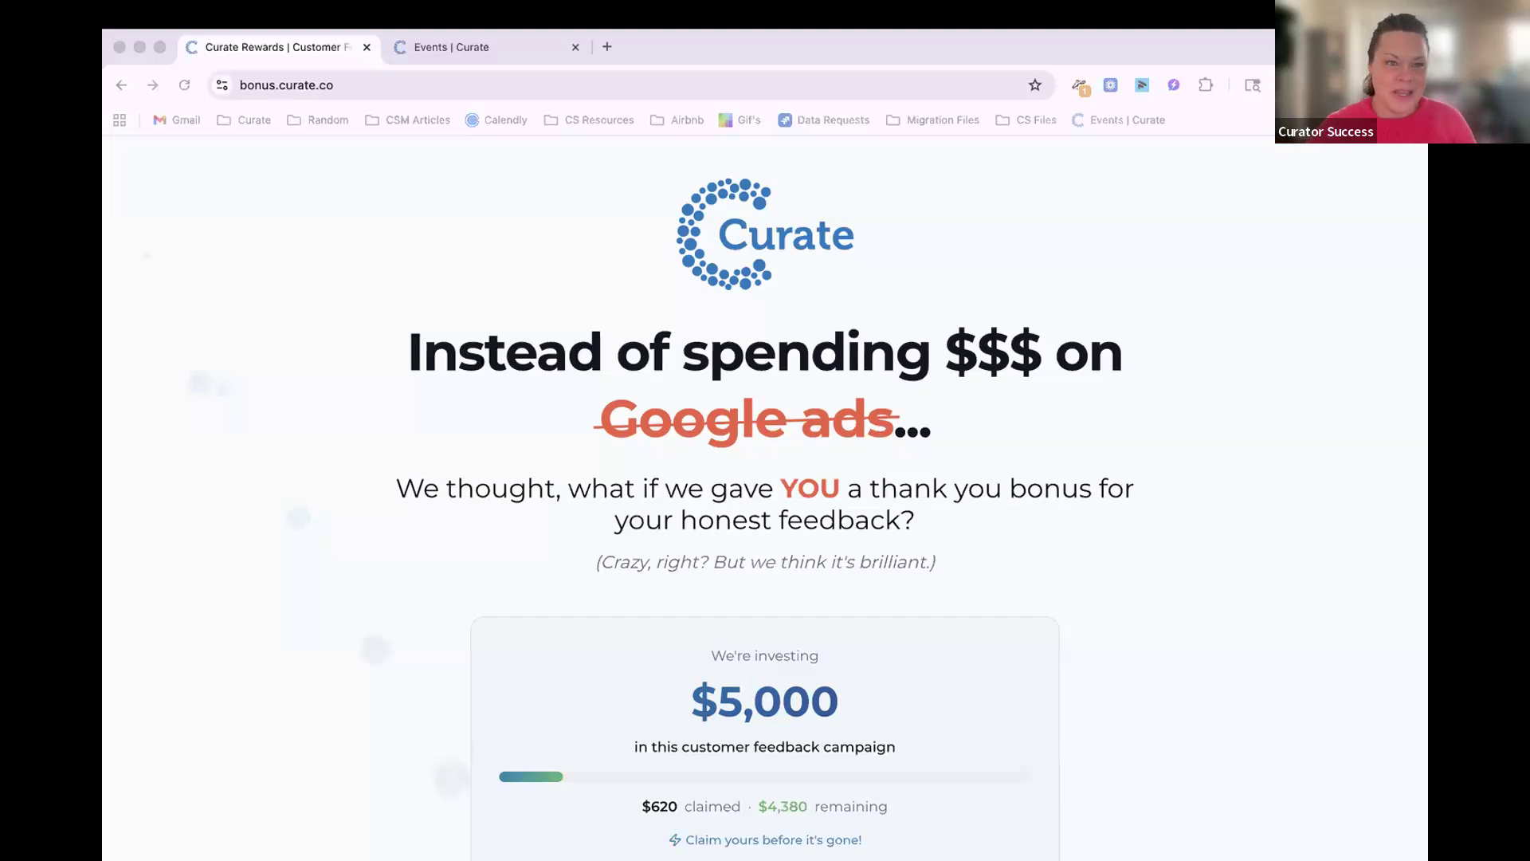
Mark 02/14/2026 as booked in the Curate calendar for New City Creations and Decor, Bloom Co., and Smells Like Home Catering & Events.
{"action": "left_click", "coordinate": [506, 52]}
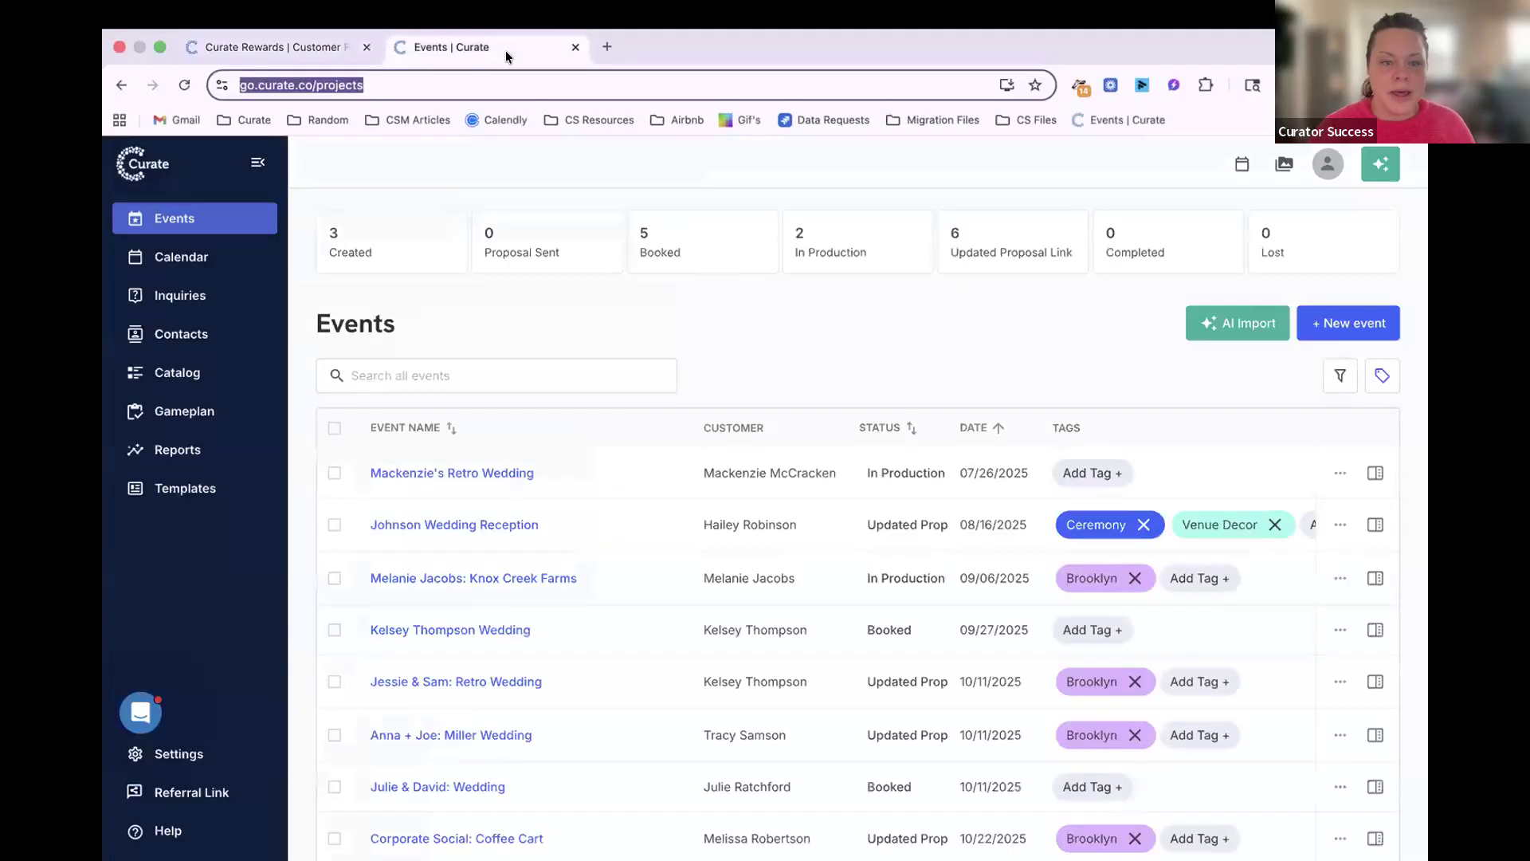
{"action": "left_click", "coordinate": [884, 386]}
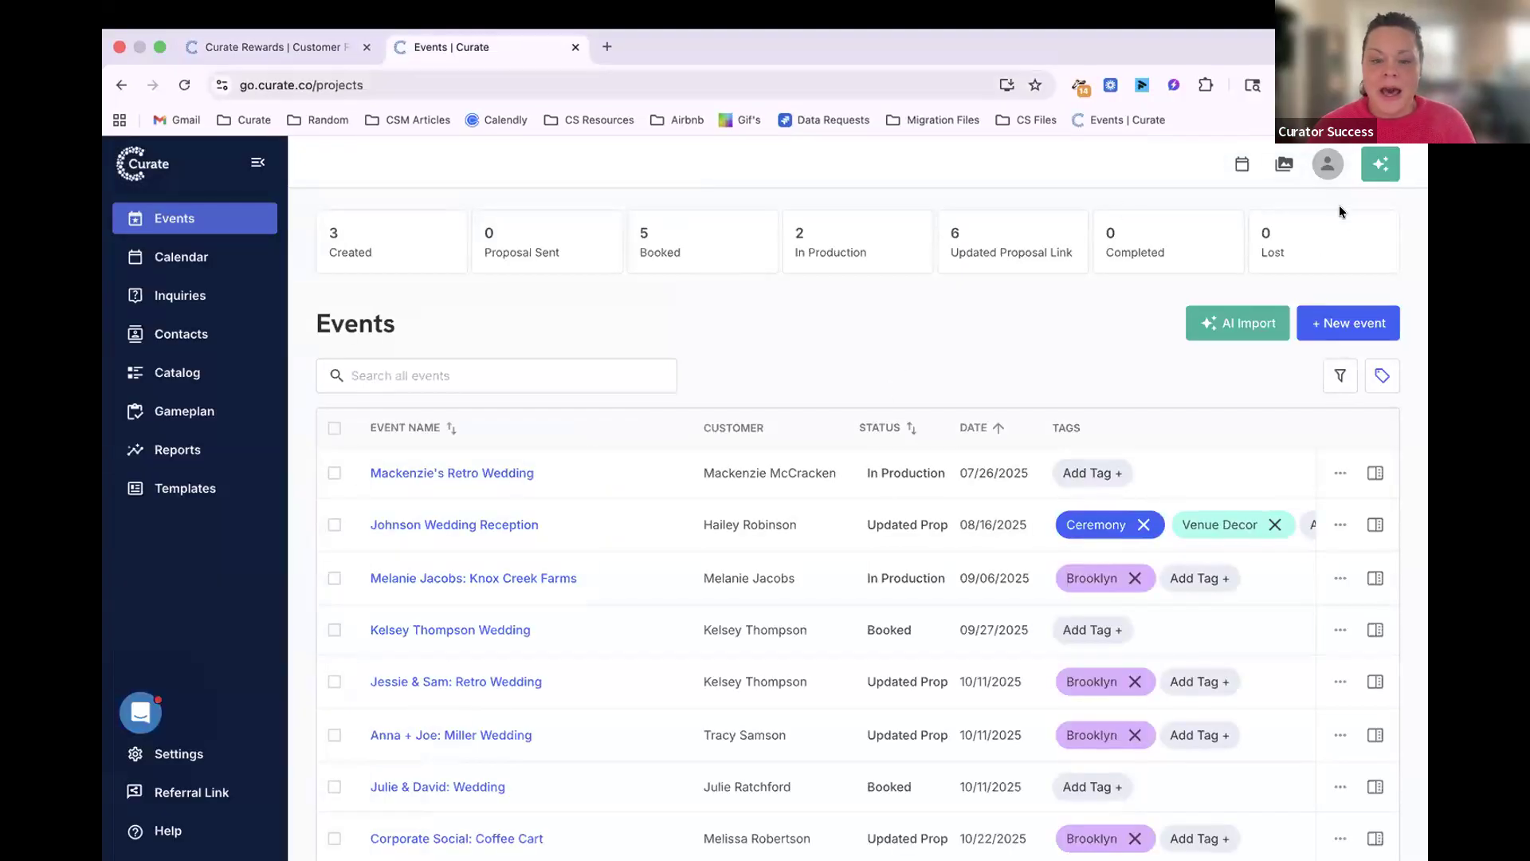
{"action": "left_click", "coordinate": [1241, 166]}
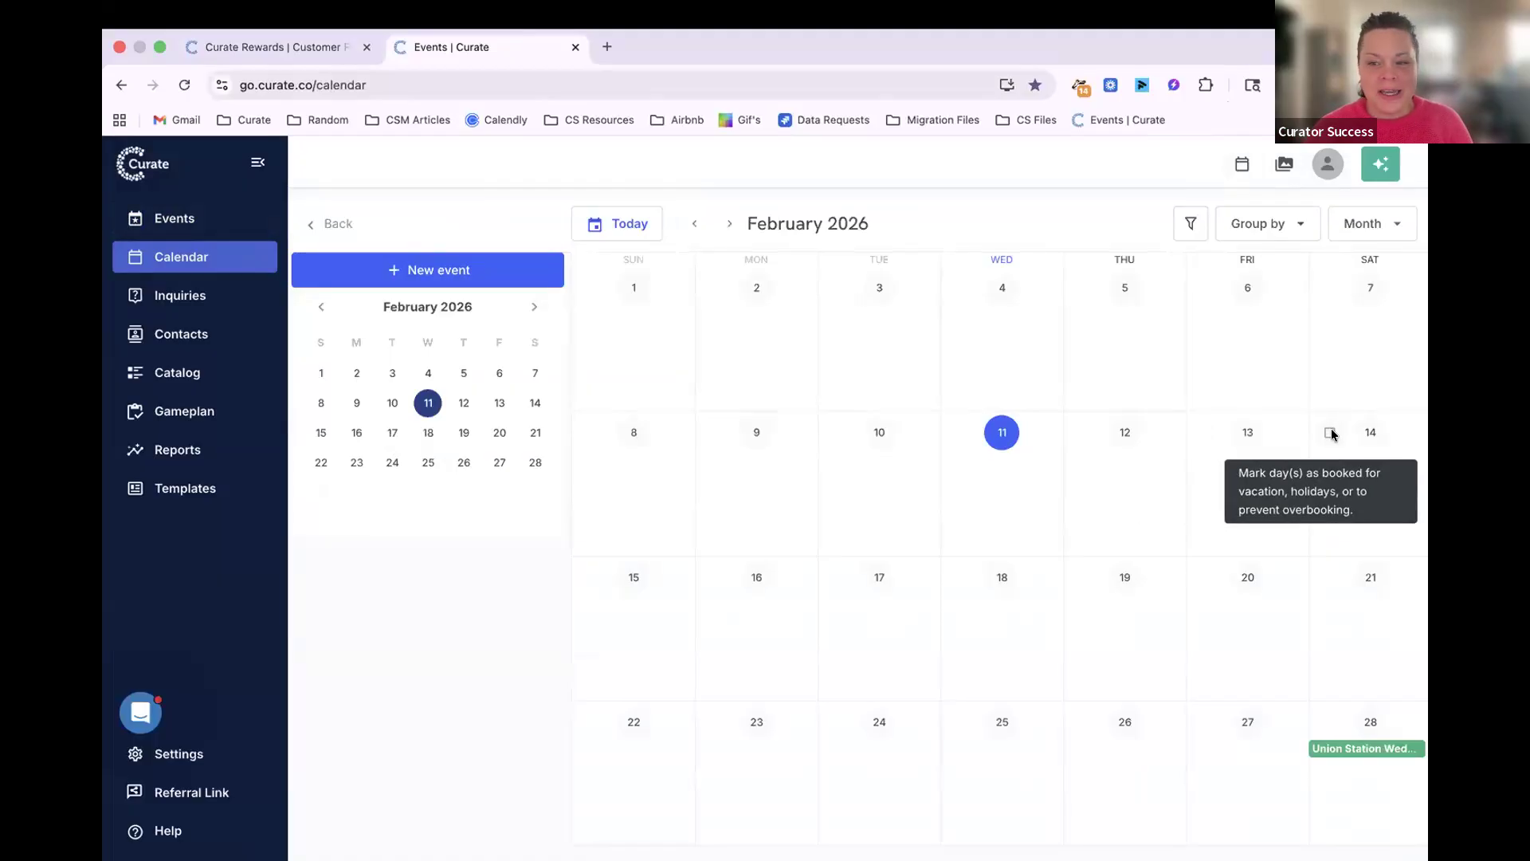
{"action": "left_click", "coordinate": [1329, 432]}
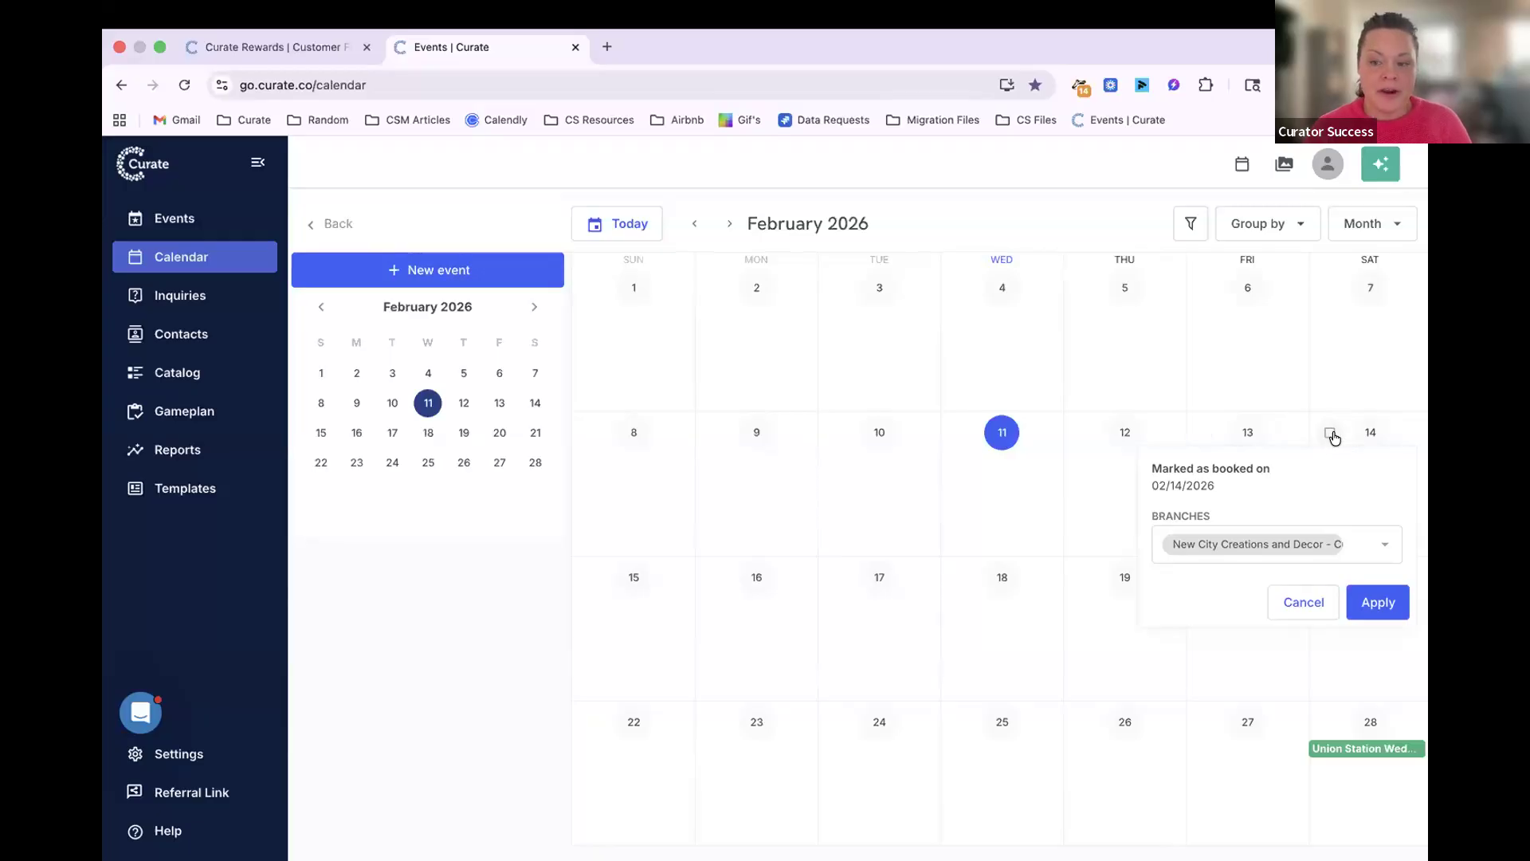
{"action": "left_click", "coordinate": [1345, 547]}
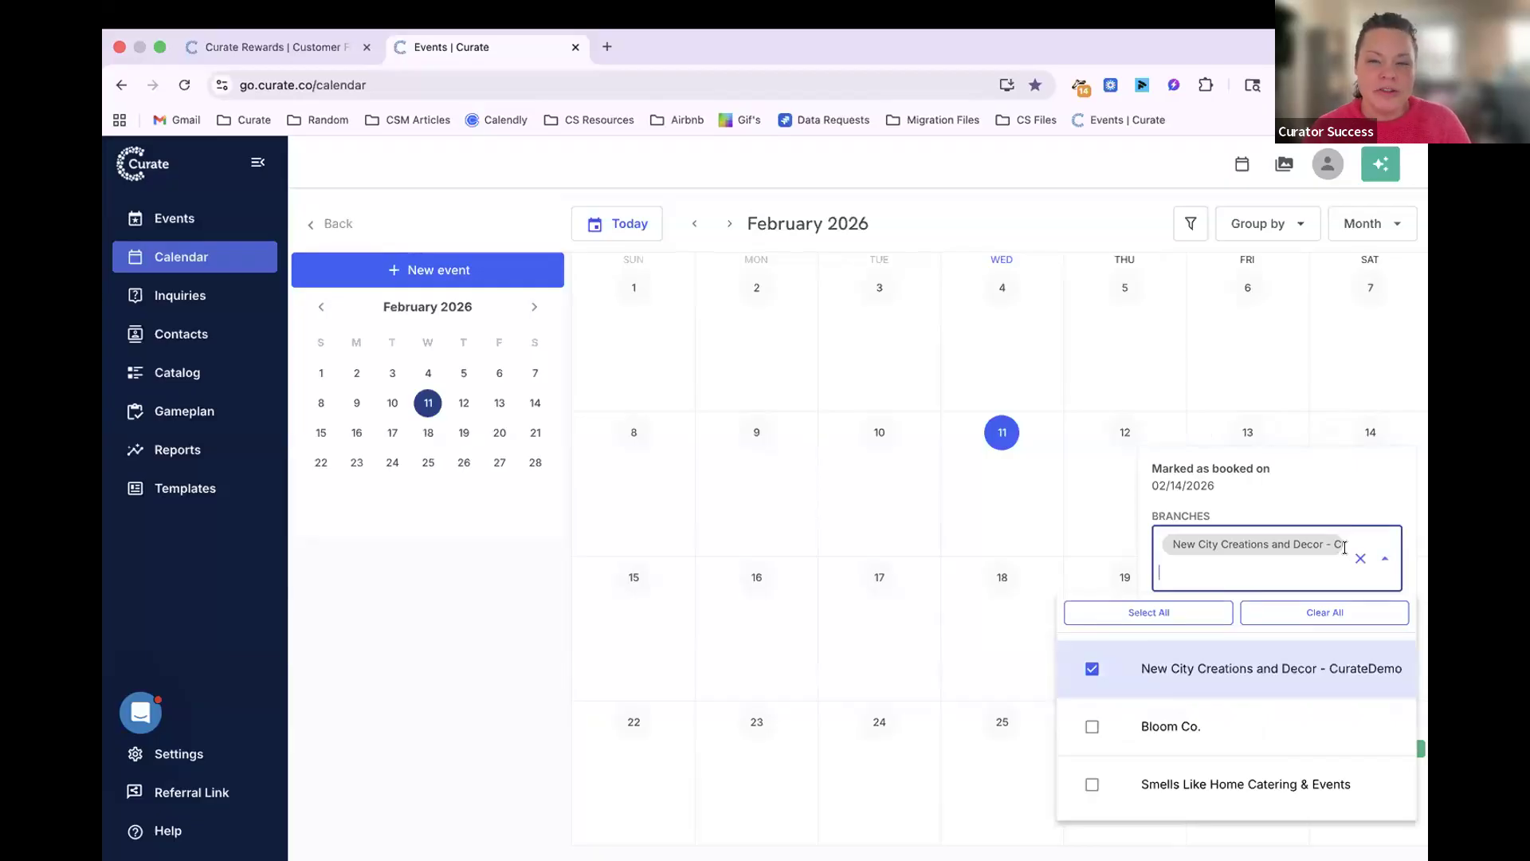
{"action": "left_click", "coordinate": [1089, 726]}
{"action": "left_click", "coordinate": [1087, 784]}
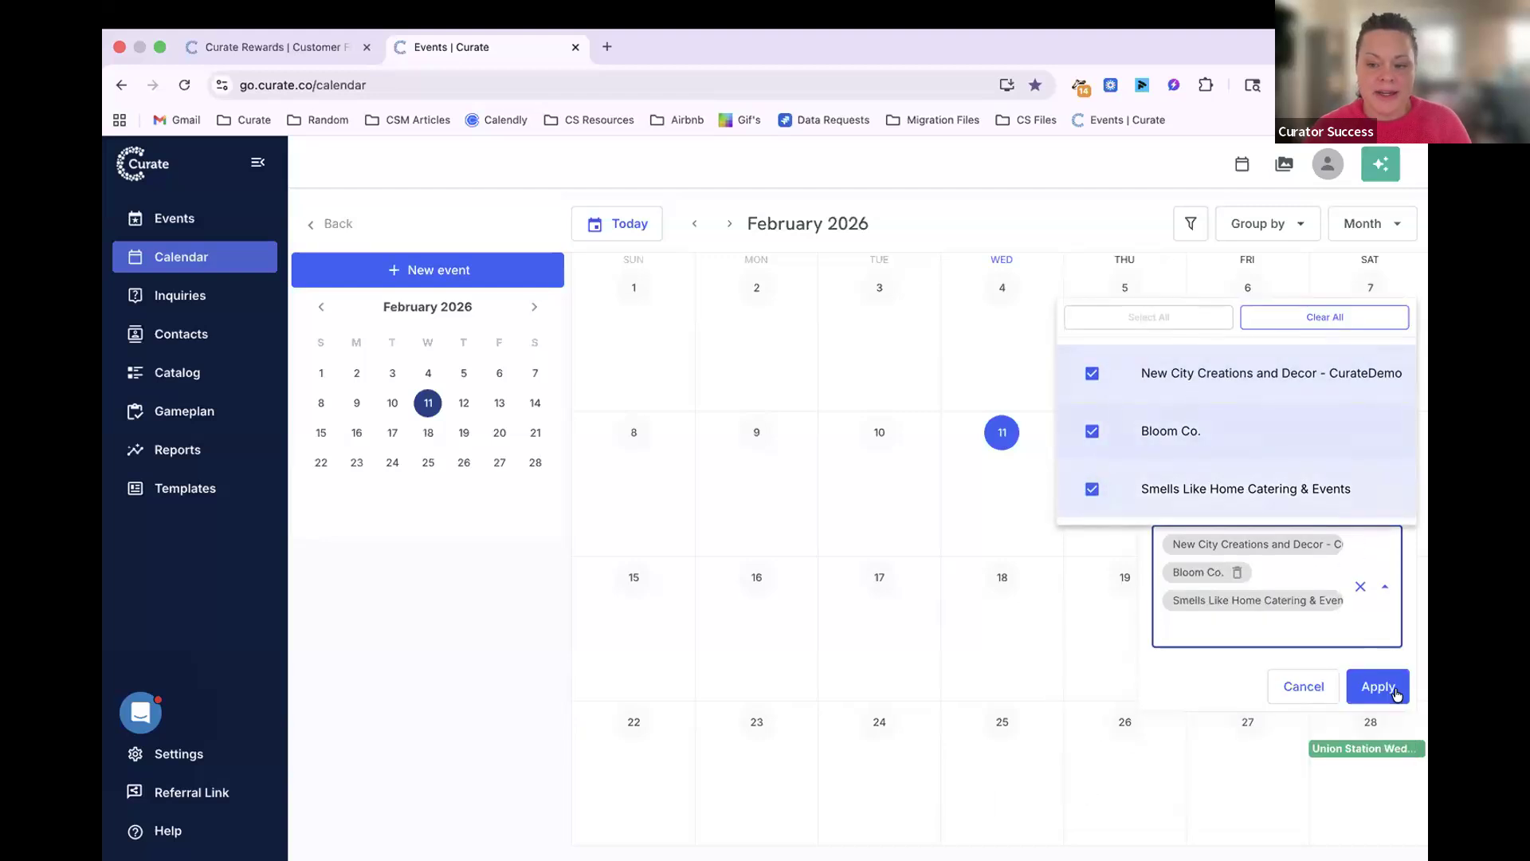
{"action": "left_click", "coordinate": [1406, 637]}
{"action": "left_click", "coordinate": [1369, 649]}
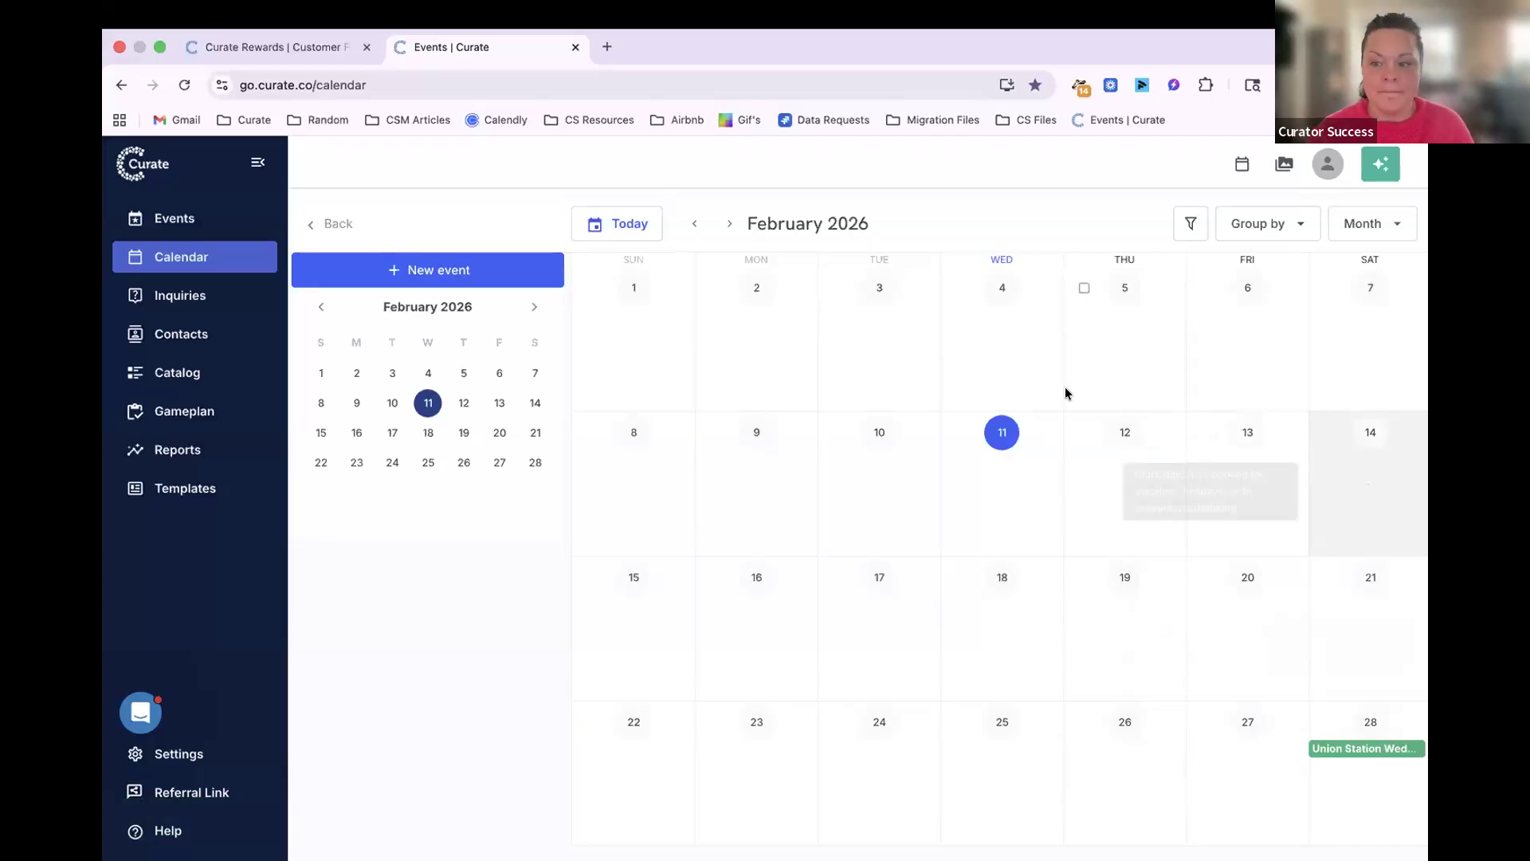
Start a new event duplicated from "Union Station Wedding: Template" and name it "Testing Blocked Dates".
{"action": "left_click", "coordinate": [163, 219]}
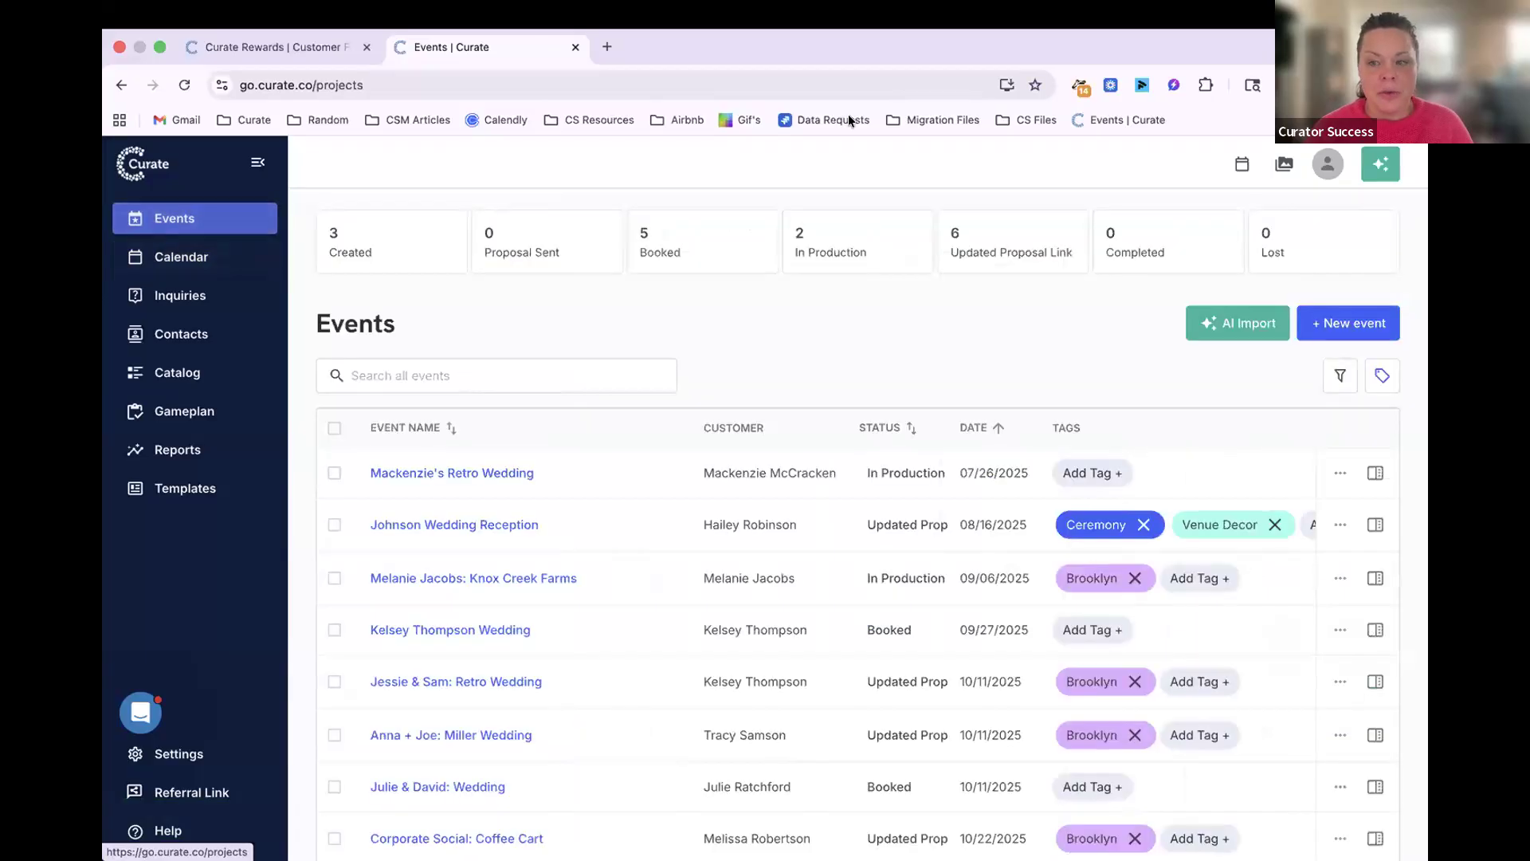
{"action": "left_click", "coordinate": [1343, 323]}
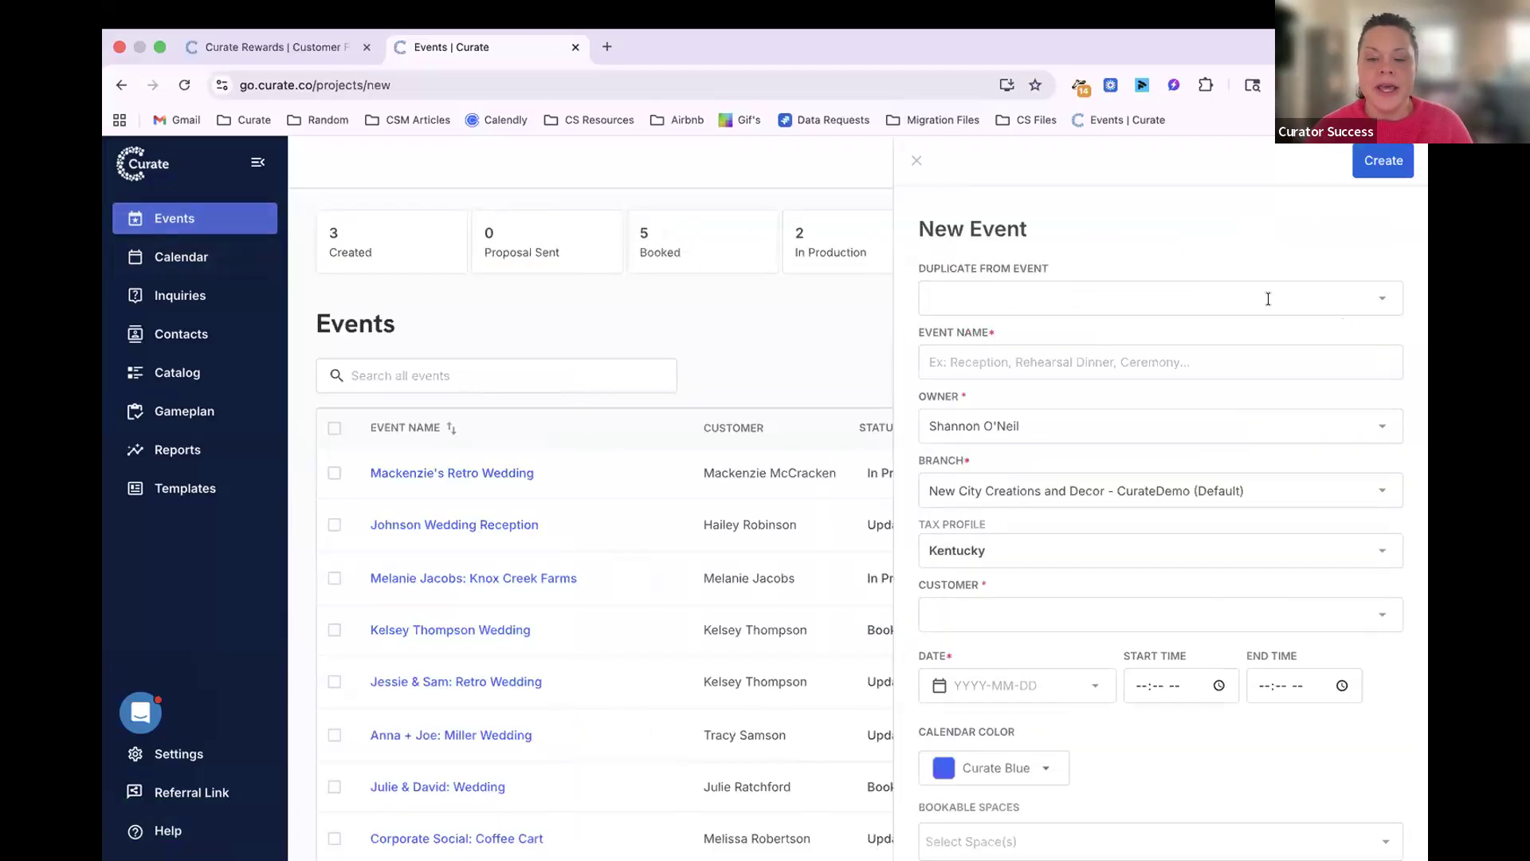
{"action": "left_click", "coordinate": [1268, 299]}
{"action": "left_click", "coordinate": [1146, 341]}
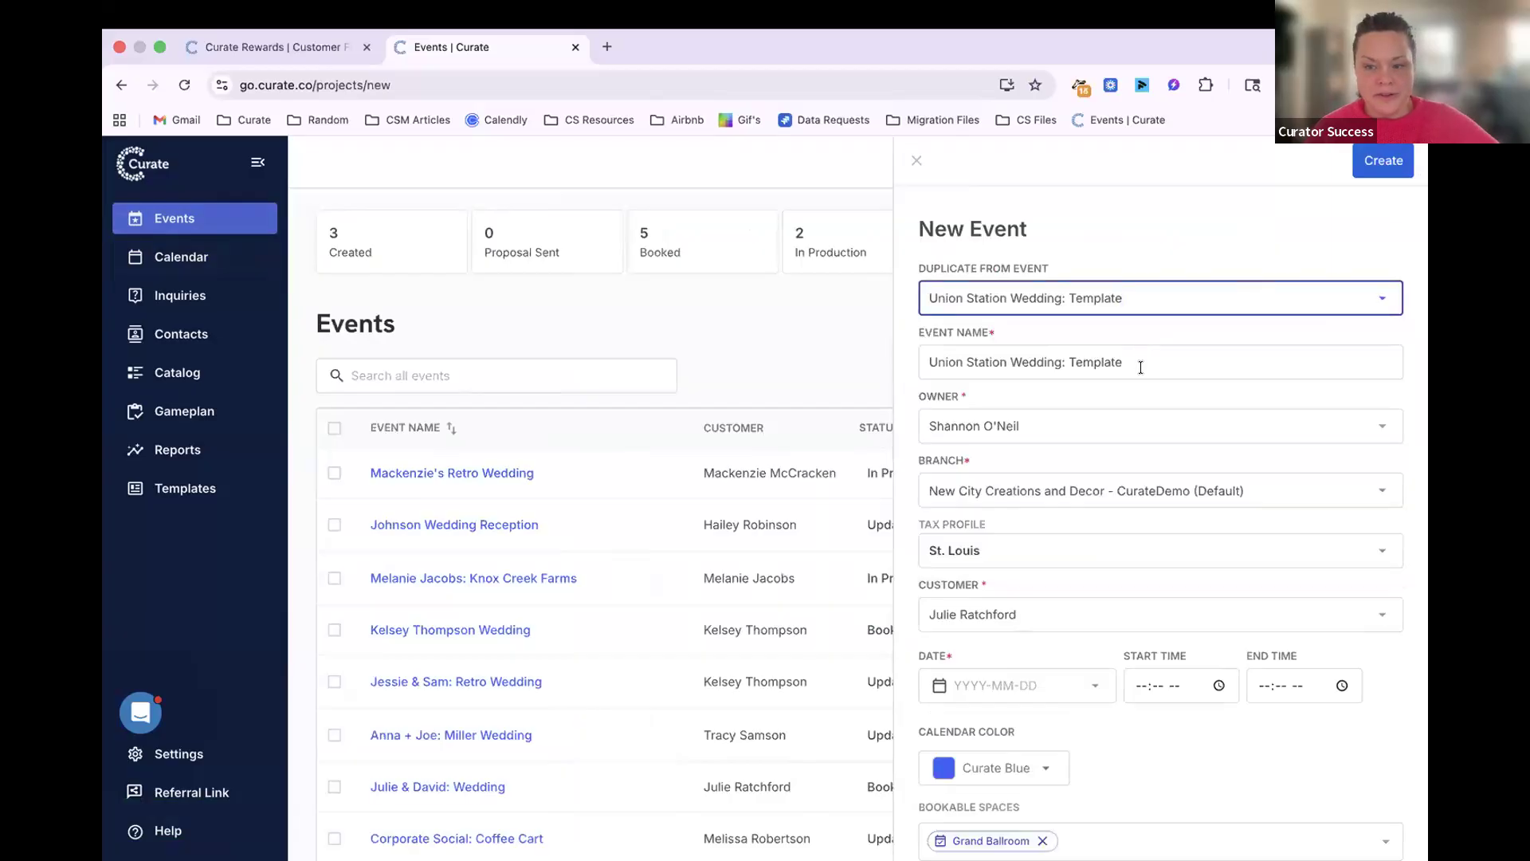
{"action": "triple_click", "coordinate": [1140, 367]}
{"action": "type", "text": "Testin"}
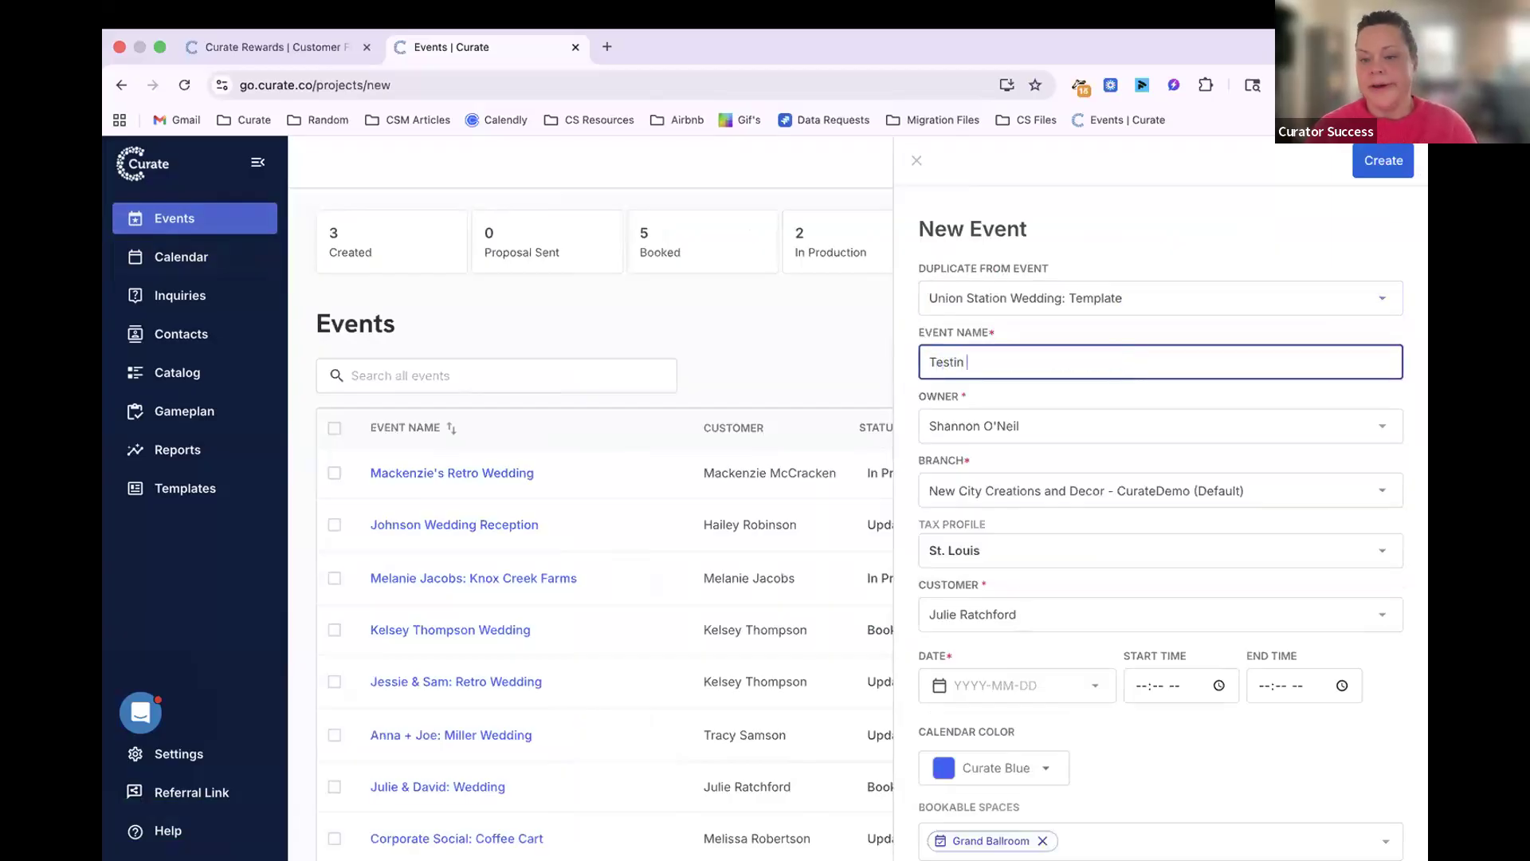
{"action": "type", "text": "g Blocked Dates"}
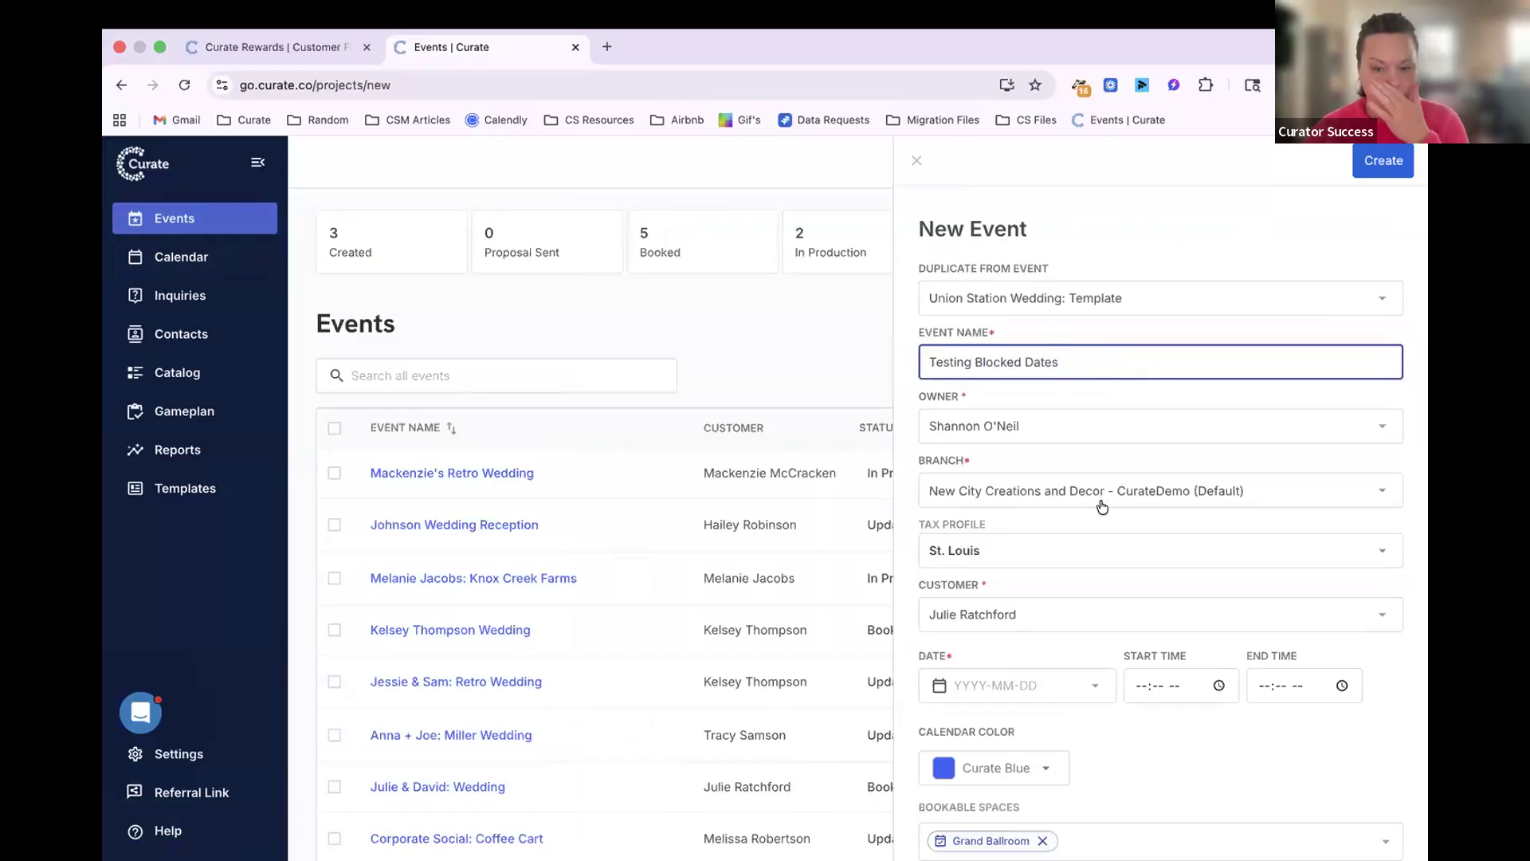
Set the new event's date to 2026-02-14, try to create it, and discard the event.
{"action": "left_click", "coordinate": [987, 697]}
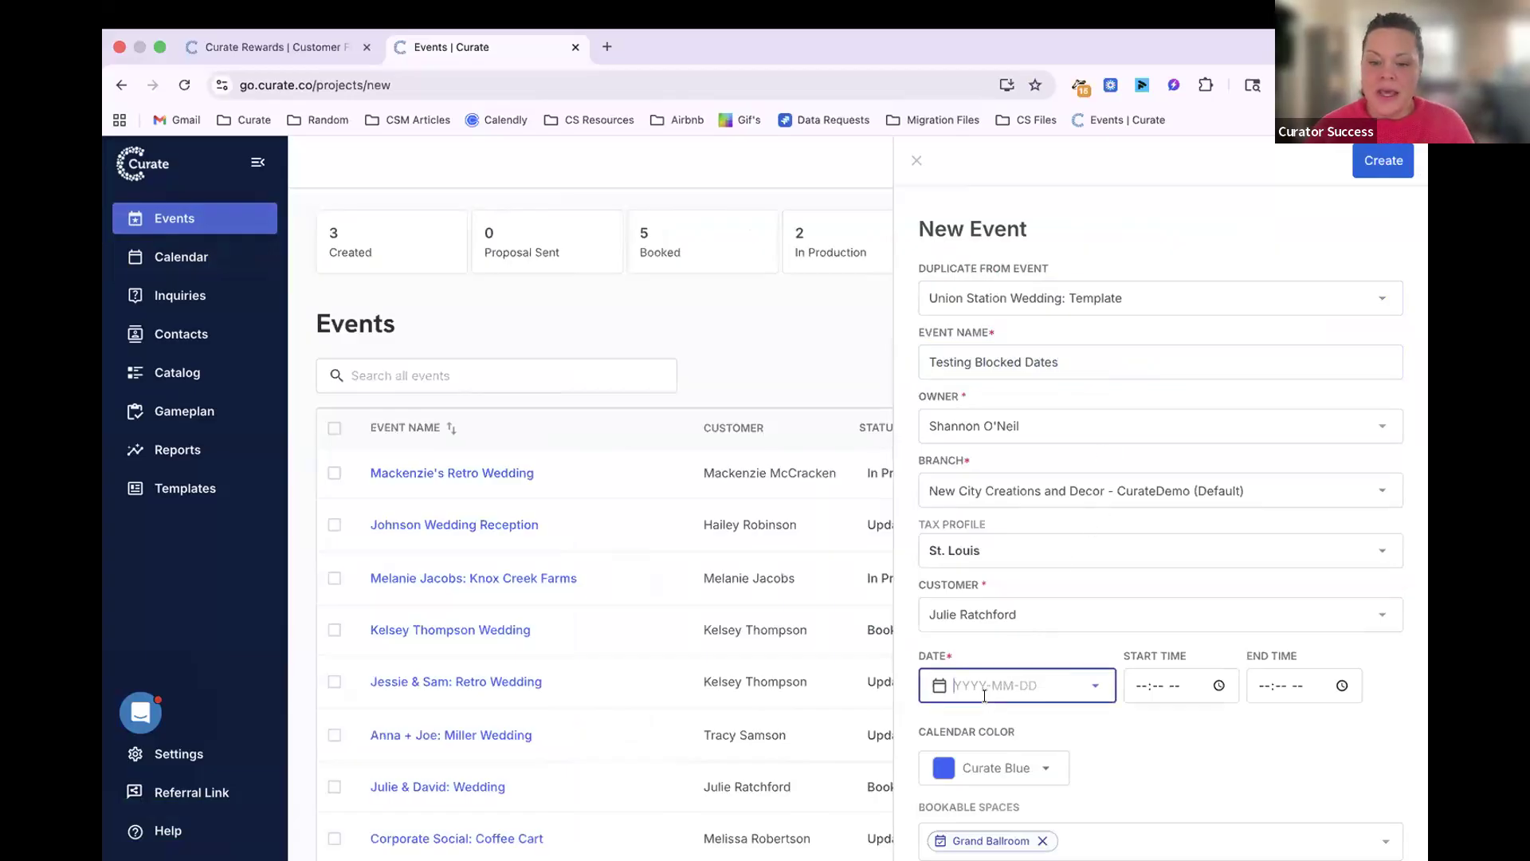
{"action": "left_click", "coordinate": [1181, 712]}
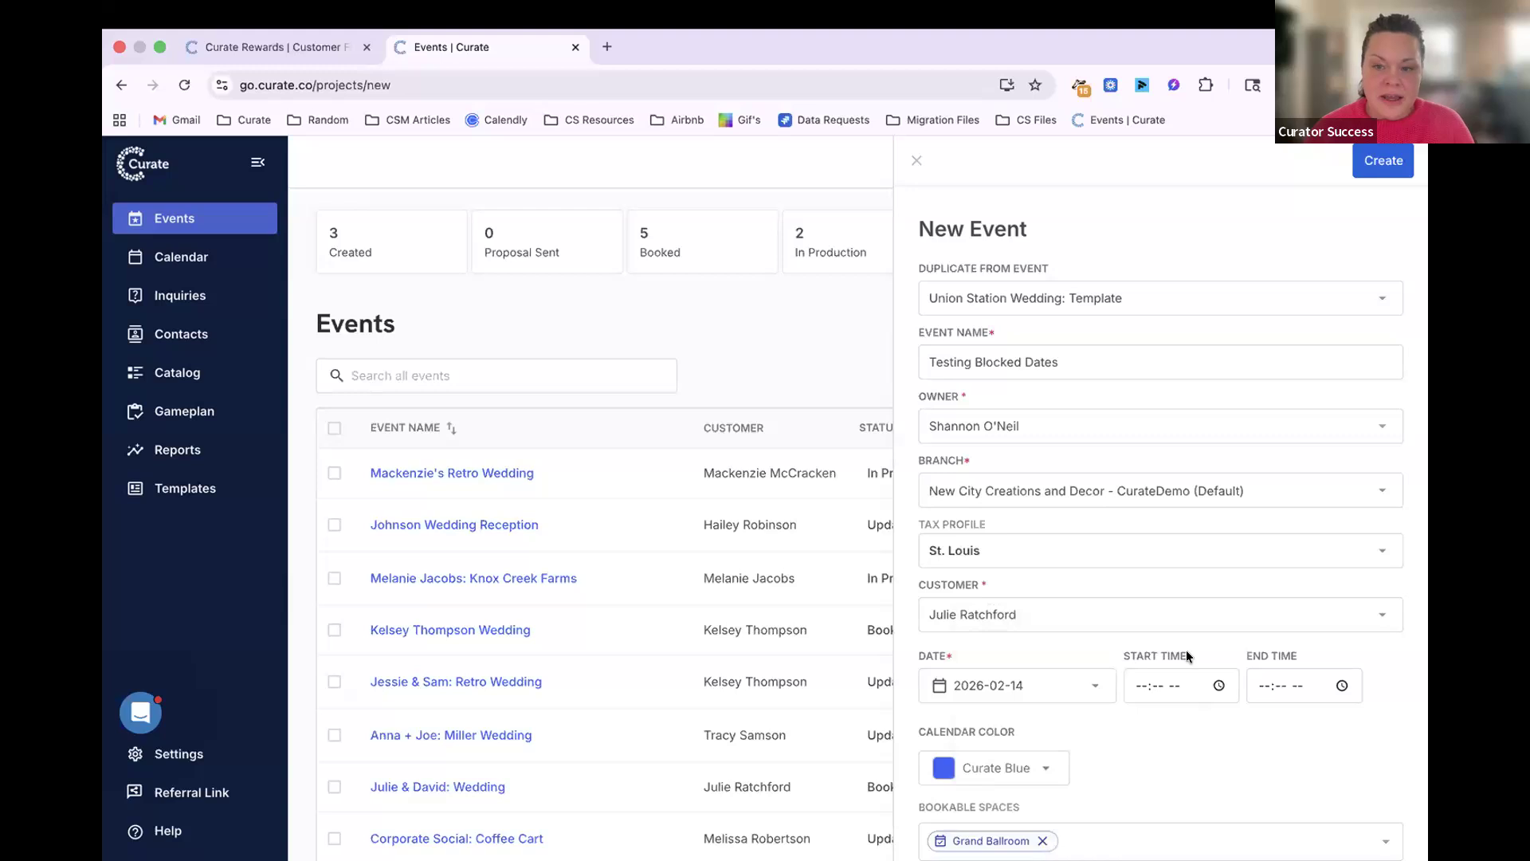
{"action": "scroll", "coordinate": [1186, 656], "scroll_direction": "down", "scroll_amount": 4}
{"action": "scroll", "coordinate": [1186, 655], "scroll_direction": "up", "scroll_amount": 3}
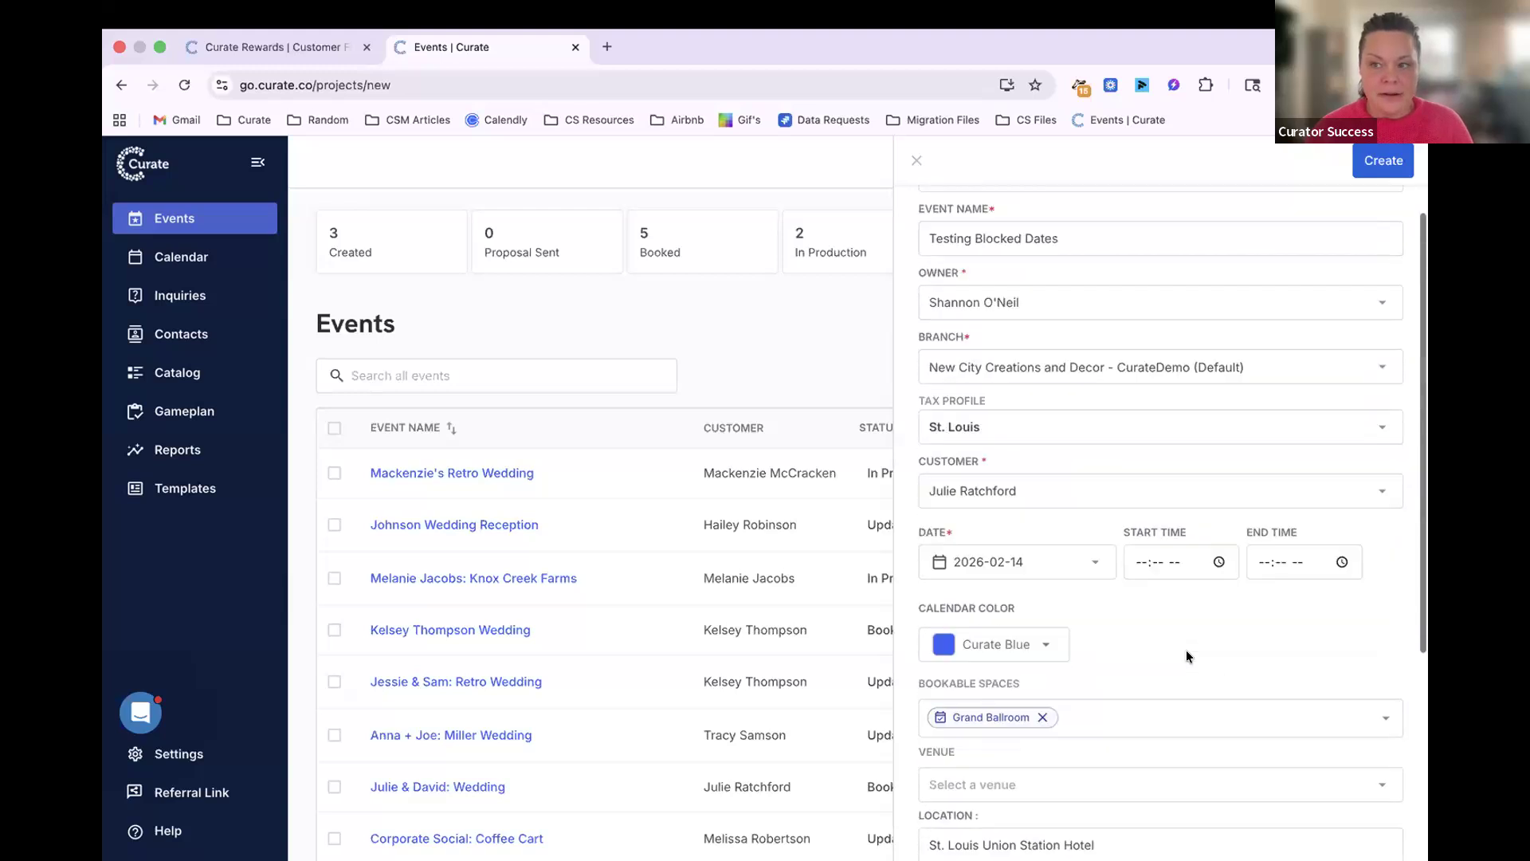
{"action": "scroll", "coordinate": [1186, 649], "scroll_direction": "up", "scroll_amount": 2}
{"action": "left_click", "coordinate": [1374, 160]}
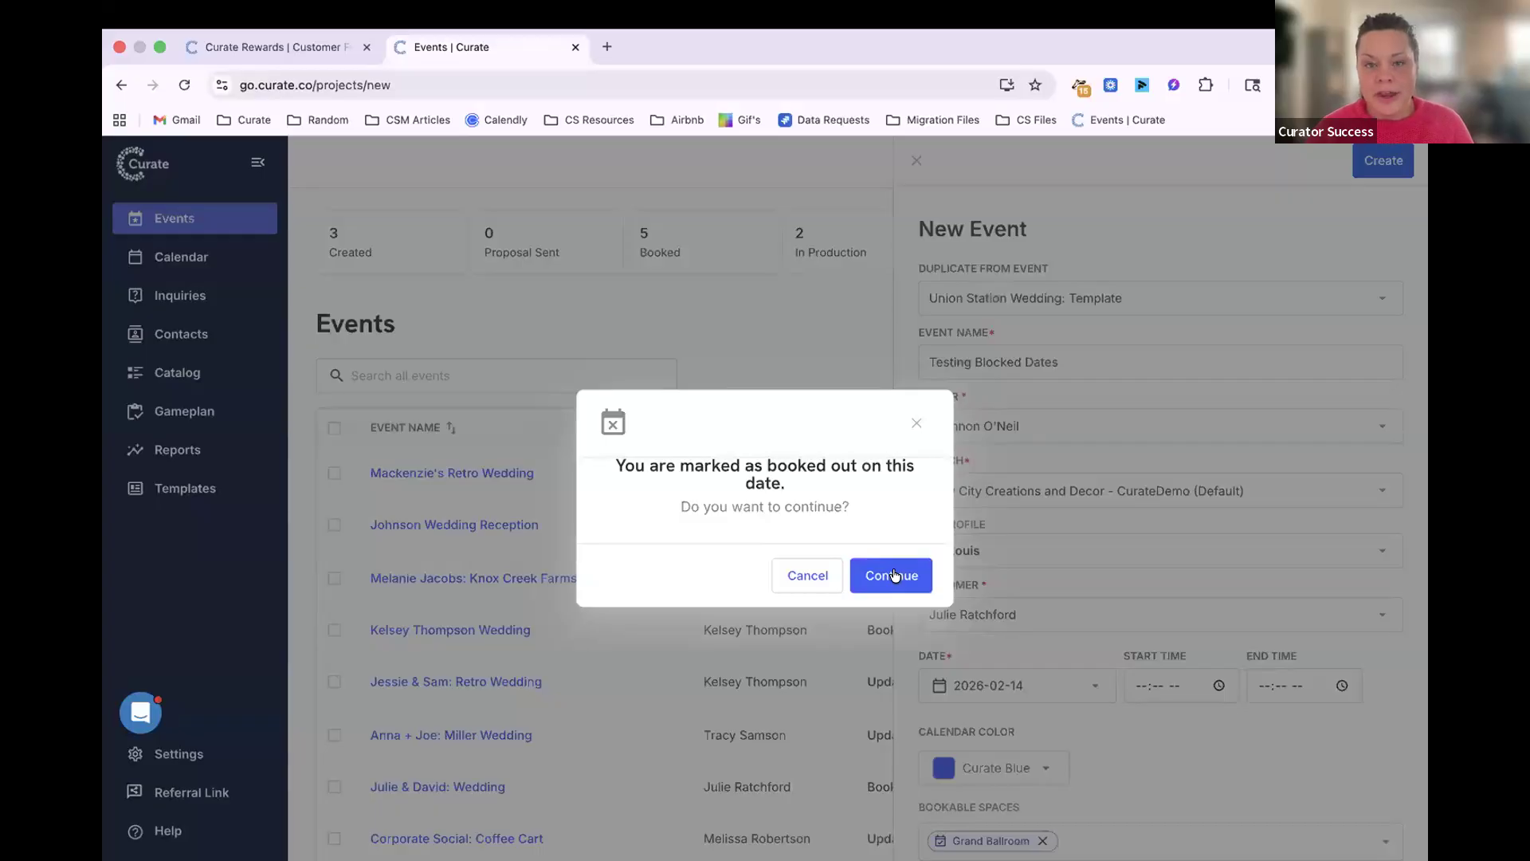
{"action": "left_click", "coordinate": [916, 423]}
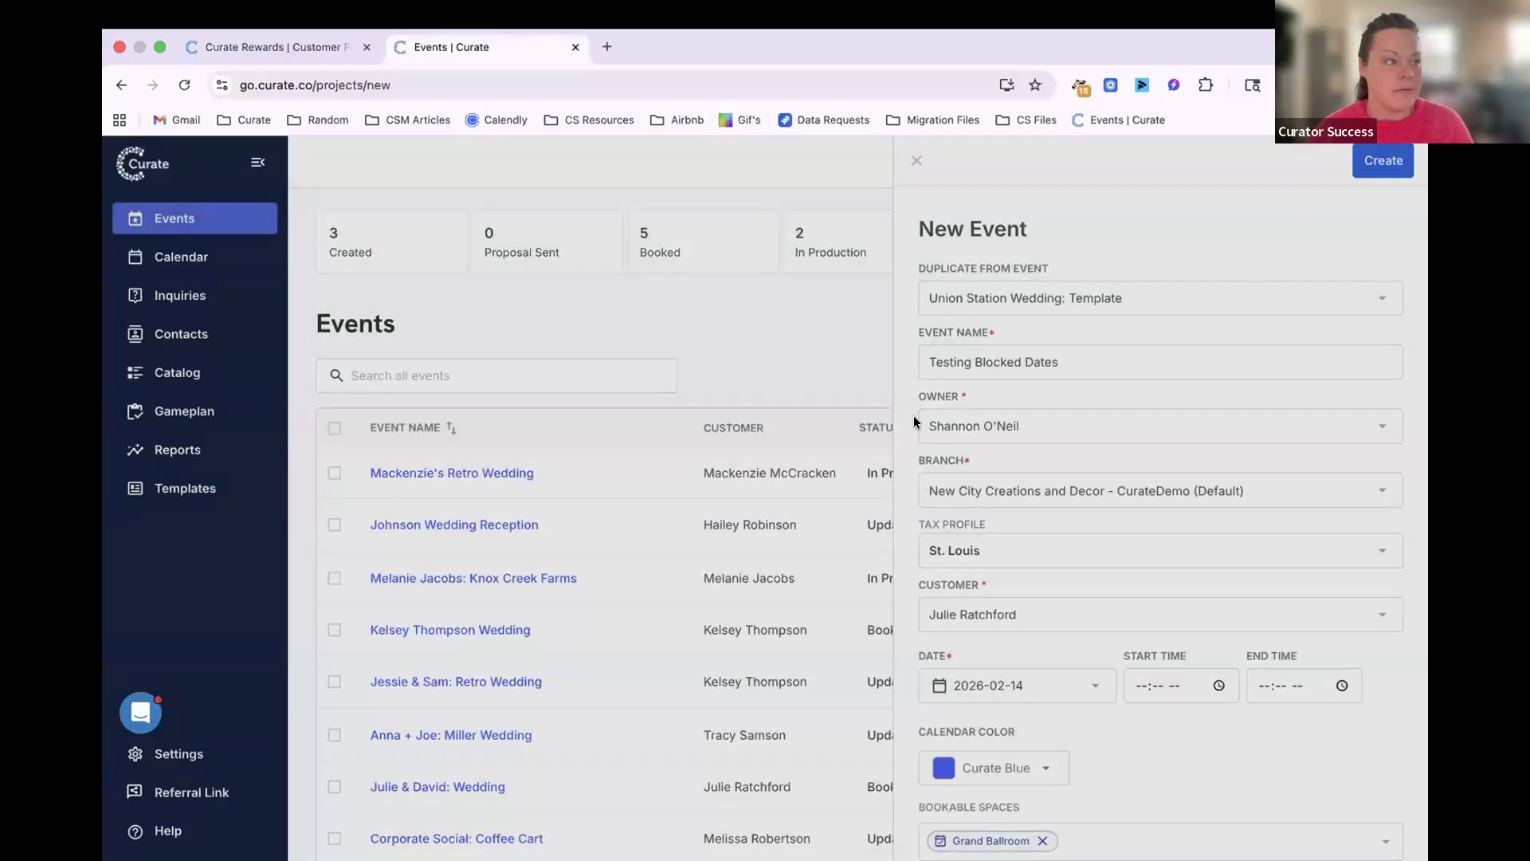
{"action": "left_click", "coordinate": [918, 162]}
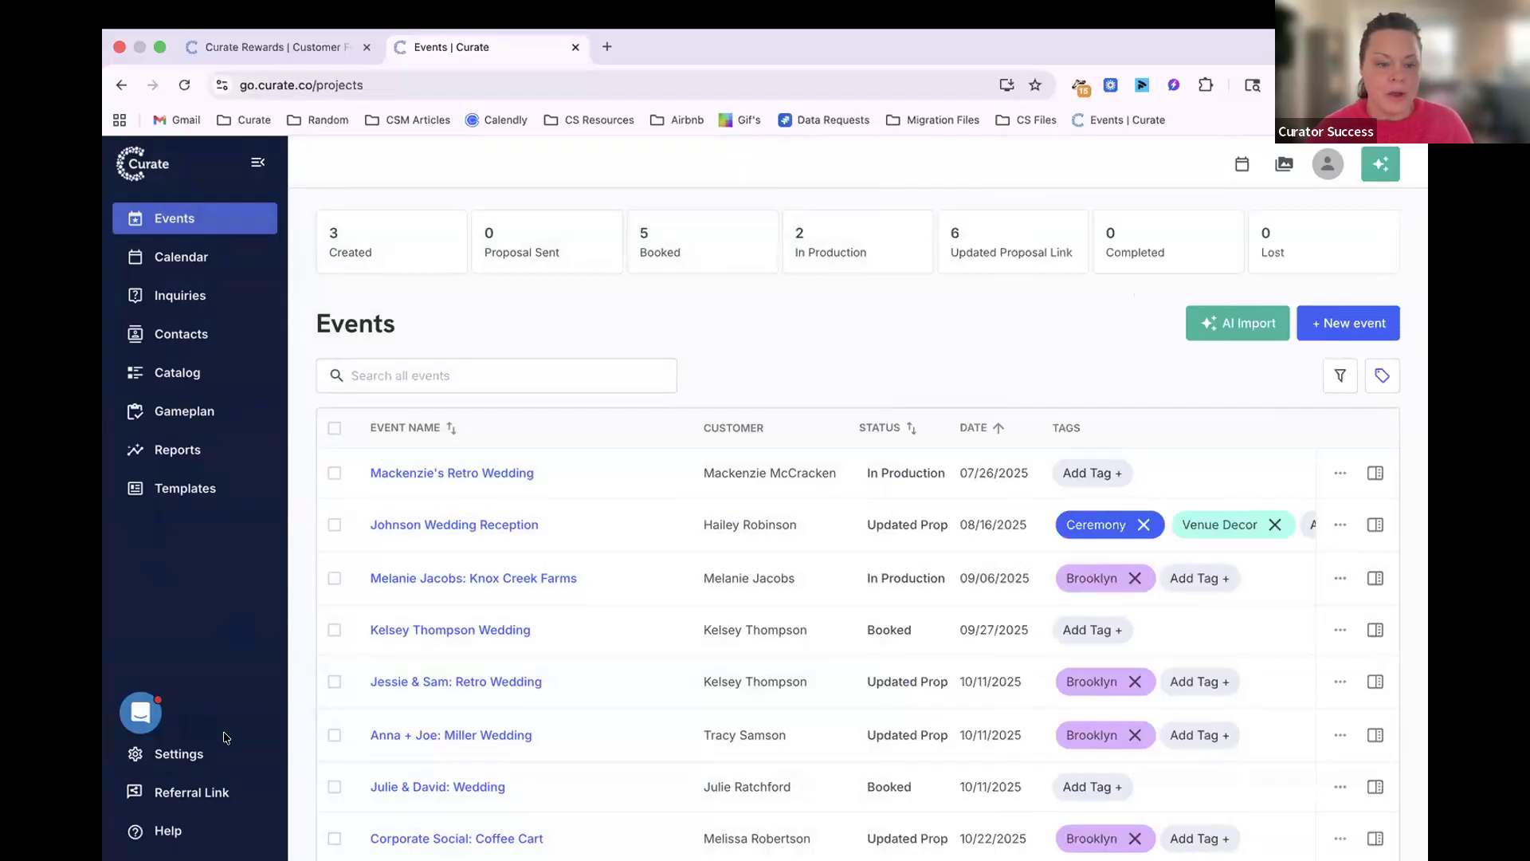
Check which branches can use the Inquiry Follow Up email template, save it, and return to the events list.
{"action": "left_click", "coordinate": [209, 493]}
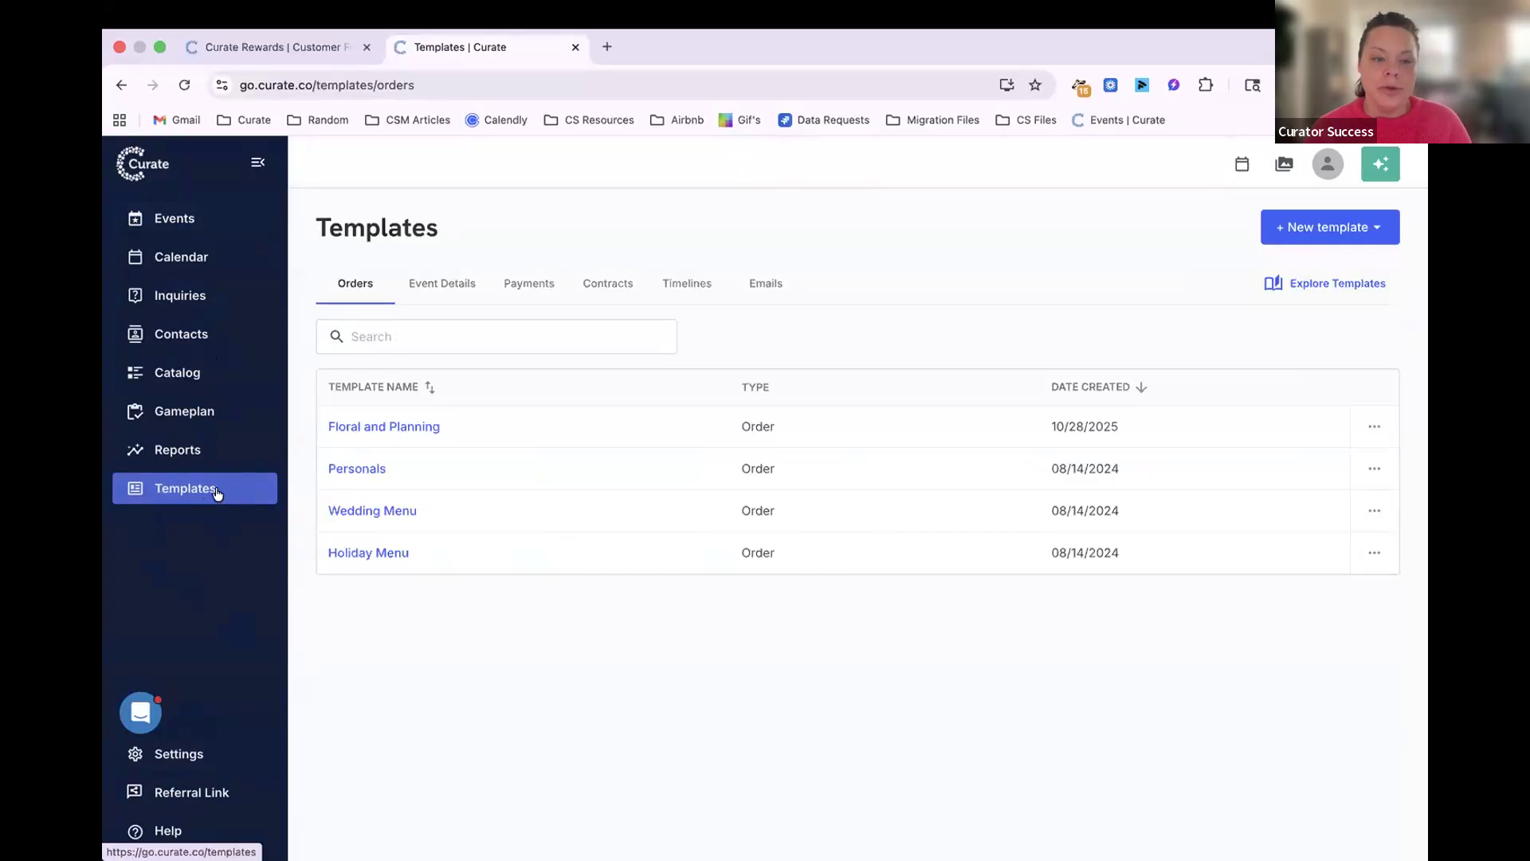
{"action": "left_click", "coordinate": [773, 283]}
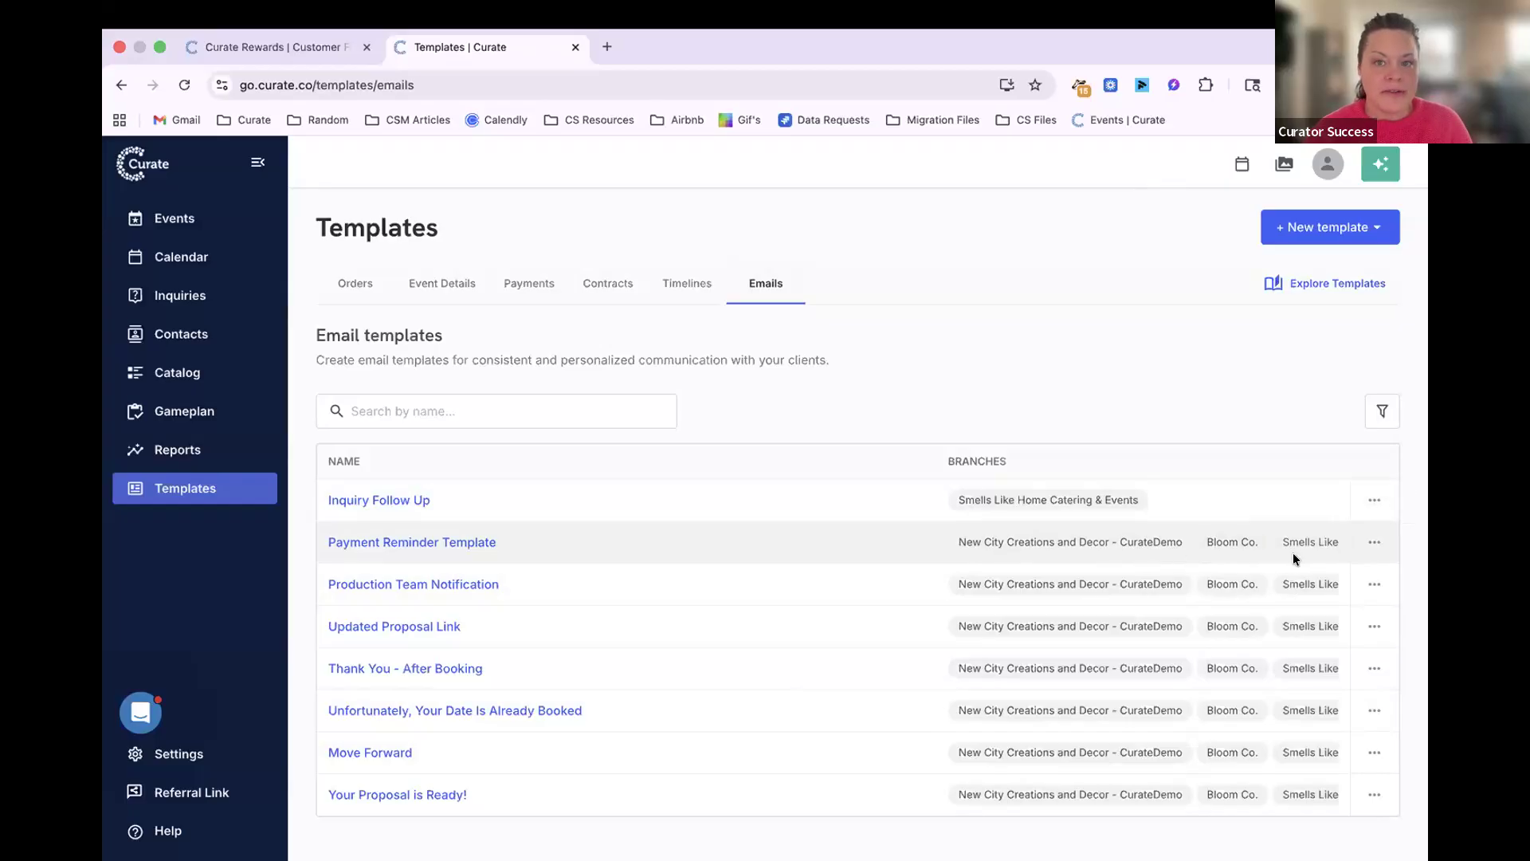
{"action": "left_click", "coordinate": [383, 500]}
{"action": "left_click", "coordinate": [511, 460]}
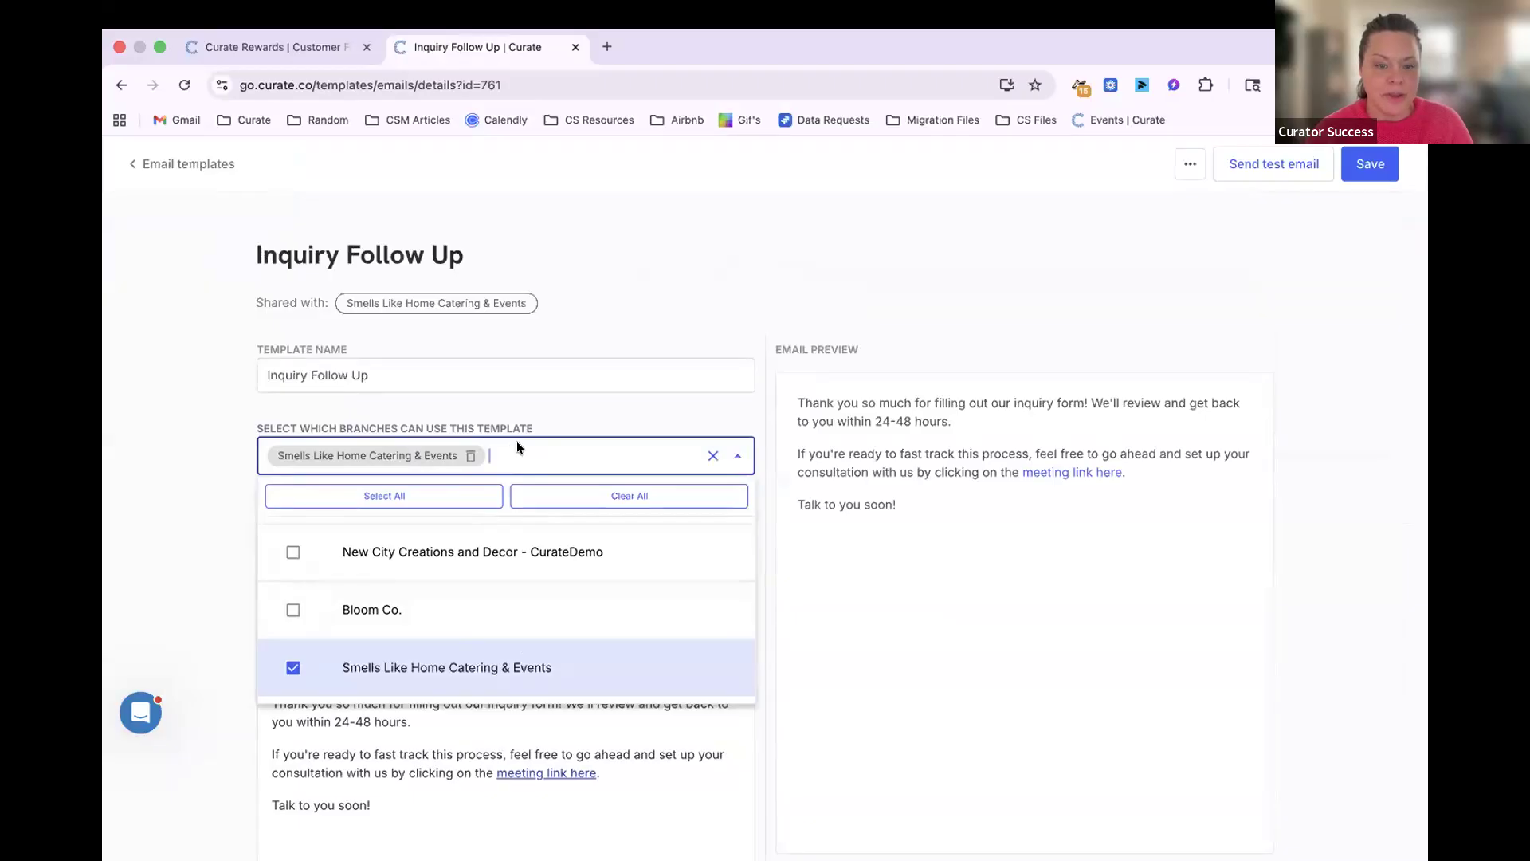
{"action": "left_click", "coordinate": [596, 409]}
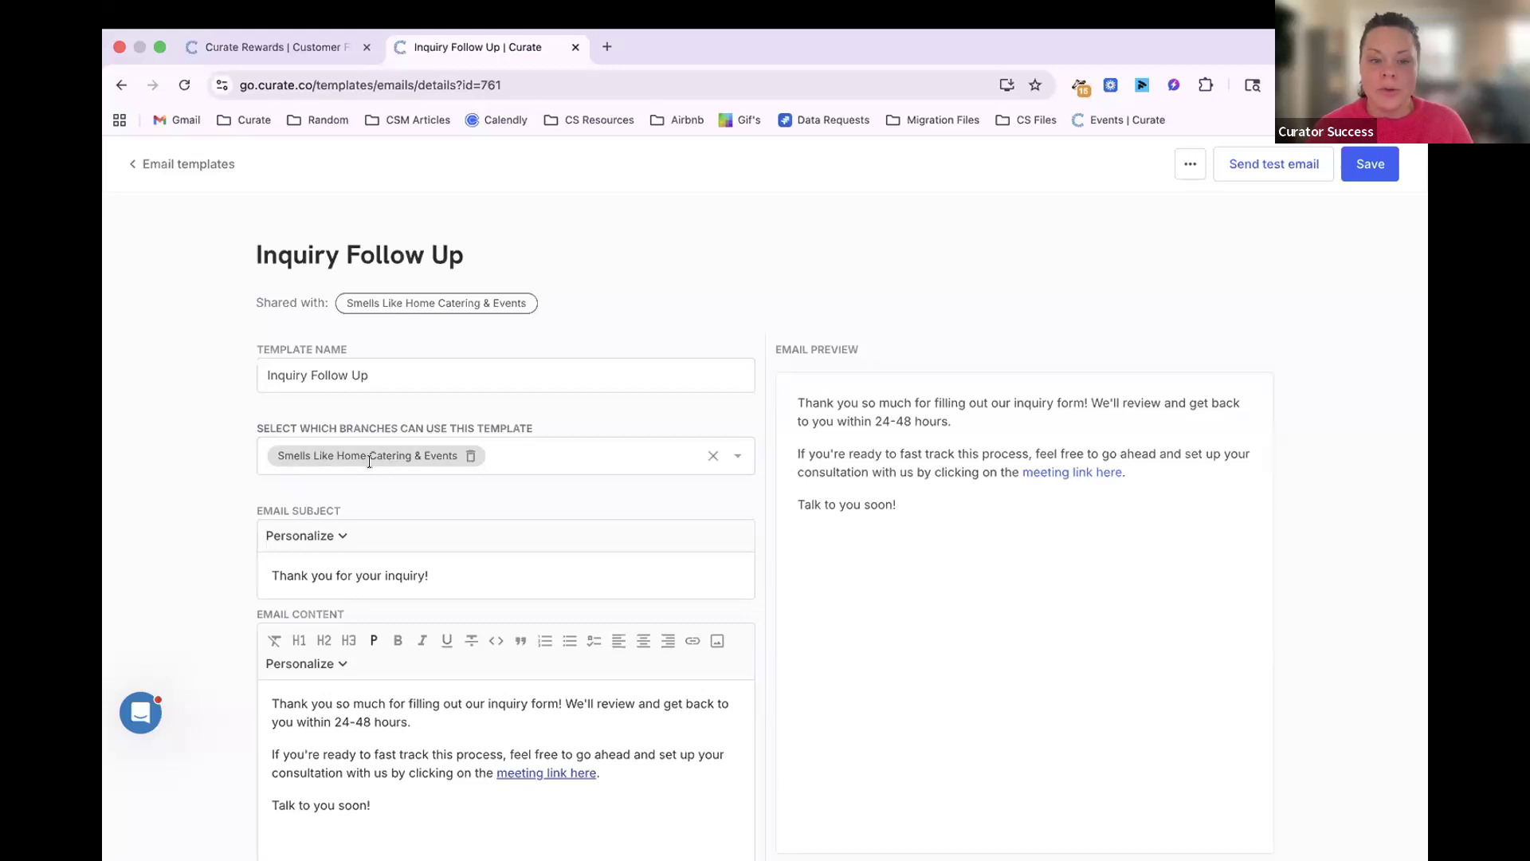
{"action": "left_click", "coordinate": [1377, 169]}
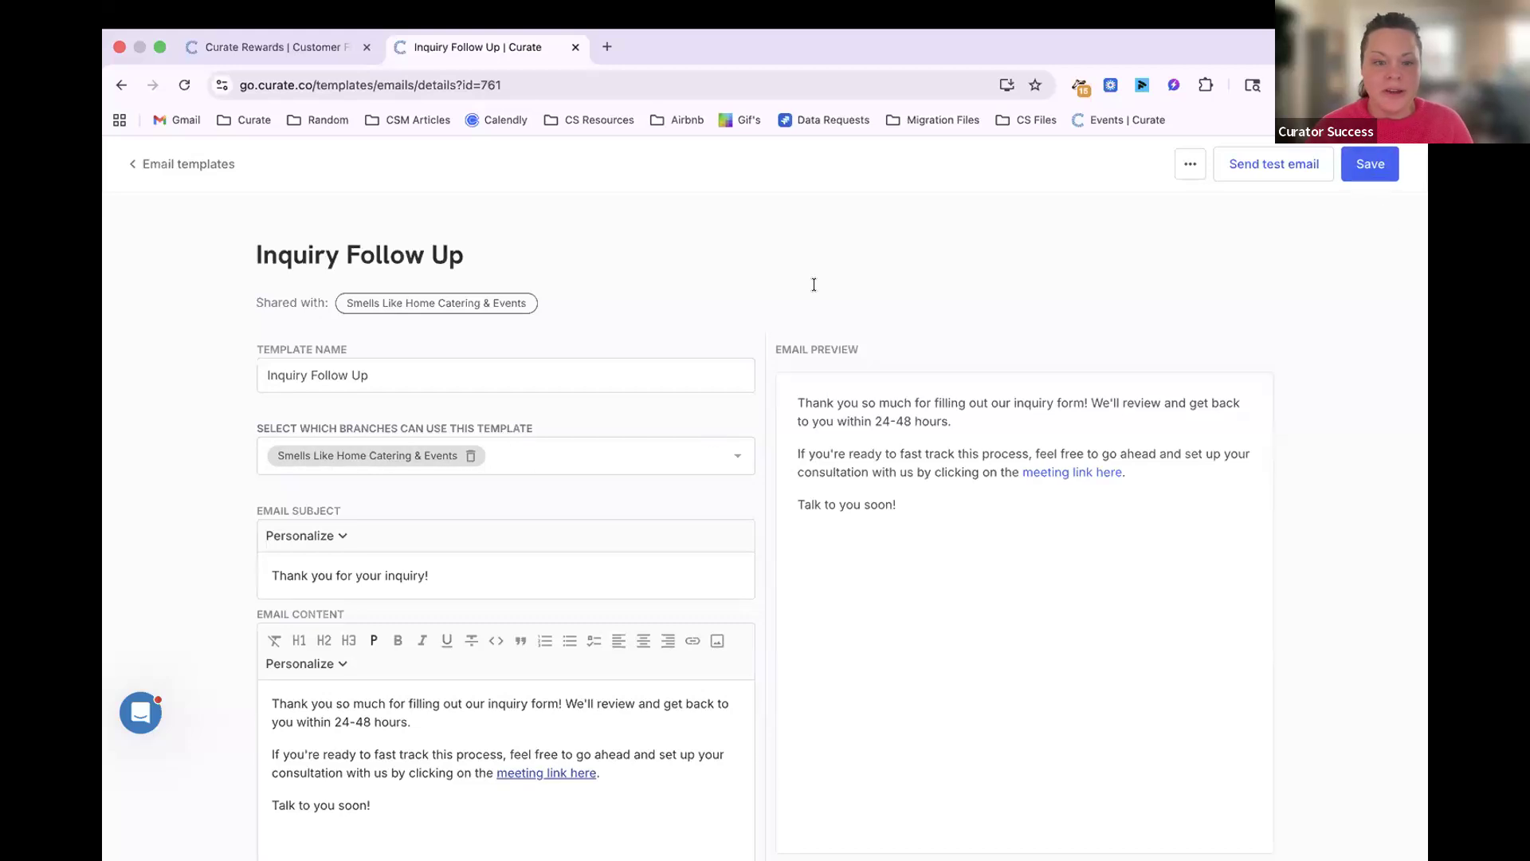
{"action": "left_click", "coordinate": [1383, 173]}
{"action": "left_click", "coordinate": [178, 163]}
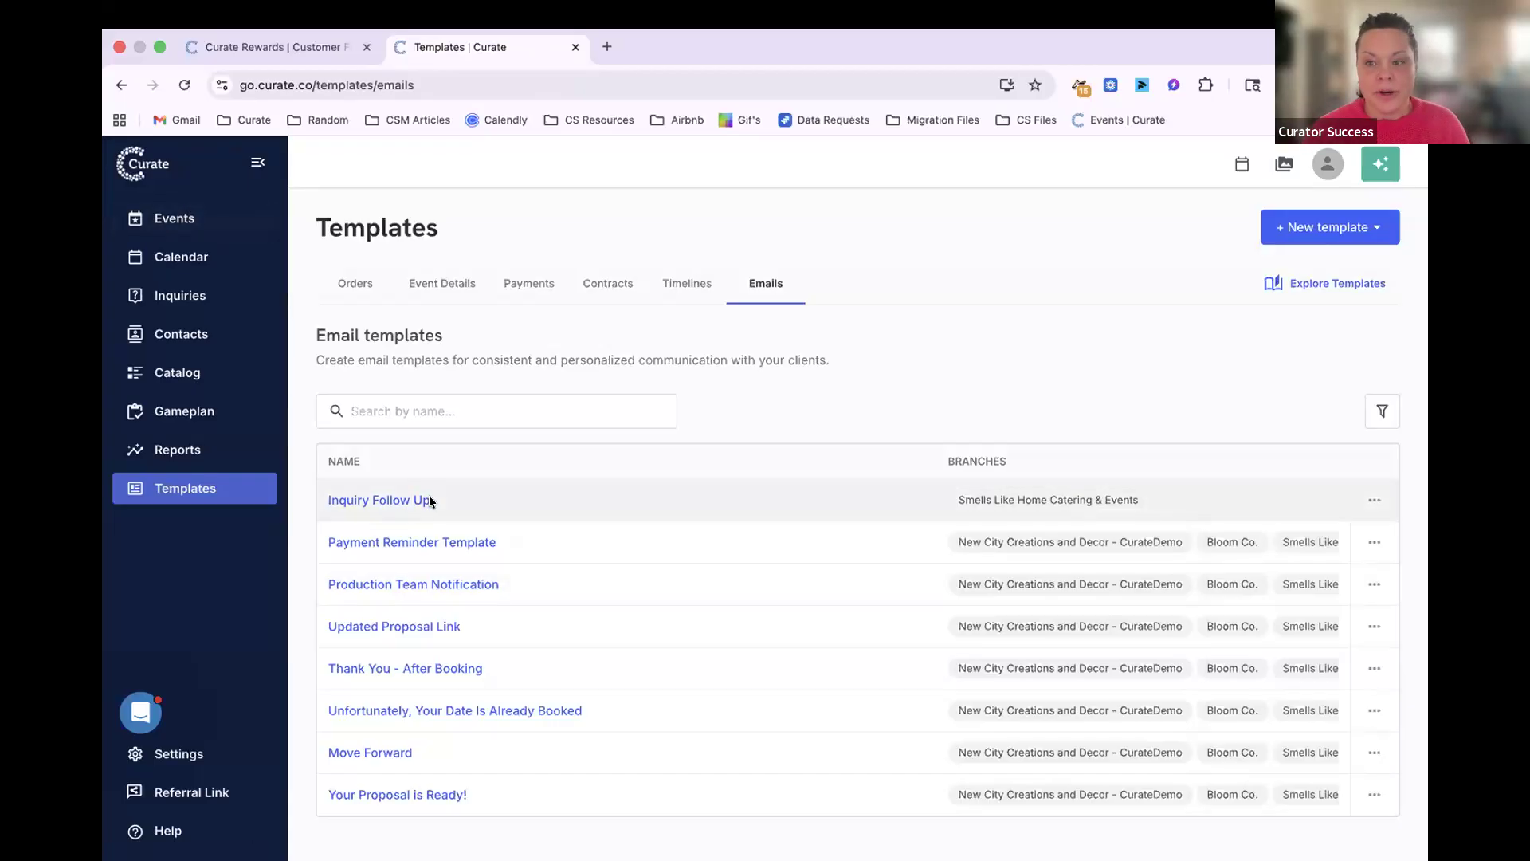
{"action": "left_click", "coordinate": [199, 215]}
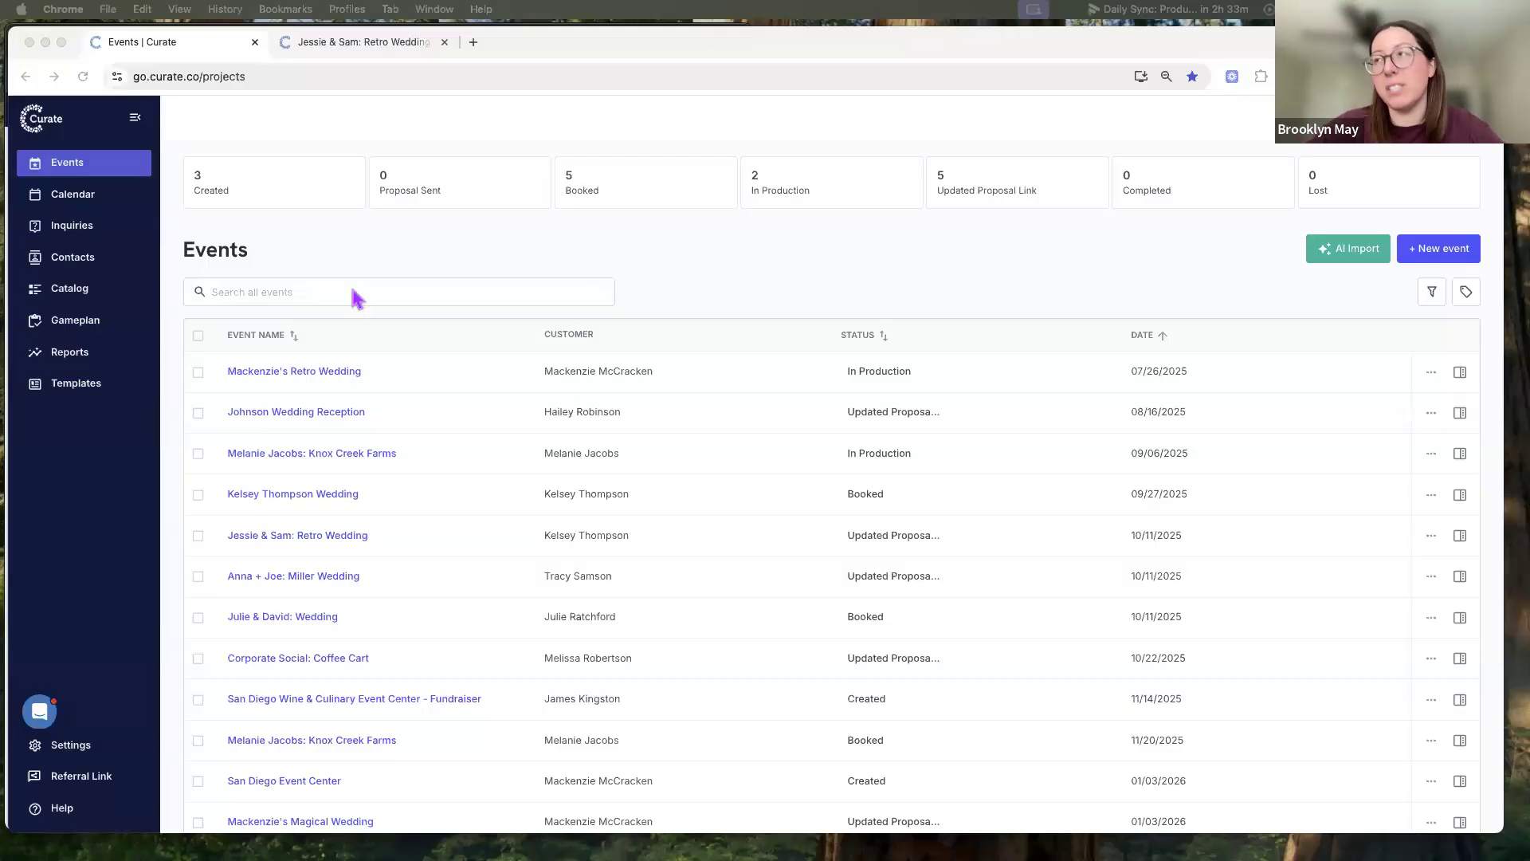
Search the catalog's products for "Bridal" and look over the matching products.
{"action": "left_click", "coordinate": [70, 293]}
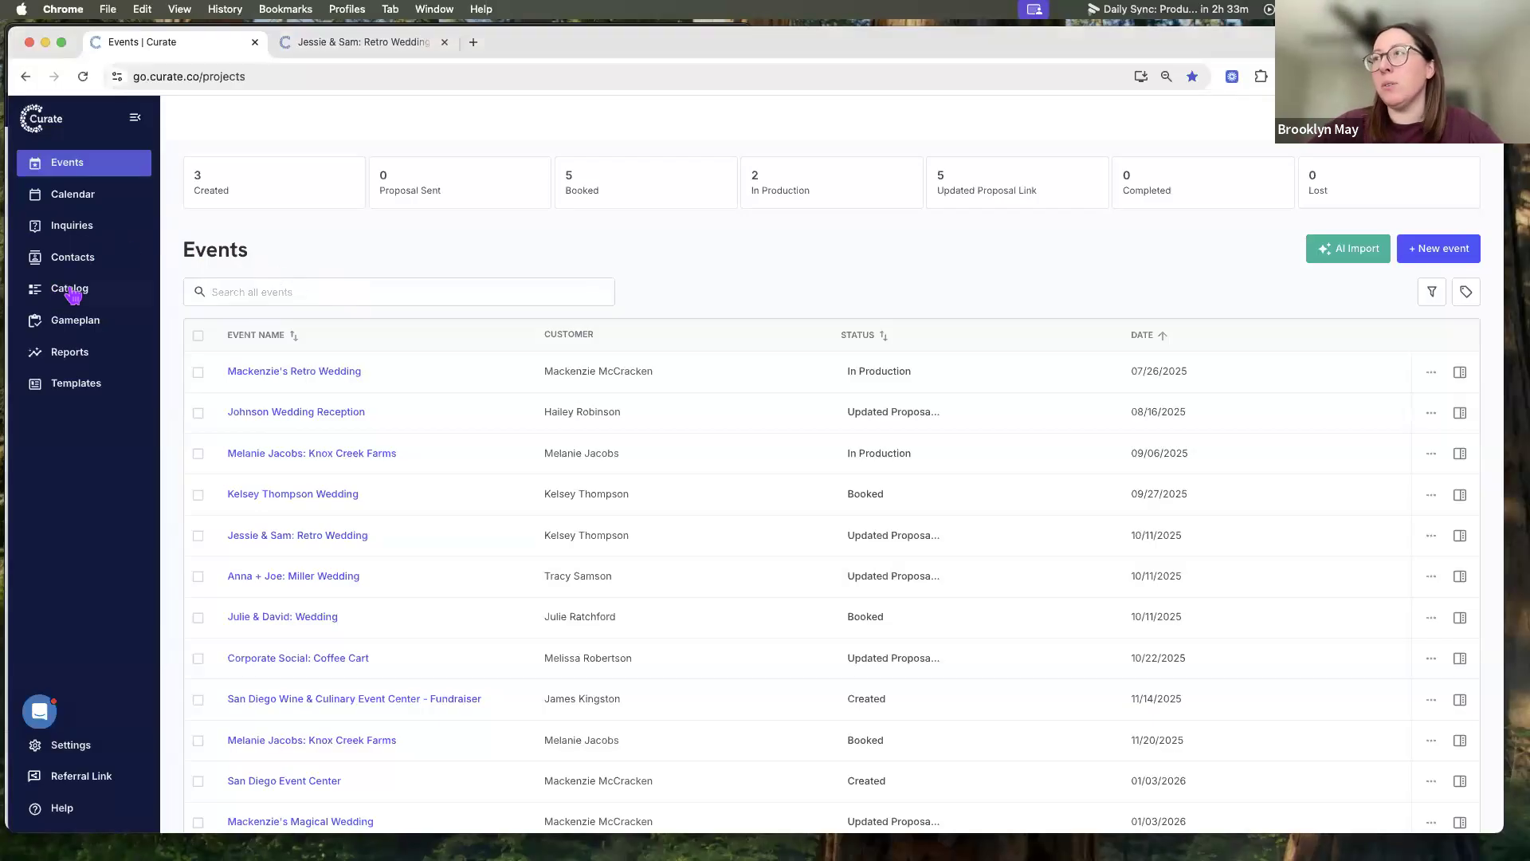
{"action": "left_click", "coordinate": [70, 292]}
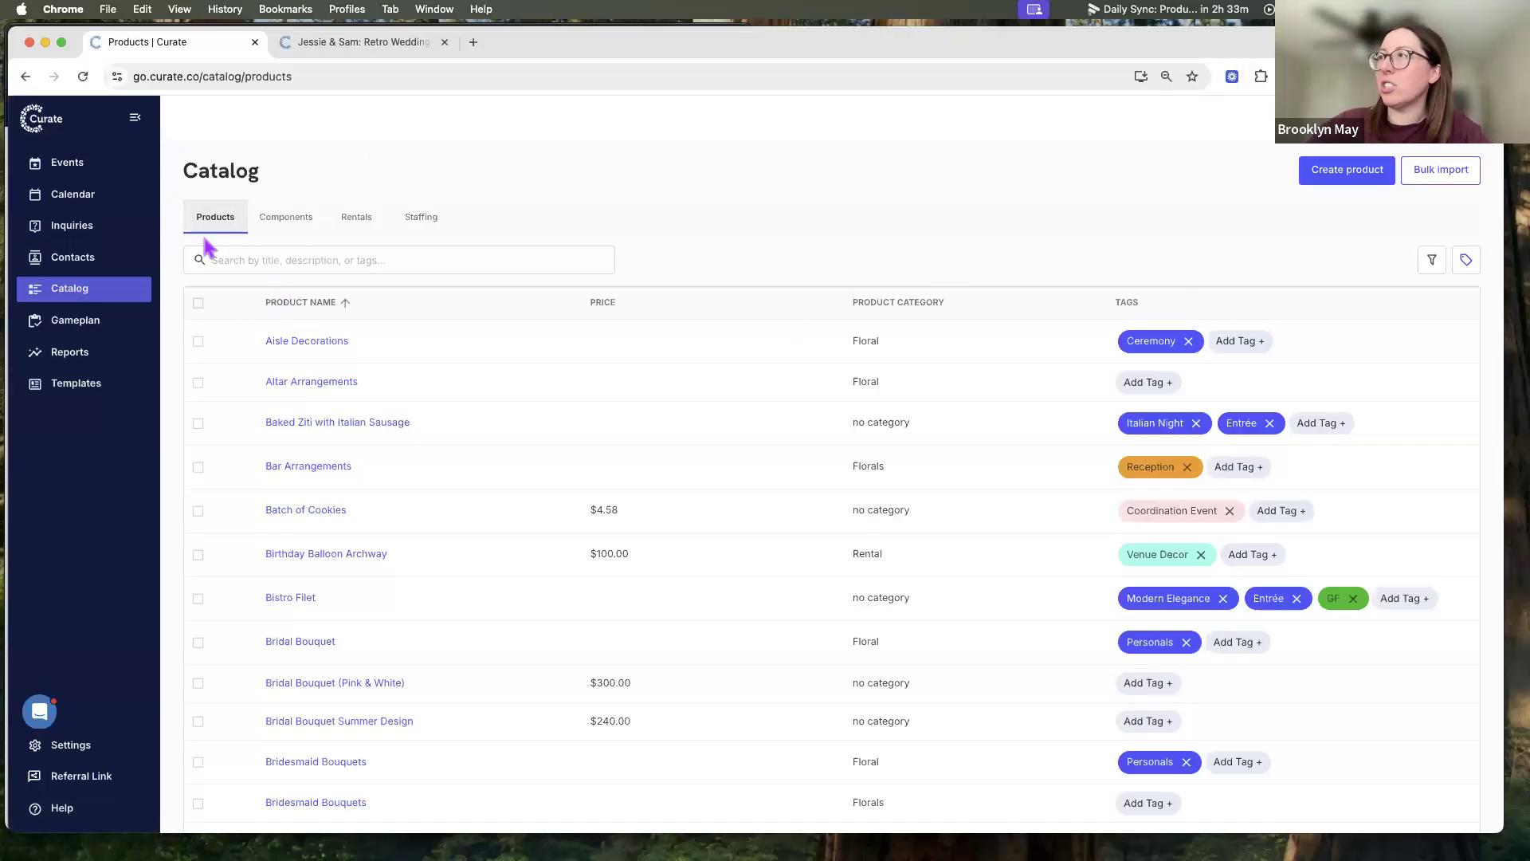
{"action": "left_click", "coordinate": [245, 259]}
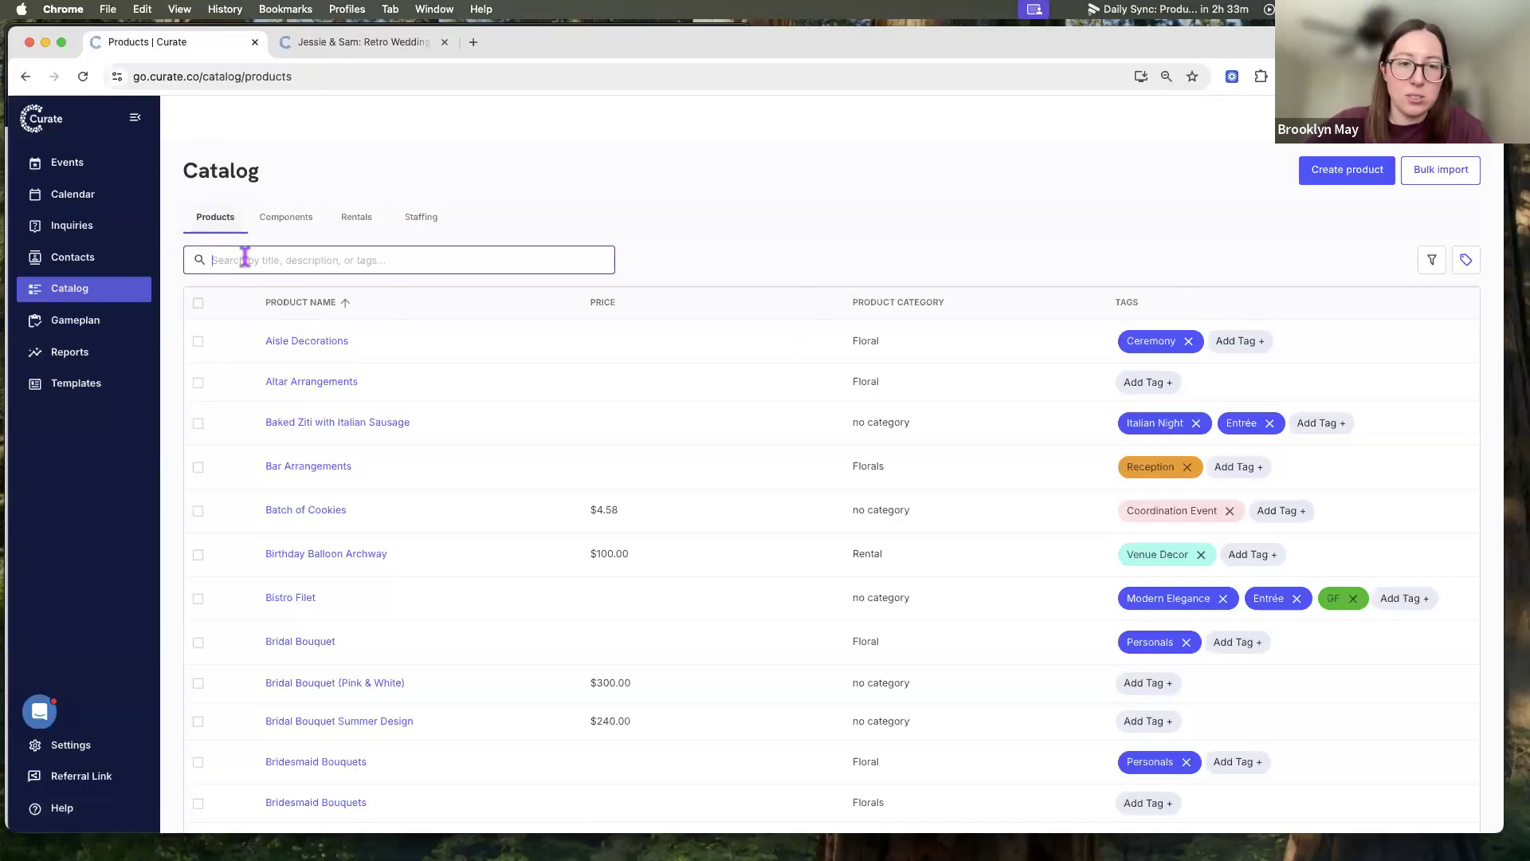
{"action": "type", "text": "Bridal"}
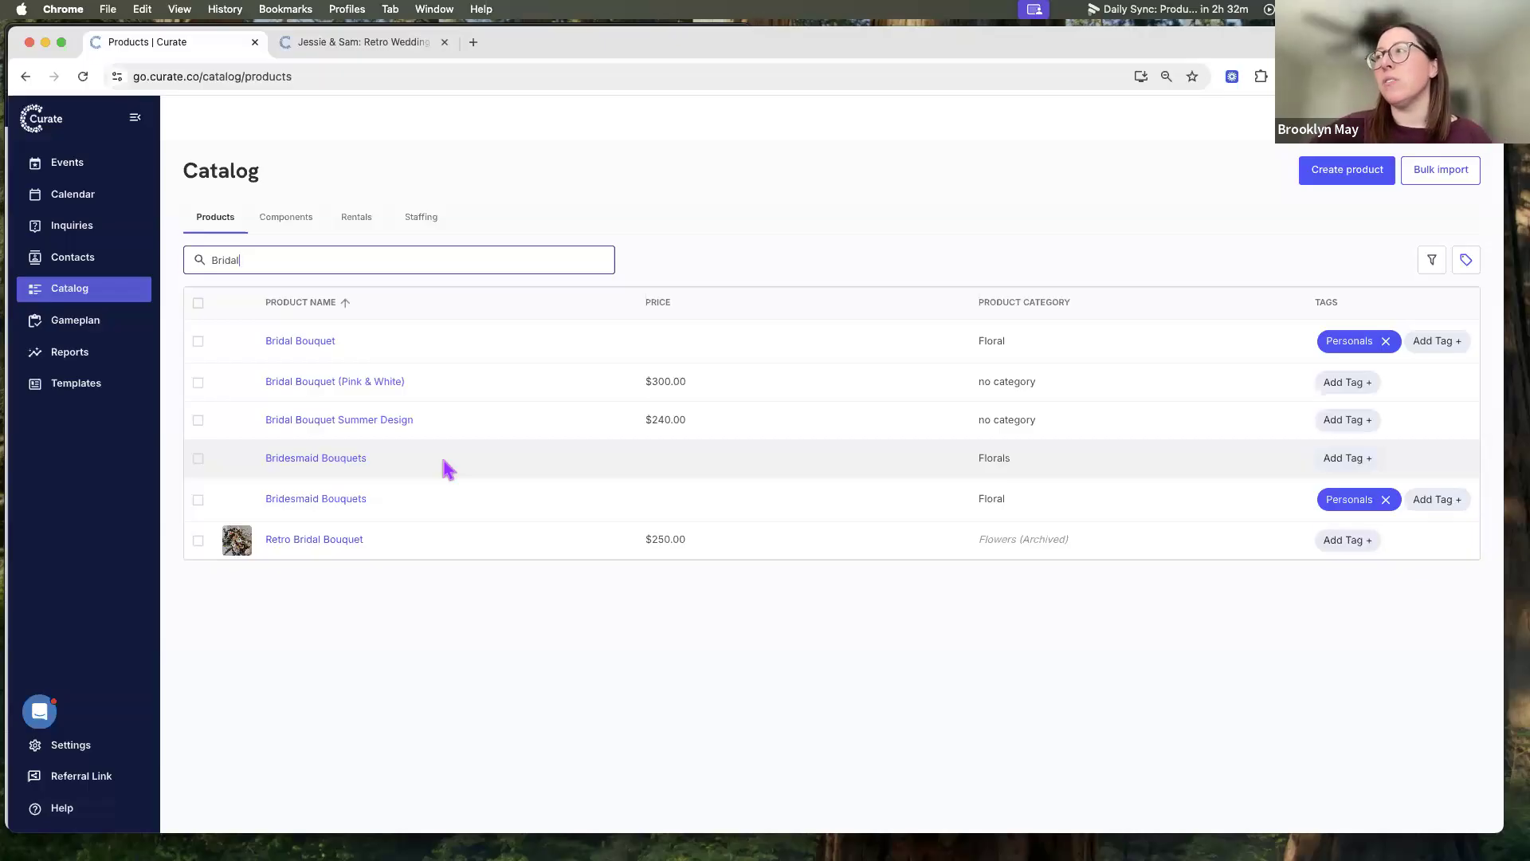
{"action": "mouse_move", "coordinate": [317, 466]}
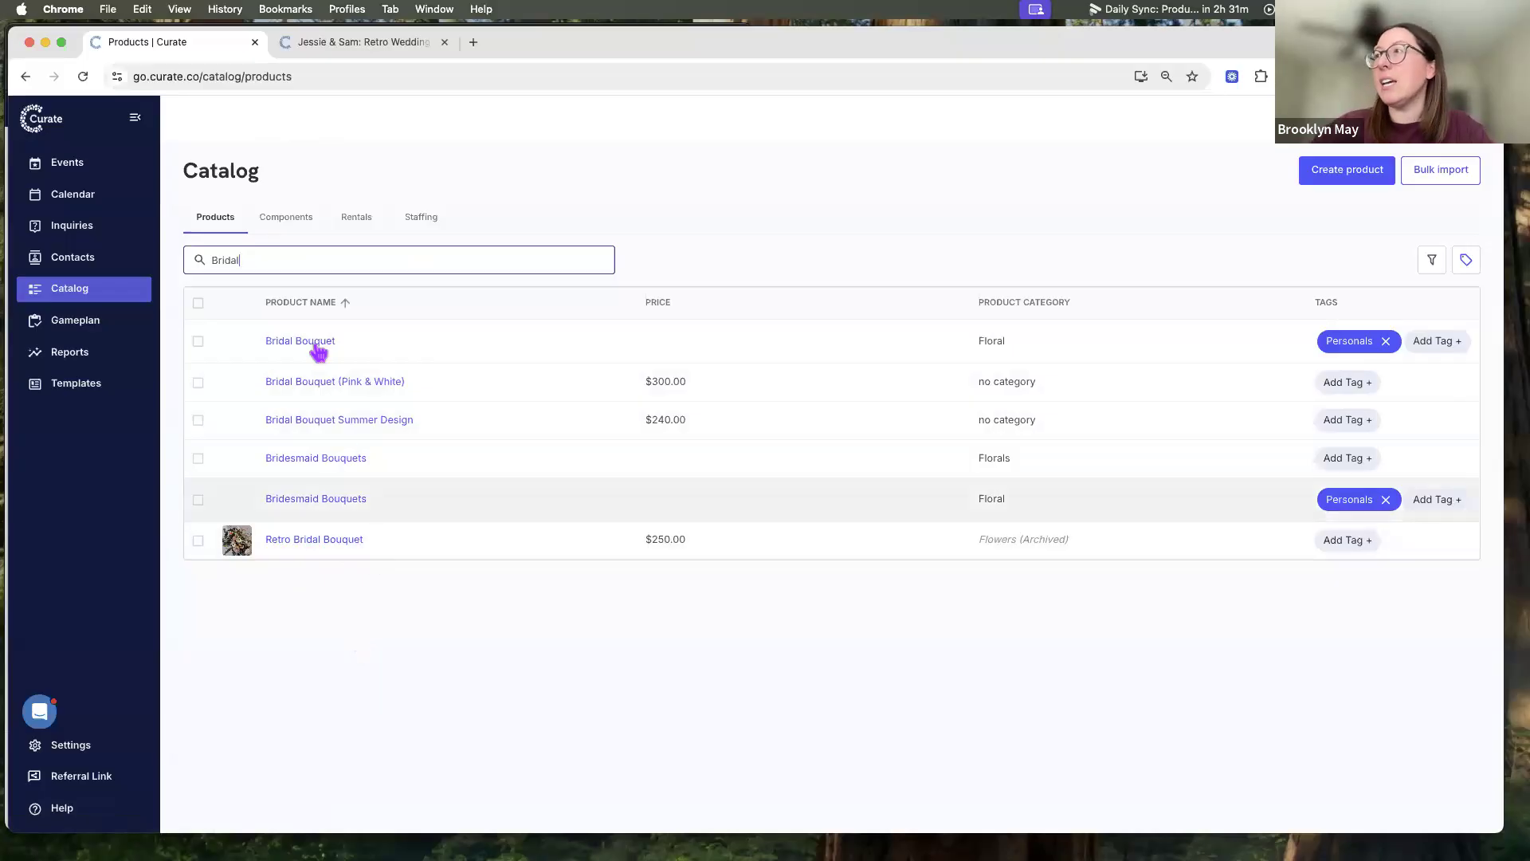
Search the catalog's products by the tag "GF", review the matches, clear the search, and return to the events list.
{"action": "double_click", "coordinate": [249, 260]}
{"action": "key", "text": "BackSpace"}
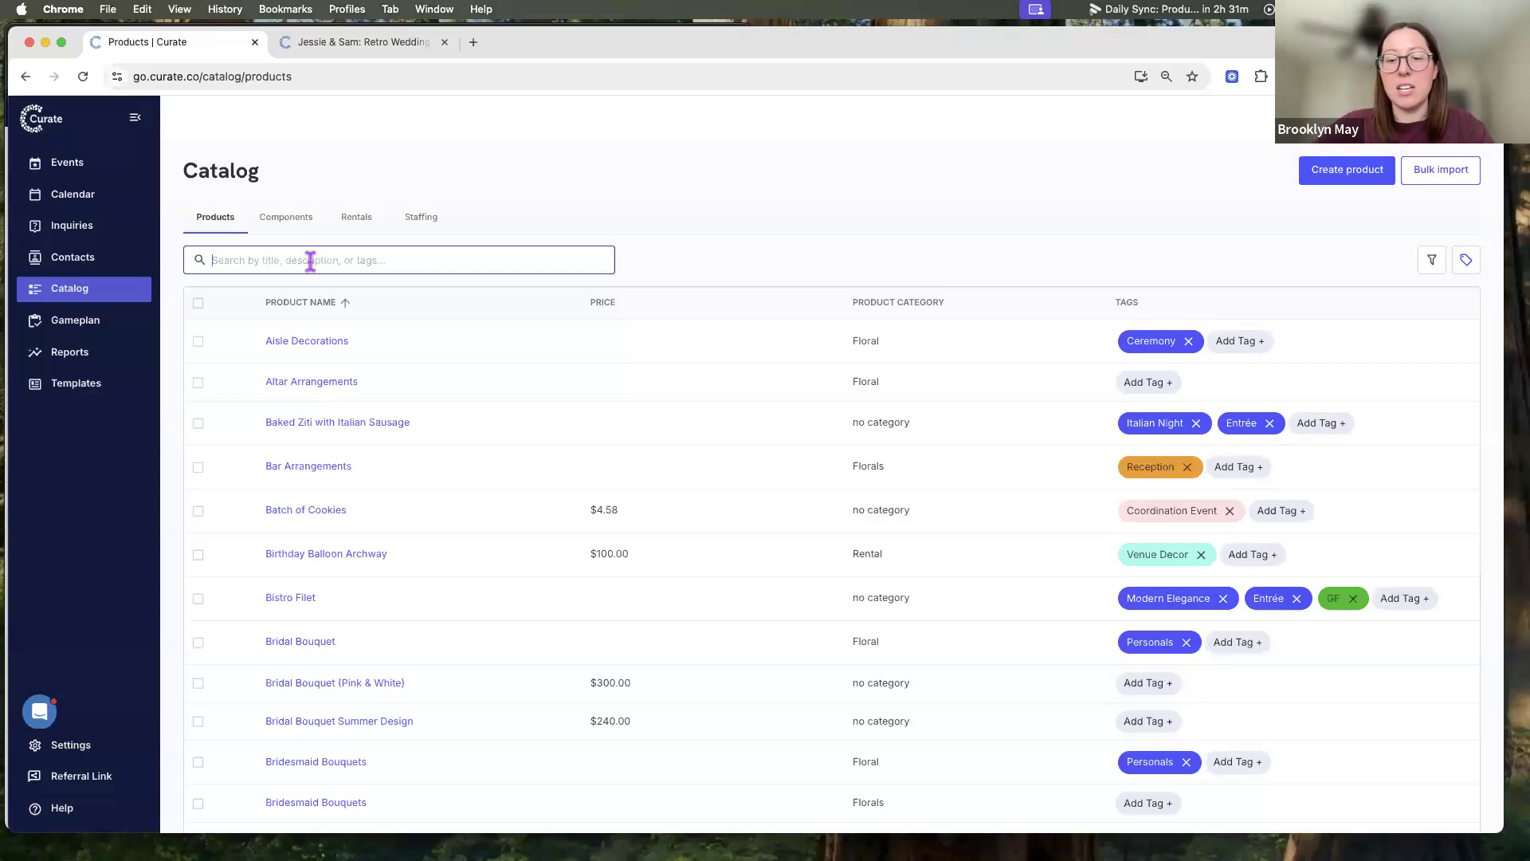
{"action": "type", "text": "GF"}
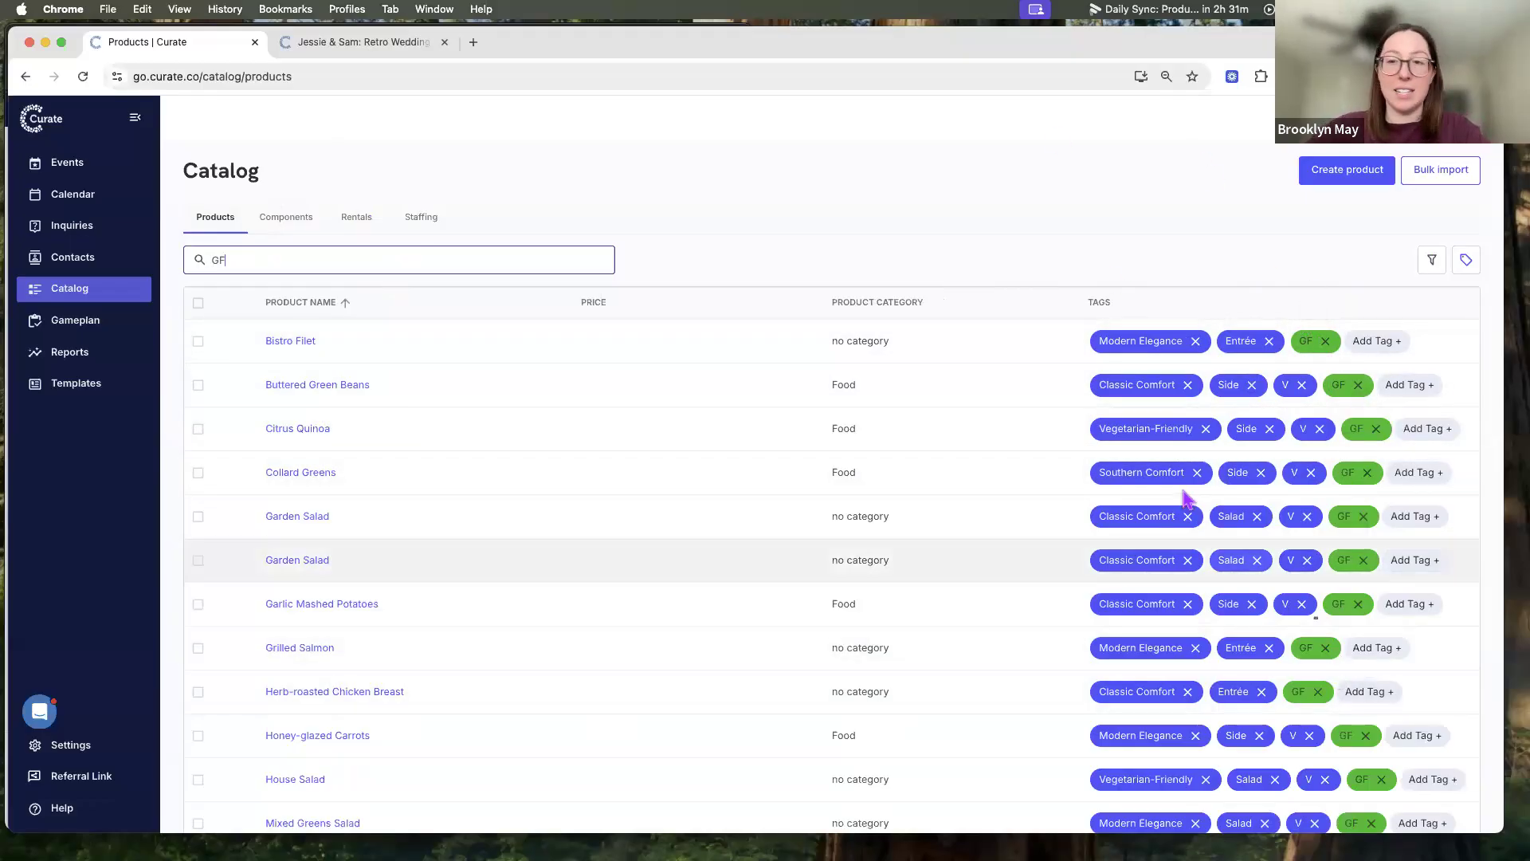
{"action": "scroll", "coordinate": [571, 566], "scroll_direction": "down", "scroll_amount": 5}
{"action": "scroll", "coordinate": [575, 568], "scroll_direction": "up", "scroll_amount": 5}
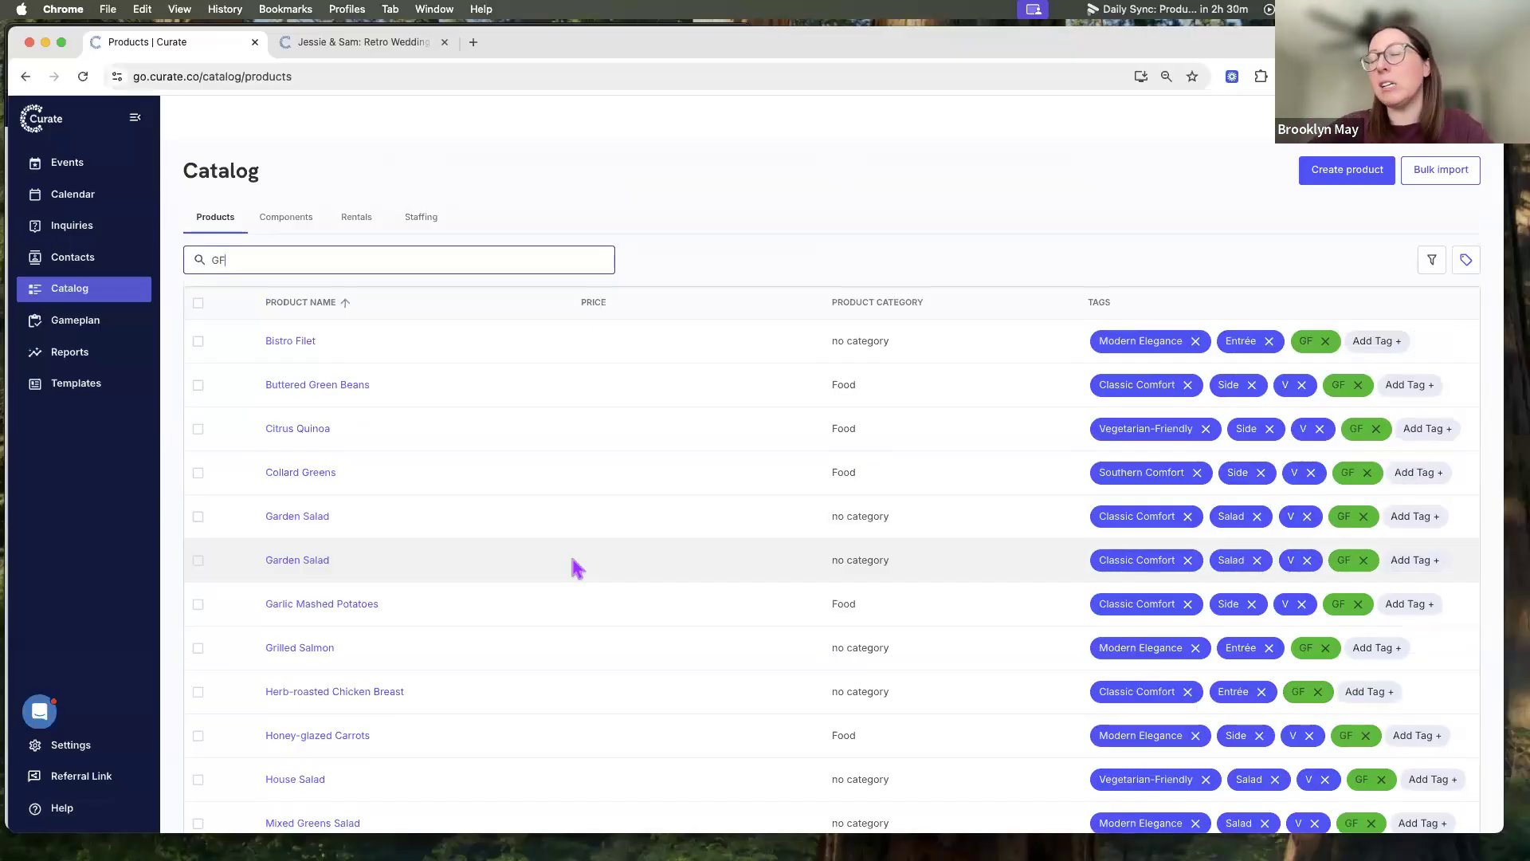
{"action": "double_click", "coordinate": [231, 260]}
{"action": "key", "text": "BackSpace"}
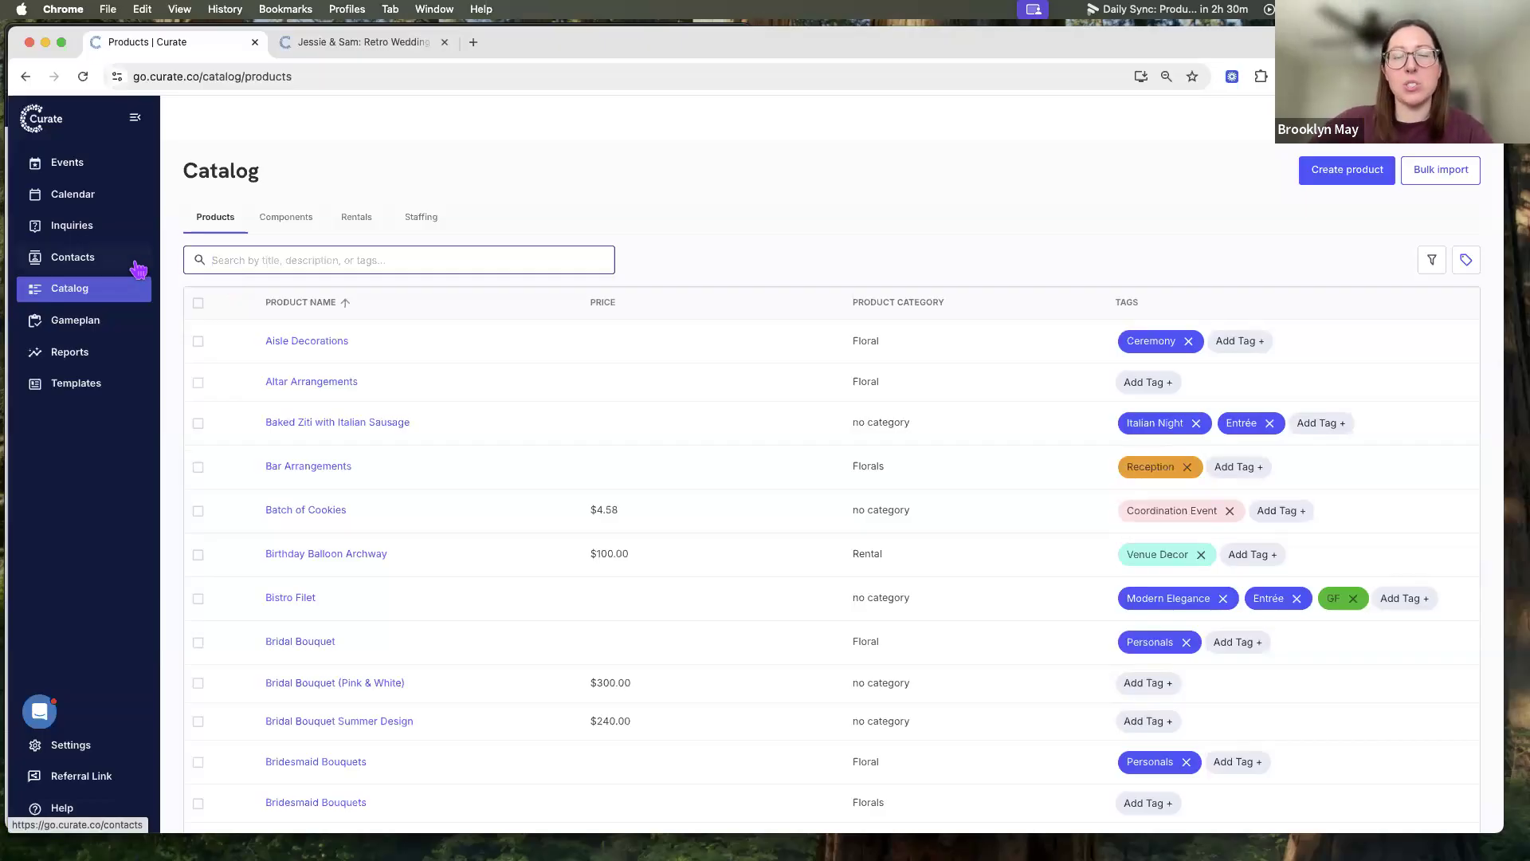
{"action": "left_click", "coordinate": [83, 169]}
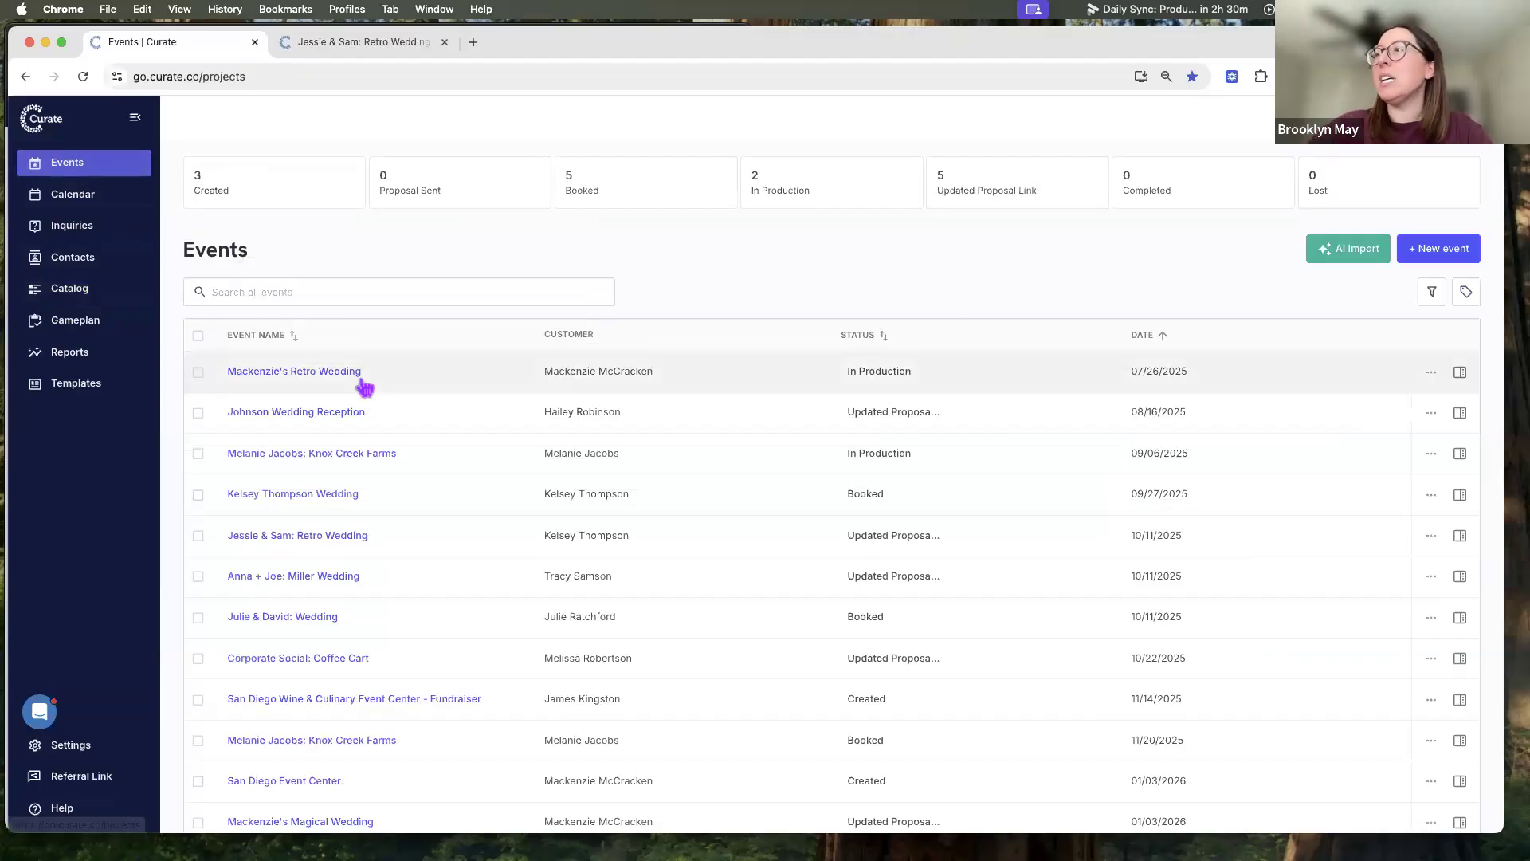
Open the order of the Retro Wedding event dated 10/11/2025 and start a catalog import for its Appetizers section.
{"action": "left_click", "coordinate": [275, 537]}
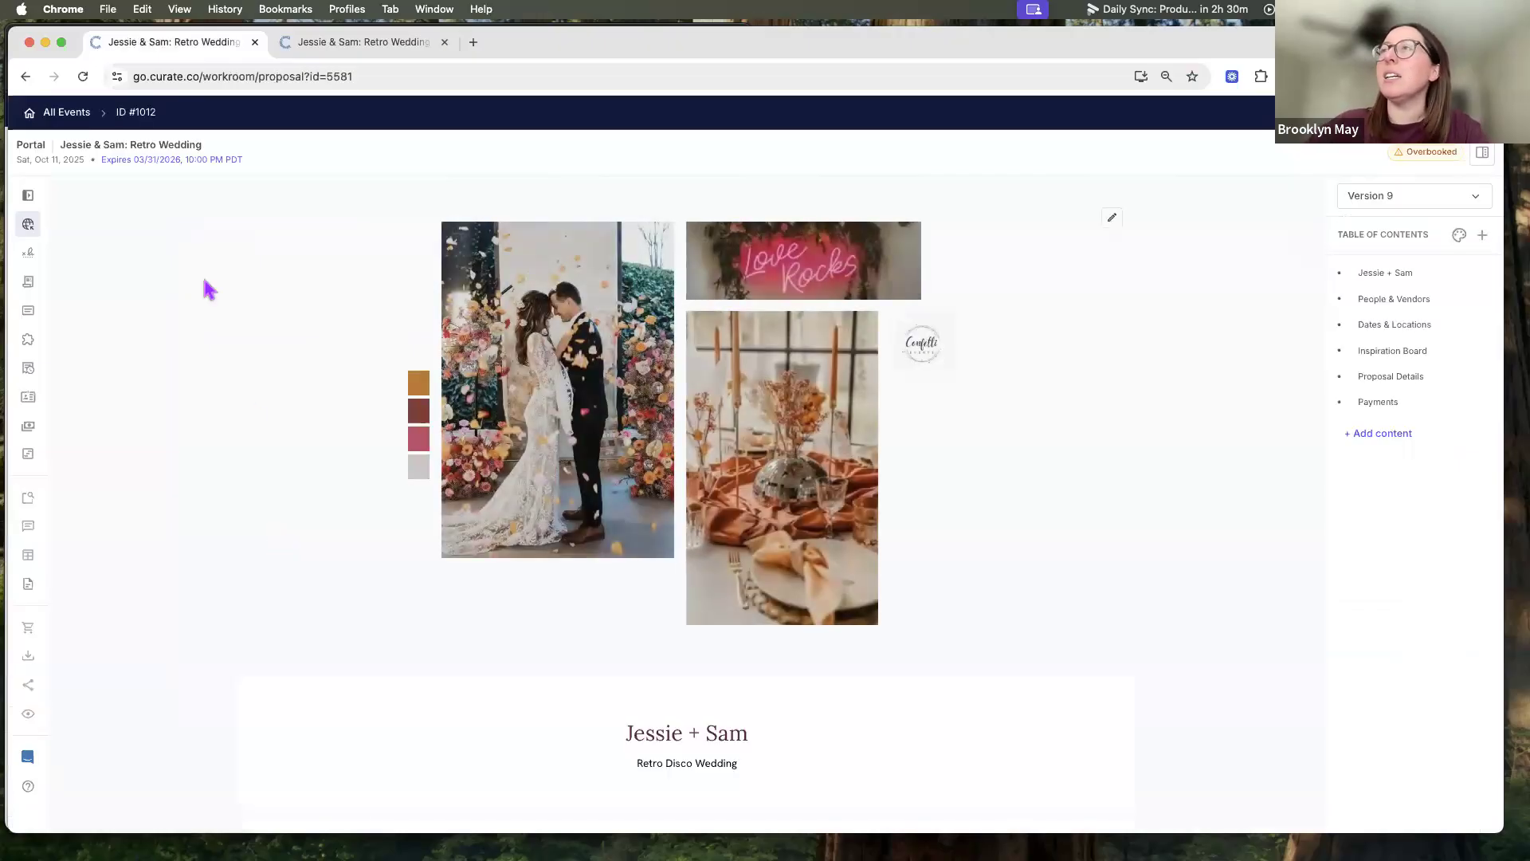
{"action": "left_click", "coordinate": [28, 285]}
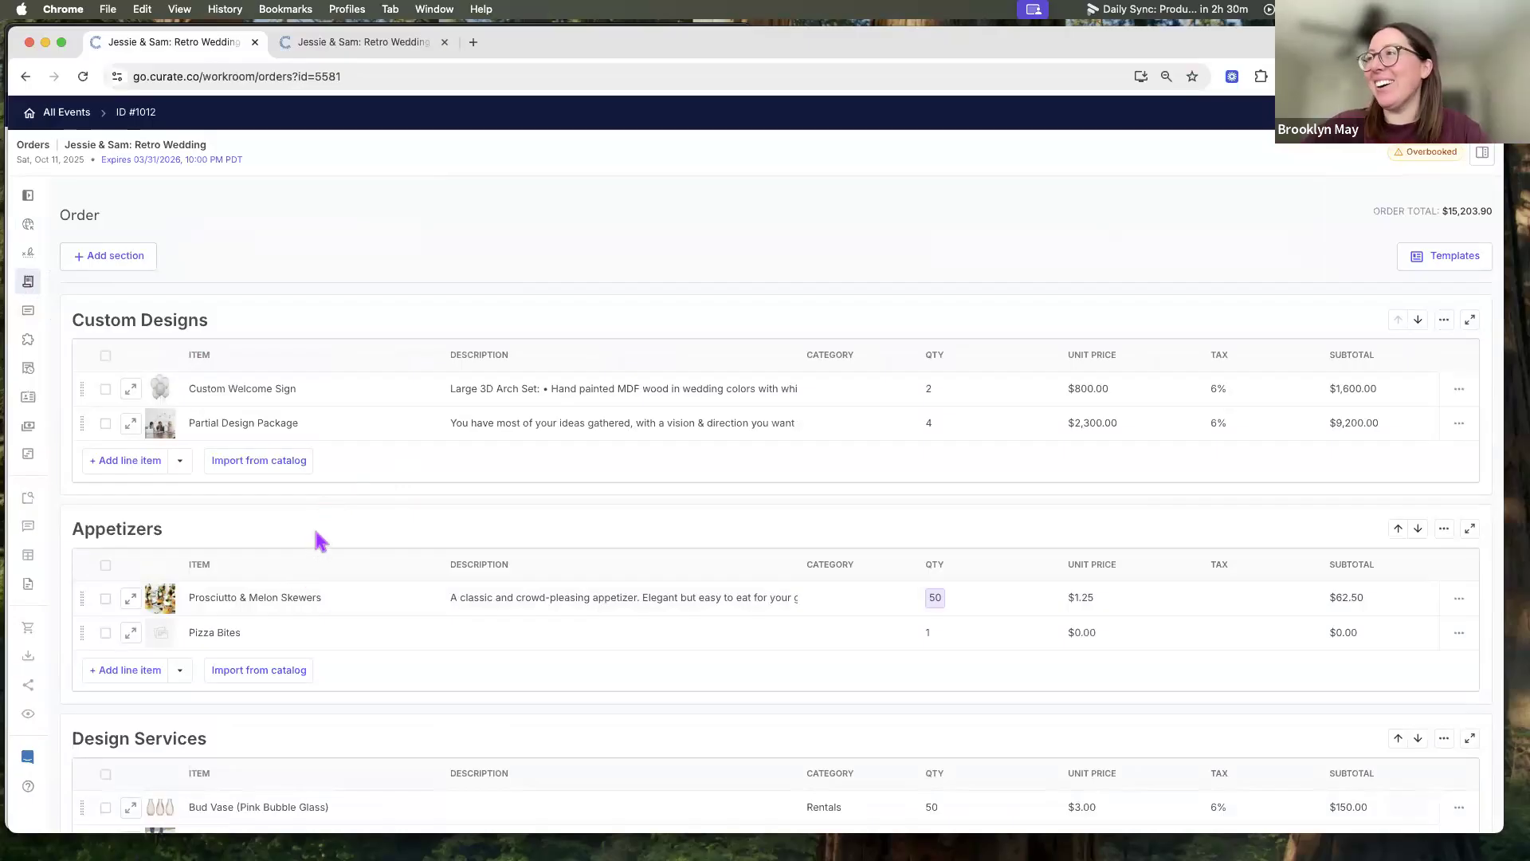
{"action": "scroll", "coordinate": [319, 541], "scroll_direction": "down", "scroll_amount": 2}
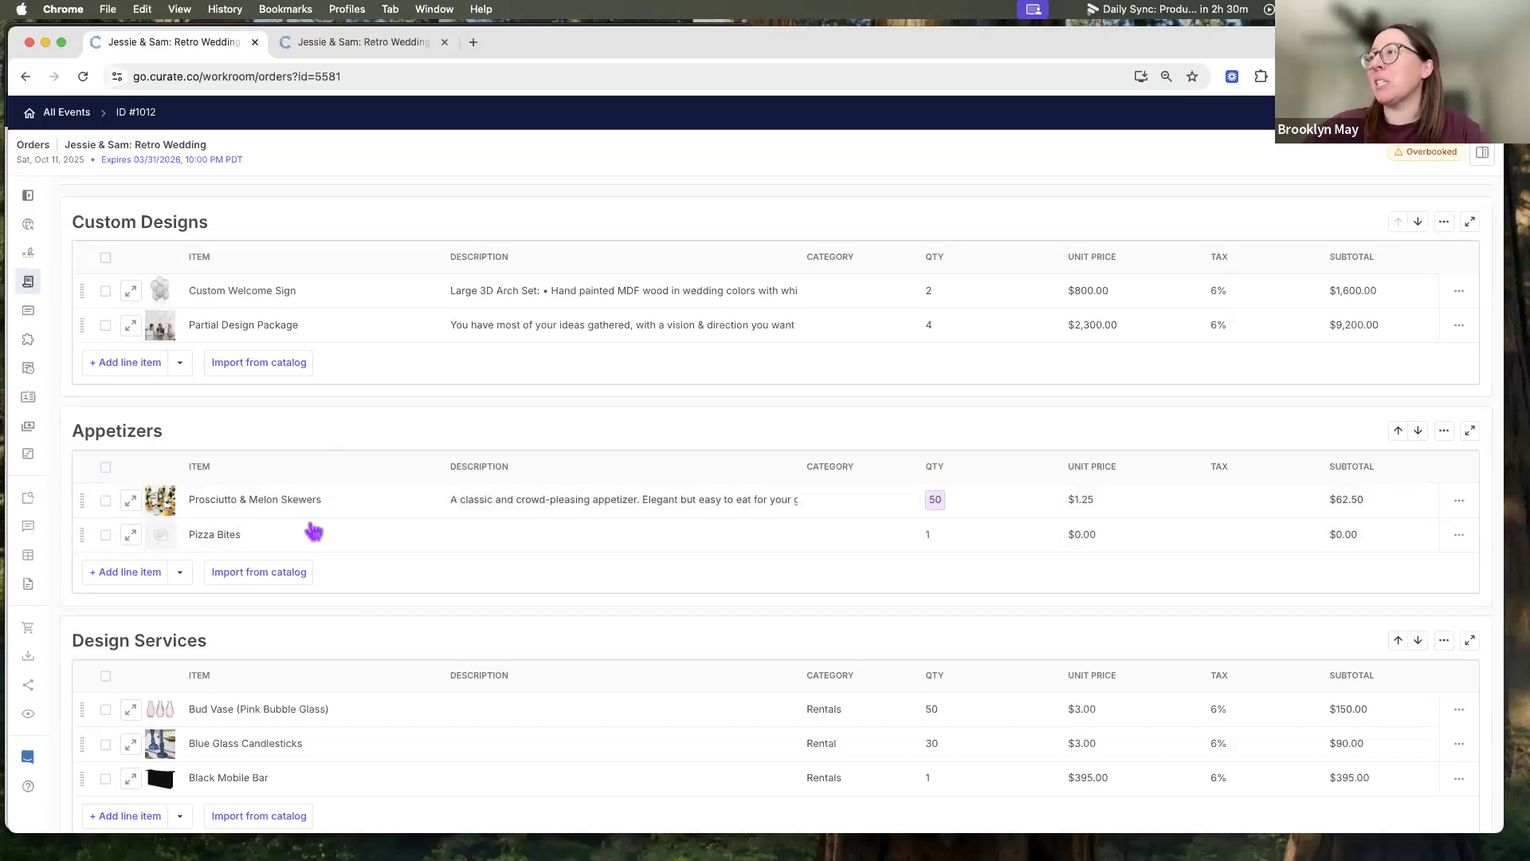
{"action": "left_click", "coordinate": [286, 582]}
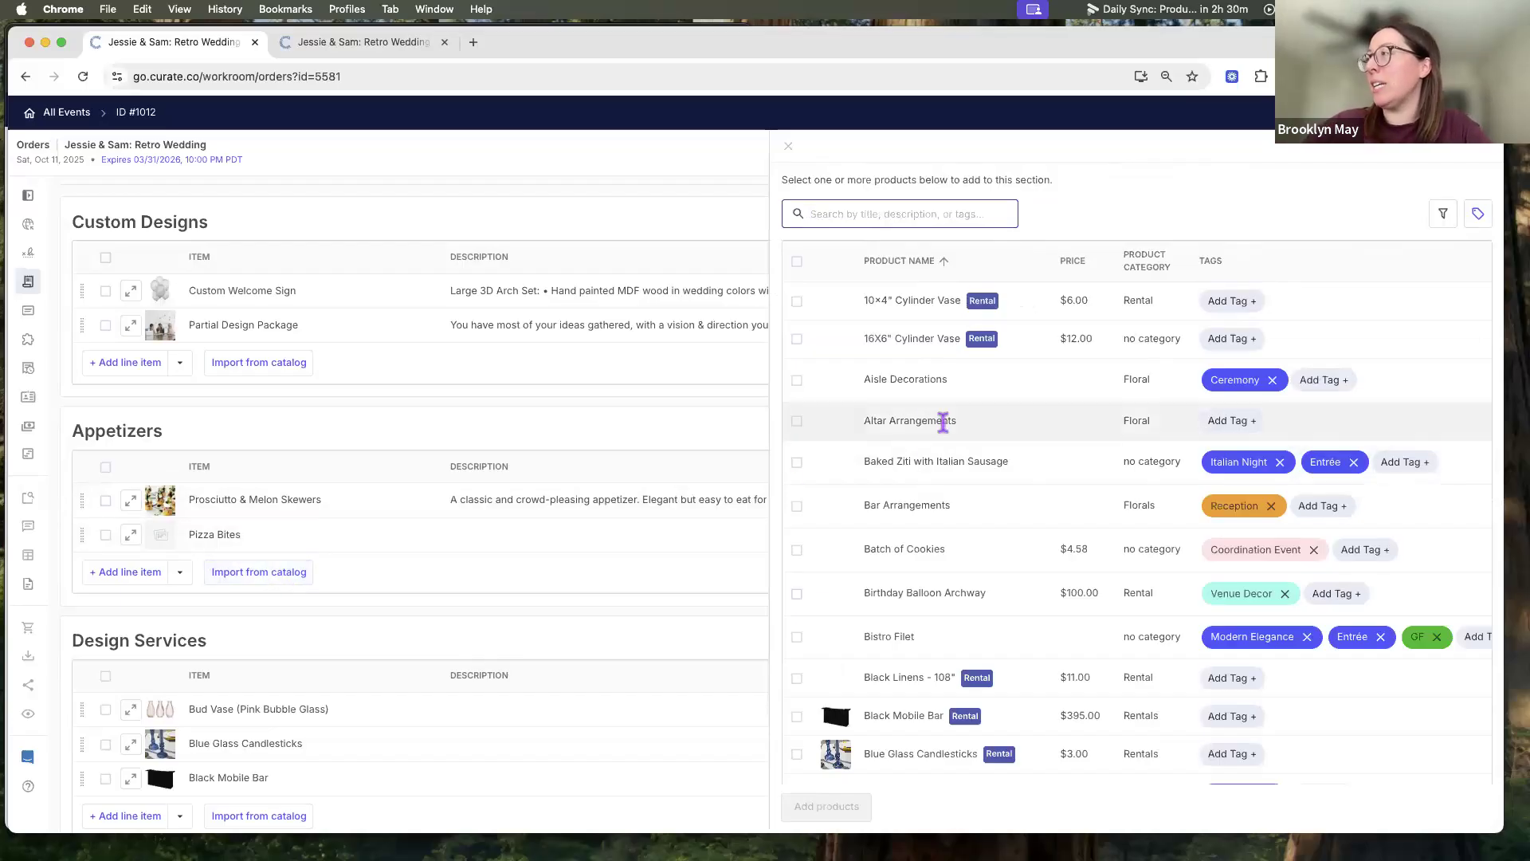
Browse the catalog products available for import, search them by the tag "GF", and clear the search.
{"action": "mouse_move", "coordinate": [923, 422]}
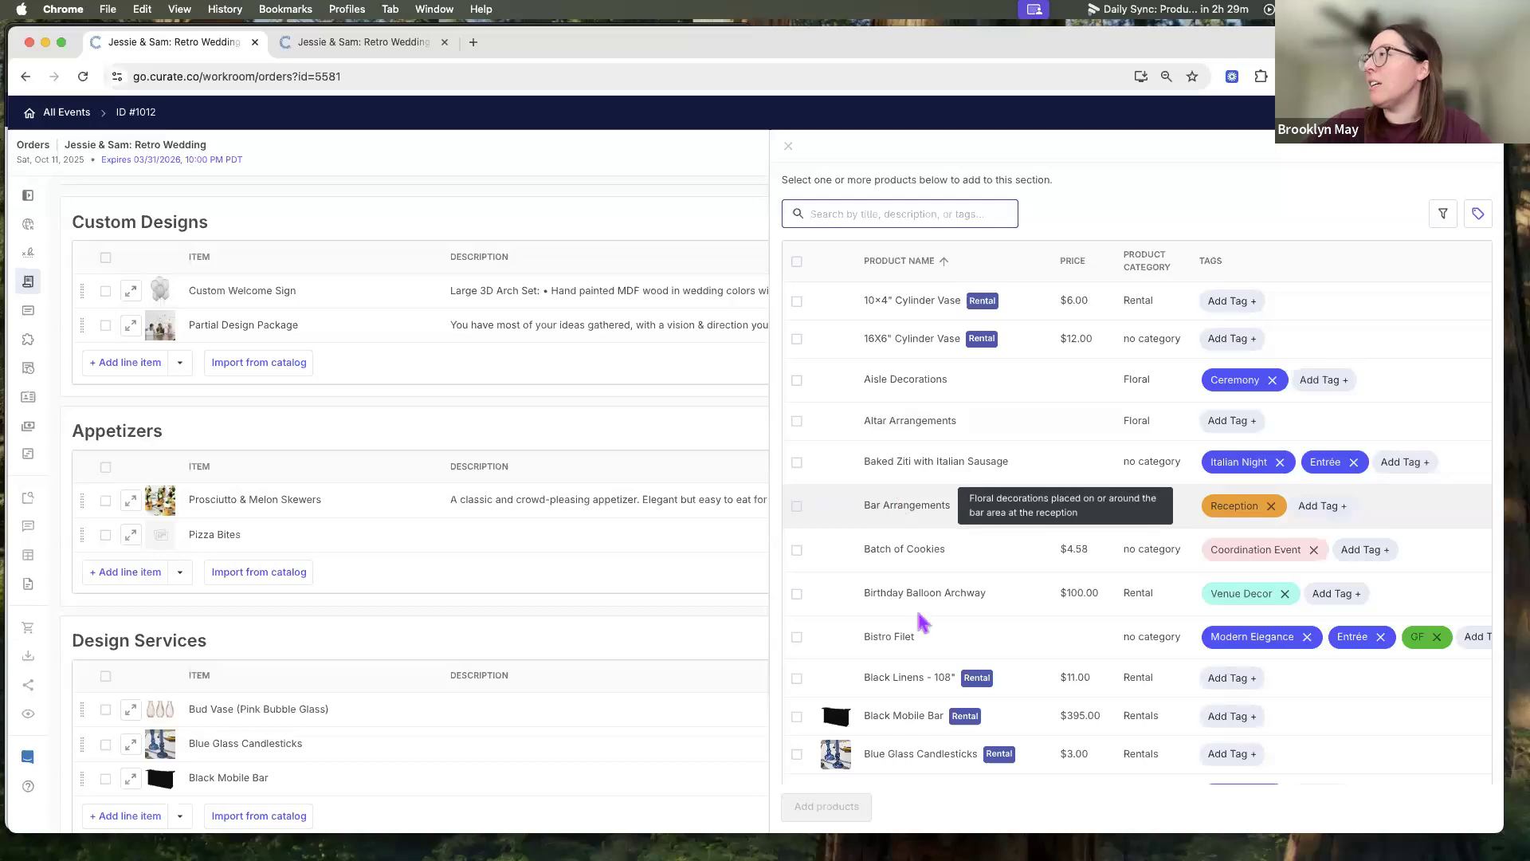
{"action": "scroll", "coordinate": [917, 619], "scroll_direction": "down", "scroll_amount": 4}
{"action": "scroll", "coordinate": [920, 622], "scroll_direction": "down", "scroll_amount": 2}
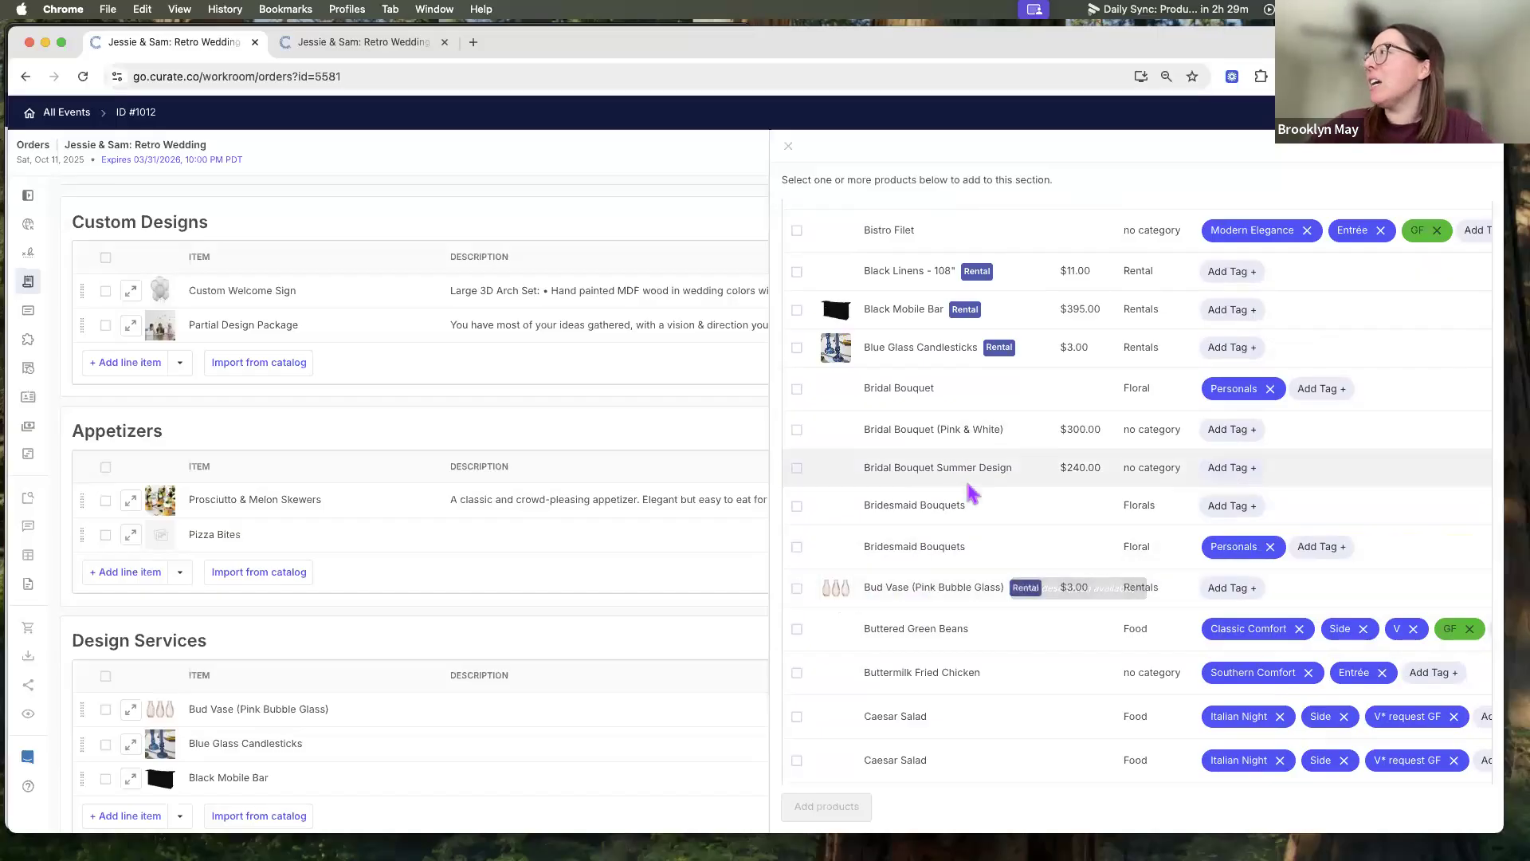
{"action": "scroll", "coordinate": [920, 334], "scroll_direction": "up", "scroll_amount": 5}
{"action": "left_click", "coordinate": [882, 216]}
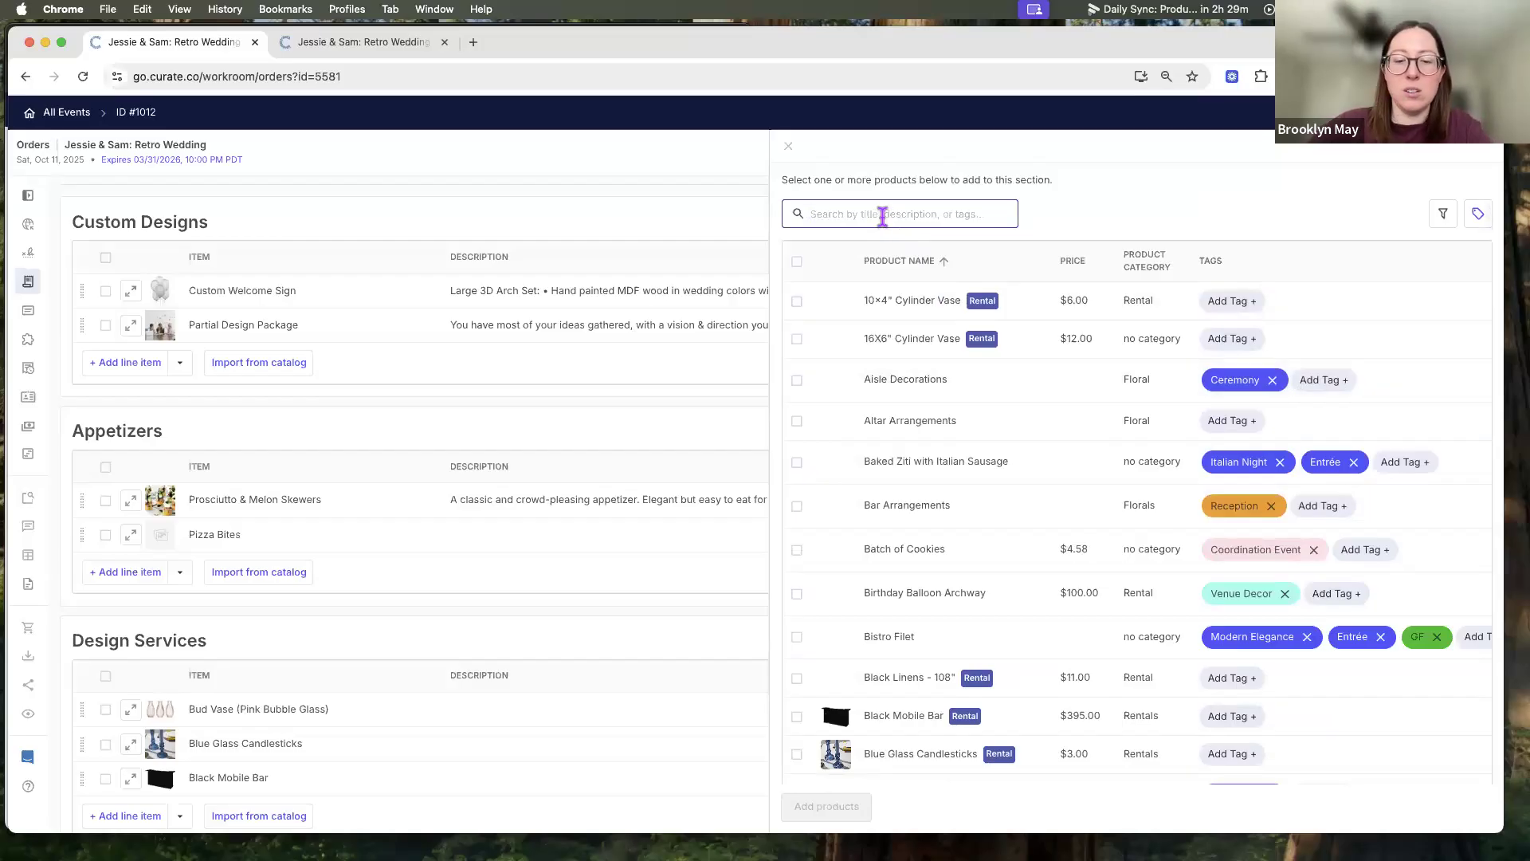
{"action": "type", "text": "GF"}
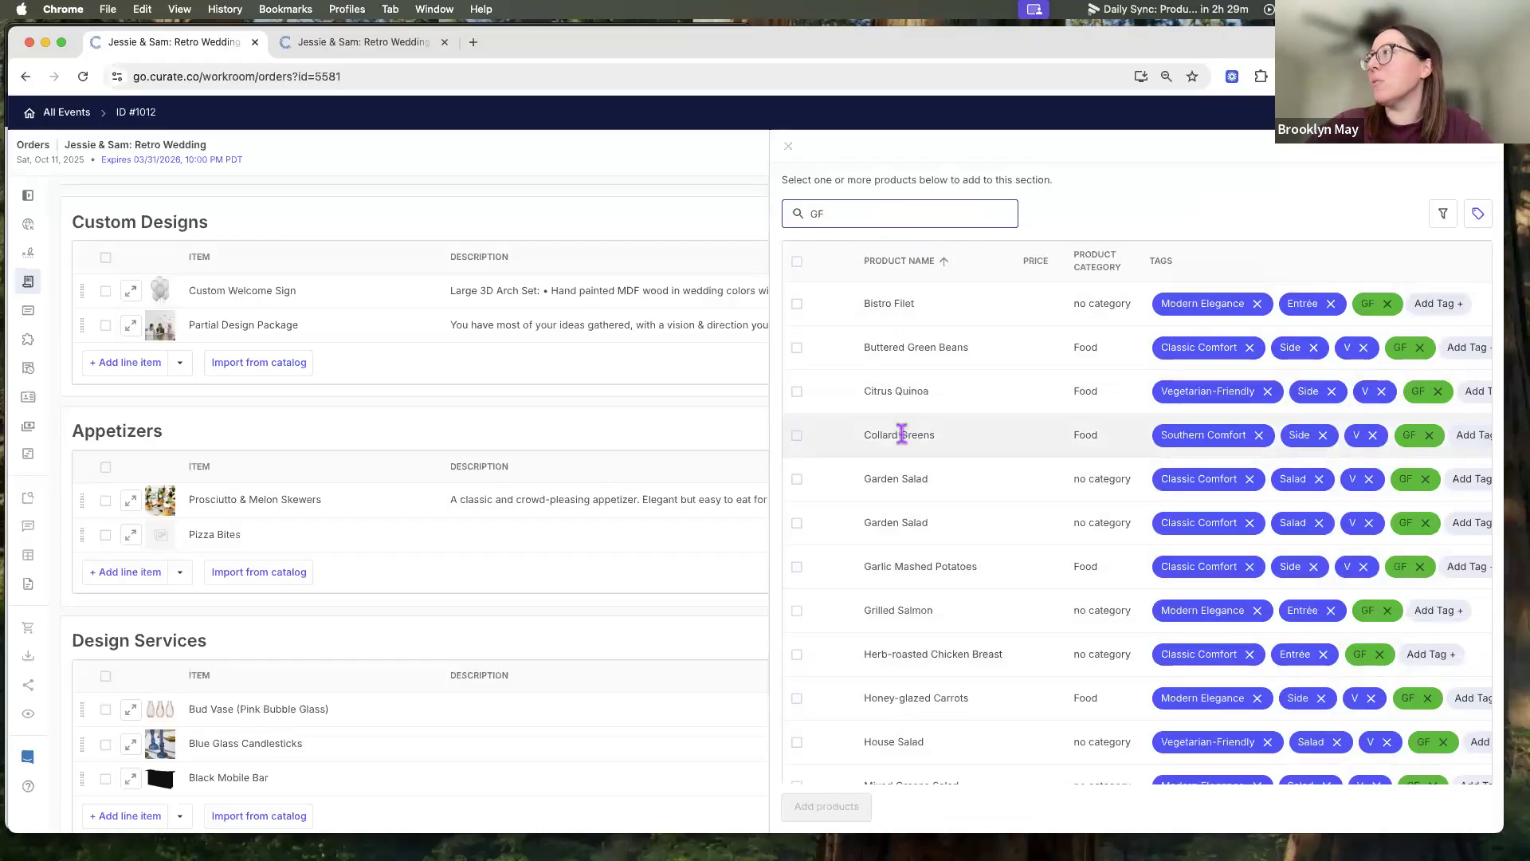
{"action": "double_click", "coordinate": [842, 212]}
{"action": "key", "text": "BackSpace"}
Check the Black Mobile Bar's description in the product list and close the catalog import without adding products.
{"action": "scroll", "coordinate": [929, 638], "scroll_direction": "down", "scroll_amount": 5}
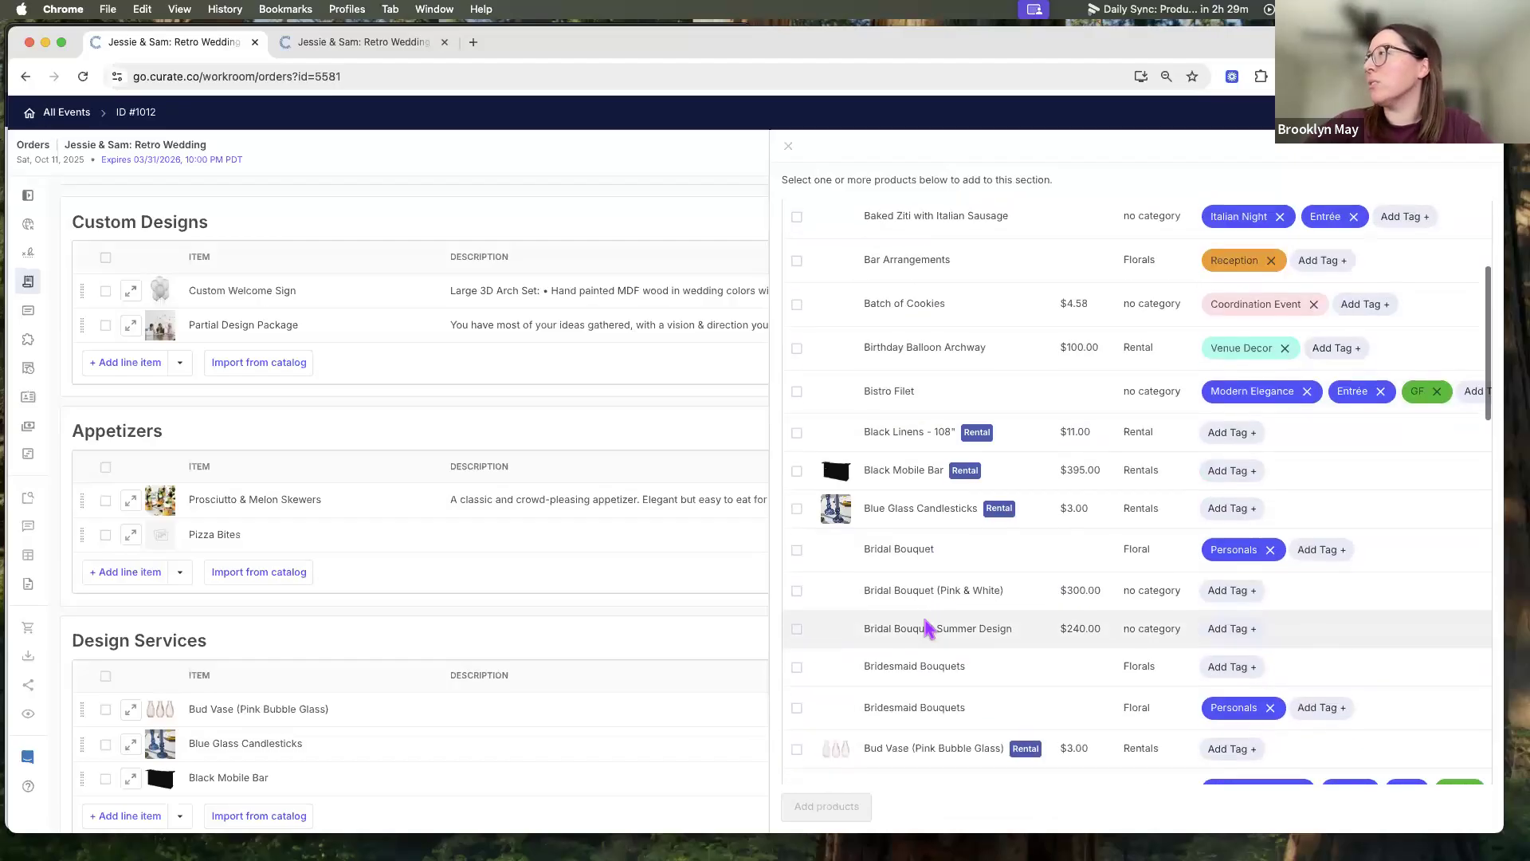
{"action": "mouse_move", "coordinate": [884, 469]}
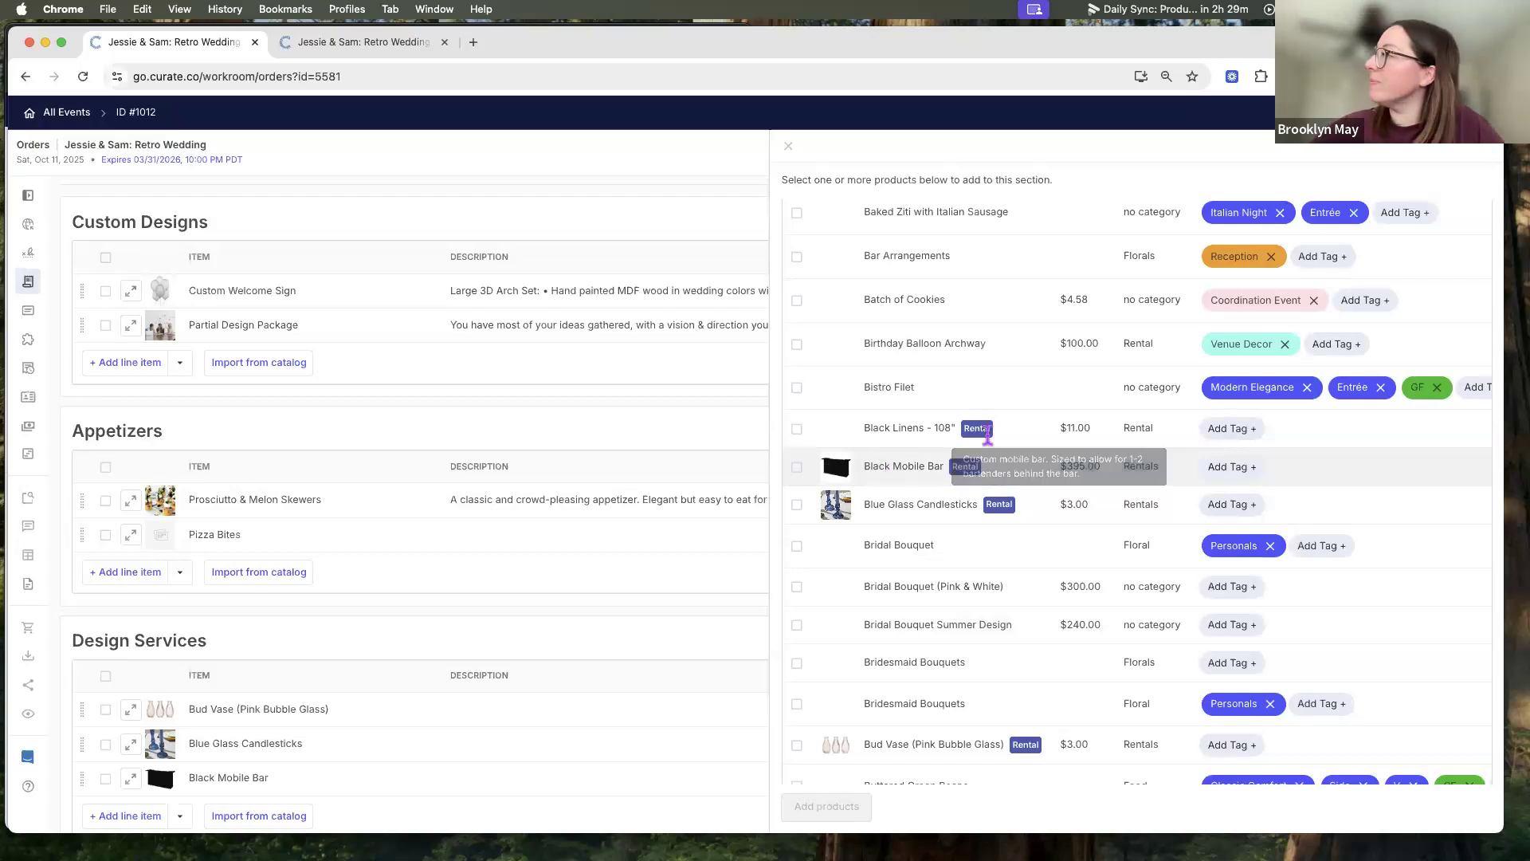
{"action": "scroll", "coordinate": [884, 468], "scroll_direction": "up", "scroll_amount": 5}
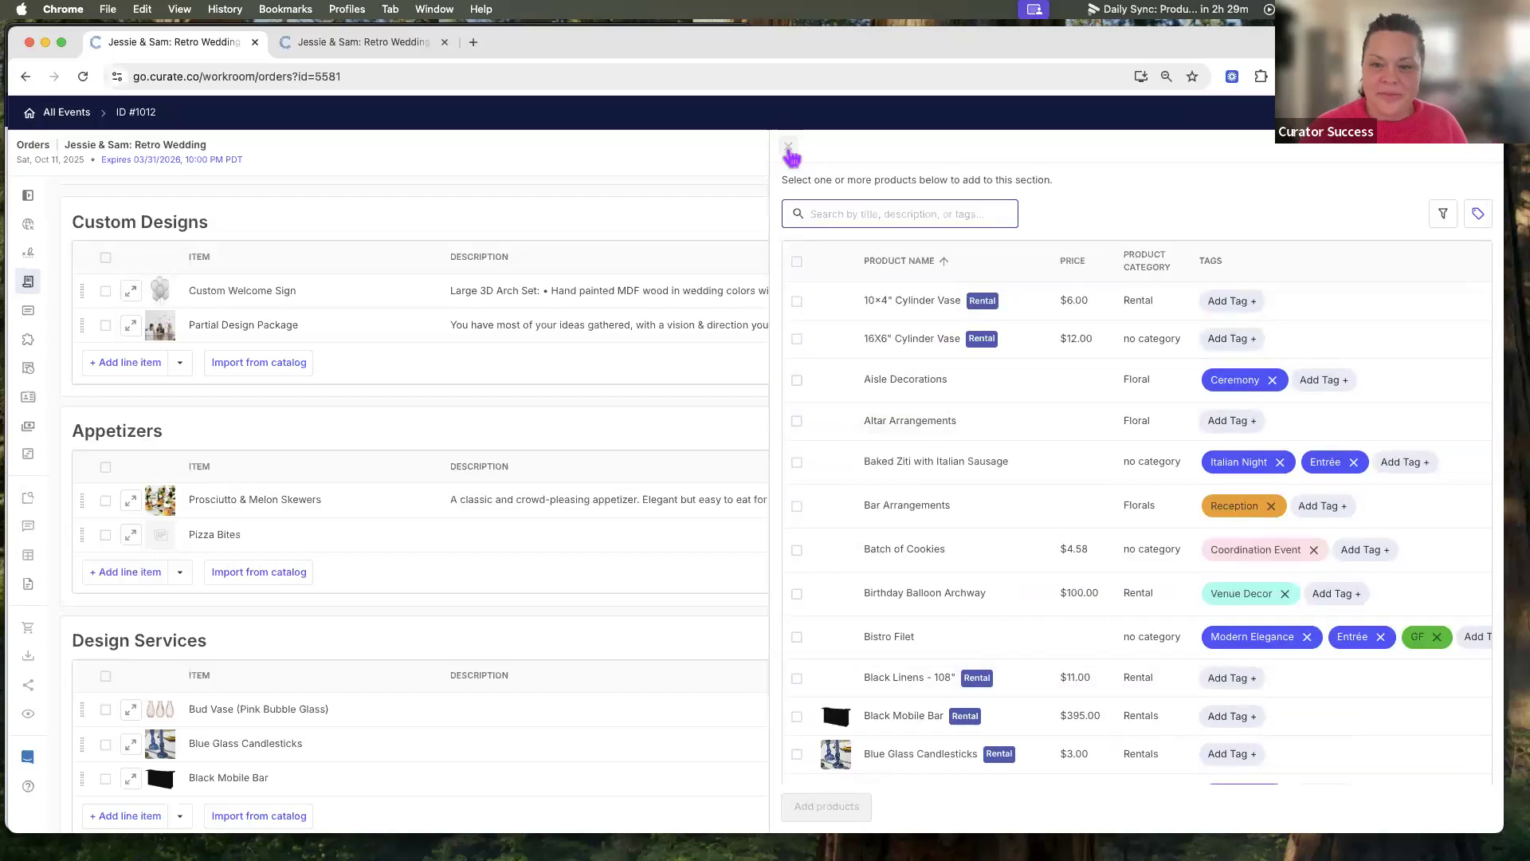
{"action": "left_click", "coordinate": [789, 148]}
{"action": "scroll", "coordinate": [230, 444], "scroll_direction": "up", "scroll_amount": 2}
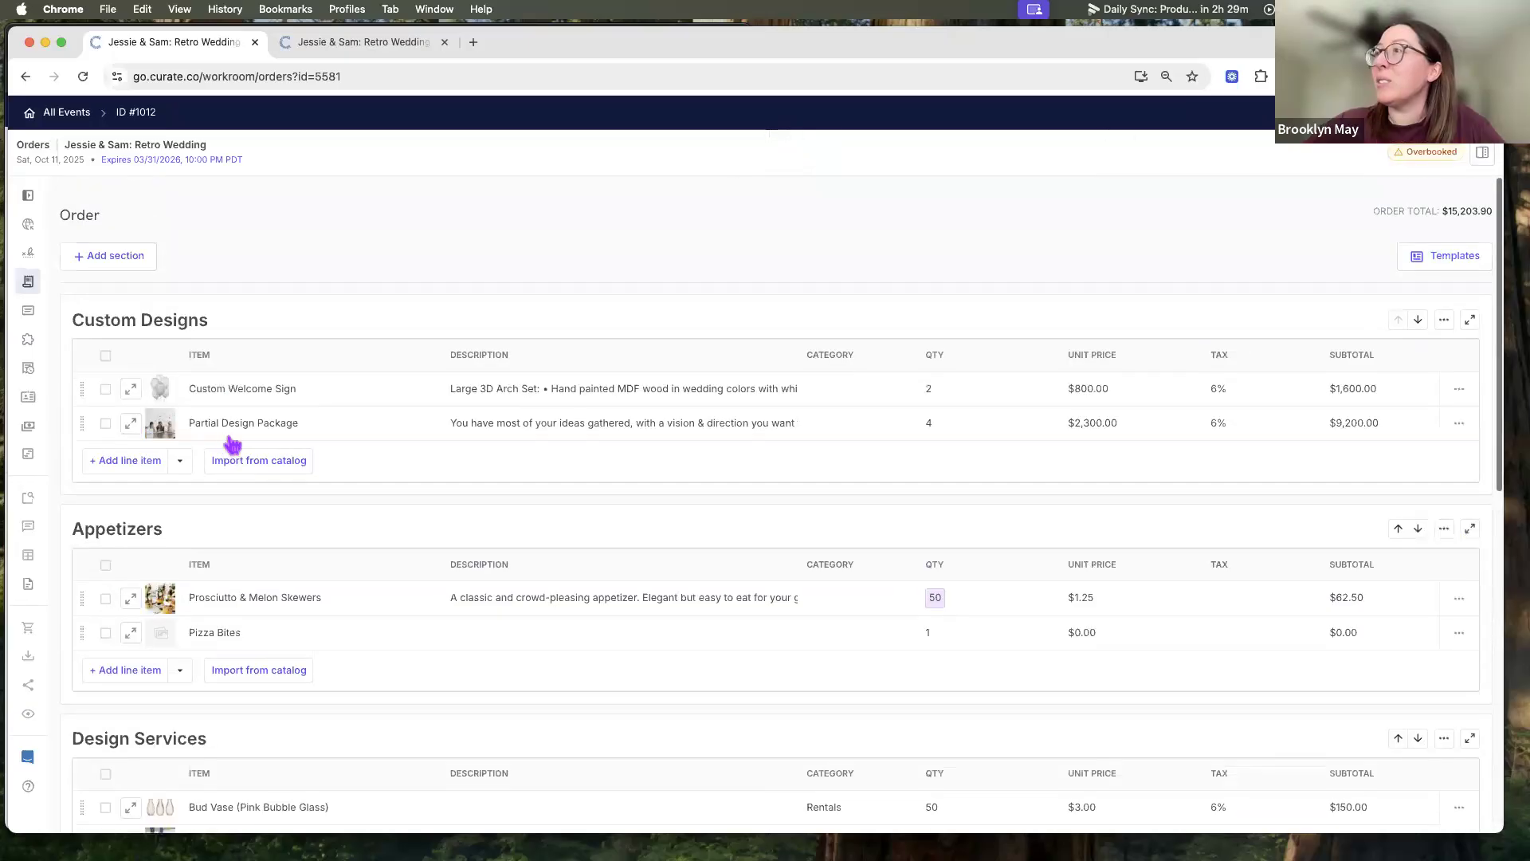
Open the event's Rentals page and briefly expand the workroom navigation to show its section names.
{"action": "left_click", "coordinate": [29, 371]}
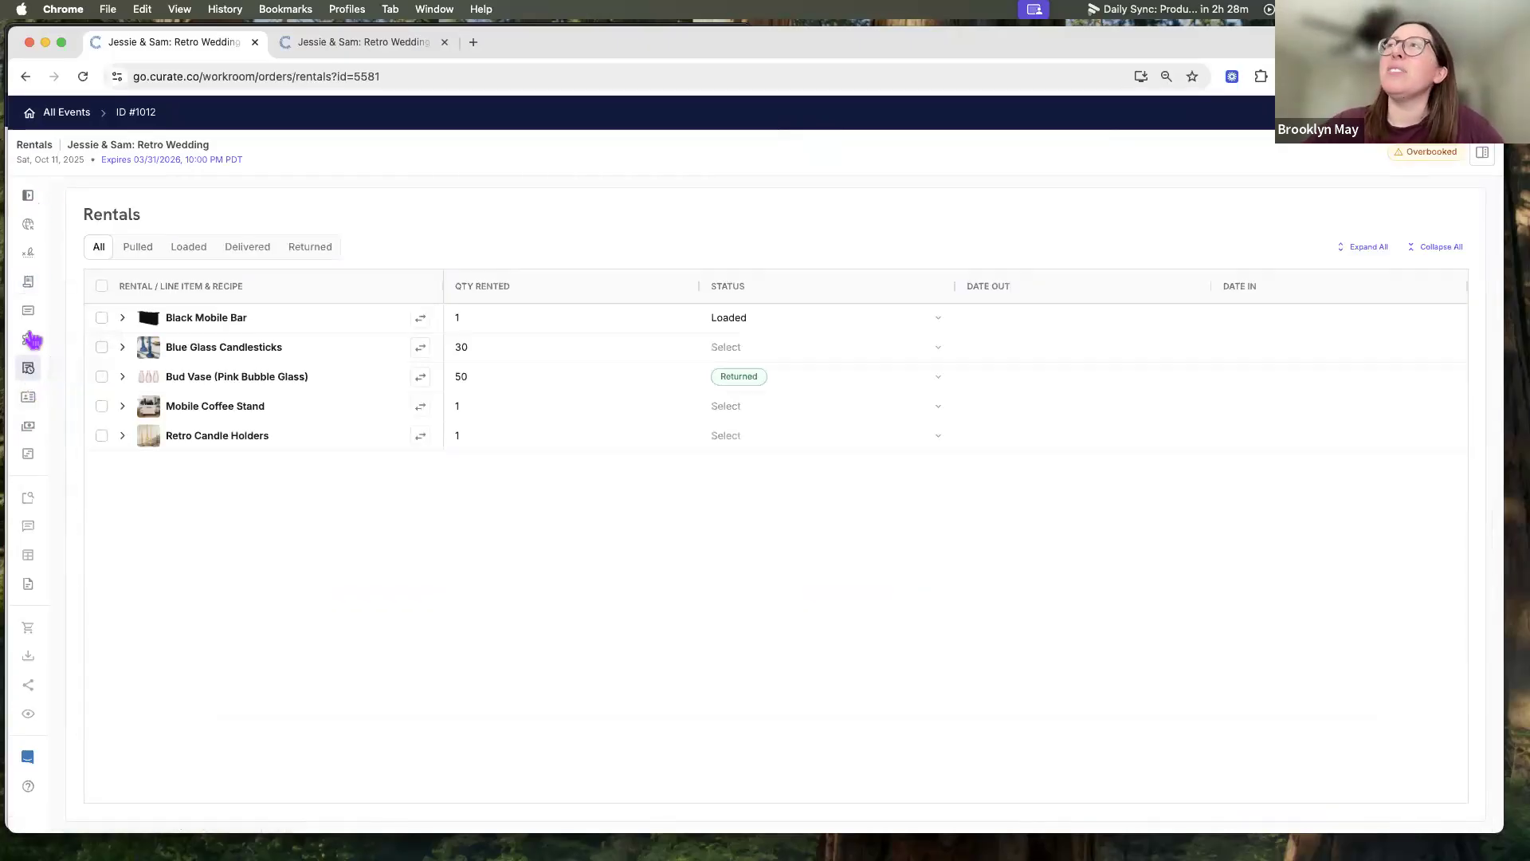
{"action": "left_click", "coordinate": [26, 201]}
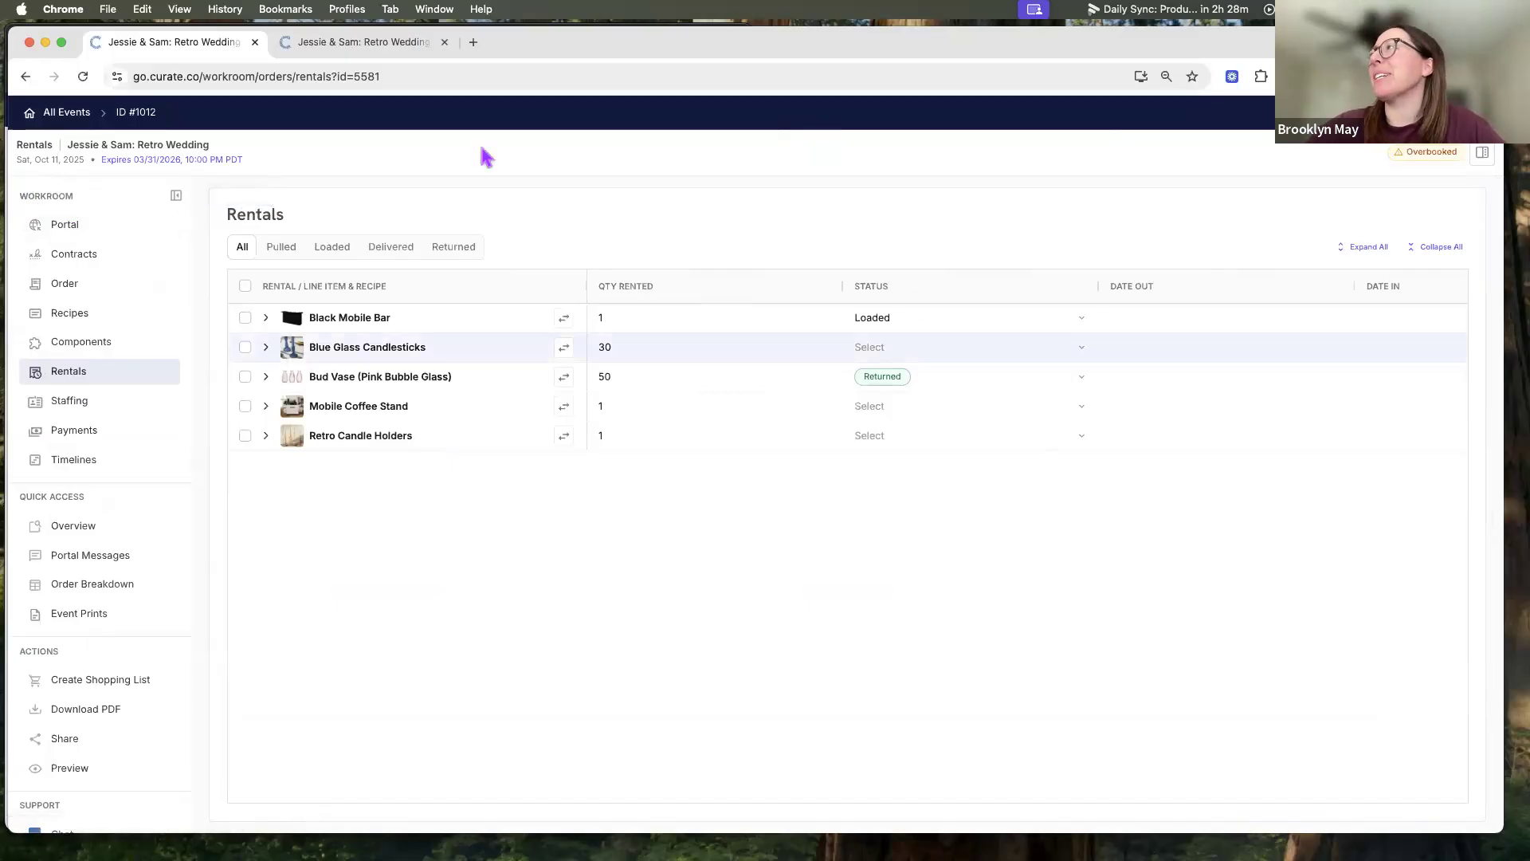
{"action": "left_click", "coordinate": [176, 199]}
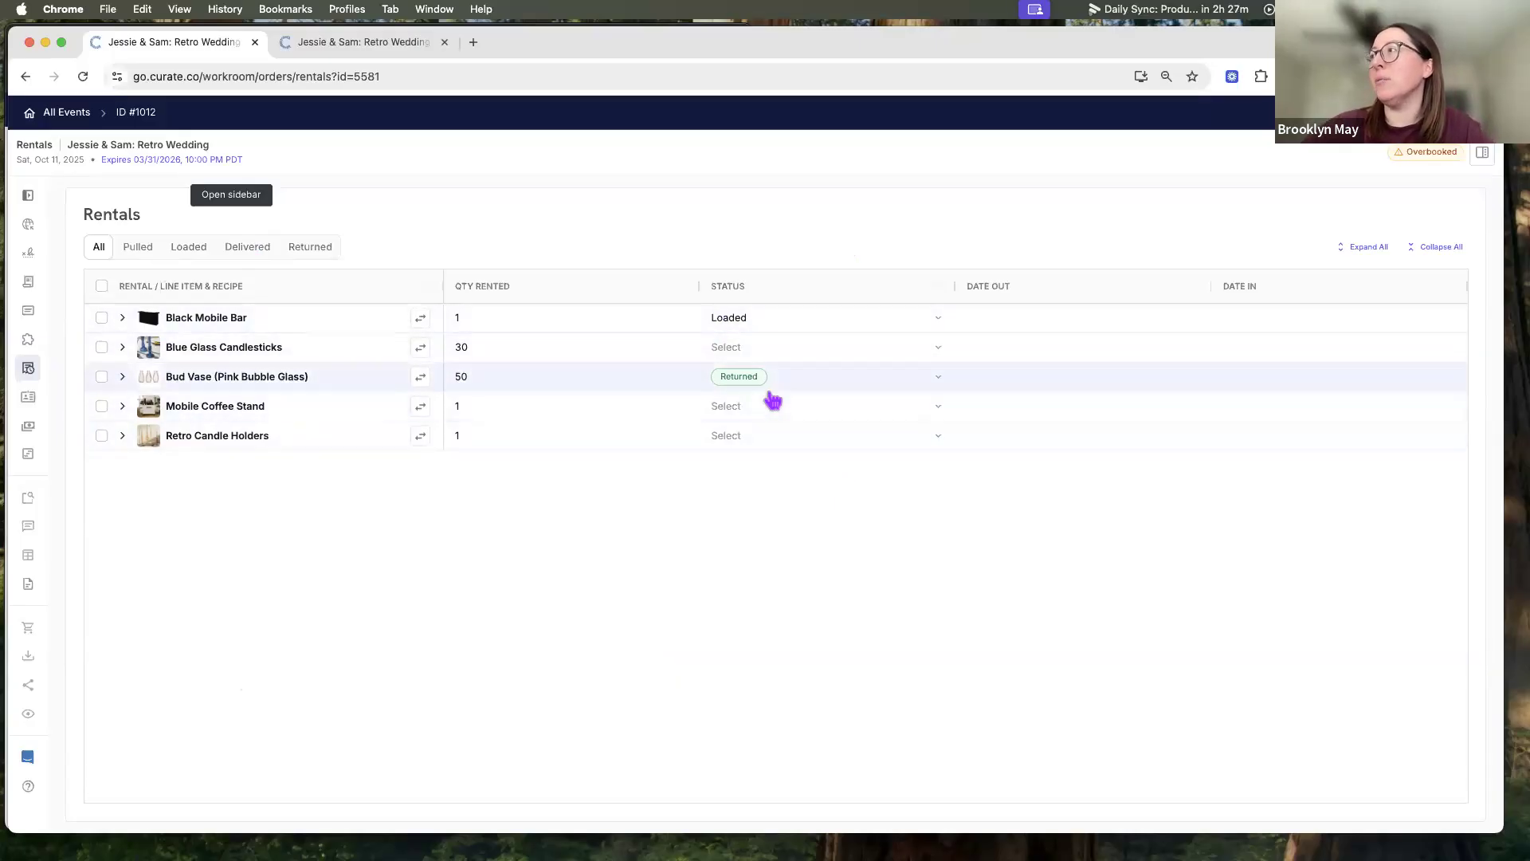
Bulk edit the Mobile Coffee Stand and Retro Candle Holders rentals, choosing Delivered as their rental status.
{"action": "left_click", "coordinate": [103, 408]}
{"action": "left_click", "coordinate": [103, 436]}
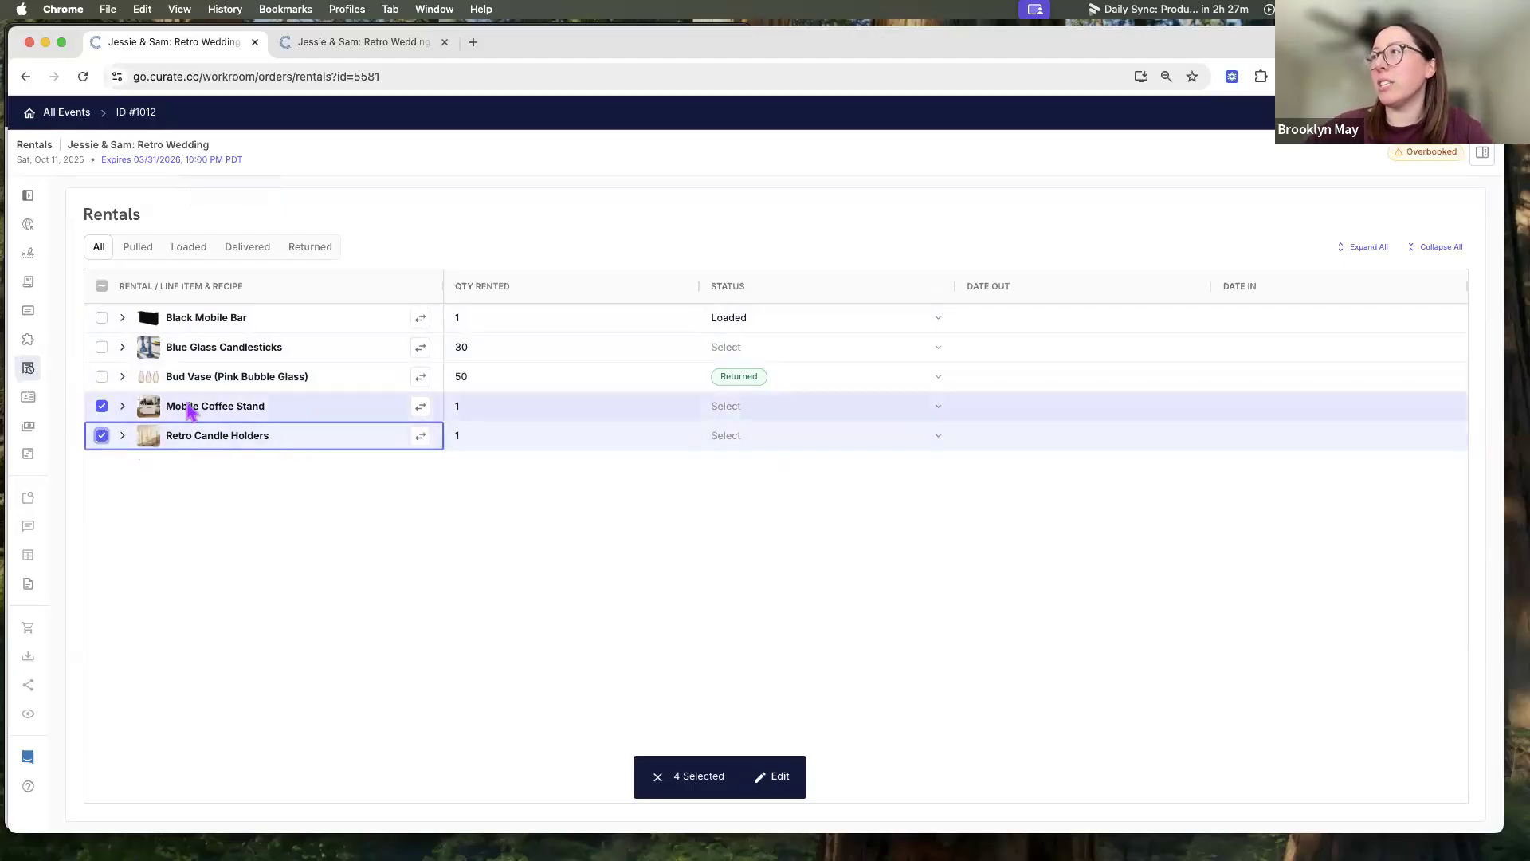
{"action": "left_click", "coordinate": [775, 779]}
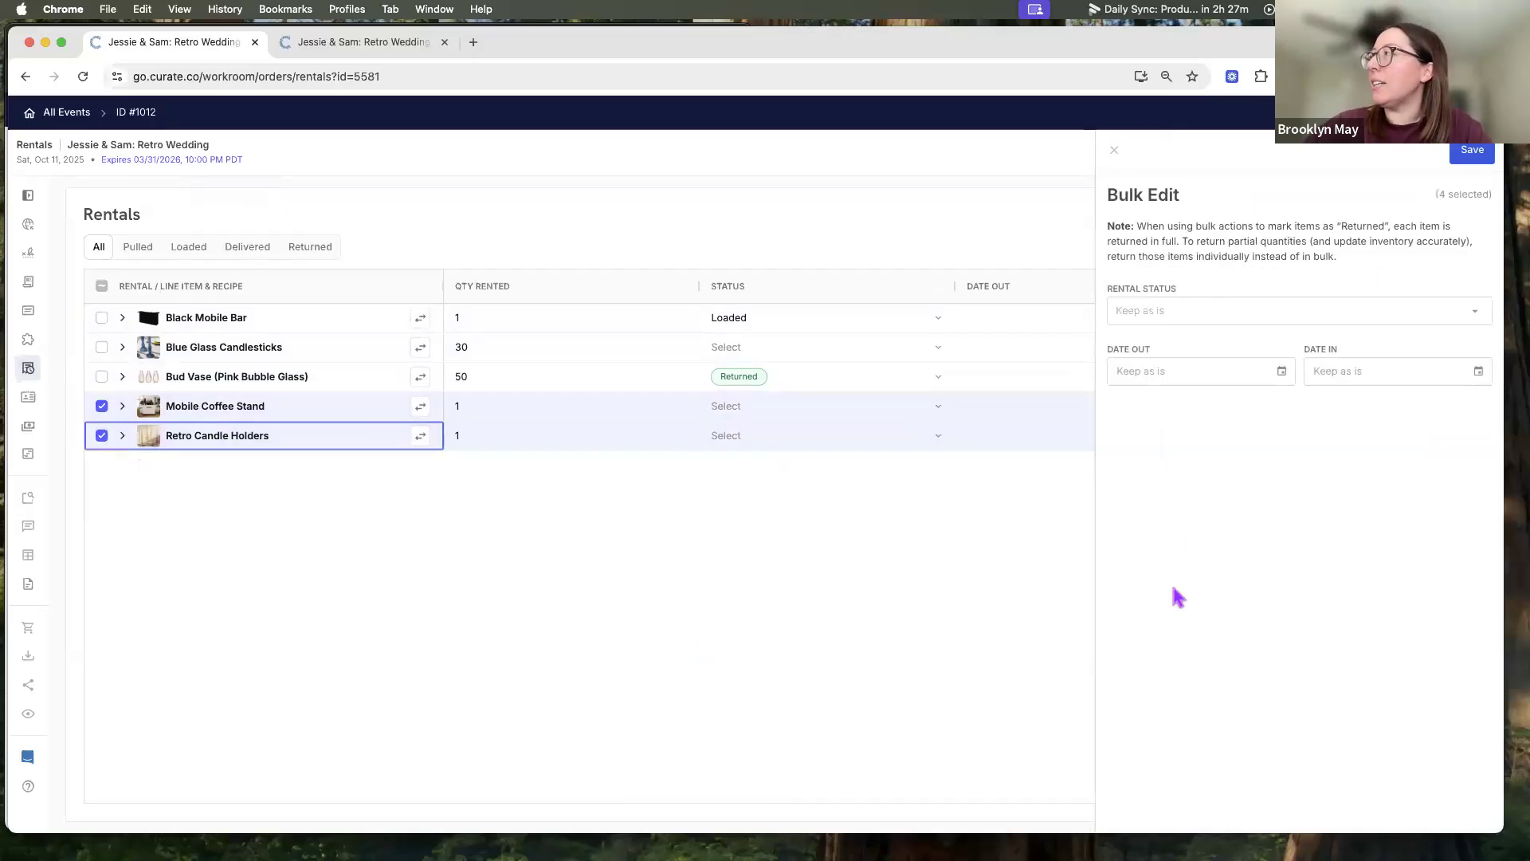
{"action": "left_click", "coordinate": [1168, 311]}
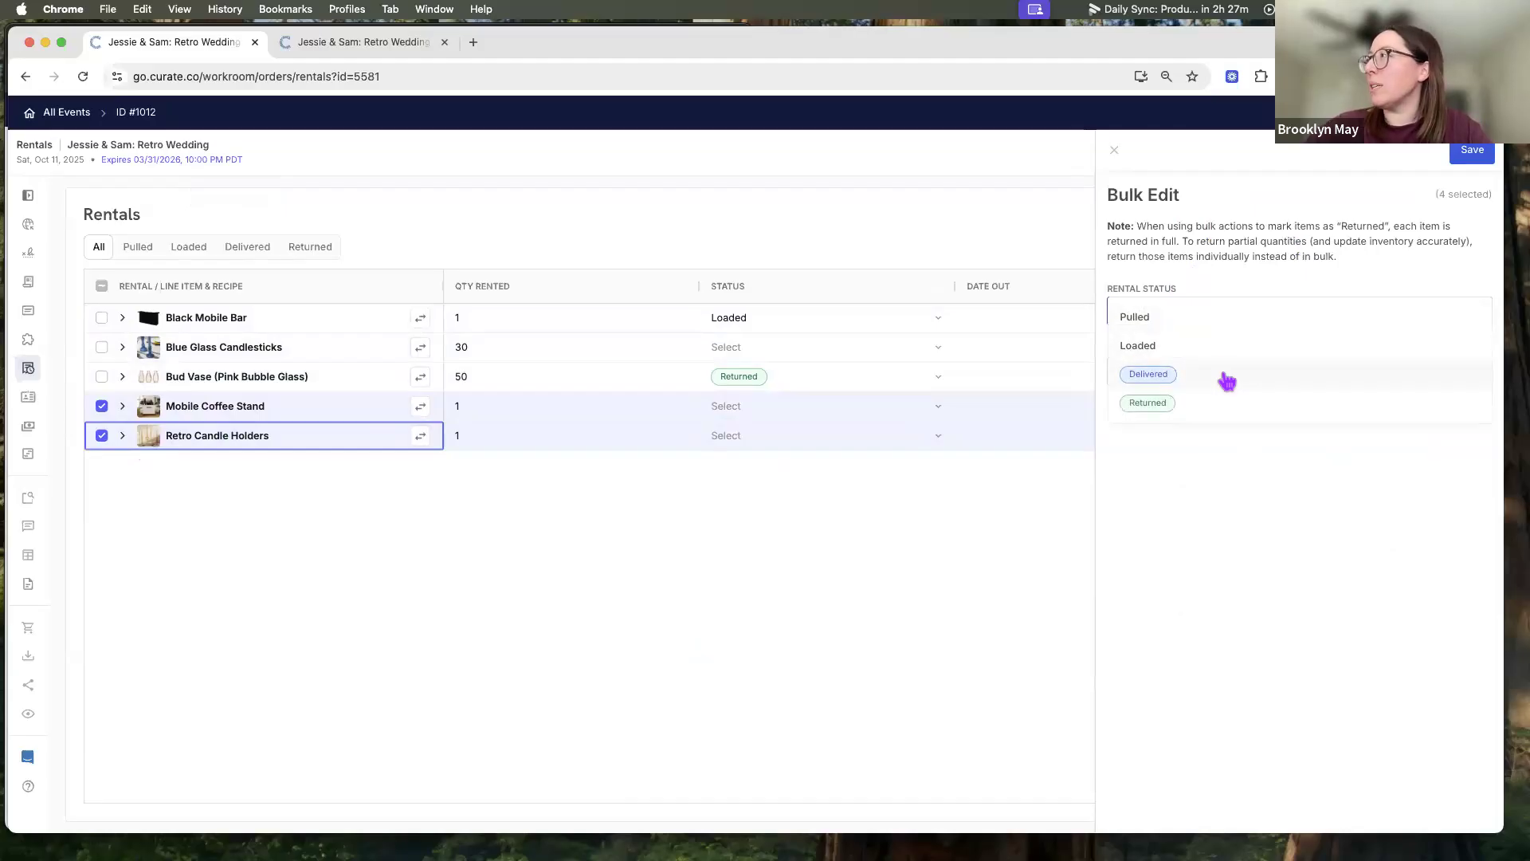
{"action": "left_click", "coordinate": [1227, 382]}
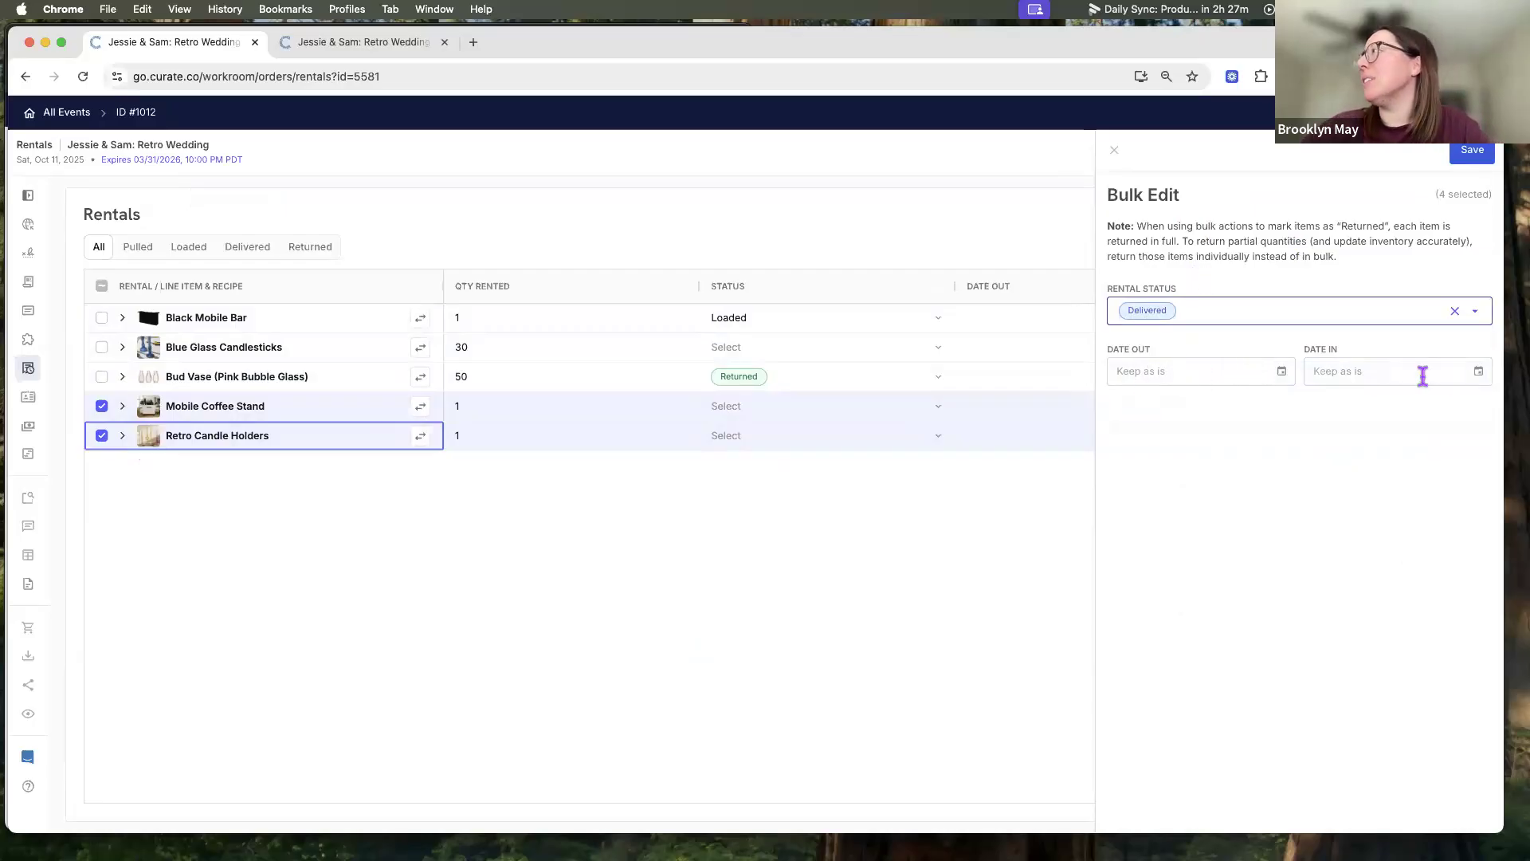
Set the bulk edit's date out to 02/13/2026 and date in to 02/15/2026, save, and deselect both rentals.
{"action": "left_click", "coordinate": [1167, 373]}
{"action": "left_click", "coordinate": [1280, 371]}
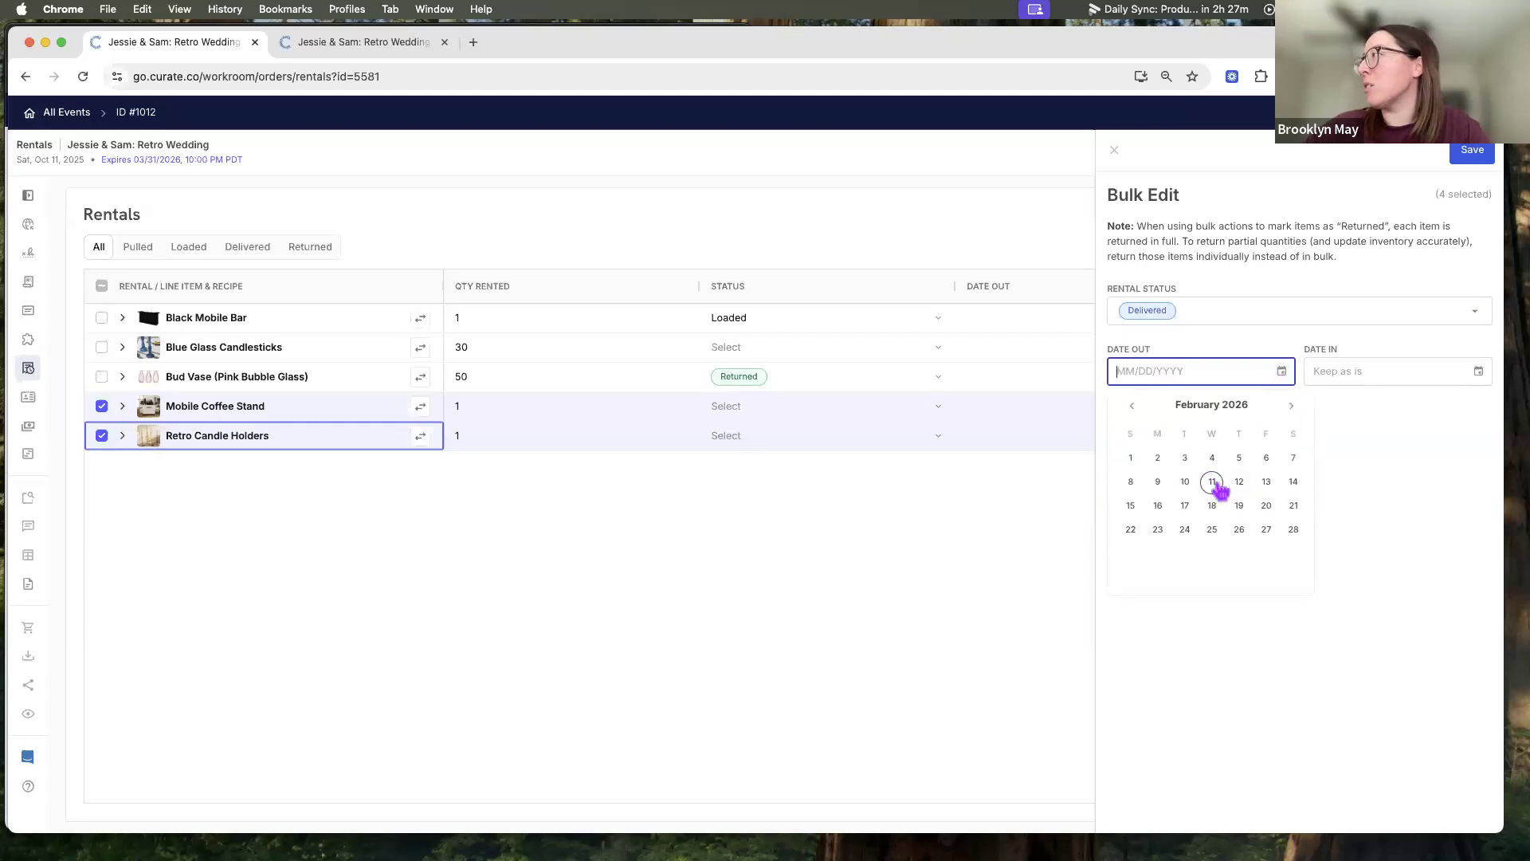
{"action": "left_click", "coordinate": [1266, 485]}
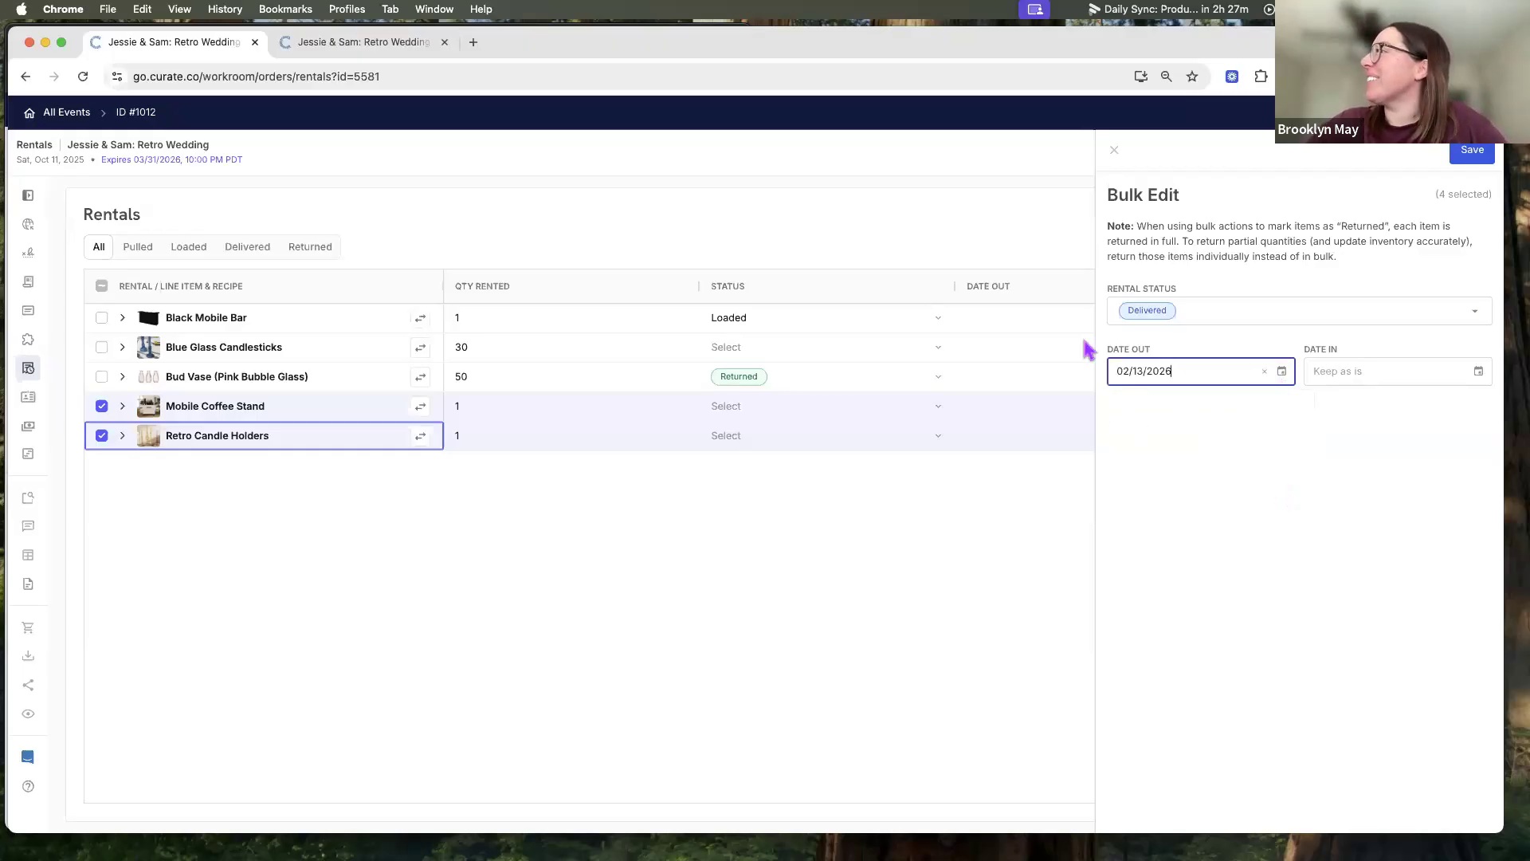
{"action": "left_click", "coordinate": [1424, 374]}
{"action": "left_click", "coordinate": [1475, 378]}
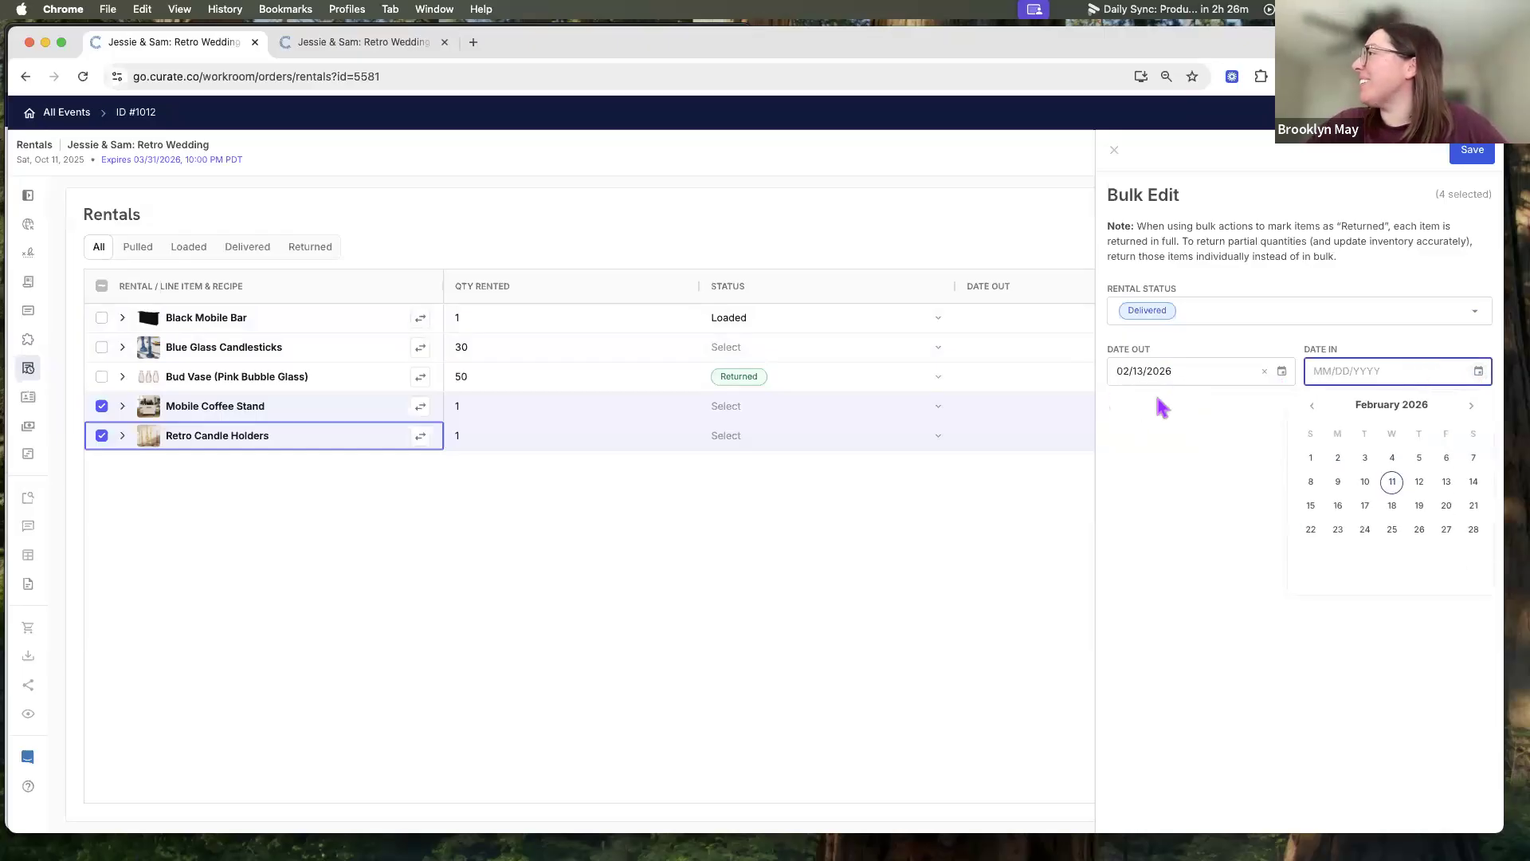
{"action": "left_click", "coordinate": [1311, 507]}
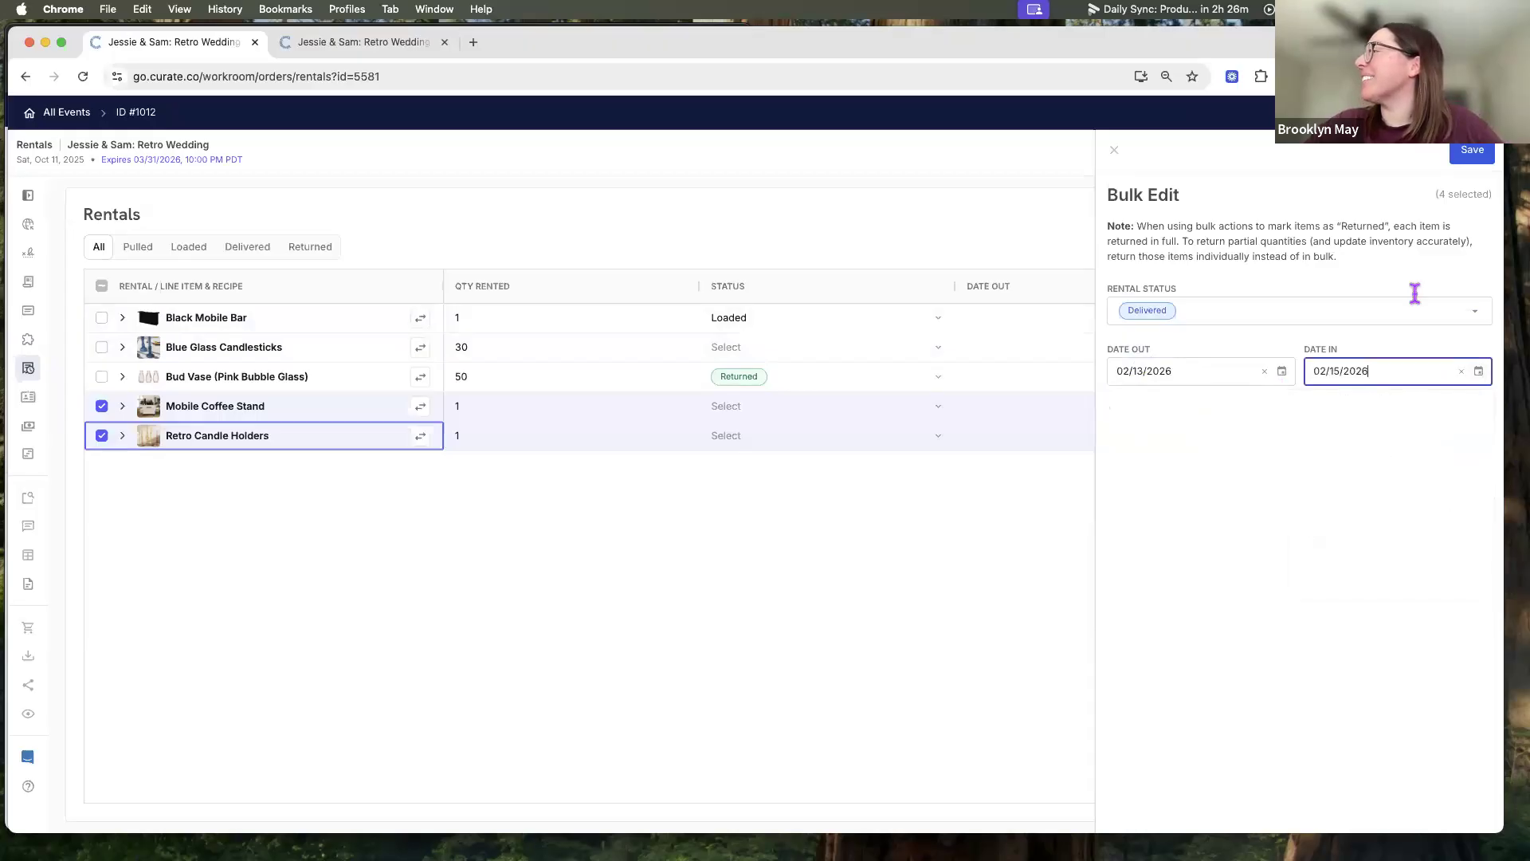
{"action": "left_click", "coordinate": [1472, 159]}
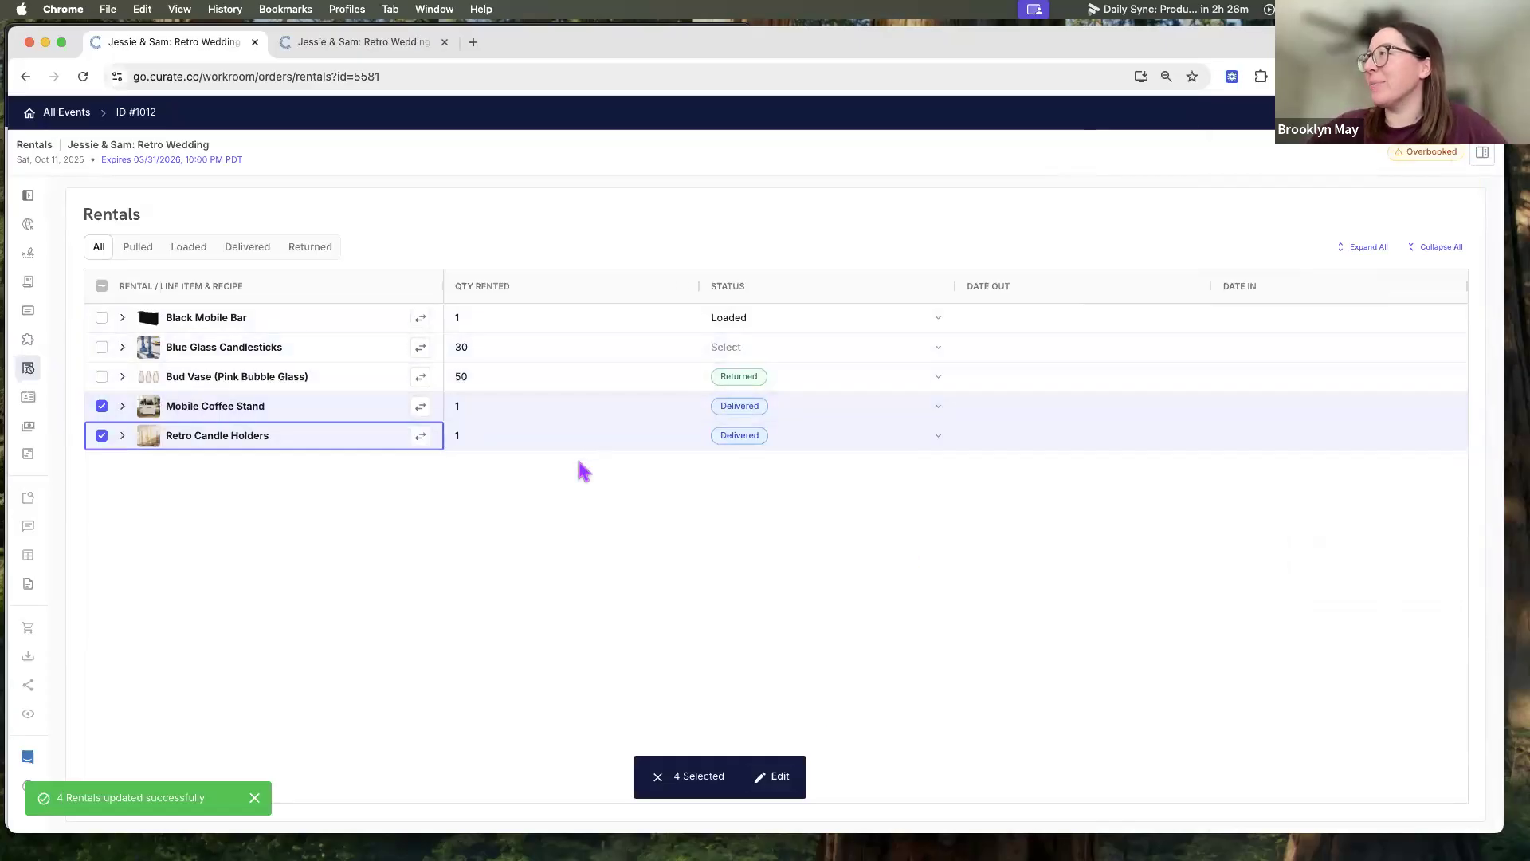
{"action": "left_click", "coordinate": [102, 408]}
{"action": "left_click", "coordinate": [102, 437]}
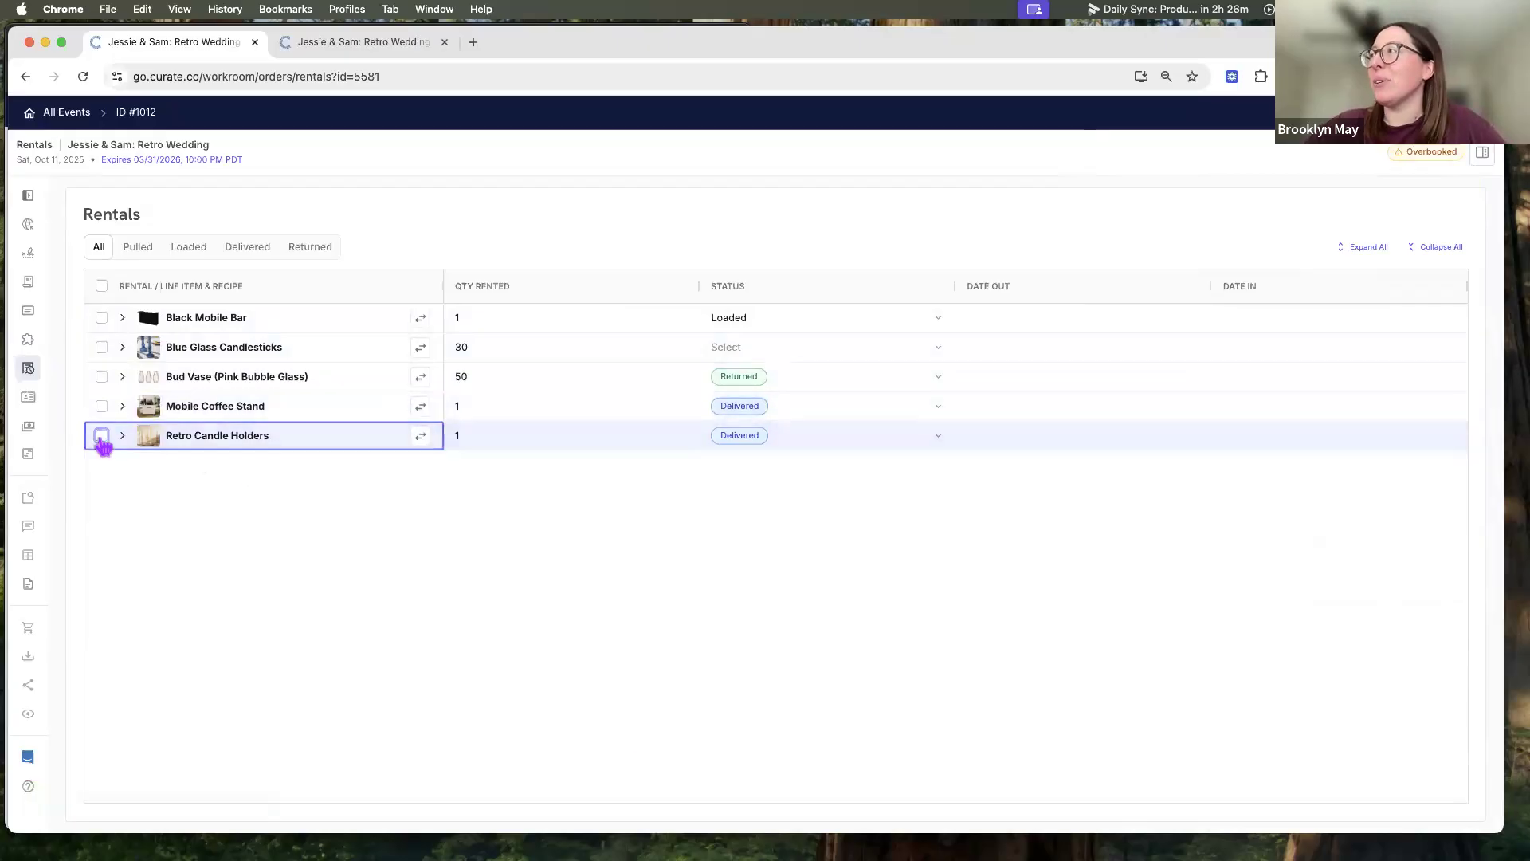
Try to bulk-mark the Blue Glass Candlesticks rental as Returned, cancel the inventory return, and clear the selection.
{"action": "left_click", "coordinate": [730, 351]}
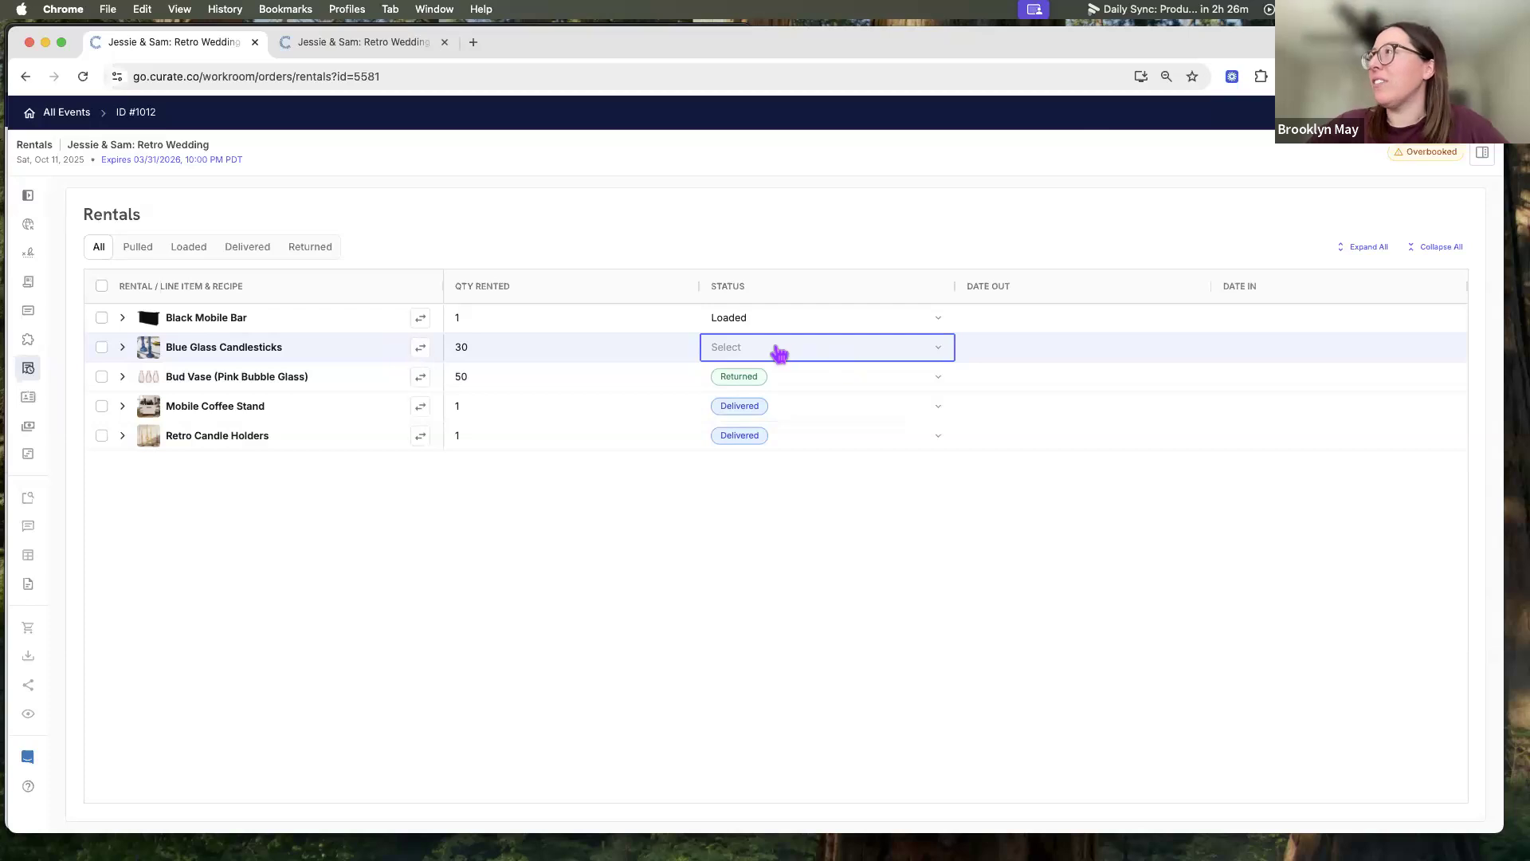
{"action": "left_click", "coordinate": [101, 347]}
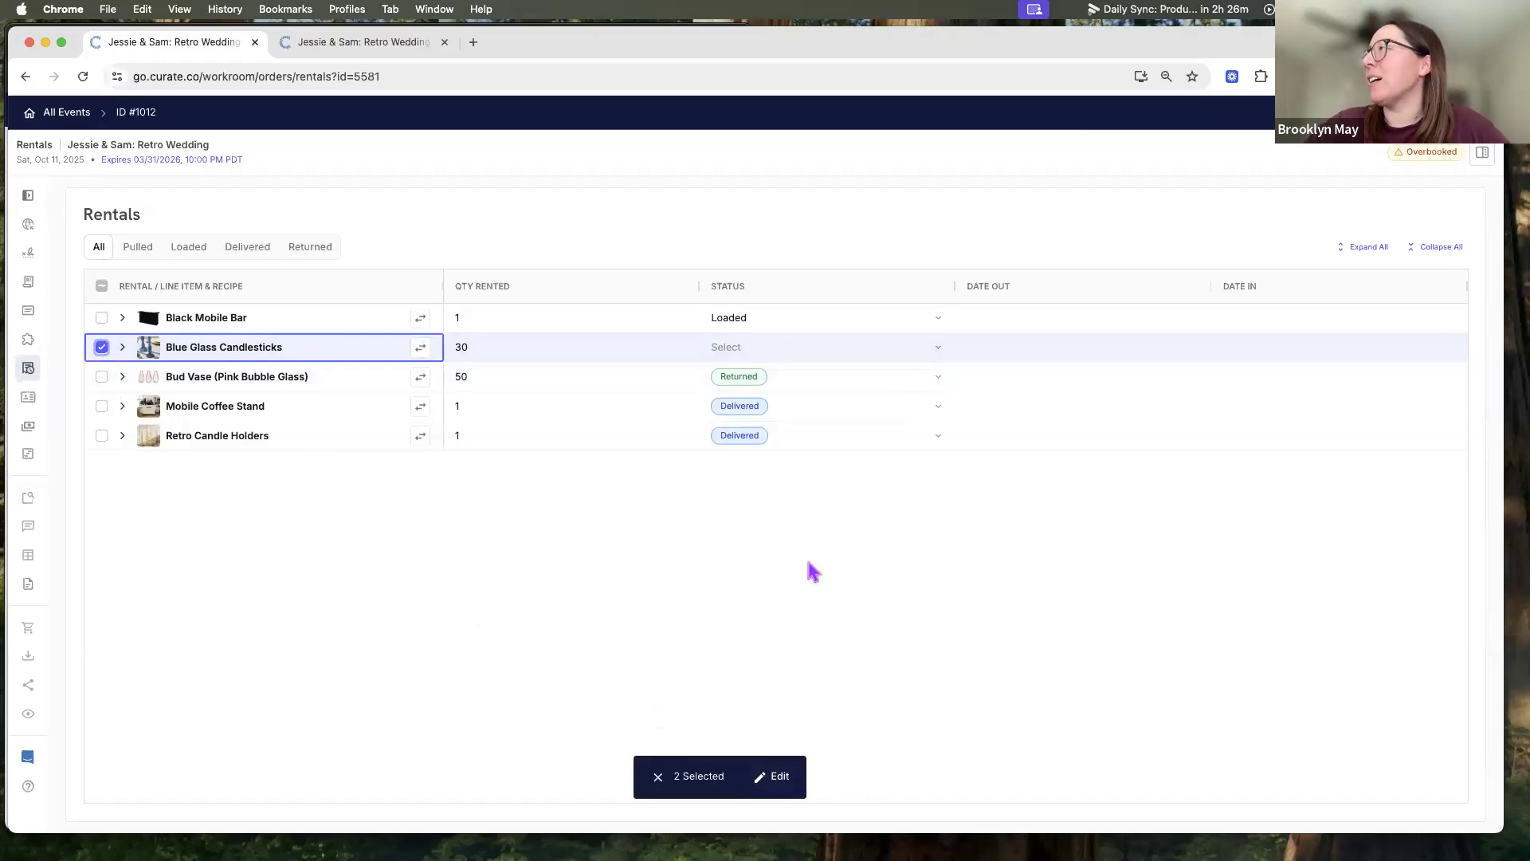
{"action": "left_click", "coordinate": [780, 774]}
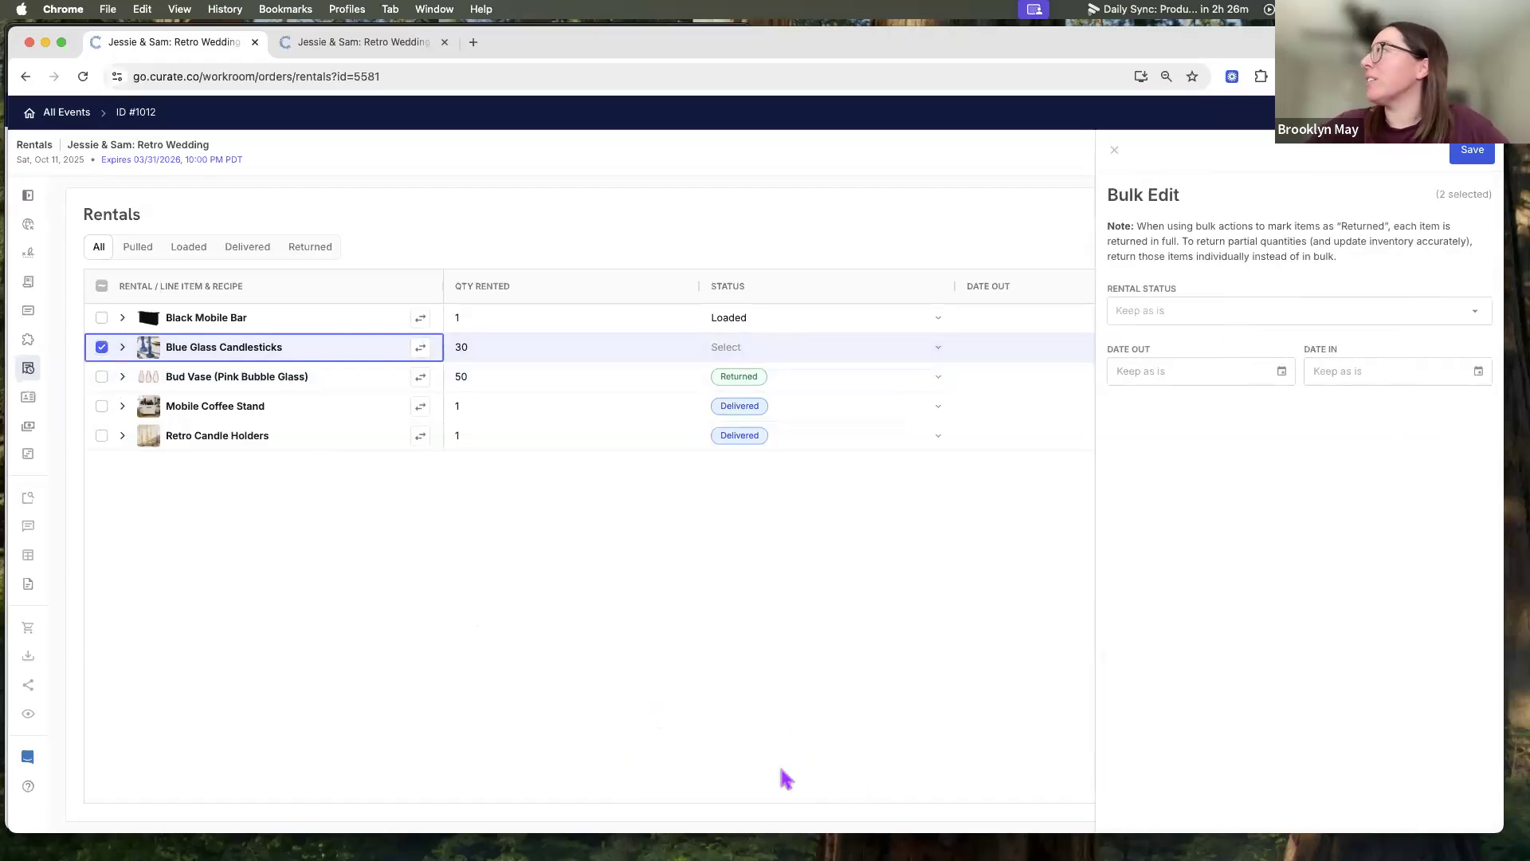
{"action": "left_click", "coordinate": [1208, 317]}
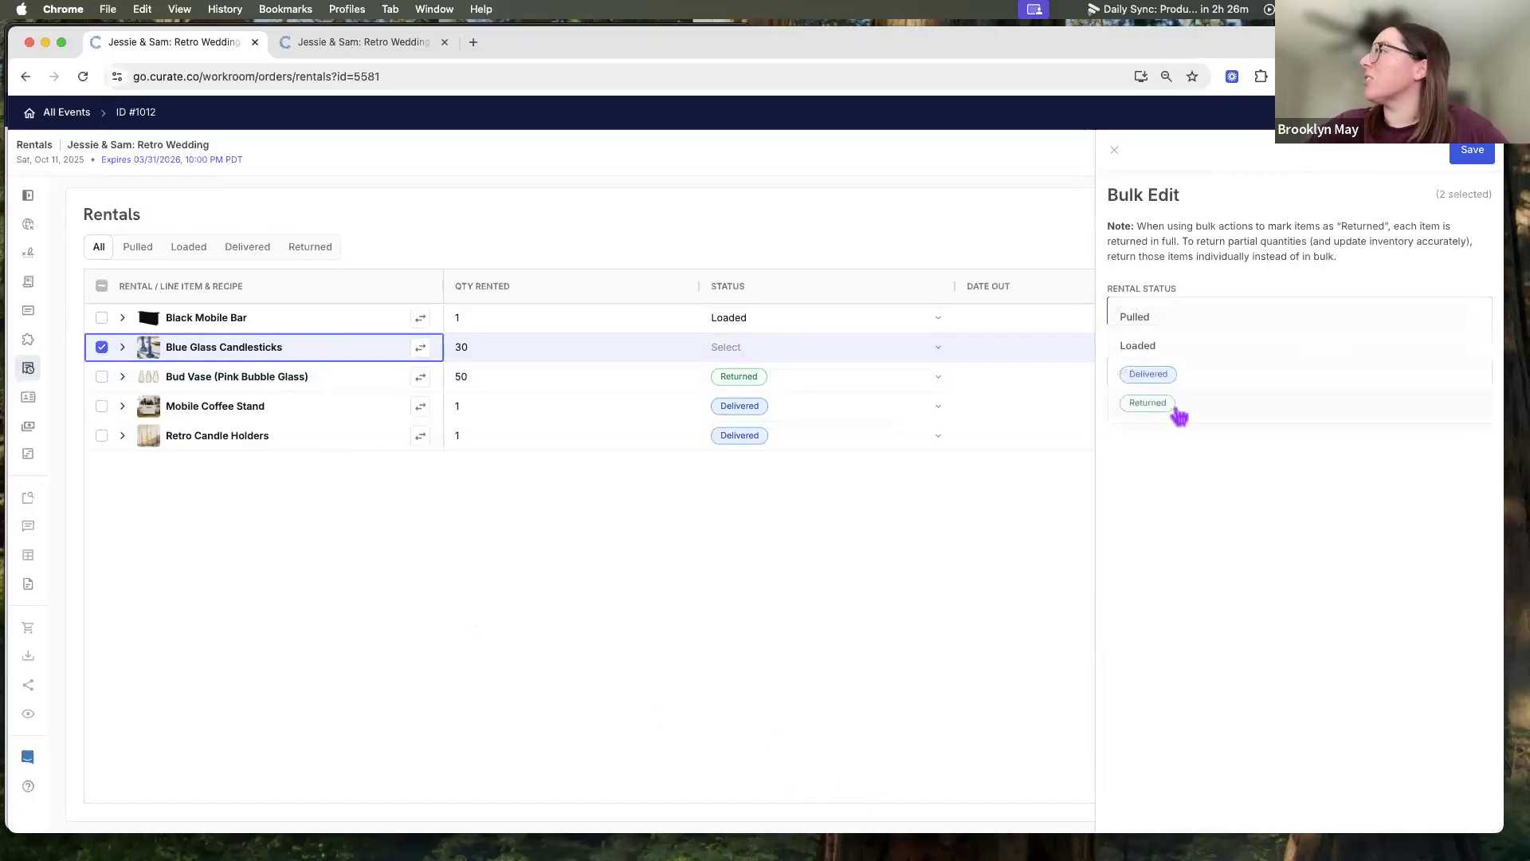
{"action": "left_click", "coordinate": [1179, 405]}
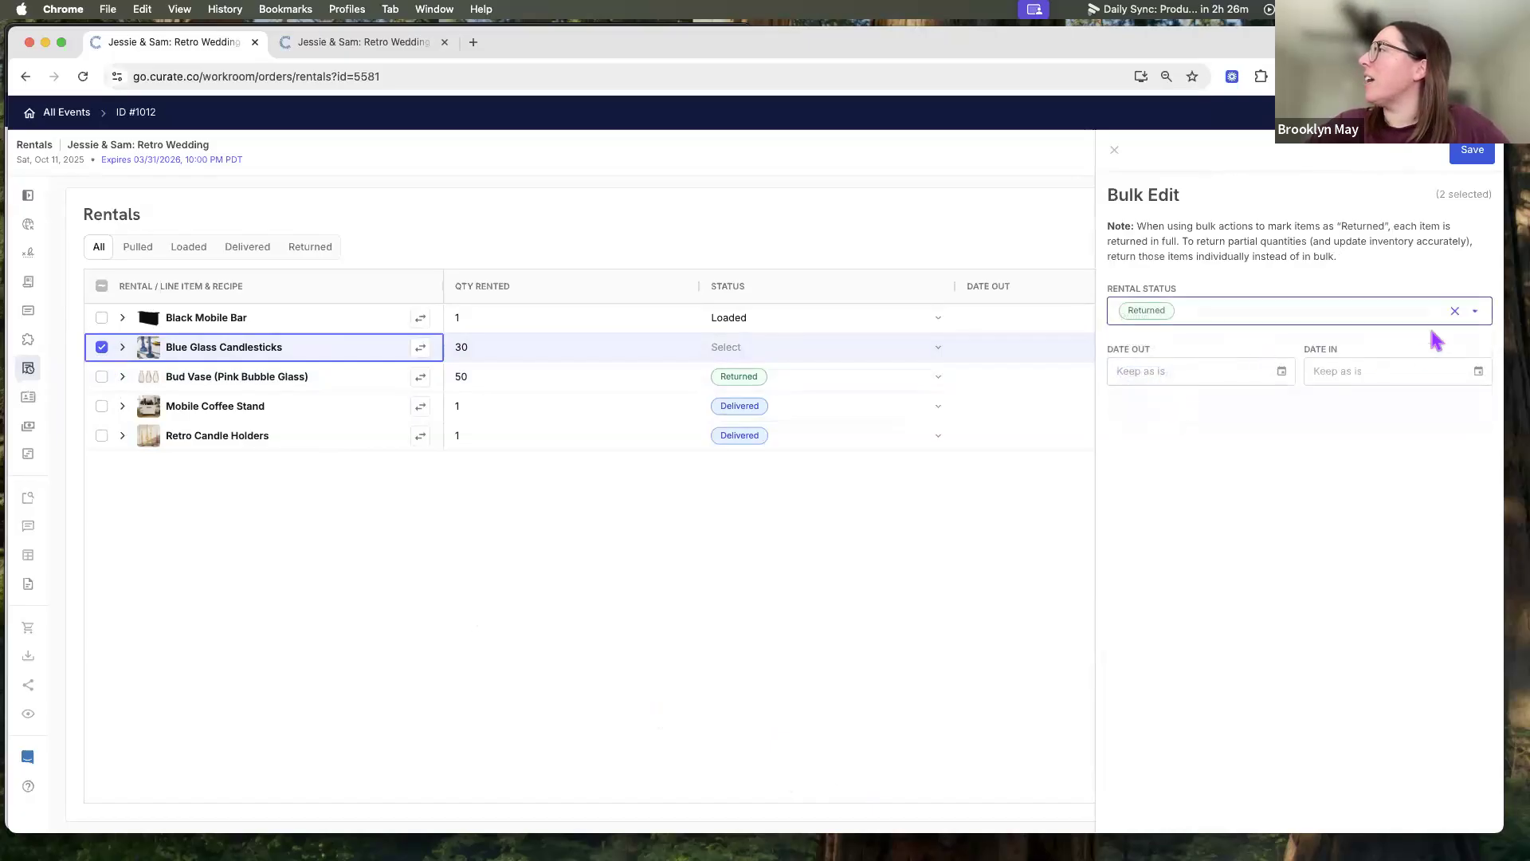
{"action": "left_click", "coordinate": [1475, 153]}
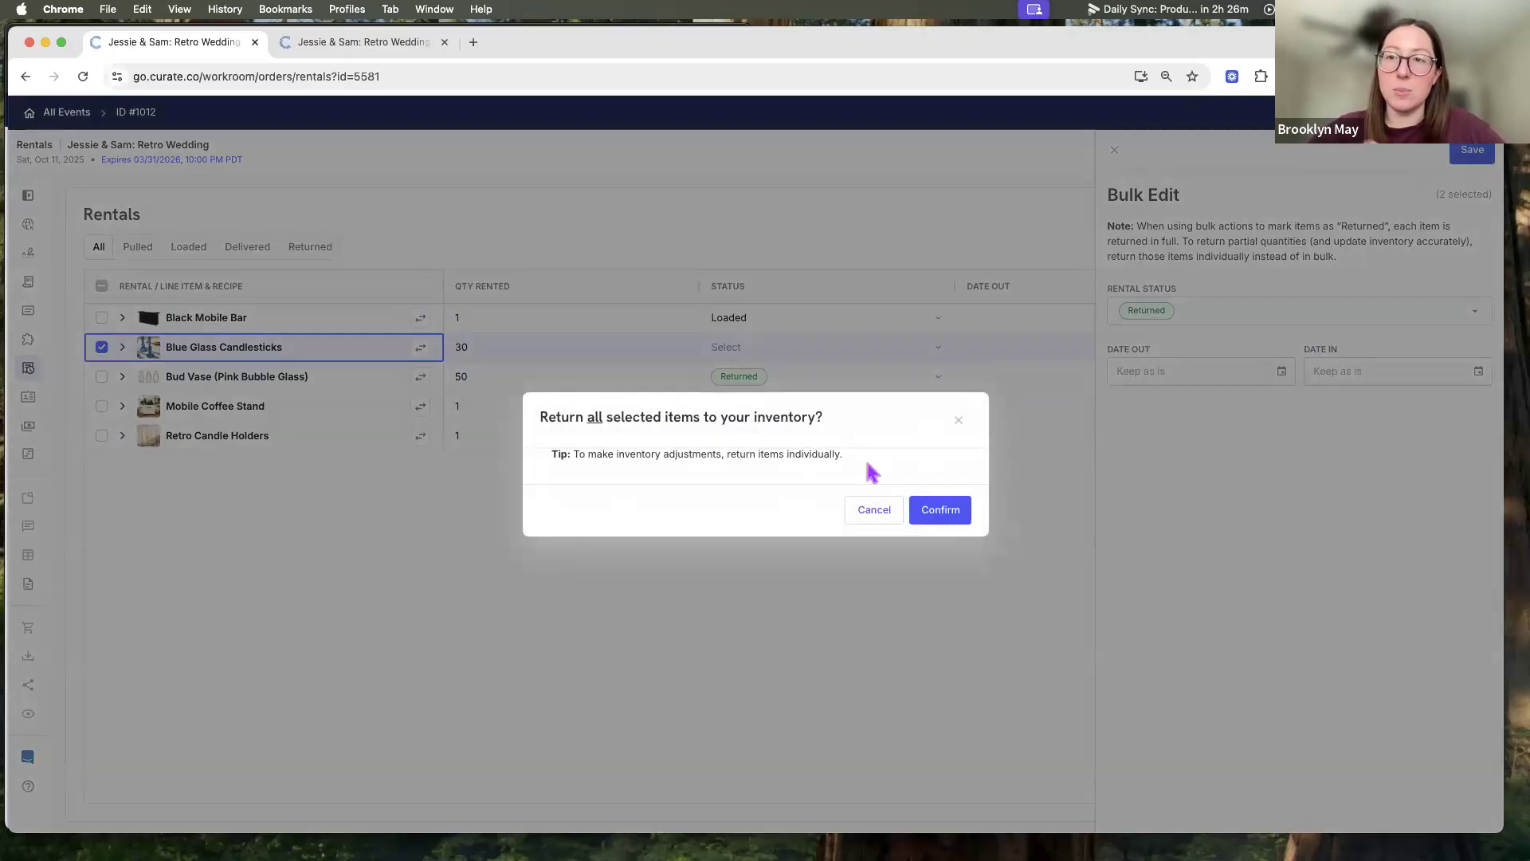
{"action": "left_click", "coordinate": [877, 514]}
{"action": "left_click", "coordinate": [1115, 151]}
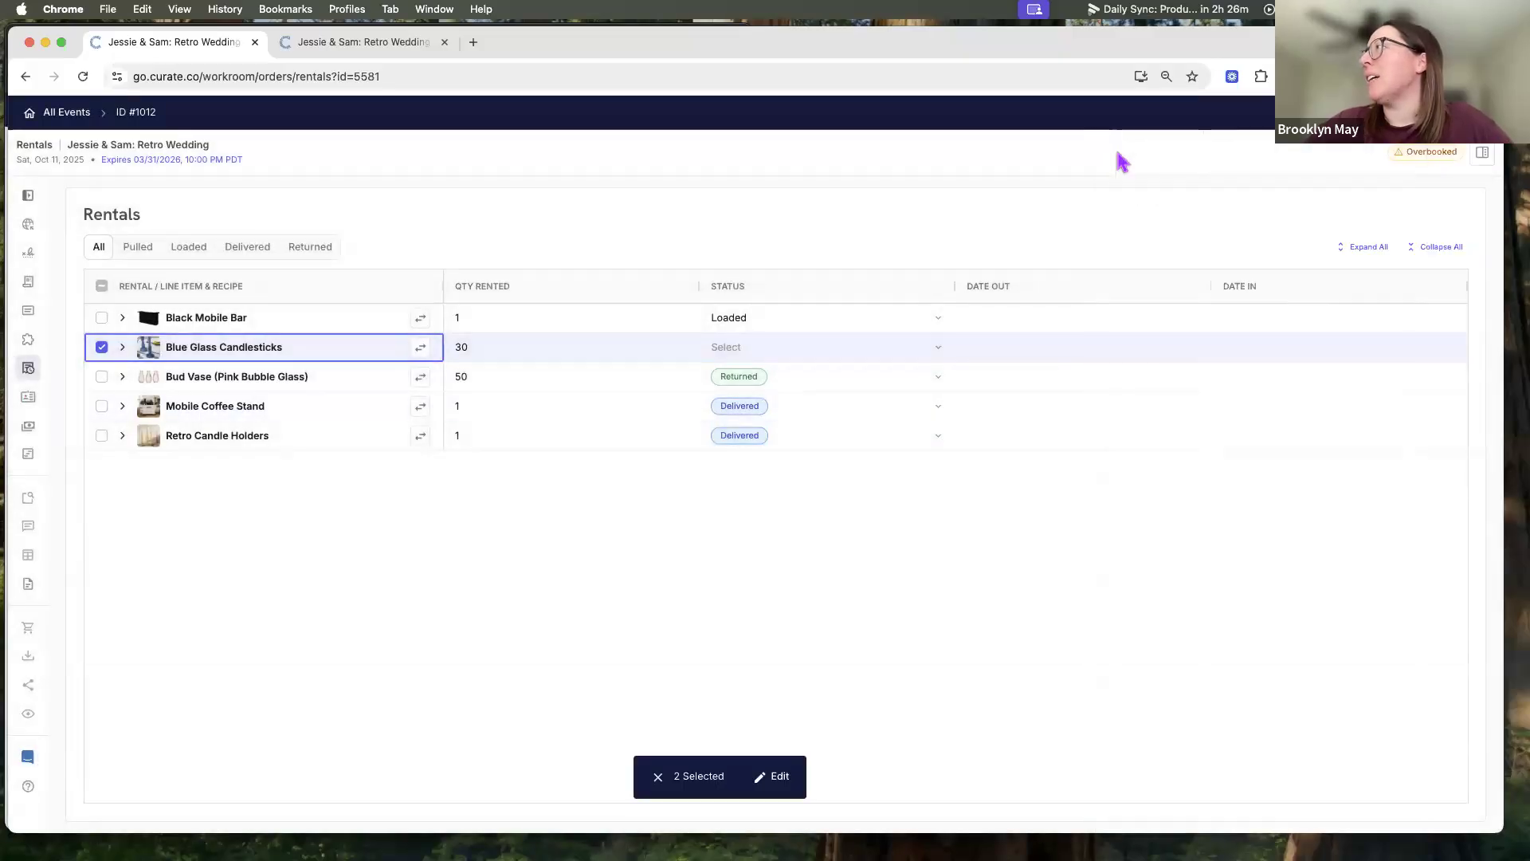
{"action": "left_click", "coordinate": [656, 781]}
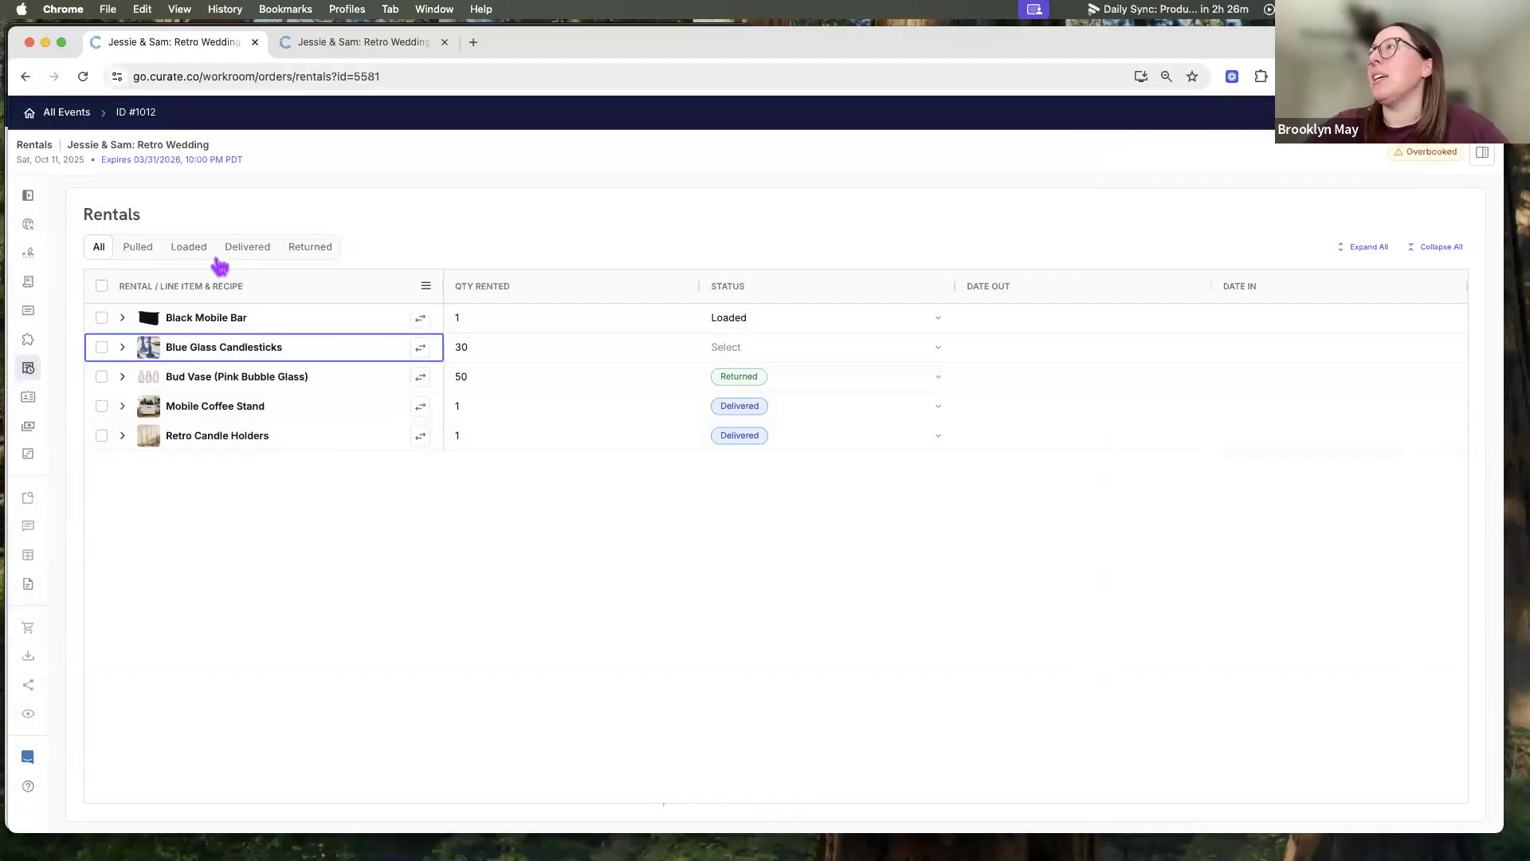
Filter the event's rentals list to show only Loaded items, with no rentals selected.
{"action": "left_click", "coordinate": [102, 348]}
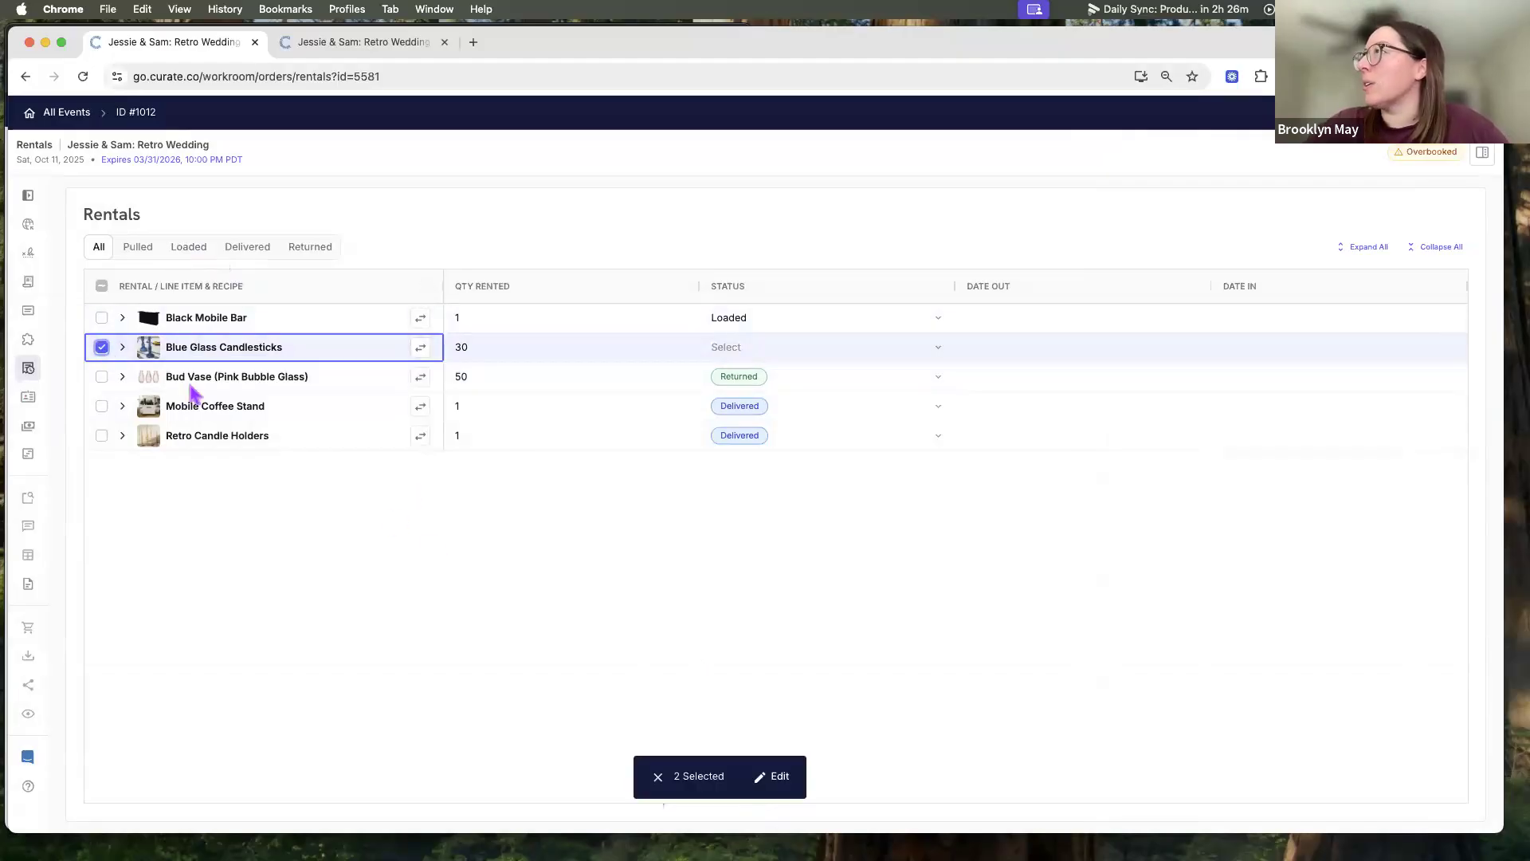
{"action": "left_click", "coordinate": [102, 349]}
{"action": "left_click", "coordinate": [183, 248]}
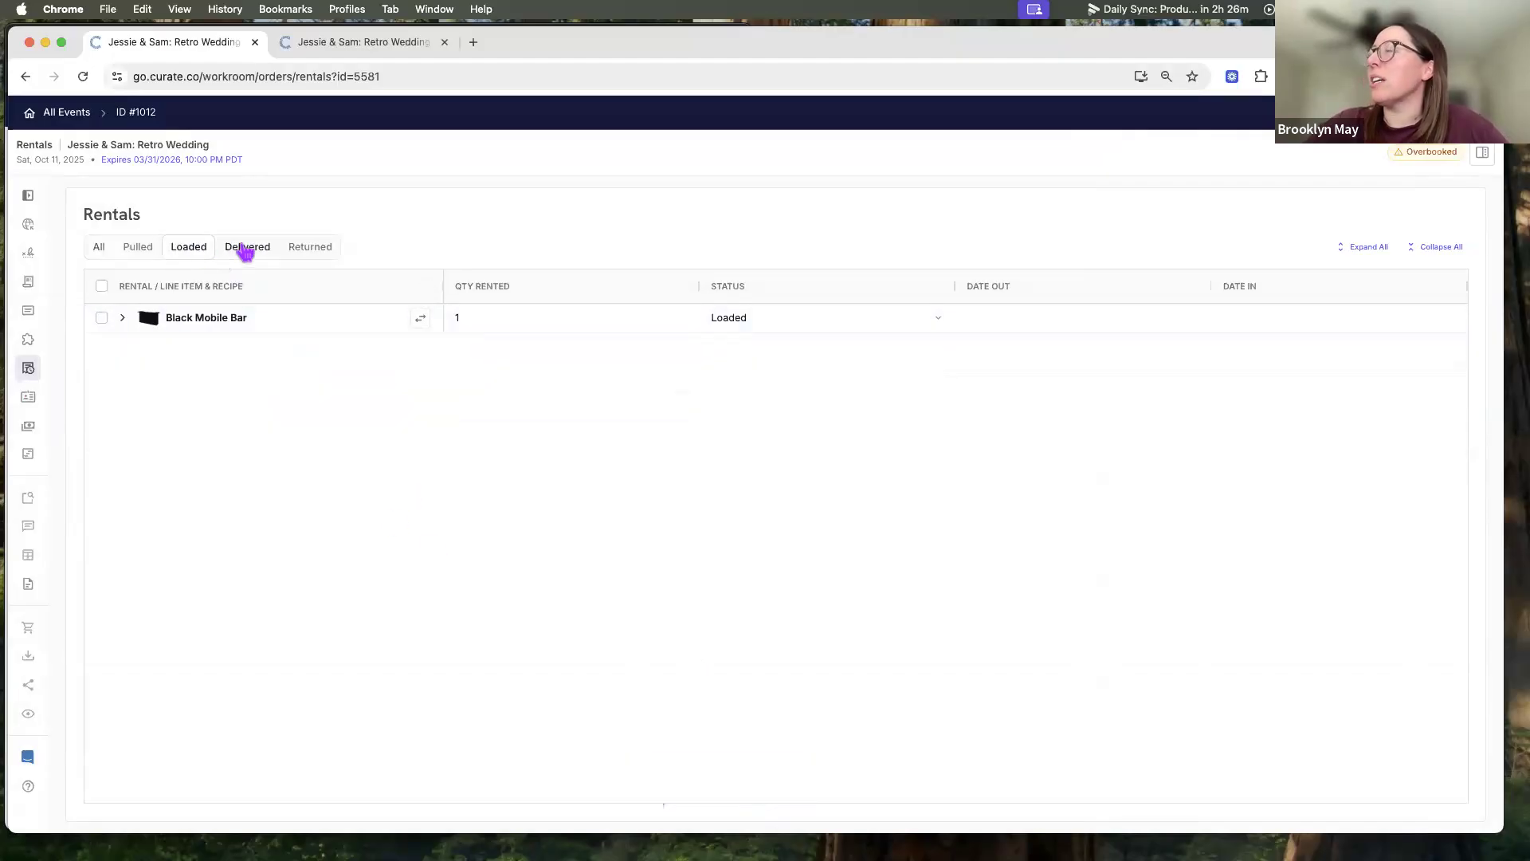
Review the event's rentals filtered by Delivered and by Returned, and show all rentals again with none selected.
{"action": "left_click", "coordinate": [245, 252]}
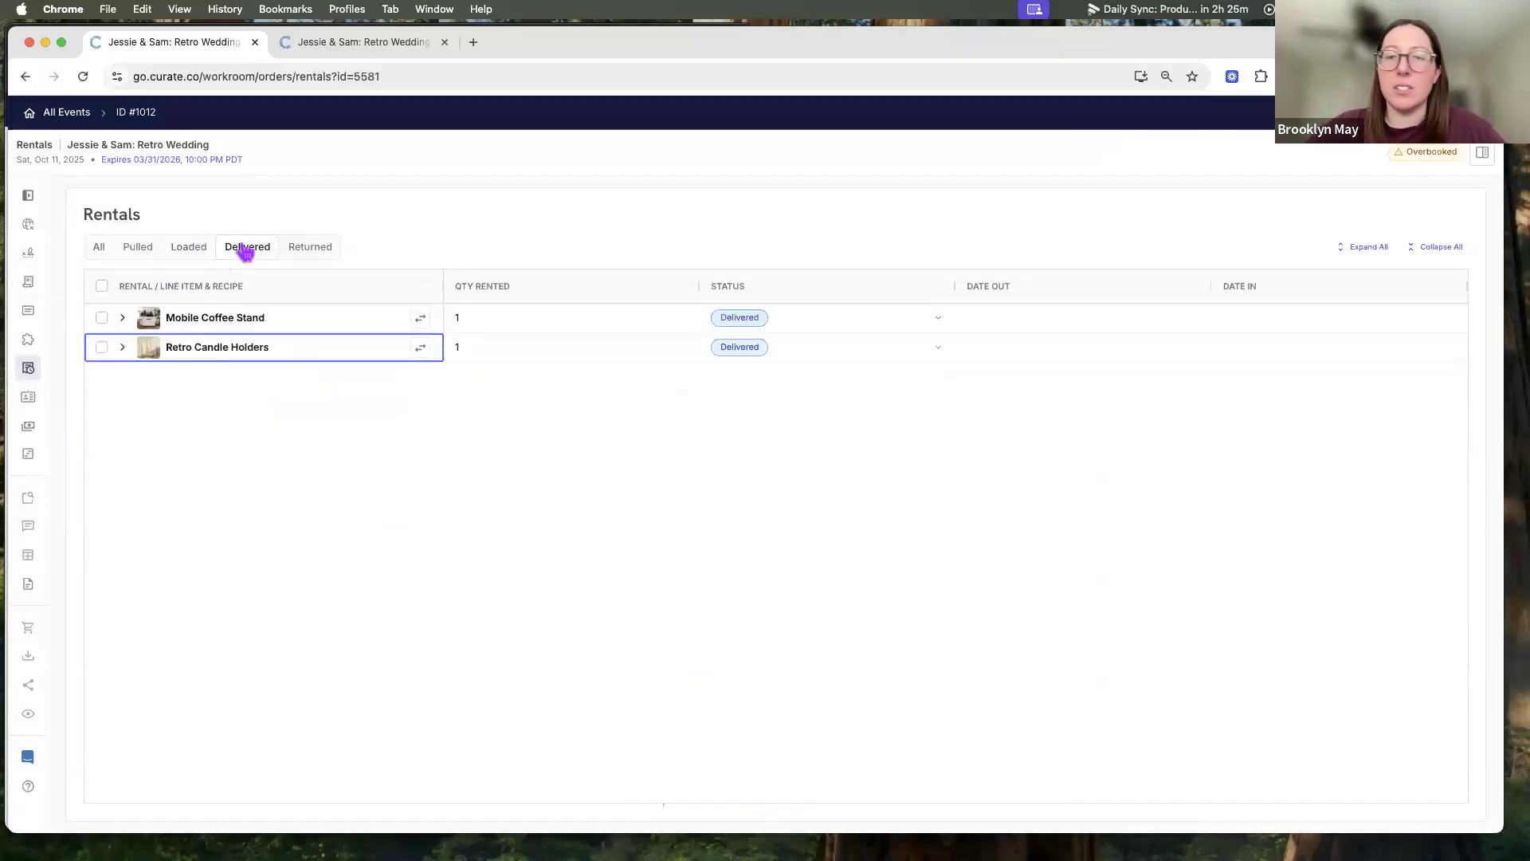
{"action": "left_click", "coordinate": [310, 254]}
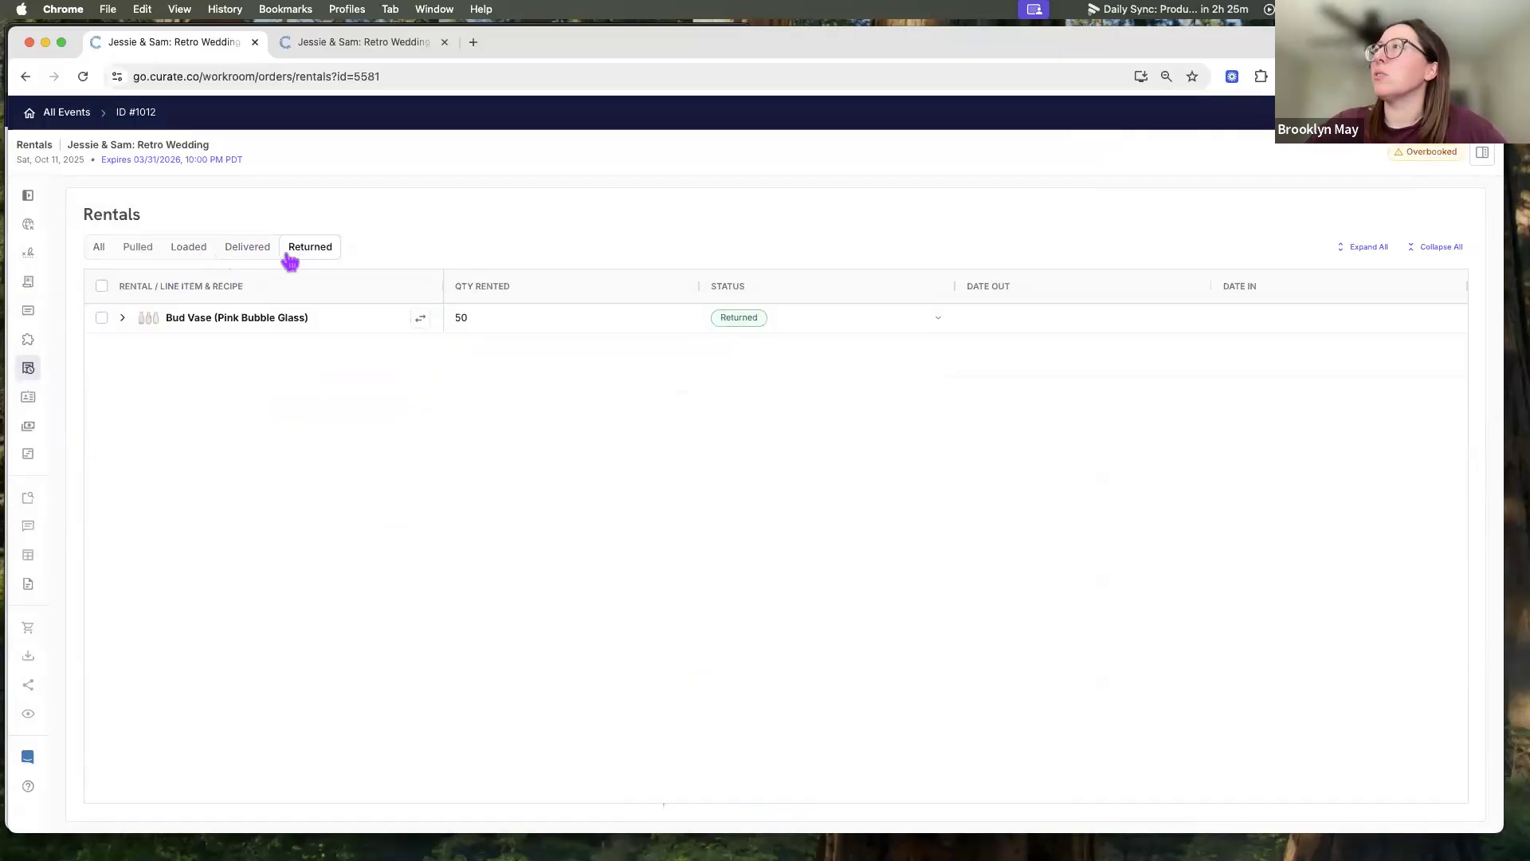
{"action": "left_click", "coordinate": [255, 253]}
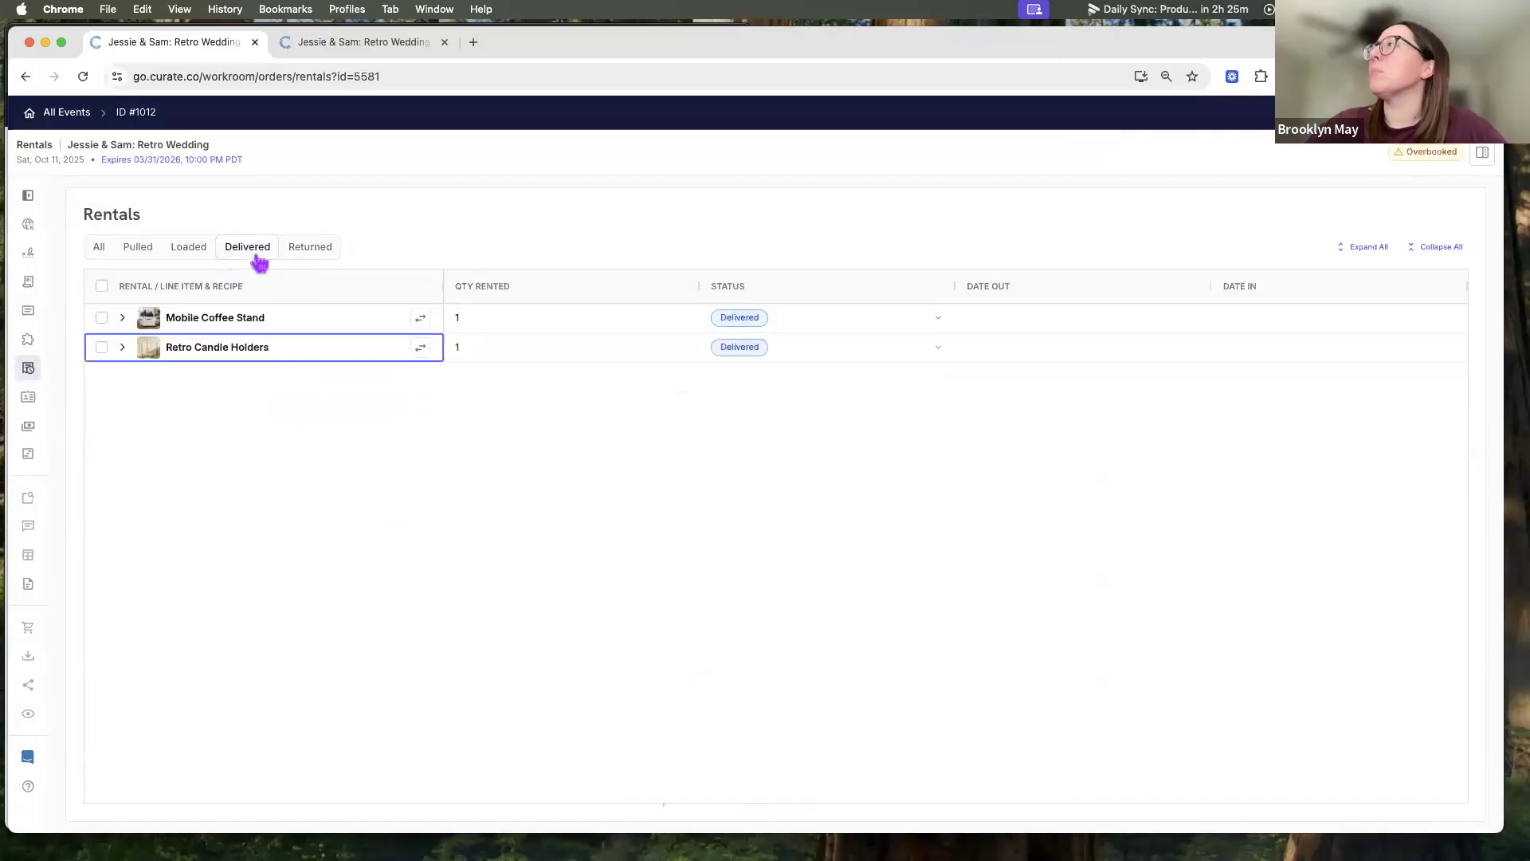
{"action": "left_click", "coordinate": [102, 347]}
{"action": "left_click", "coordinate": [102, 348]}
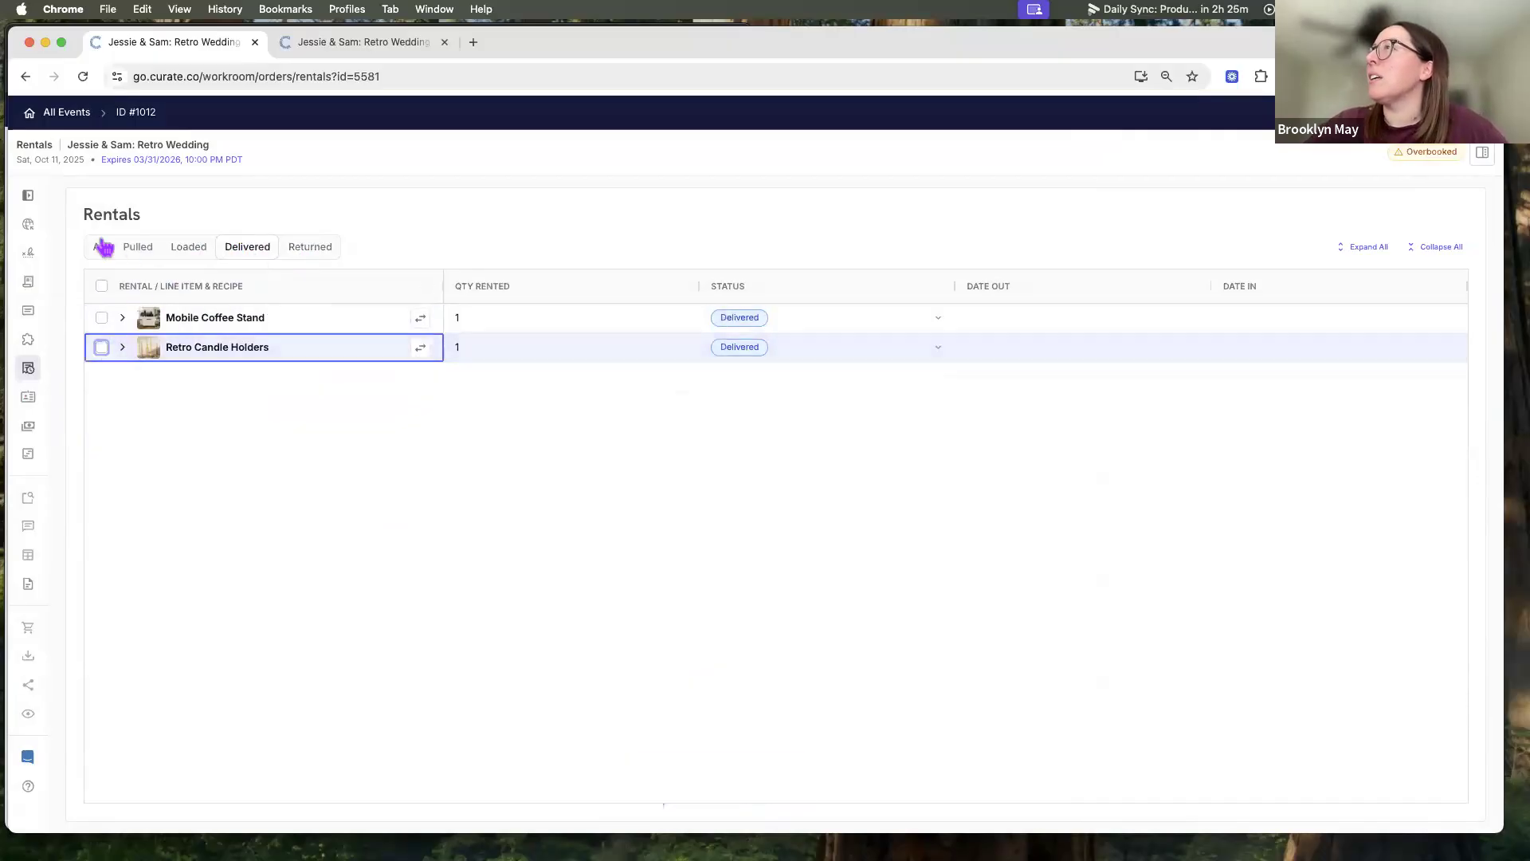
{"action": "left_click", "coordinate": [99, 247]}
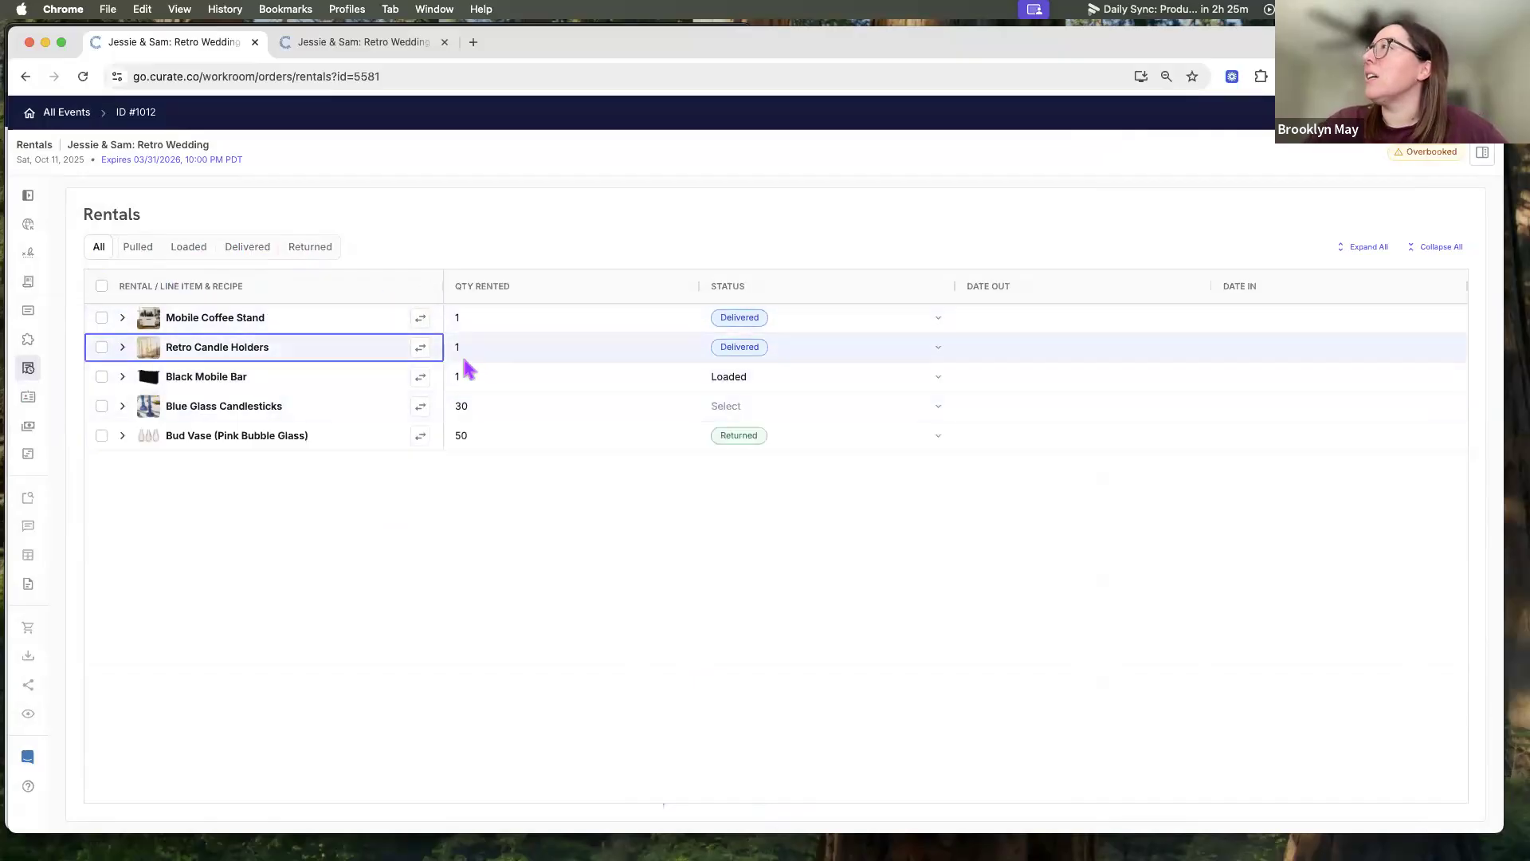
Look through the replacement components offered for swapping Retro Candle Holders, and close the swap without applying it.
{"action": "left_click", "coordinate": [421, 350]}
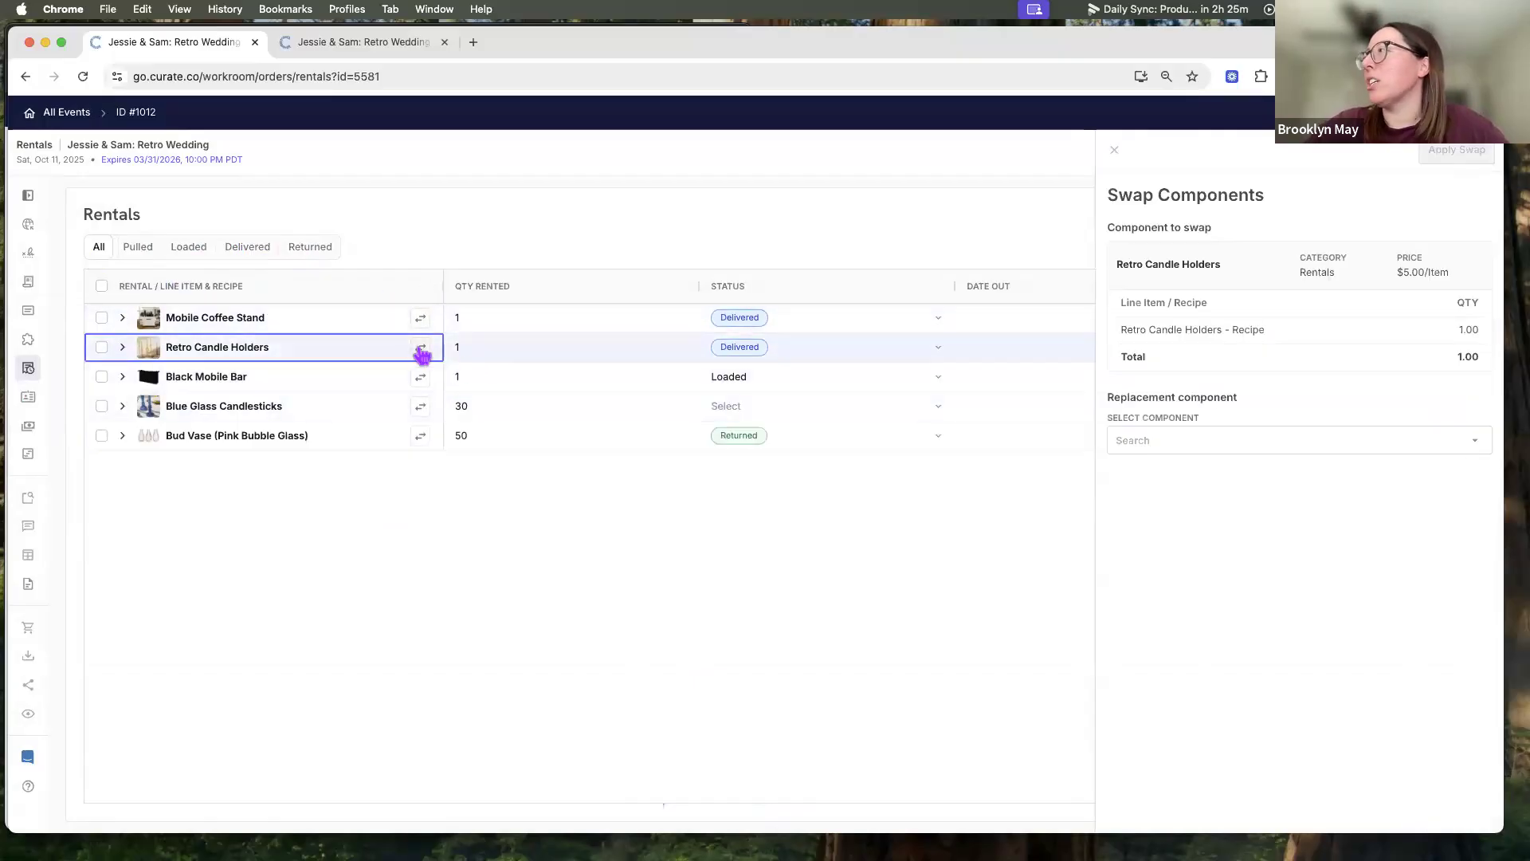
{"action": "left_click", "coordinate": [1281, 443]}
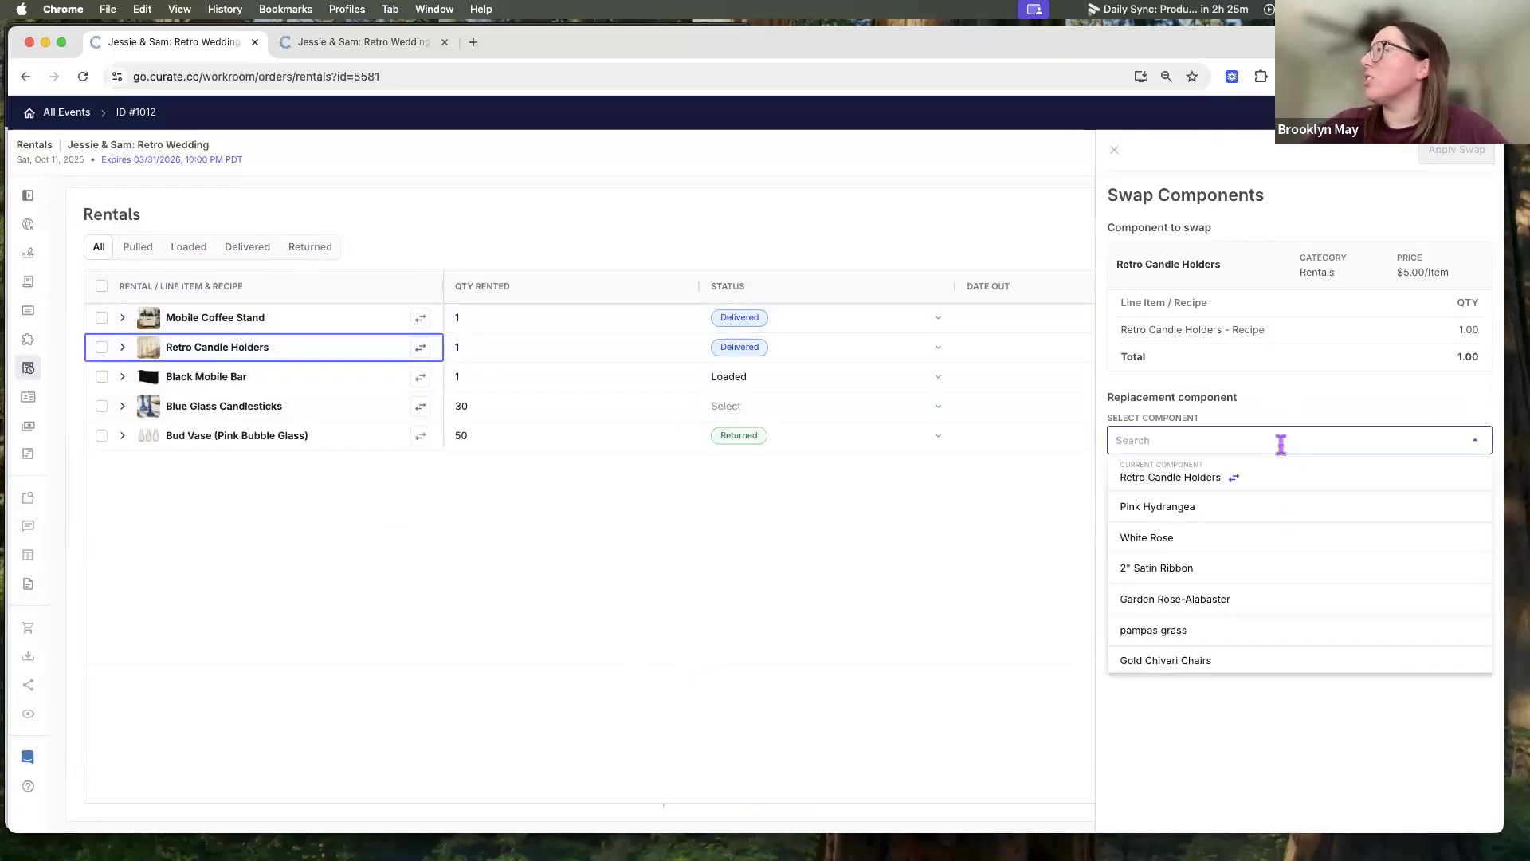
{"action": "left_click", "coordinate": [1120, 154]}
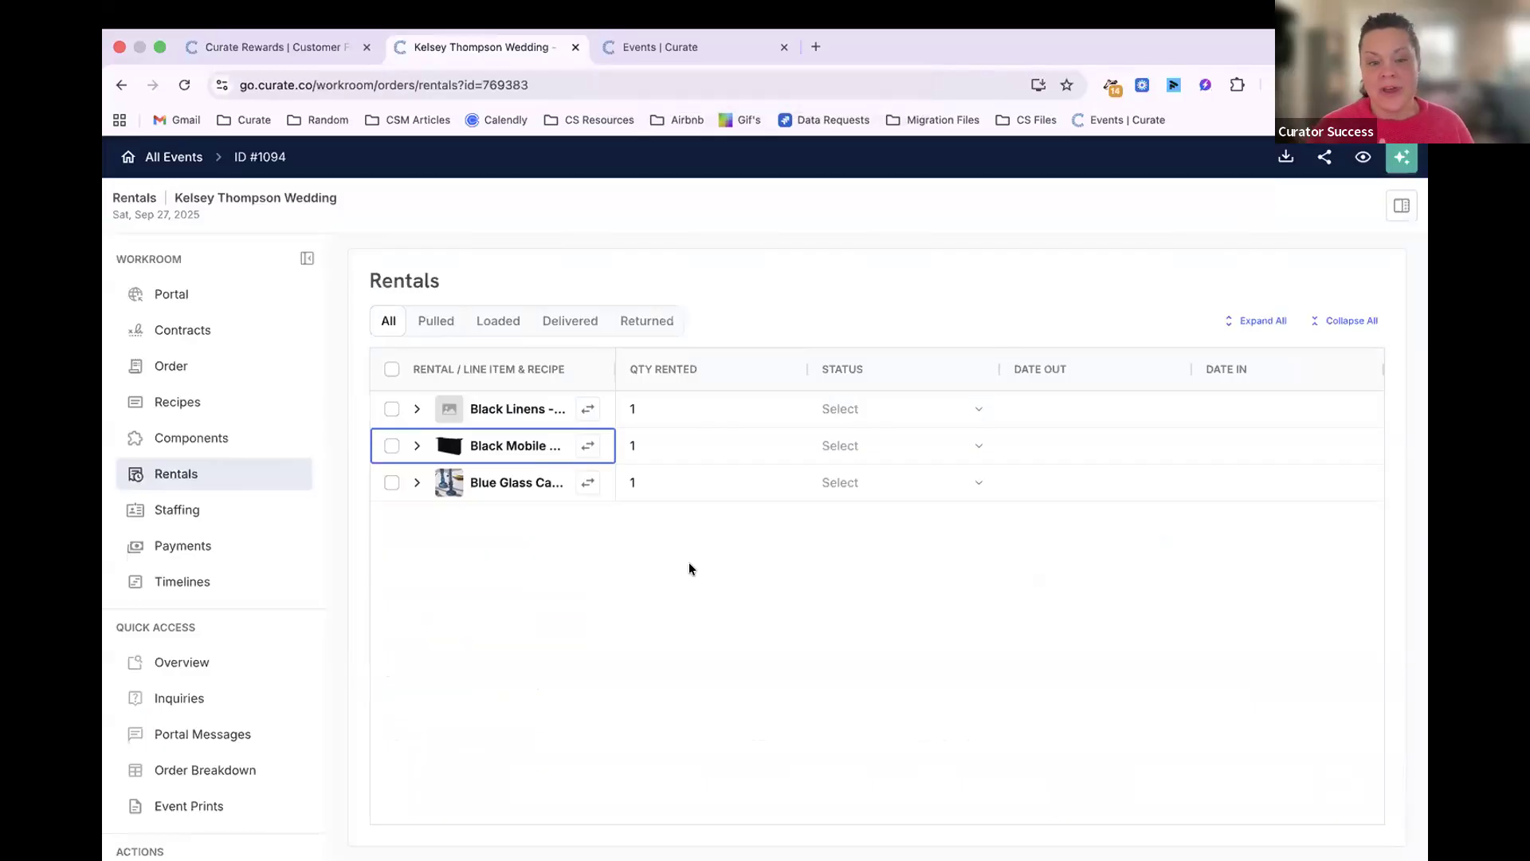
View the bulk edit options for all rentals in the wedding event, close them without saving, and clear the selection.
{"action": "left_click", "coordinate": [391, 369]}
{"action": "left_click", "coordinate": [968, 794]}
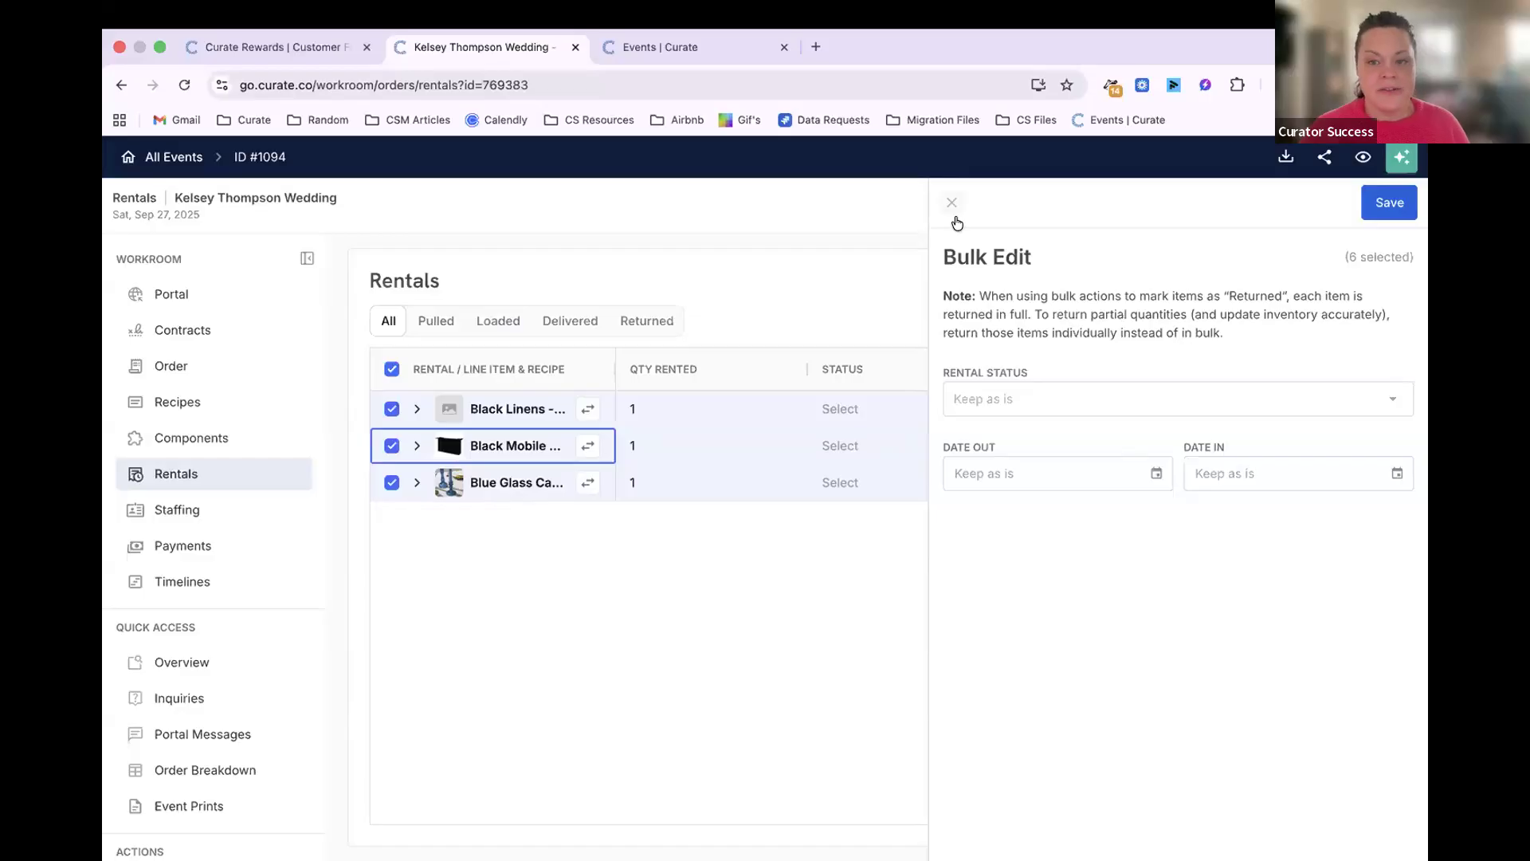
{"action": "left_click", "coordinate": [952, 202]}
{"action": "left_click", "coordinate": [391, 373]}
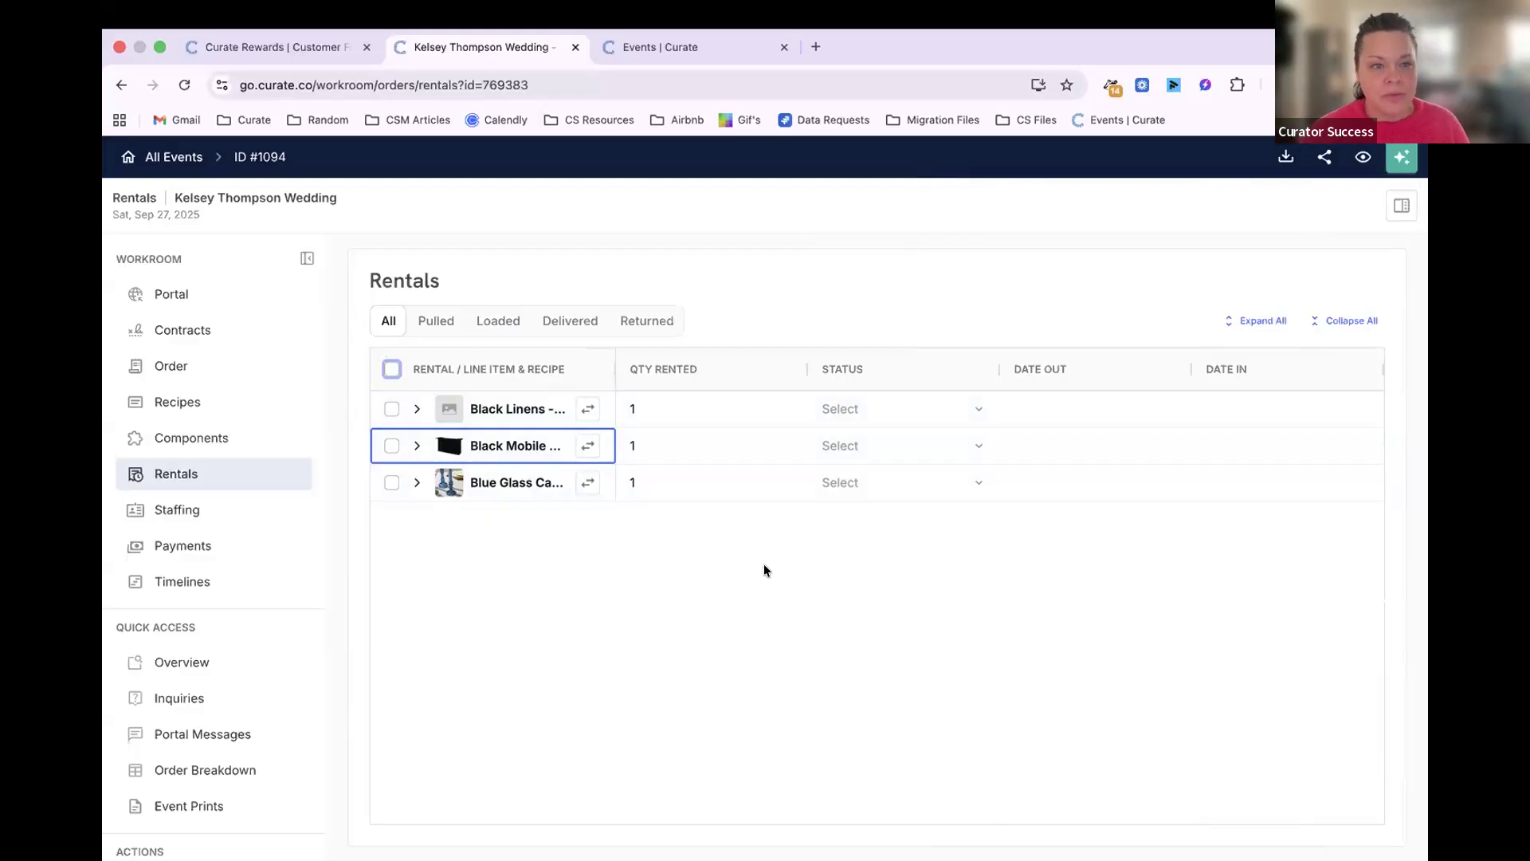
Start a bulk edit of all the event's rentals and set their date out to 02/12/2026.
{"action": "left_click_drag", "start_coordinate": [204, 217], "coordinate": [114, 217]}
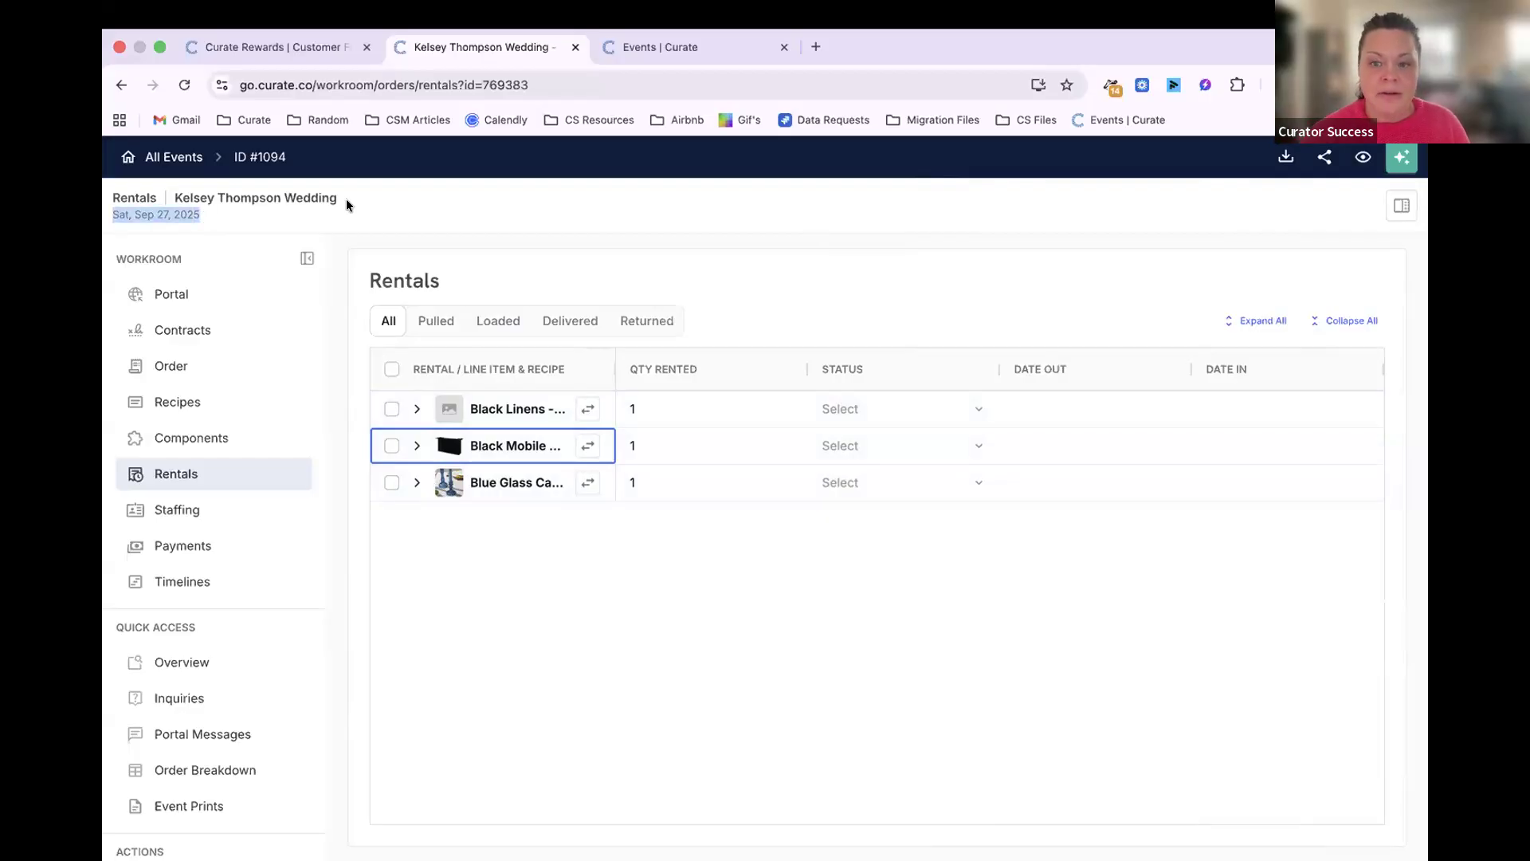
{"action": "left_click", "coordinate": [392, 370]}
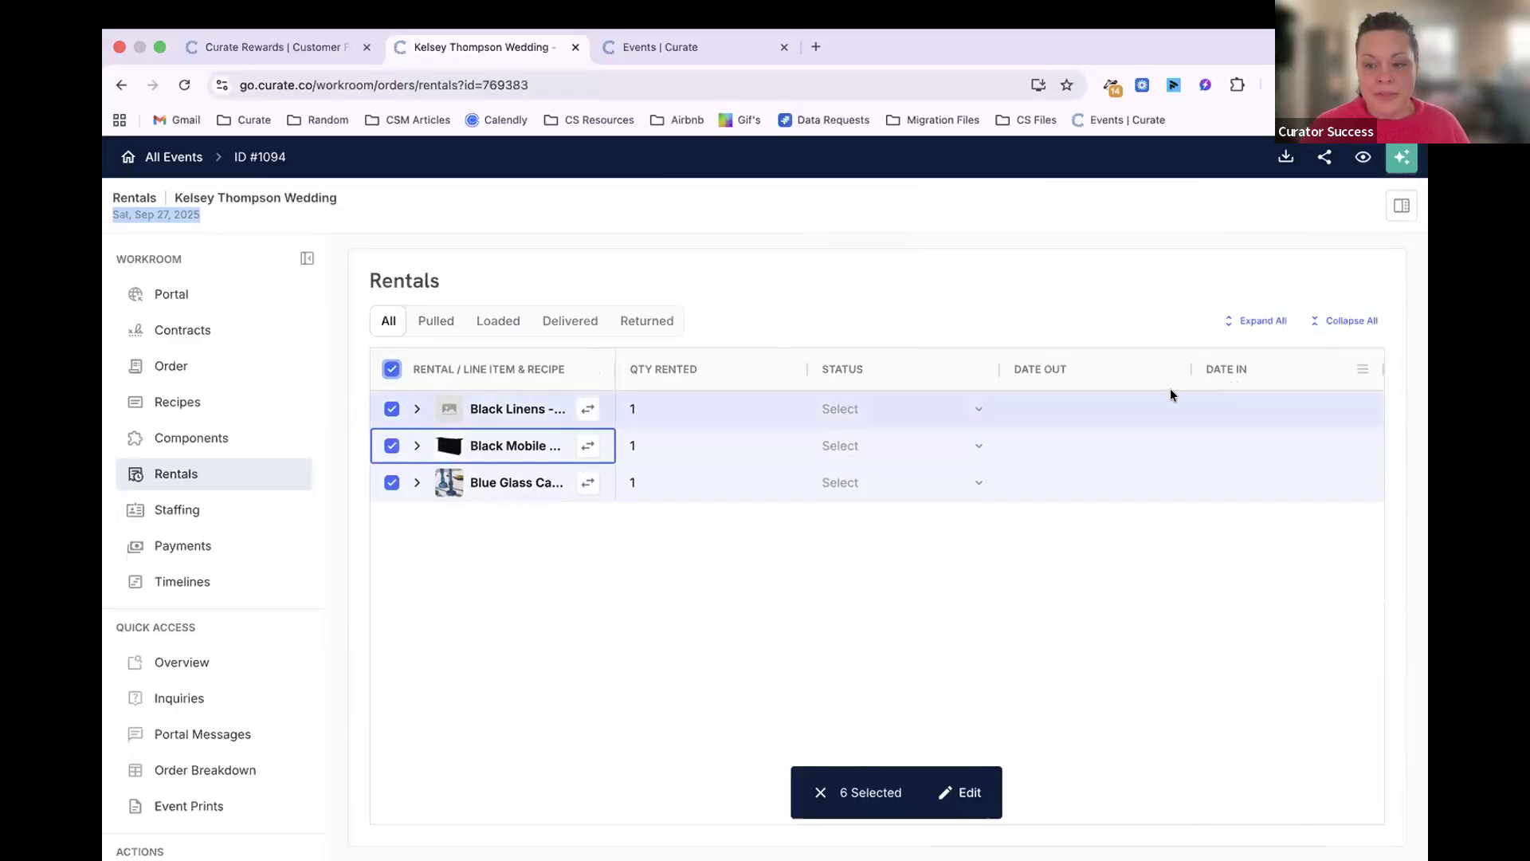
{"action": "left_click", "coordinate": [969, 792]}
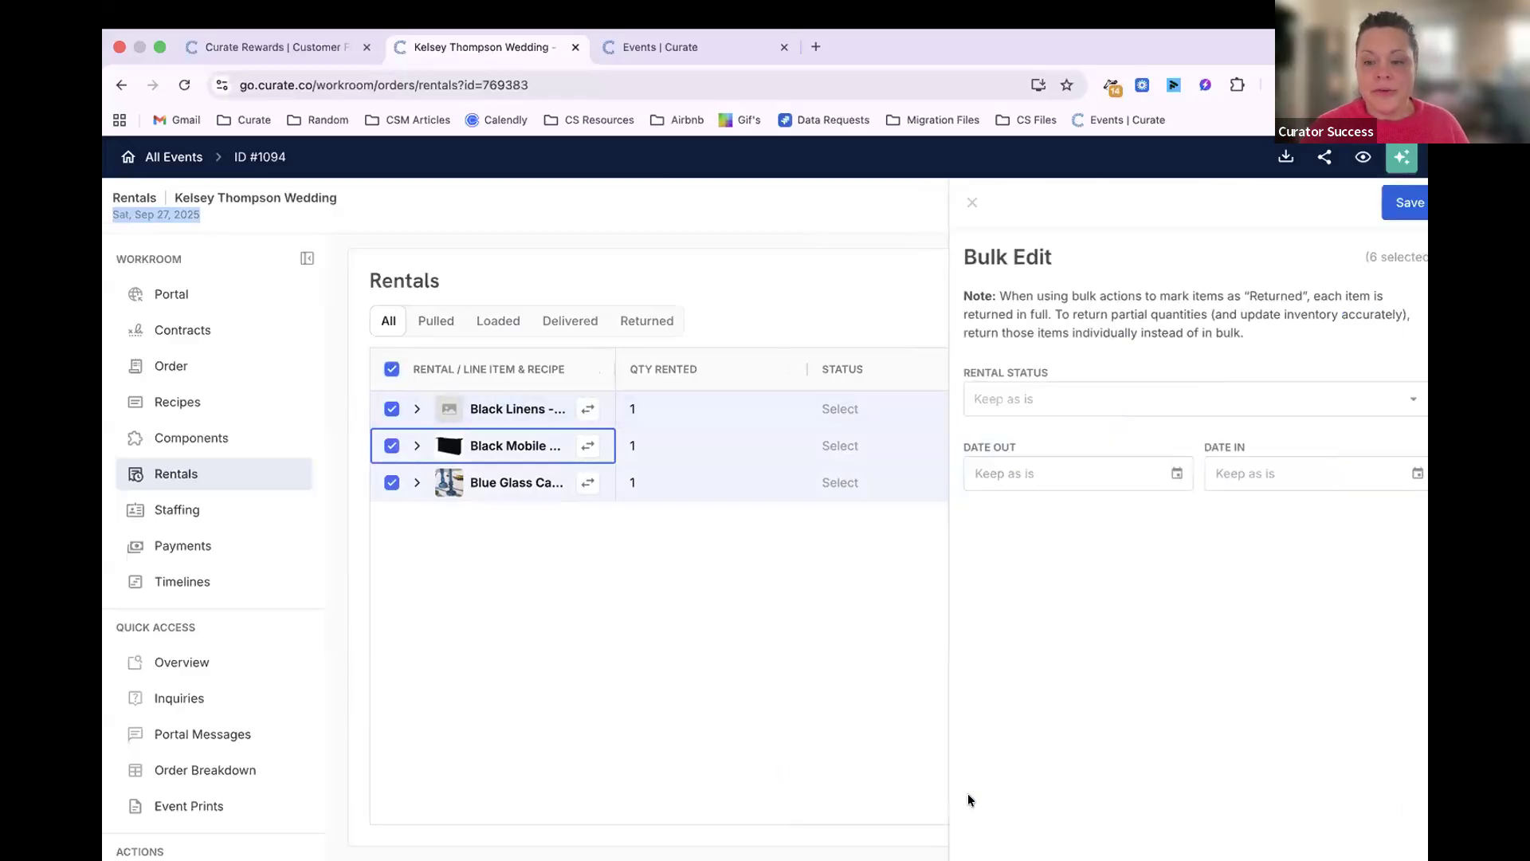
{"action": "left_click", "coordinate": [994, 482]}
{"action": "left_click", "coordinate": [1153, 478]}
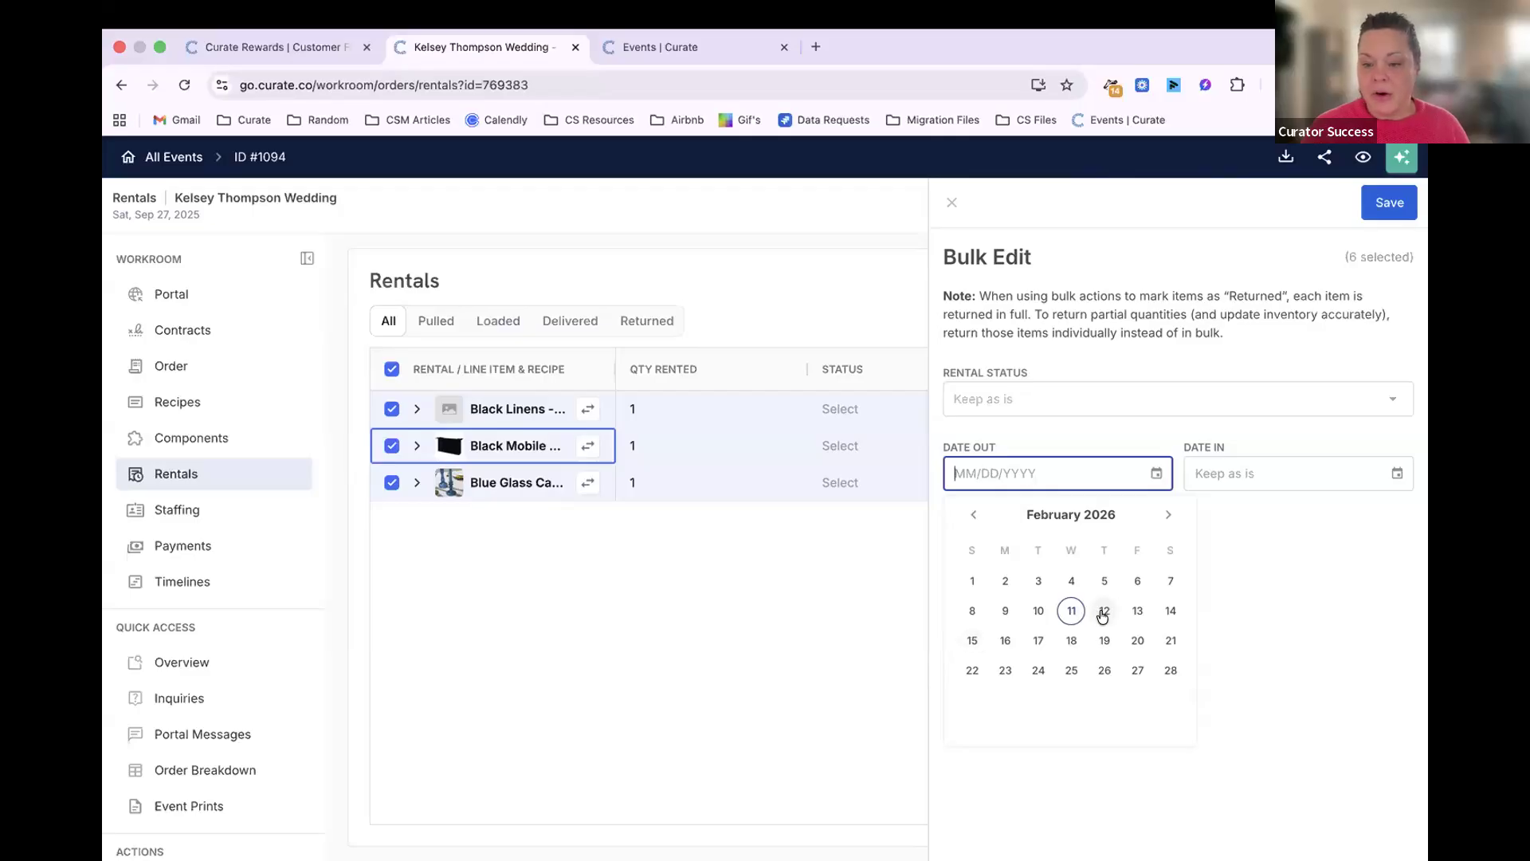
{"action": "left_click", "coordinate": [1103, 612]}
Set the bulk edit's date in to 02/16/2026, save it, and check the dates in the Black Linens rental's line item.
{"action": "left_click", "coordinate": [1241, 466]}
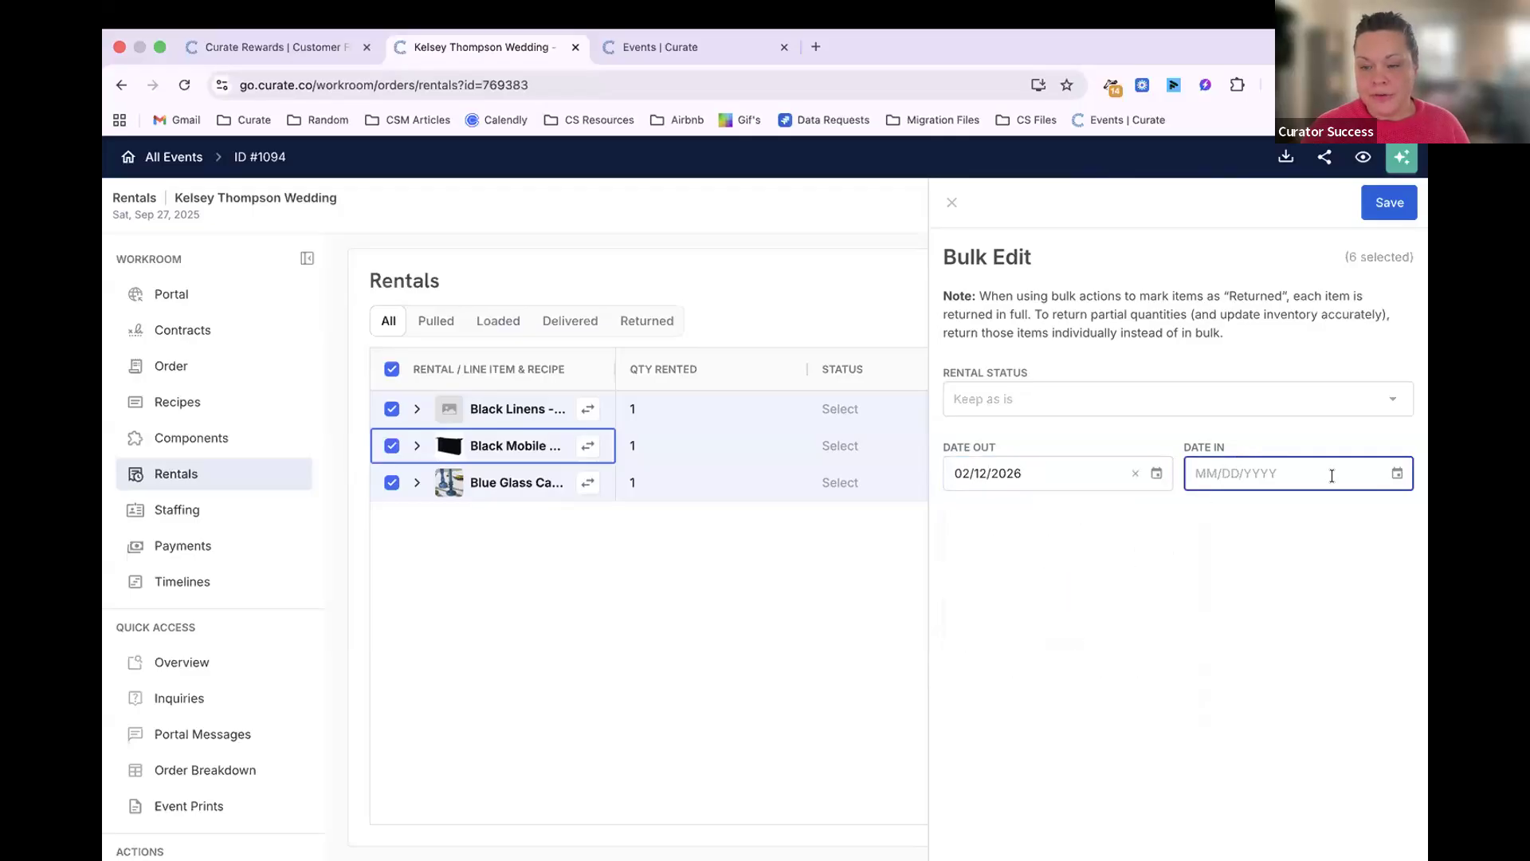
{"action": "left_click", "coordinate": [1397, 476]}
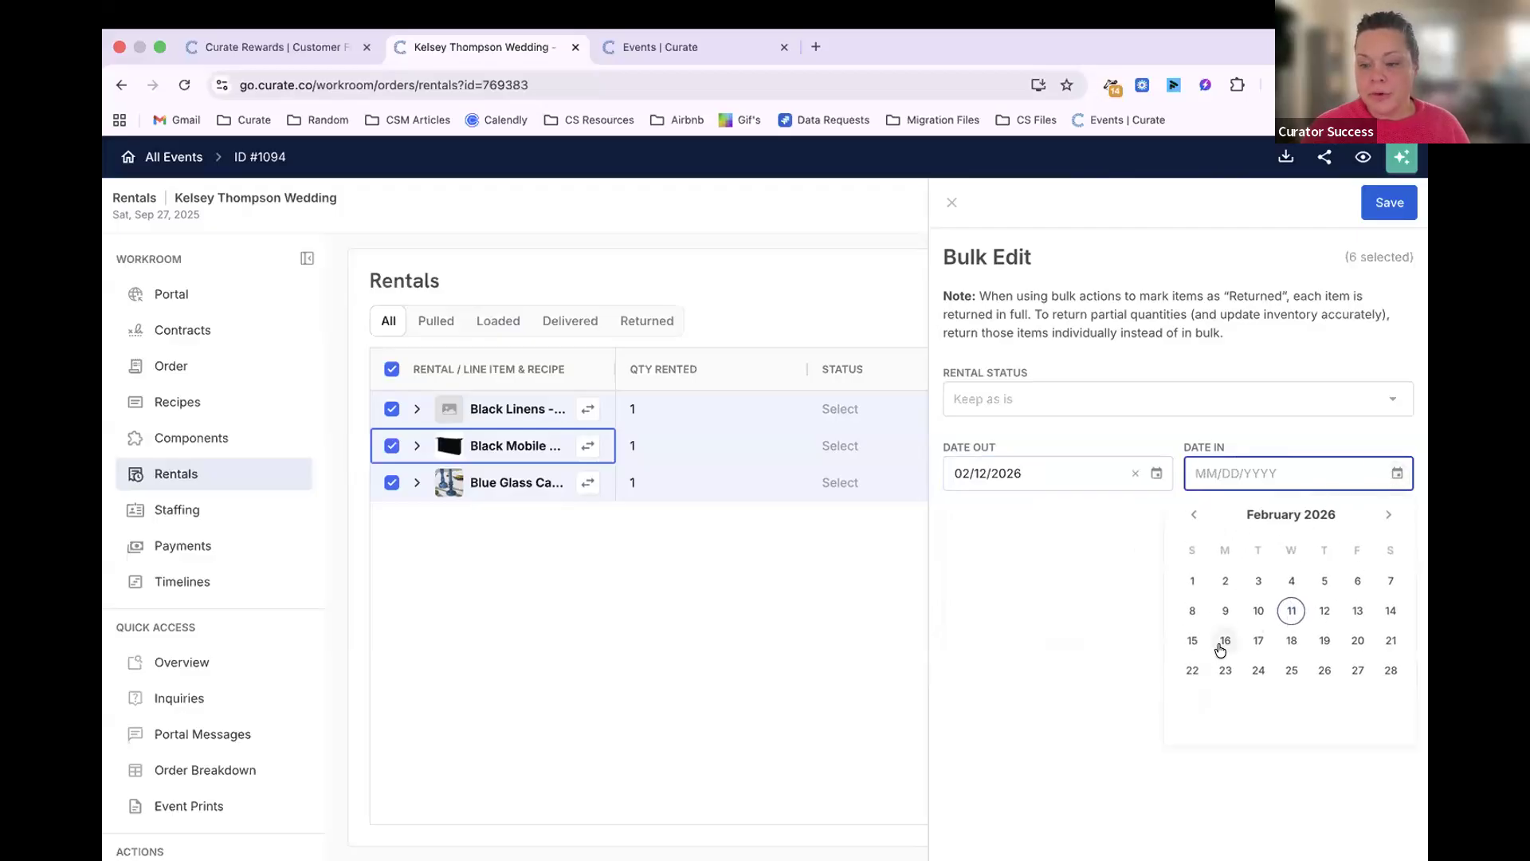
{"action": "left_click", "coordinate": [1222, 642]}
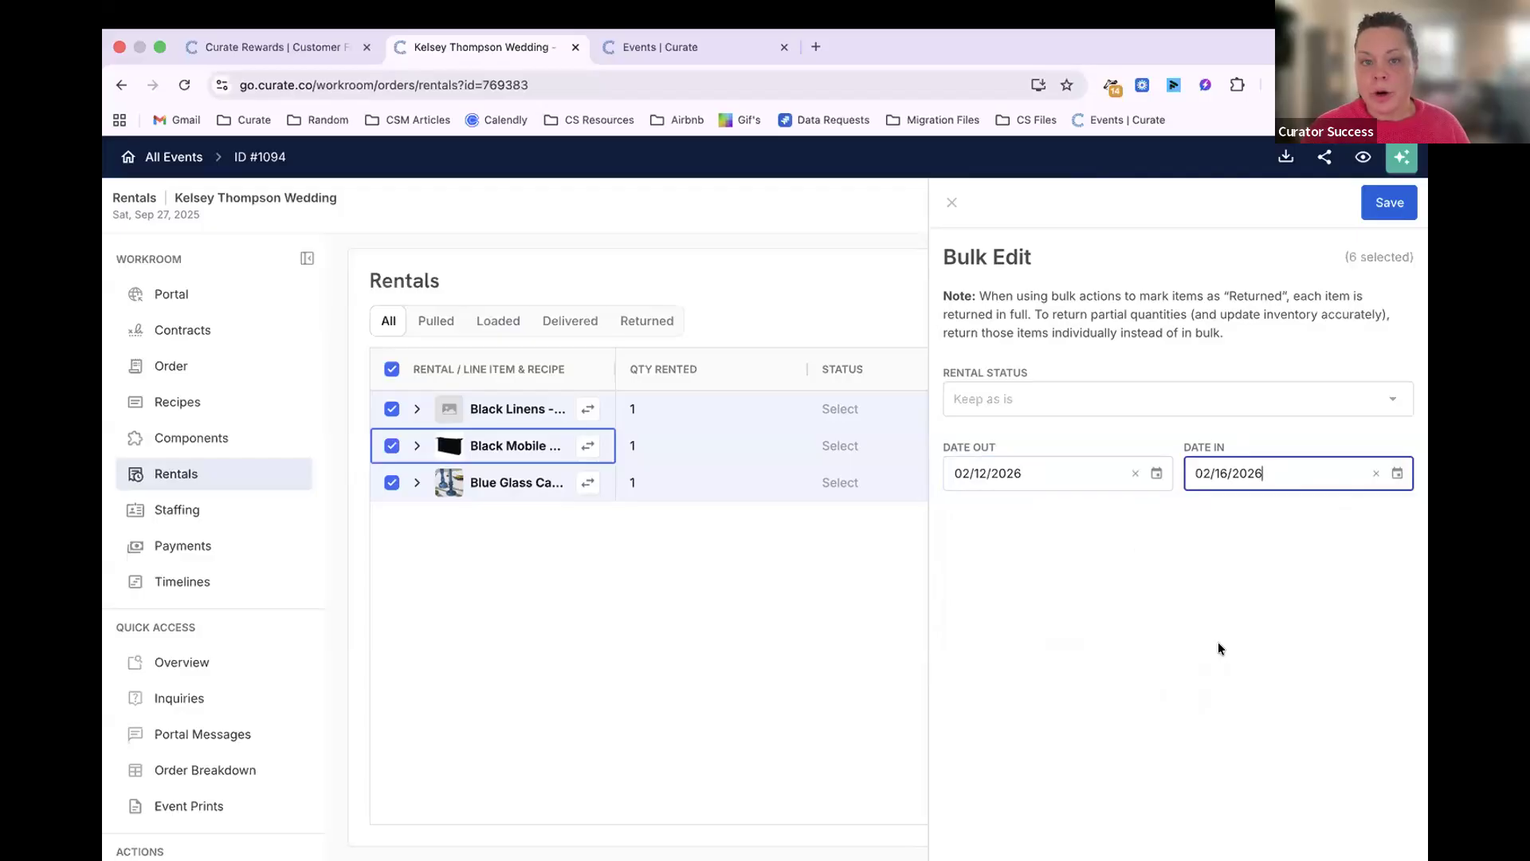
{"action": "left_click", "coordinate": [1368, 214]}
{"action": "left_click", "coordinate": [1367, 214]}
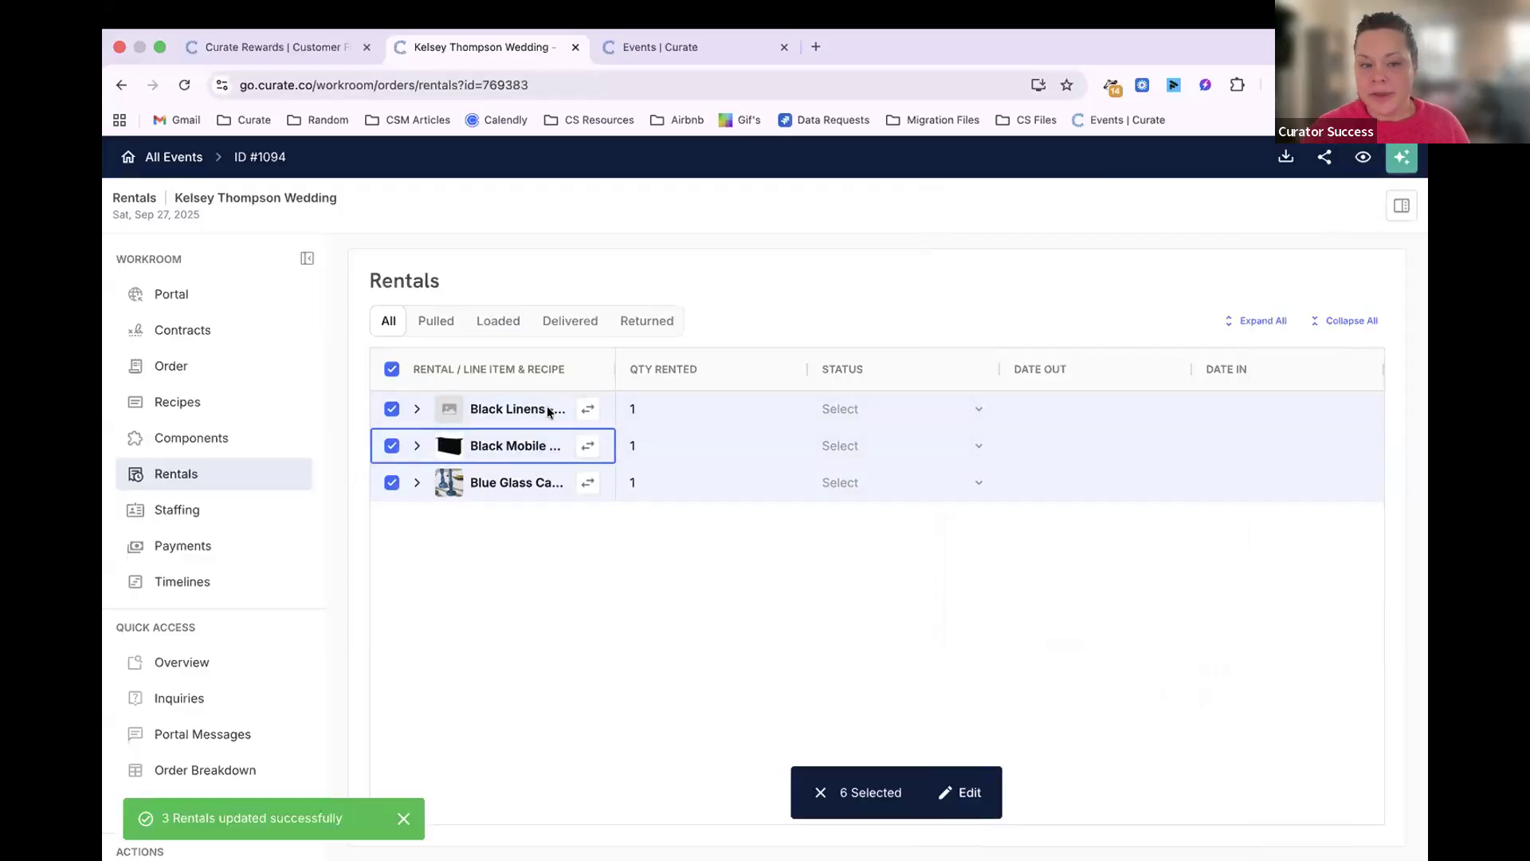
{"action": "left_click", "coordinate": [415, 409]}
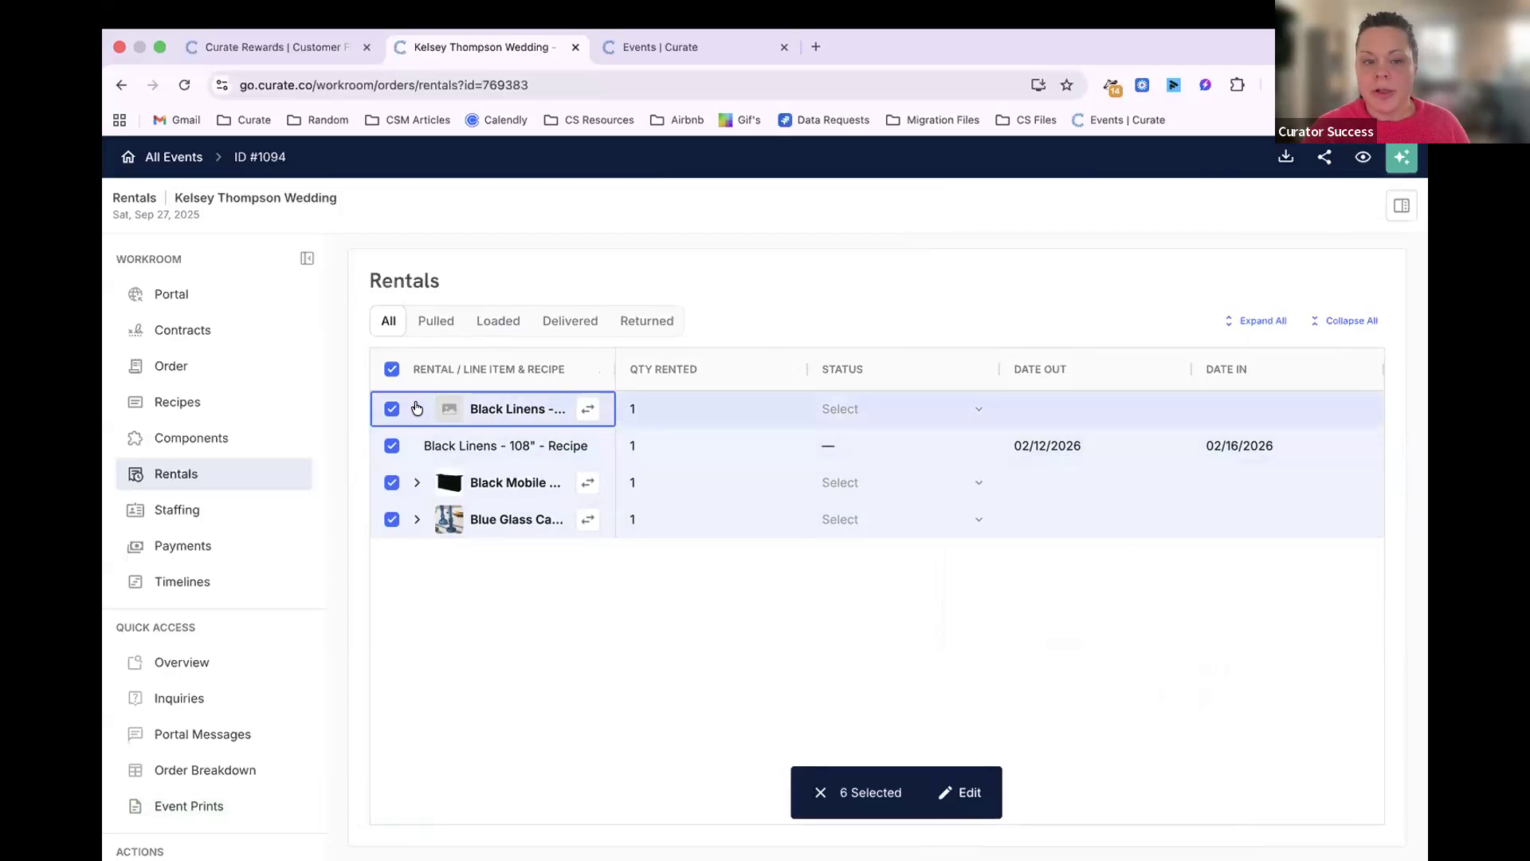
{"action": "left_click", "coordinate": [416, 408]}
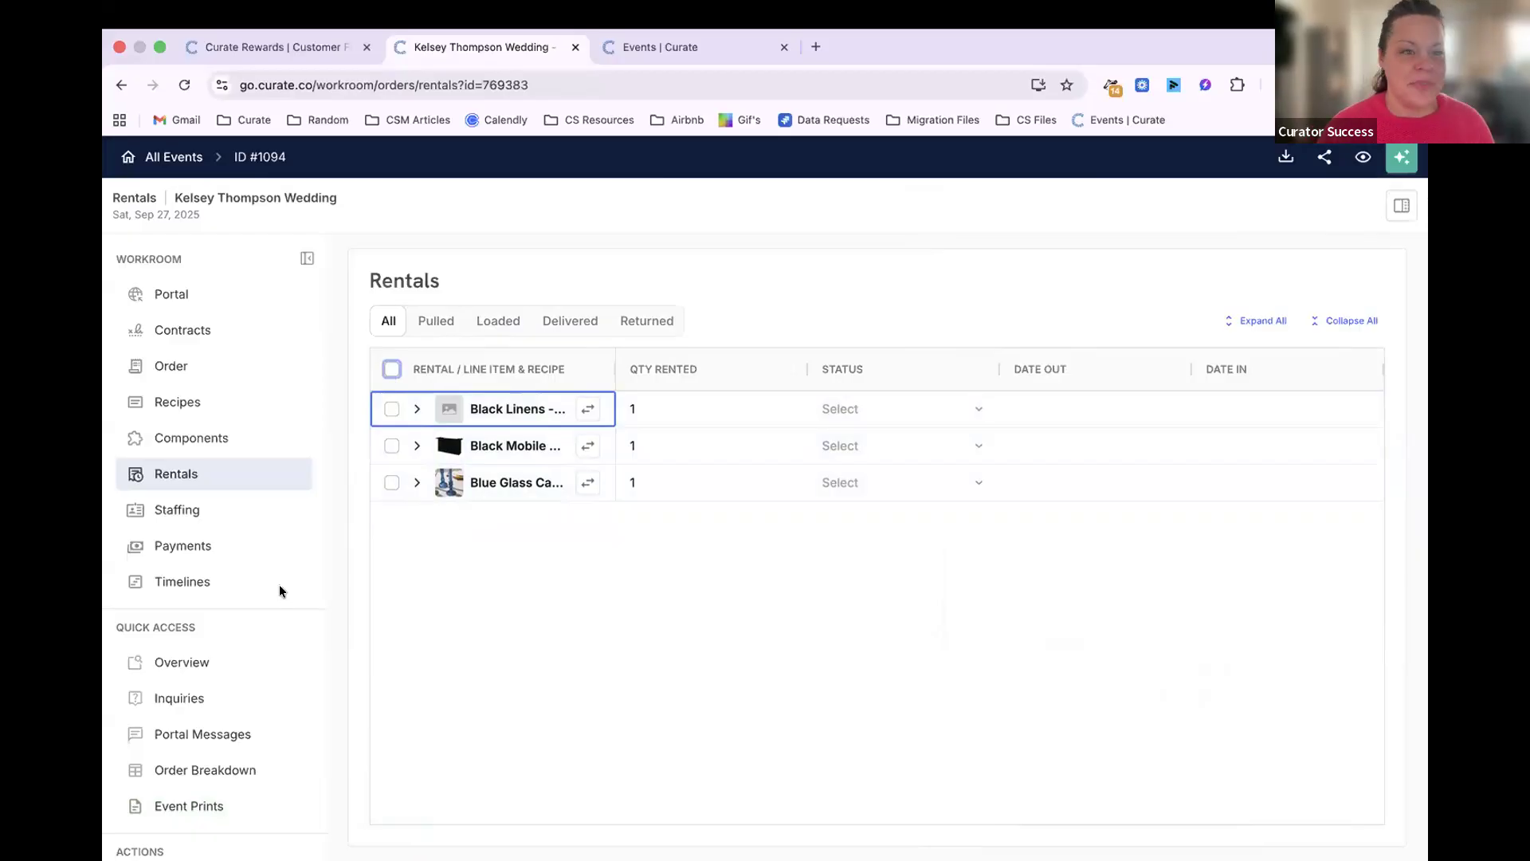
Open the event's portal and go to the Cocktail Hour items in the Proposal Details section.
{"action": "left_click", "coordinate": [185, 294]}
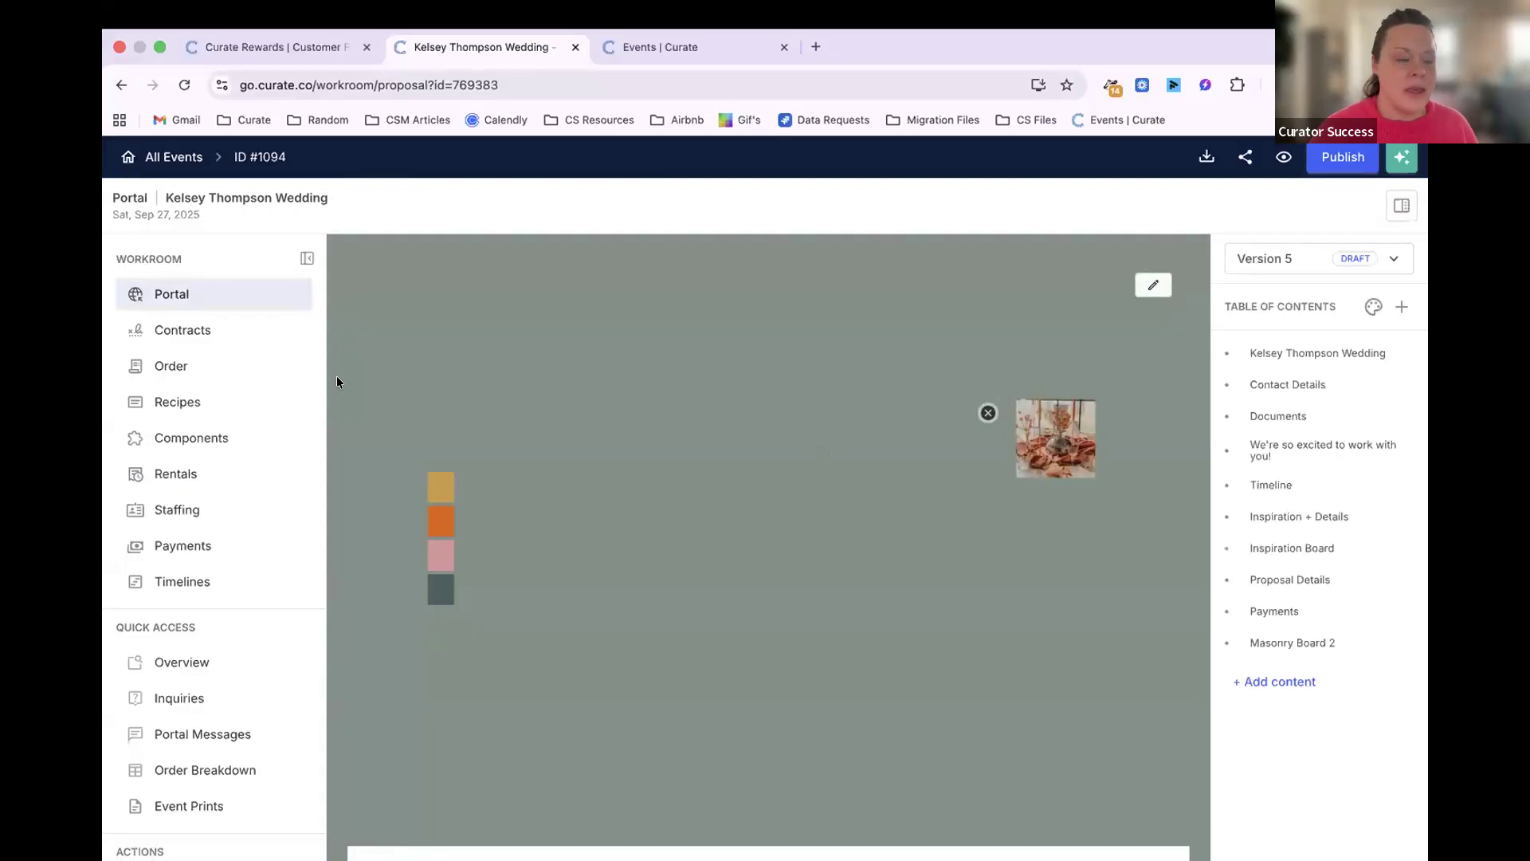
{"action": "mouse_move", "coordinate": [788, 593]}
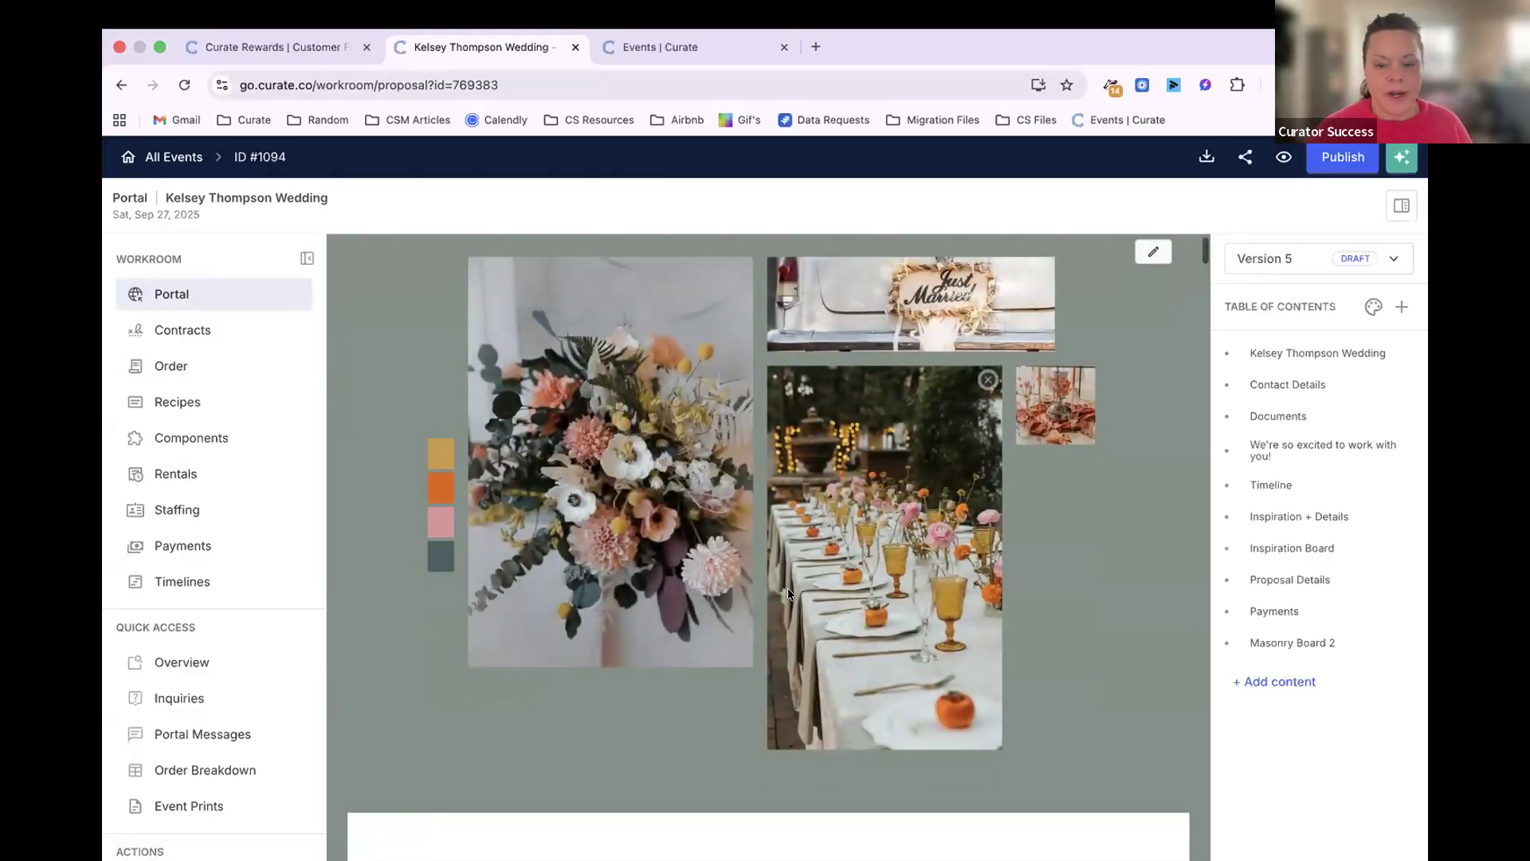
{"action": "scroll", "coordinate": [788, 586], "scroll_direction": "down", "scroll_amount": 10}
{"action": "scroll", "coordinate": [788, 590], "scroll_direction": "down", "scroll_amount": 15}
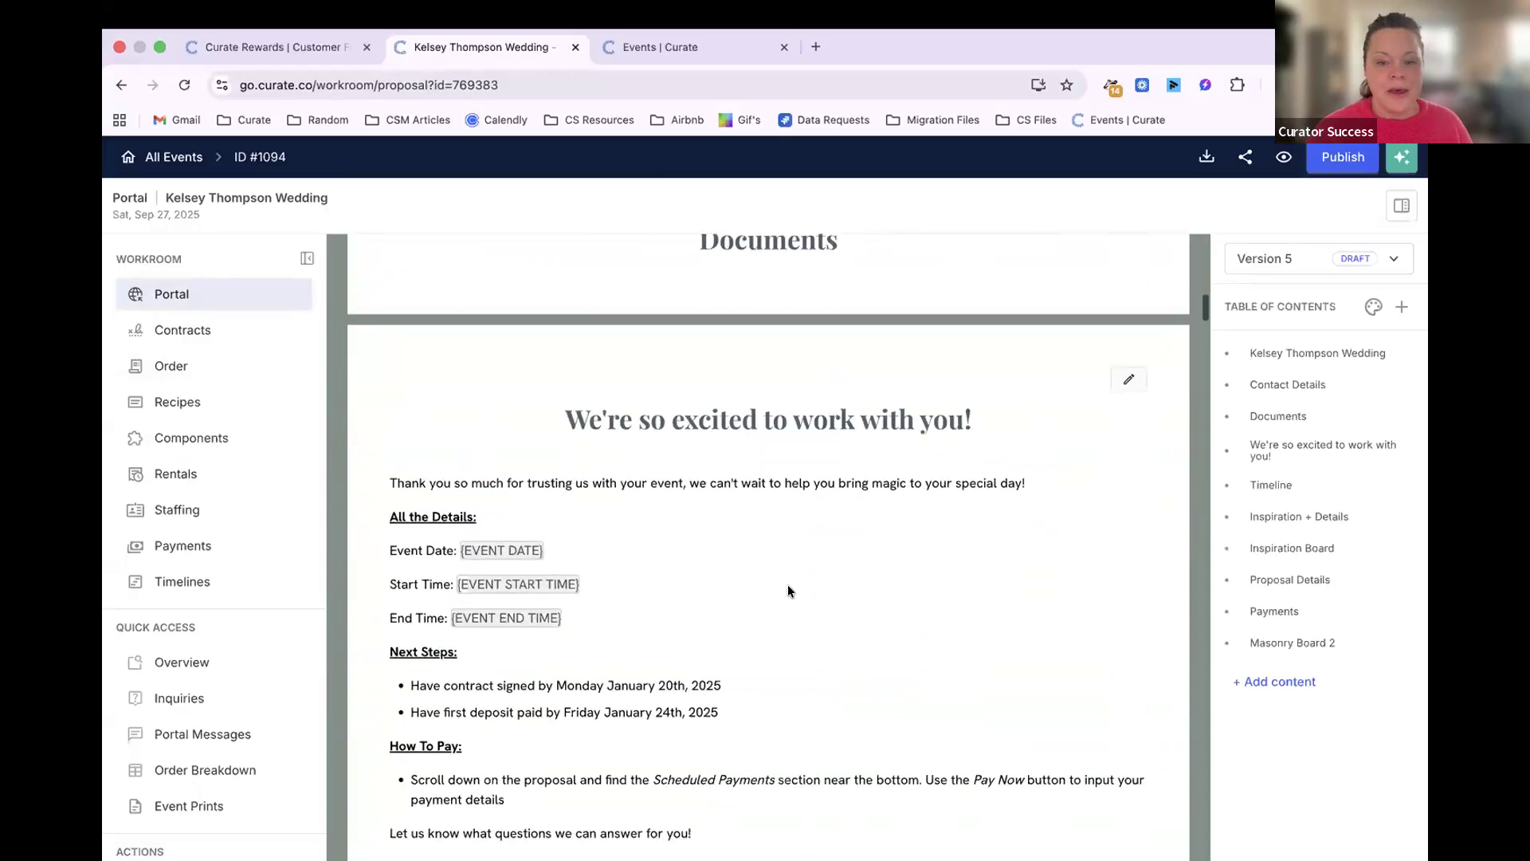
{"action": "scroll", "coordinate": [787, 590], "scroll_direction": "down", "scroll_amount": 15}
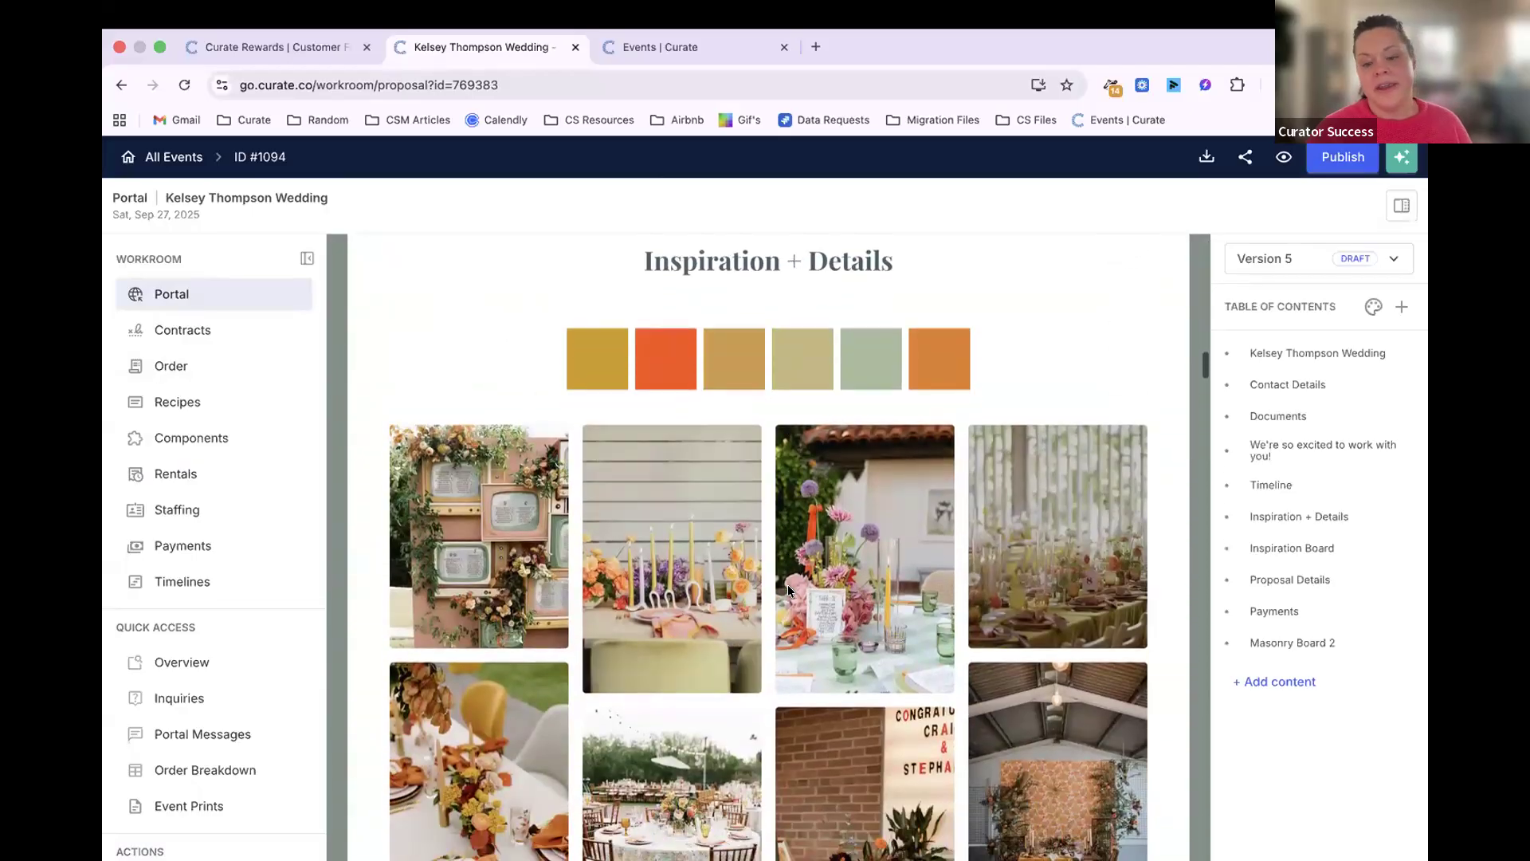
{"action": "scroll", "coordinate": [788, 587], "scroll_direction": "down", "scroll_amount": 10}
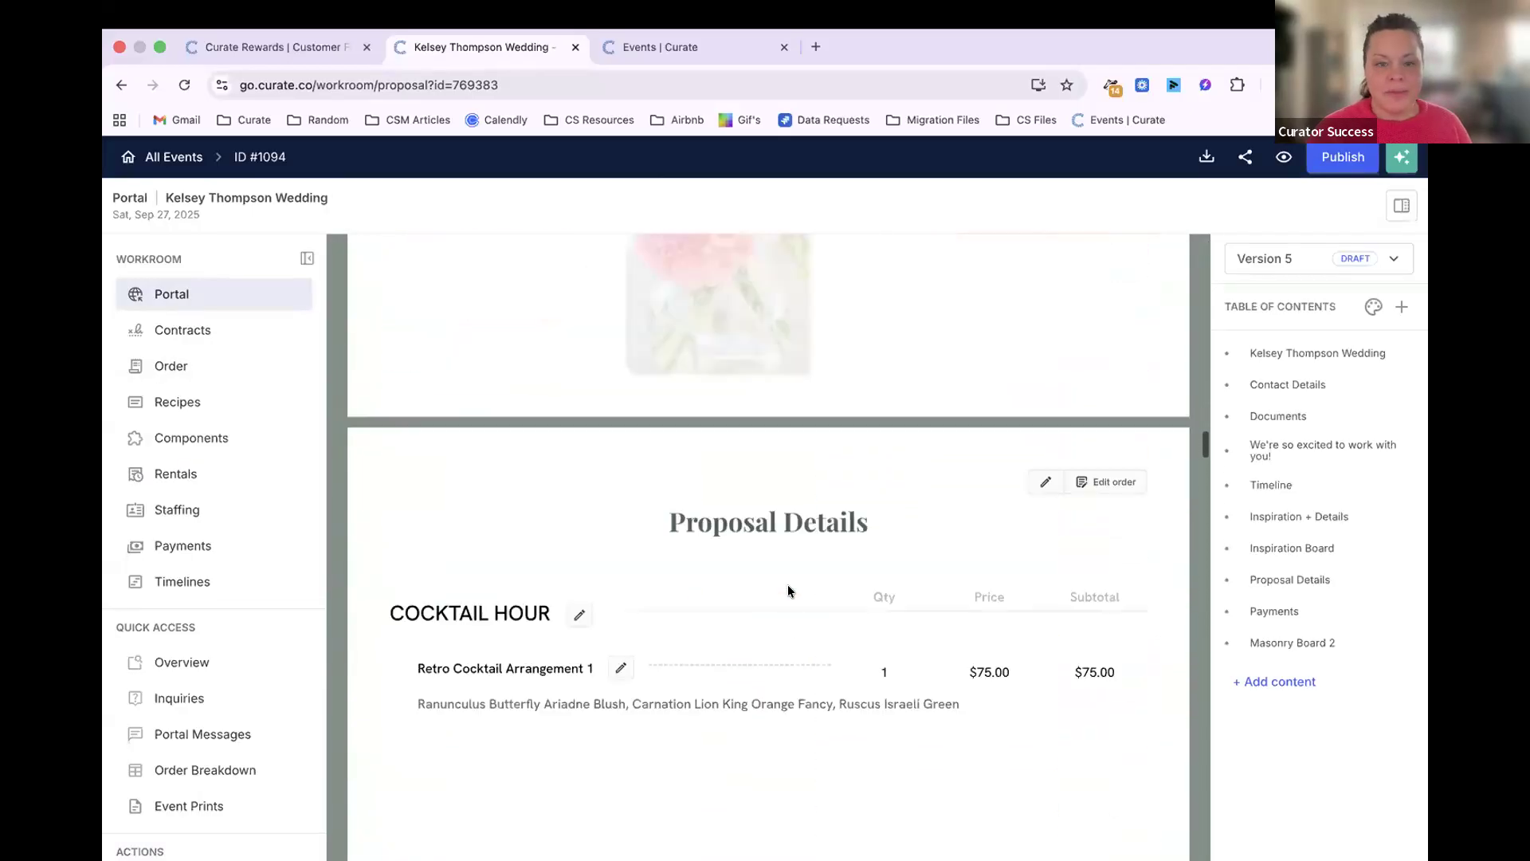
{"action": "scroll", "coordinate": [579, 486], "scroll_direction": "up", "scroll_amount": 4}
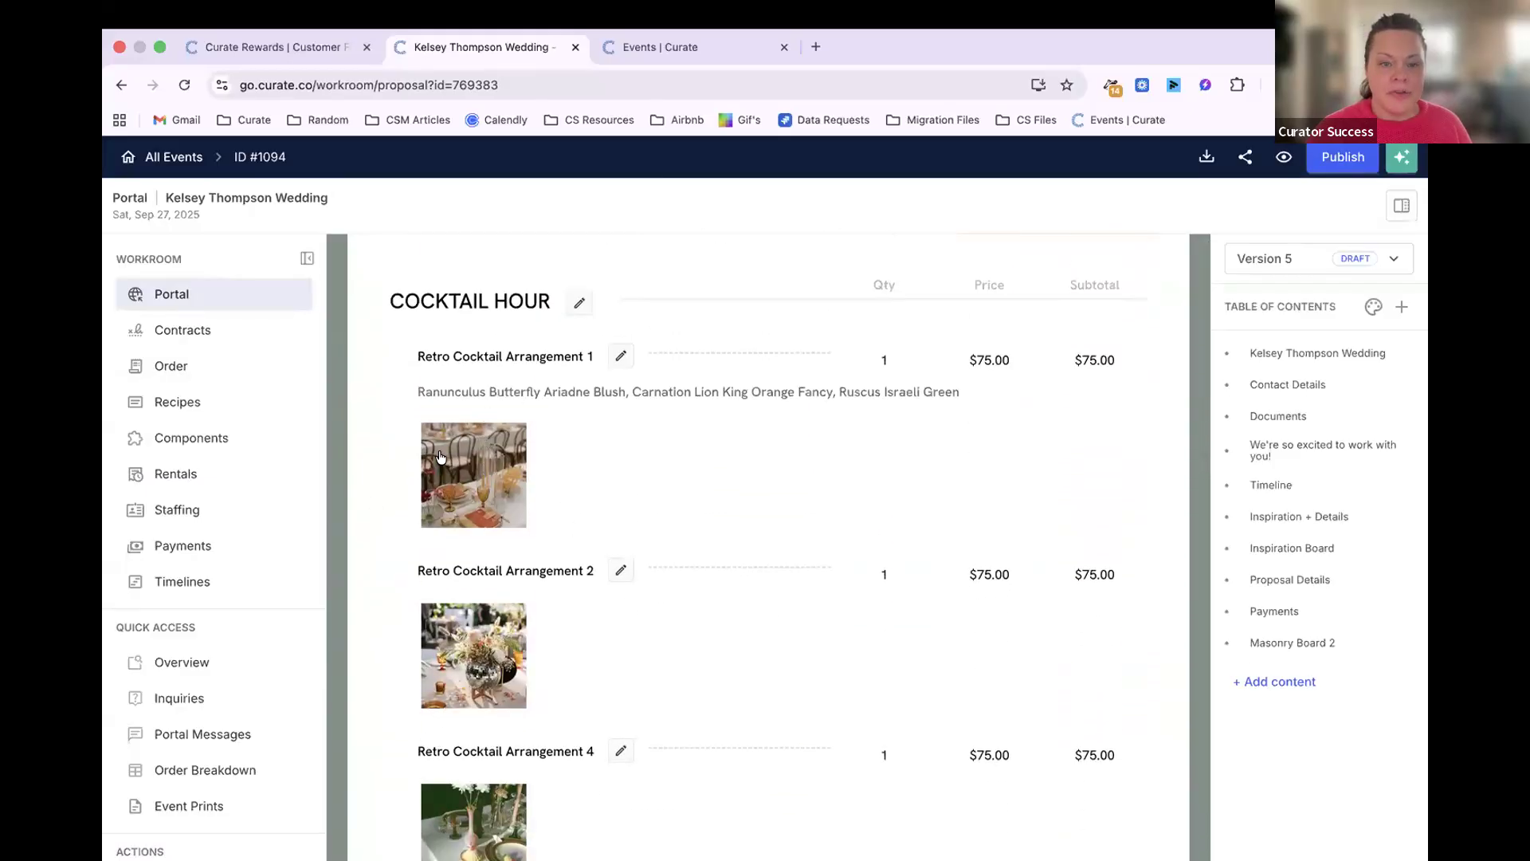
Examine the delete option on the Cocktail Hour item images, including Retro Cocktail Arrangement 1 and Blue Glass Candlesticks.
{"action": "mouse_move", "coordinate": [513, 438]}
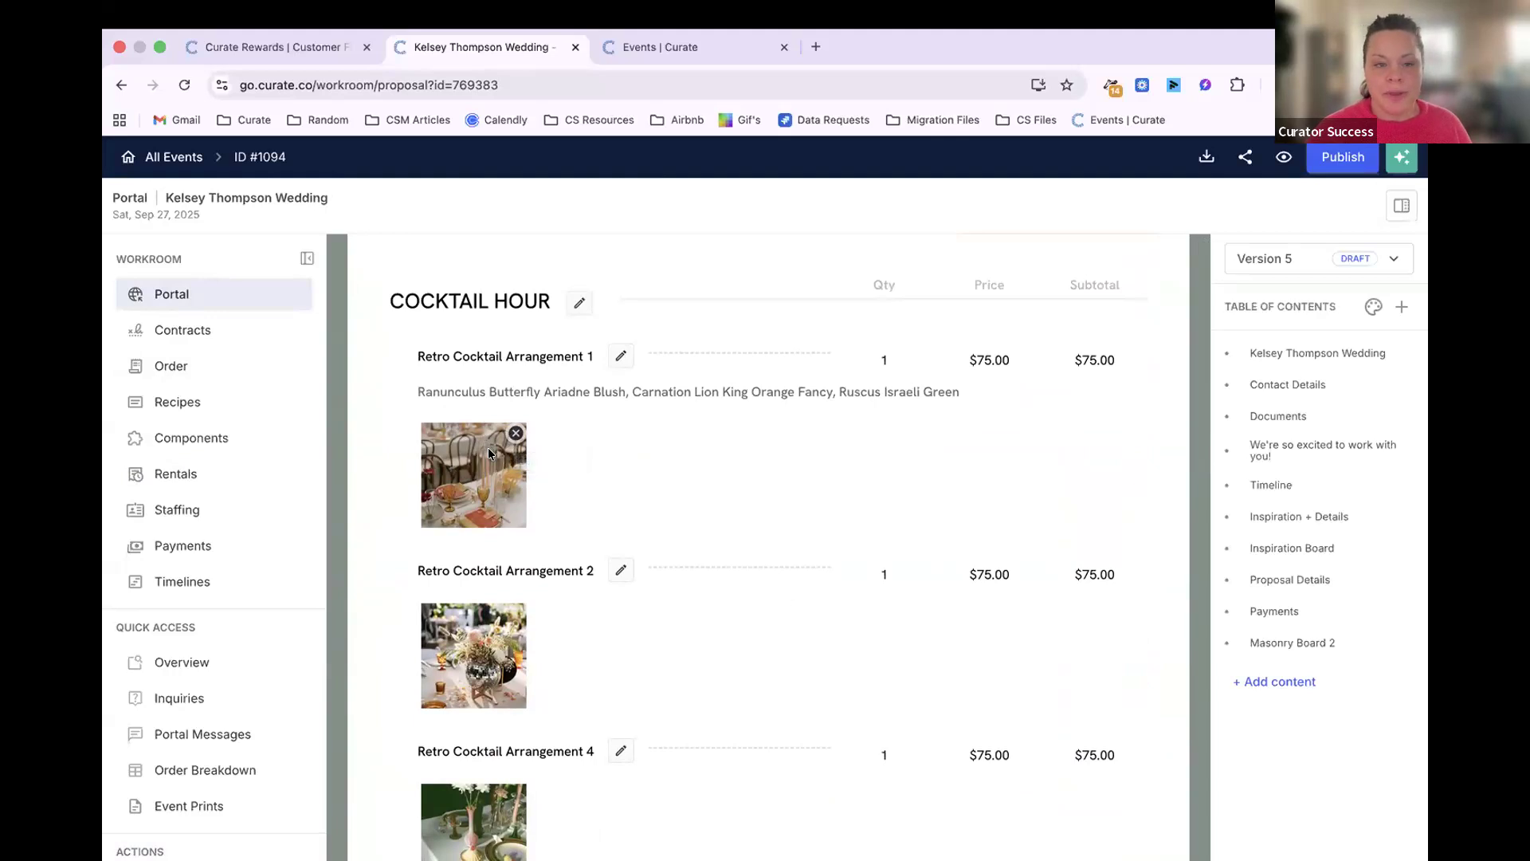
{"action": "scroll", "coordinate": [485, 447], "scroll_direction": "up", "scroll_amount": 5}
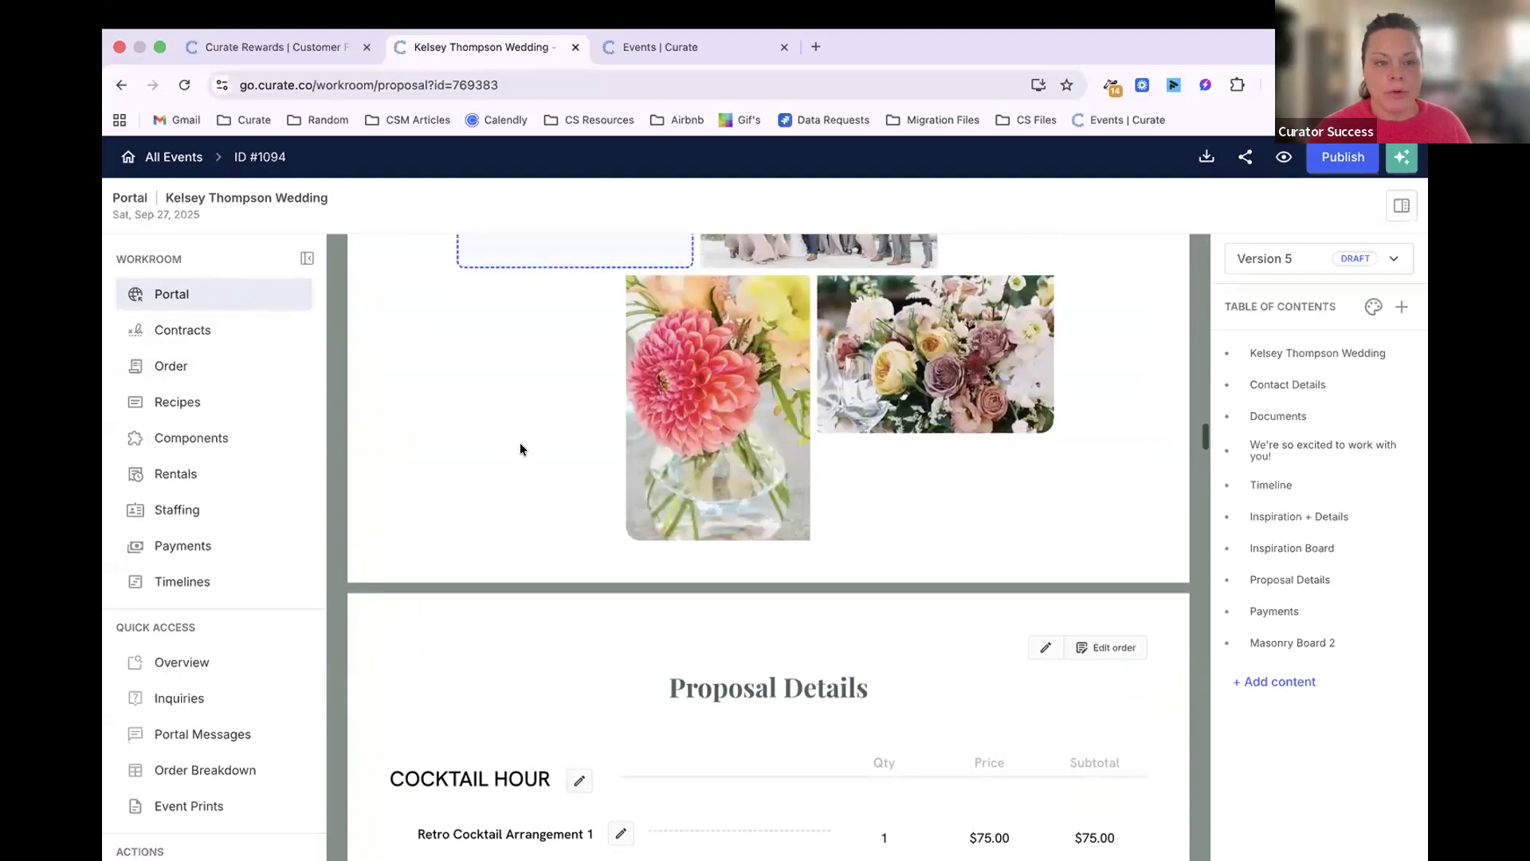
{"action": "scroll", "coordinate": [578, 535], "scroll_direction": "down", "scroll_amount": 13}
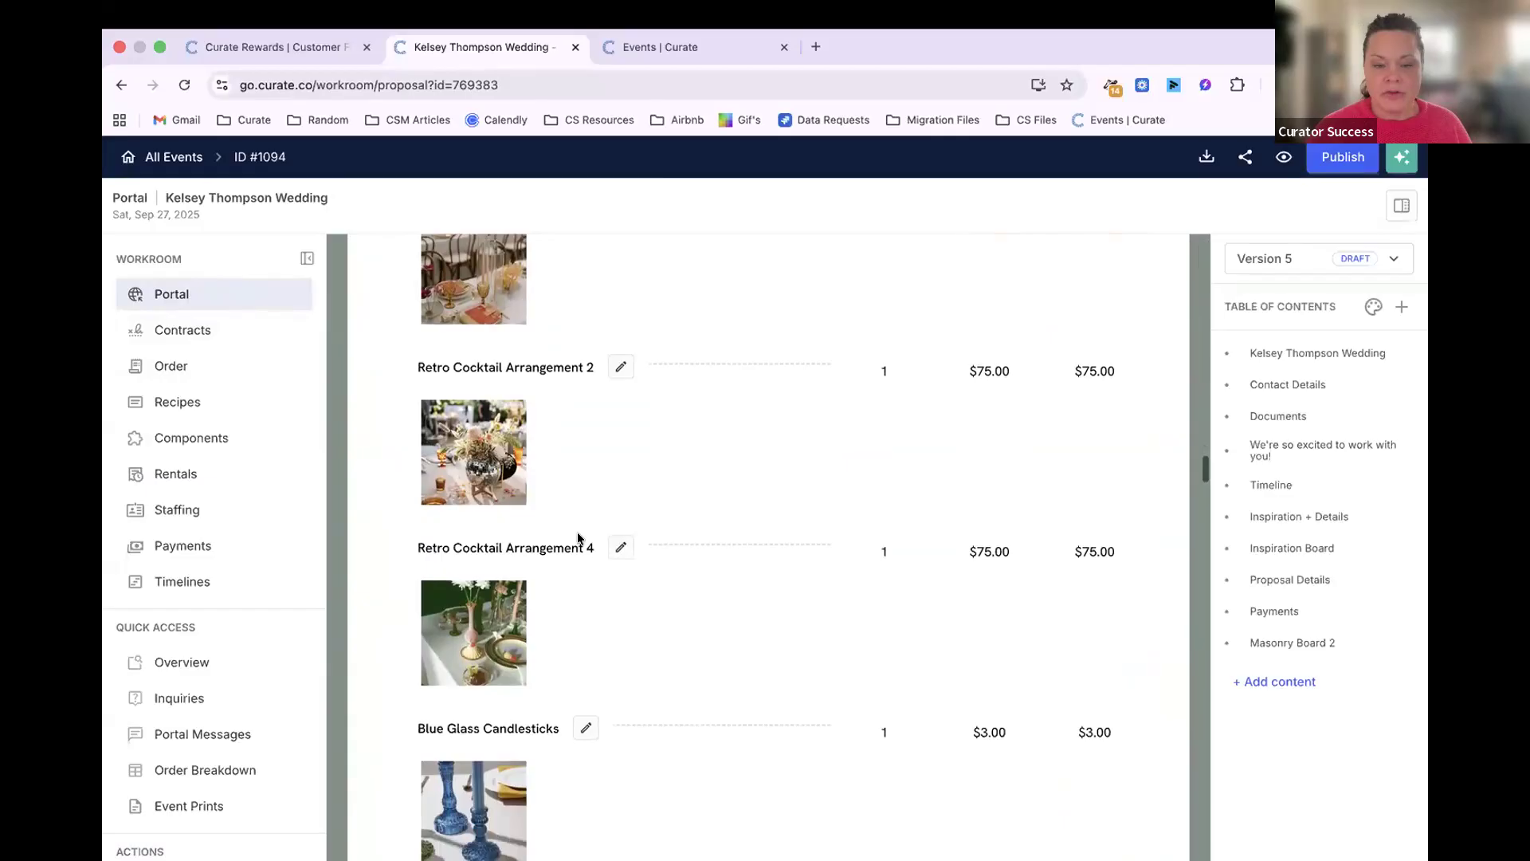
{"action": "scroll", "coordinate": [572, 558], "scroll_direction": "up", "scroll_amount": 1}
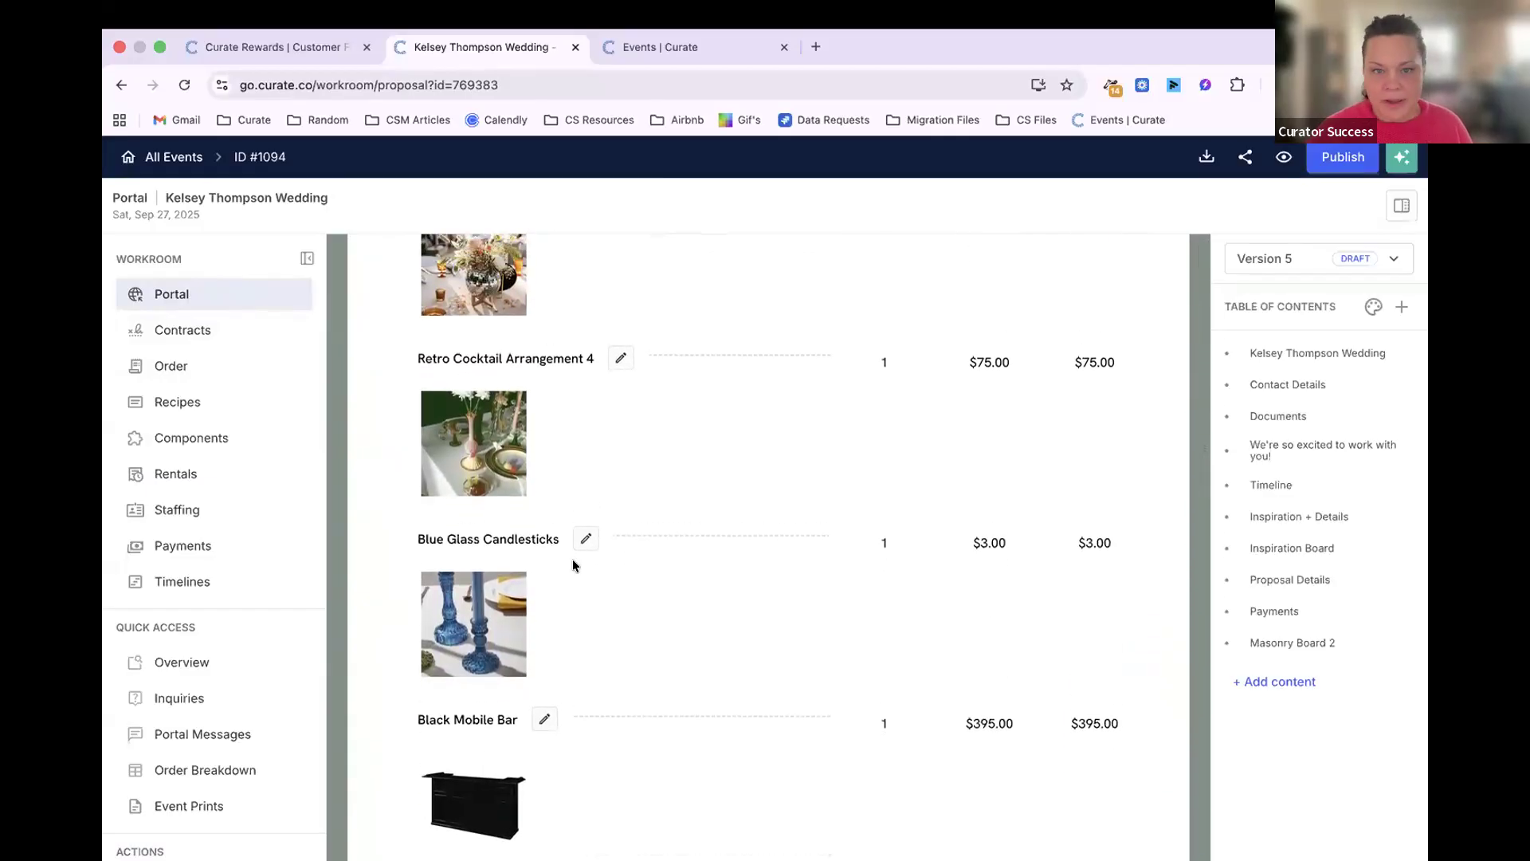
{"action": "scroll", "coordinate": [578, 564], "scroll_direction": "down", "scroll_amount": 3}
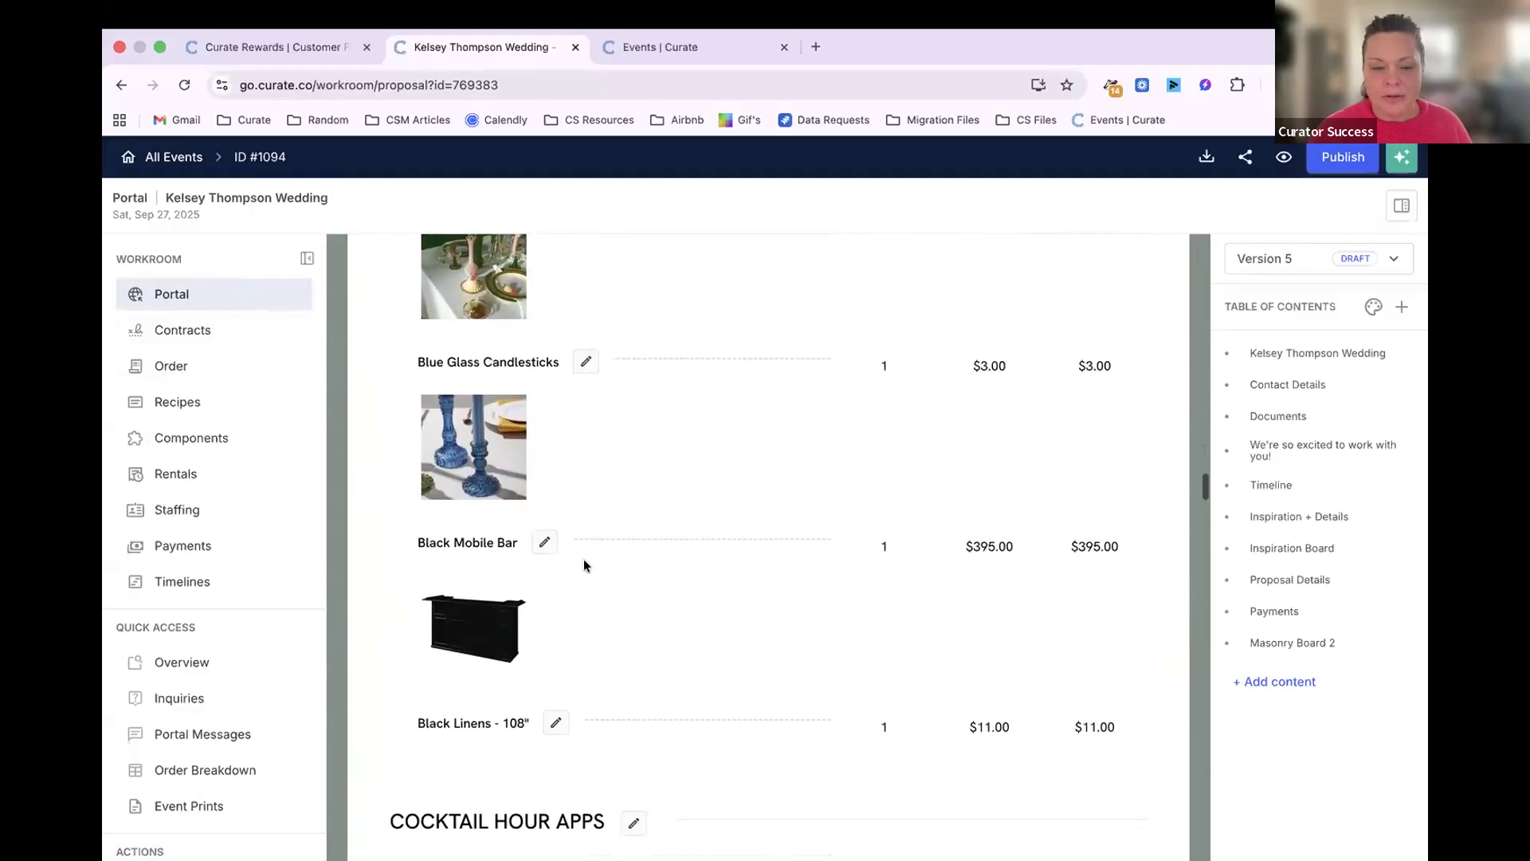
{"action": "scroll", "coordinate": [583, 566], "scroll_direction": "up", "scroll_amount": 1}
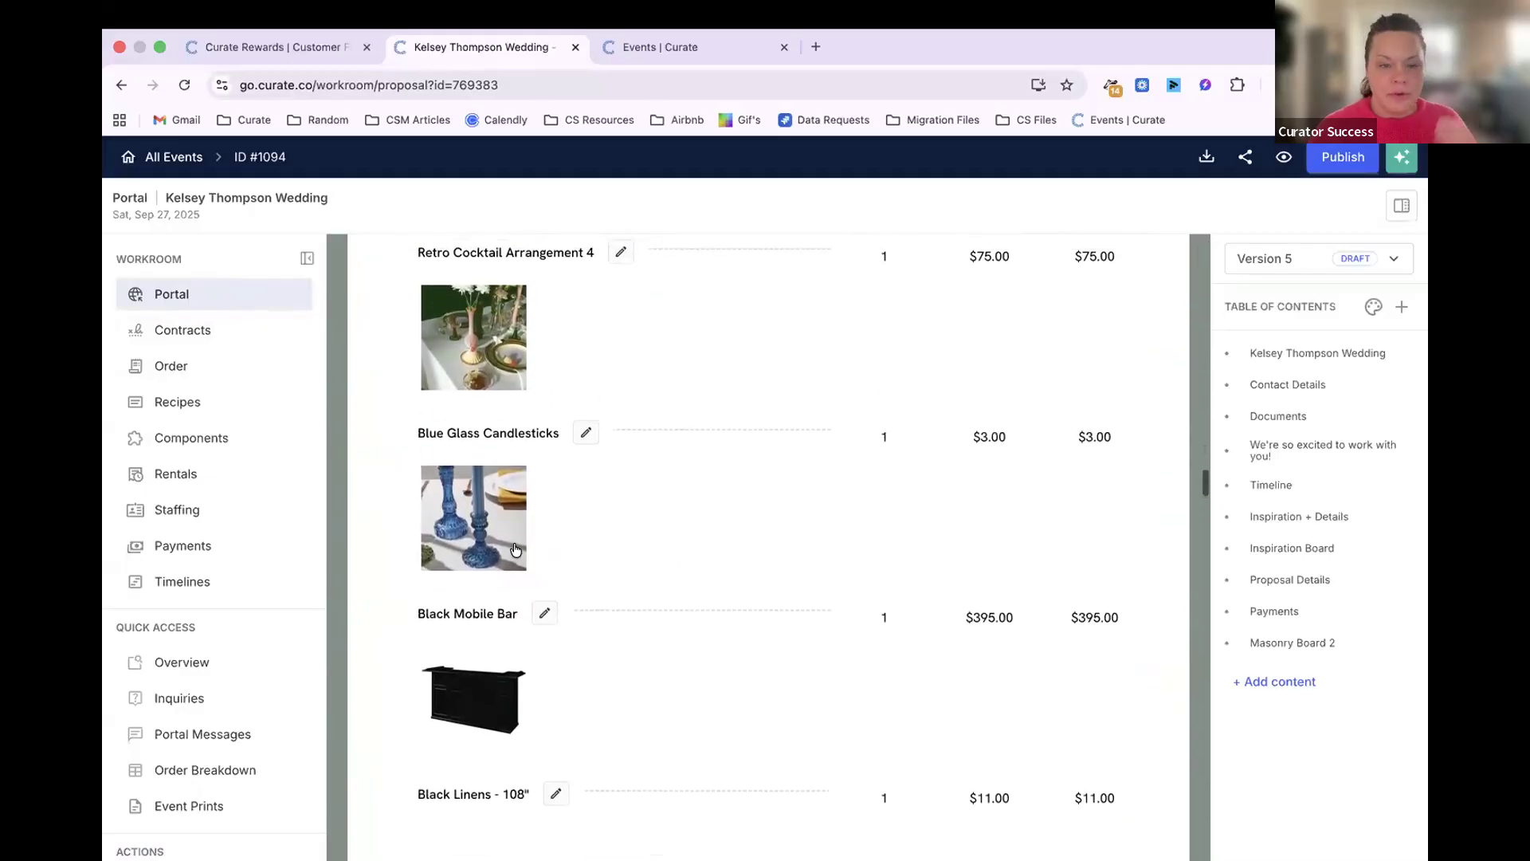
{"action": "mouse_move", "coordinate": [510, 482]}
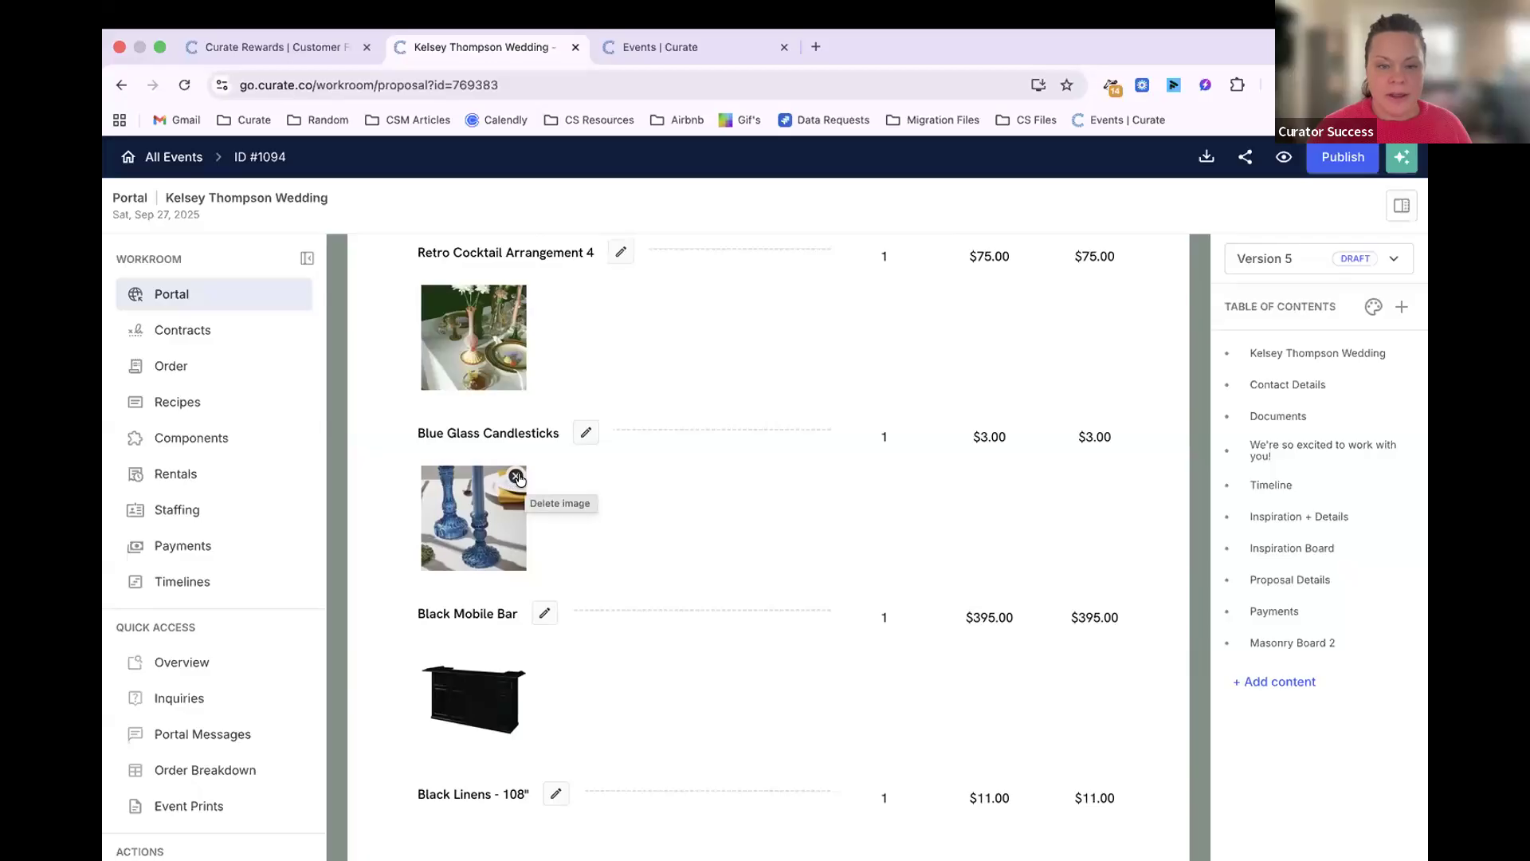
{"action": "scroll", "coordinate": [518, 478], "scroll_direction": "up", "scroll_amount": 7}
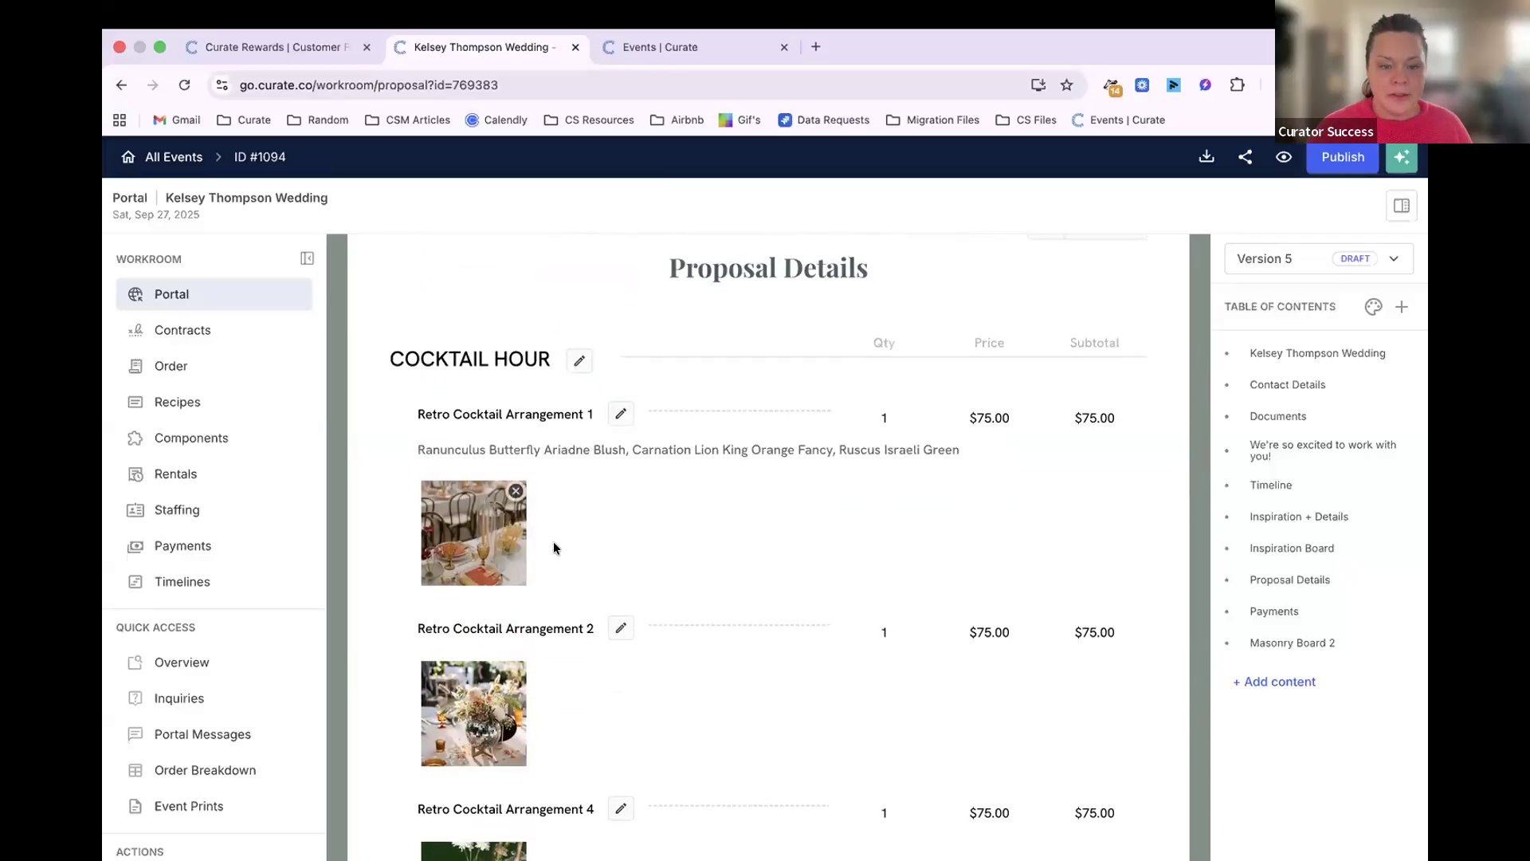
{"action": "scroll", "coordinate": [553, 546], "scroll_direction": "down", "scroll_amount": 3}
{"action": "scroll", "coordinate": [526, 446], "scroll_direction": "down", "scroll_amount": 4}
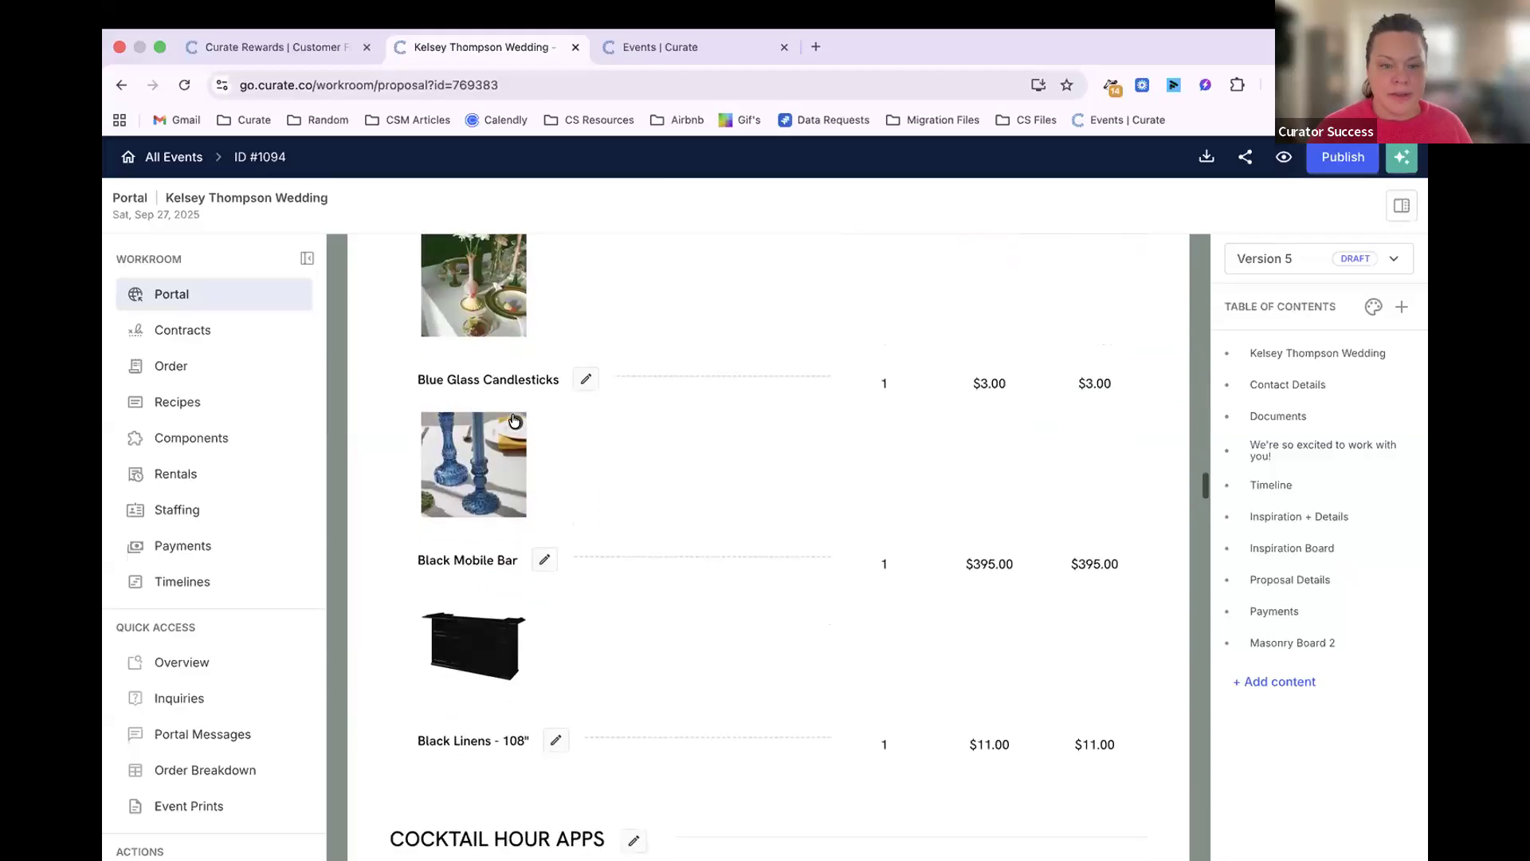
Delete the Blue Glass Candlesticks image from the Cocktail Hour items and undo the deletion, and repeat both once more.
{"action": "left_click", "coordinate": [516, 420]}
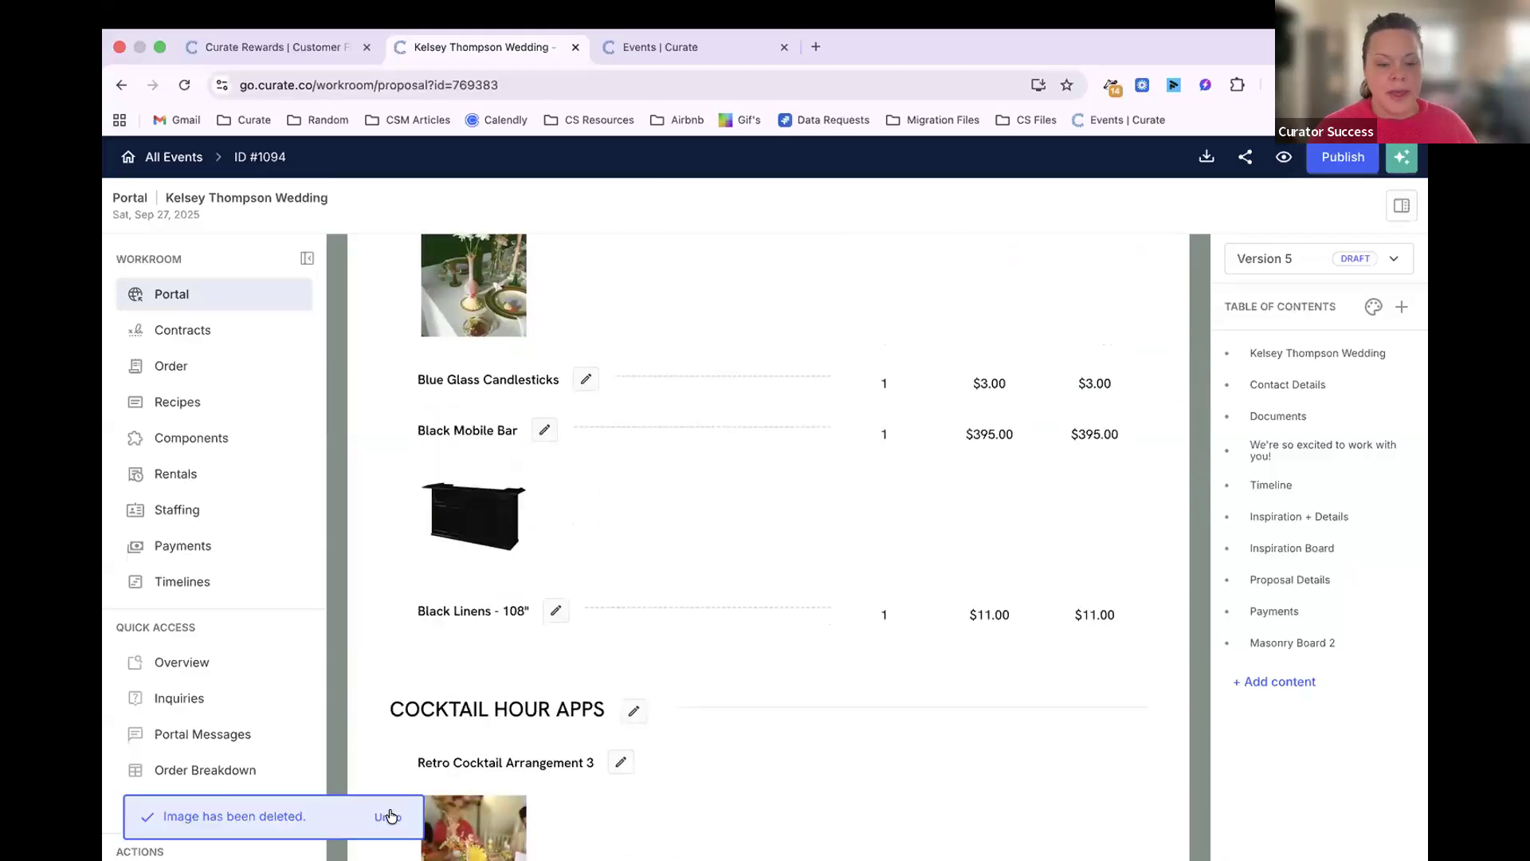
{"action": "left_click", "coordinate": [388, 817]}
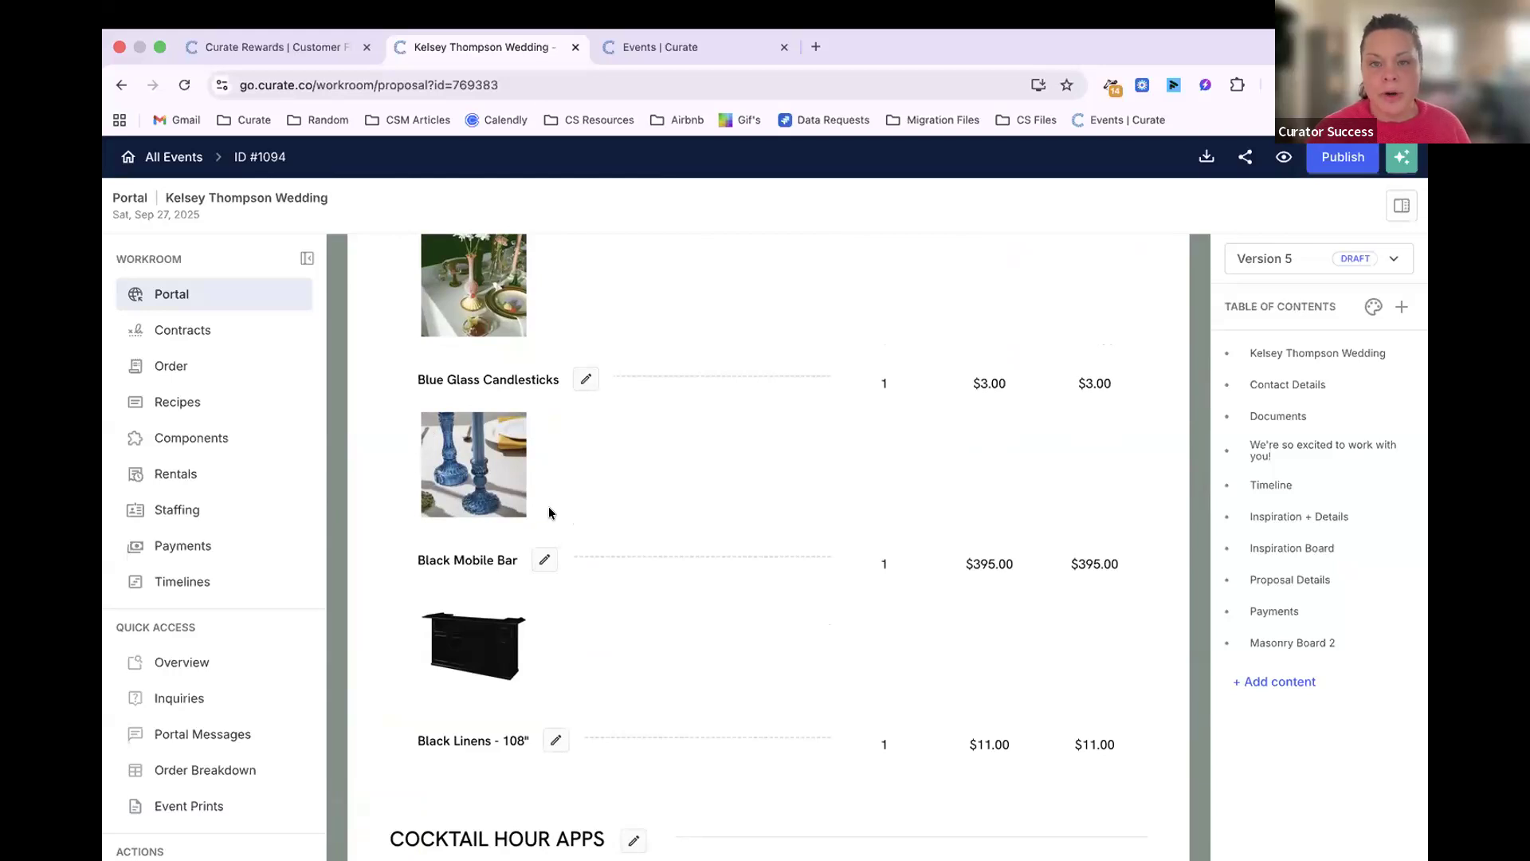
{"action": "mouse_move", "coordinate": [513, 424]}
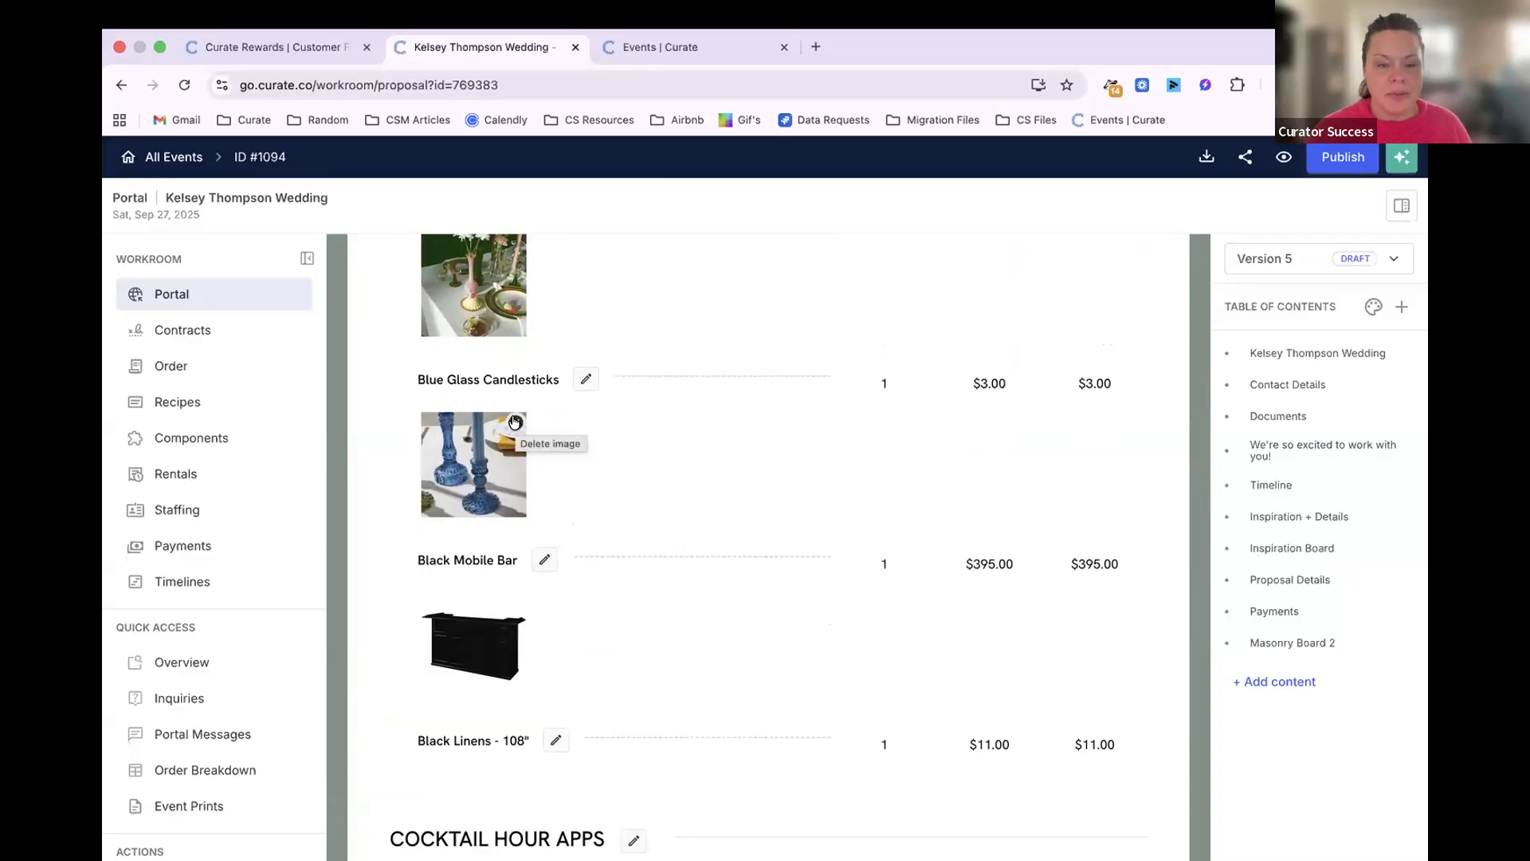
{"action": "scroll", "coordinate": [514, 422], "scroll_direction": "up", "scroll_amount": 2}
{"action": "mouse_move", "coordinate": [514, 548]}
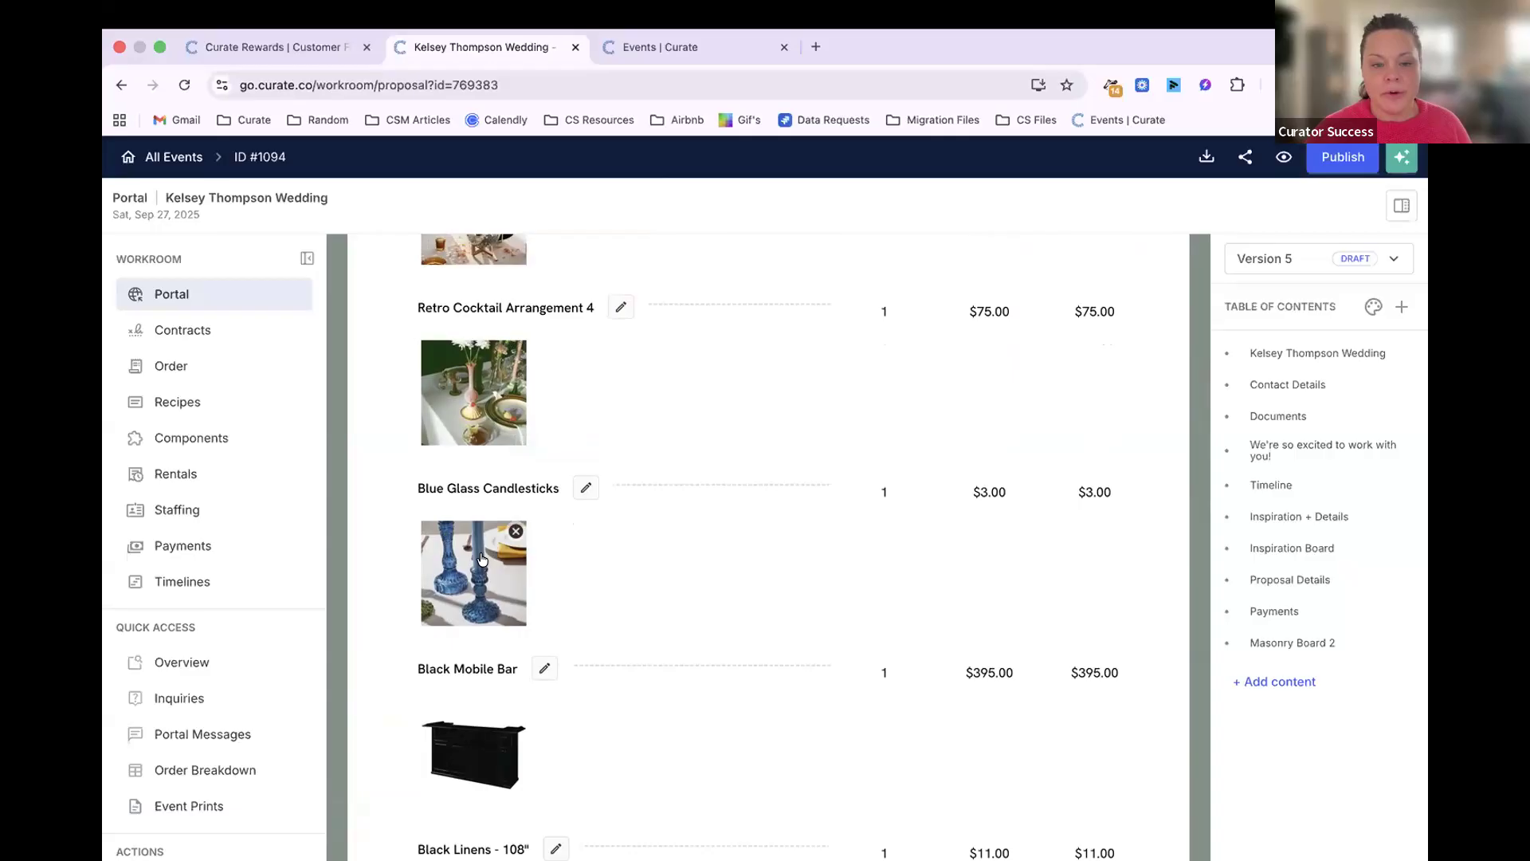
{"action": "scroll", "coordinate": [482, 559], "scroll_direction": "down", "scroll_amount": 1}
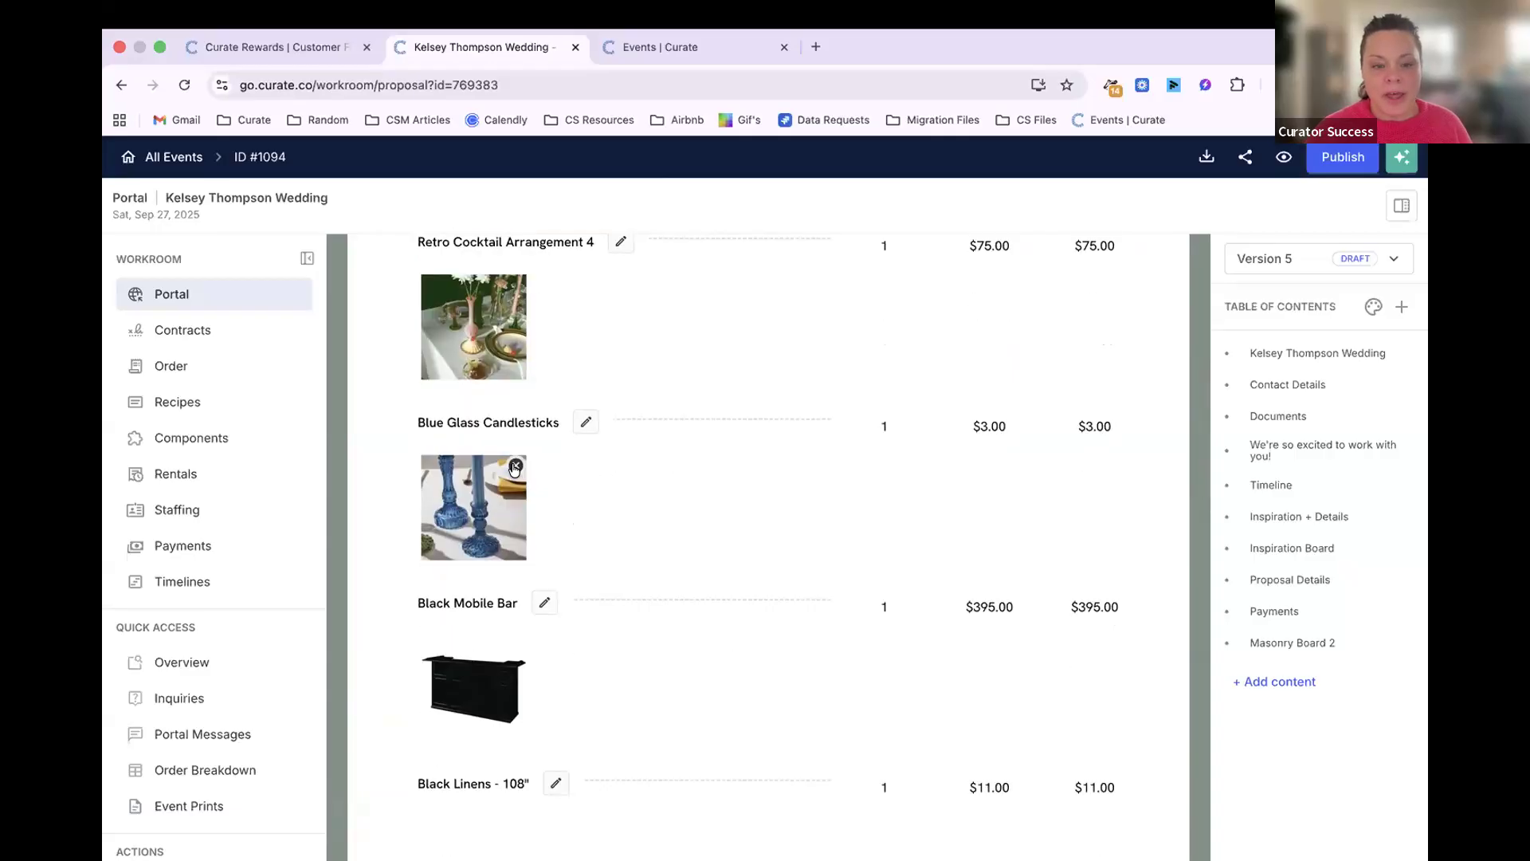
{"action": "left_click", "coordinate": [515, 465]}
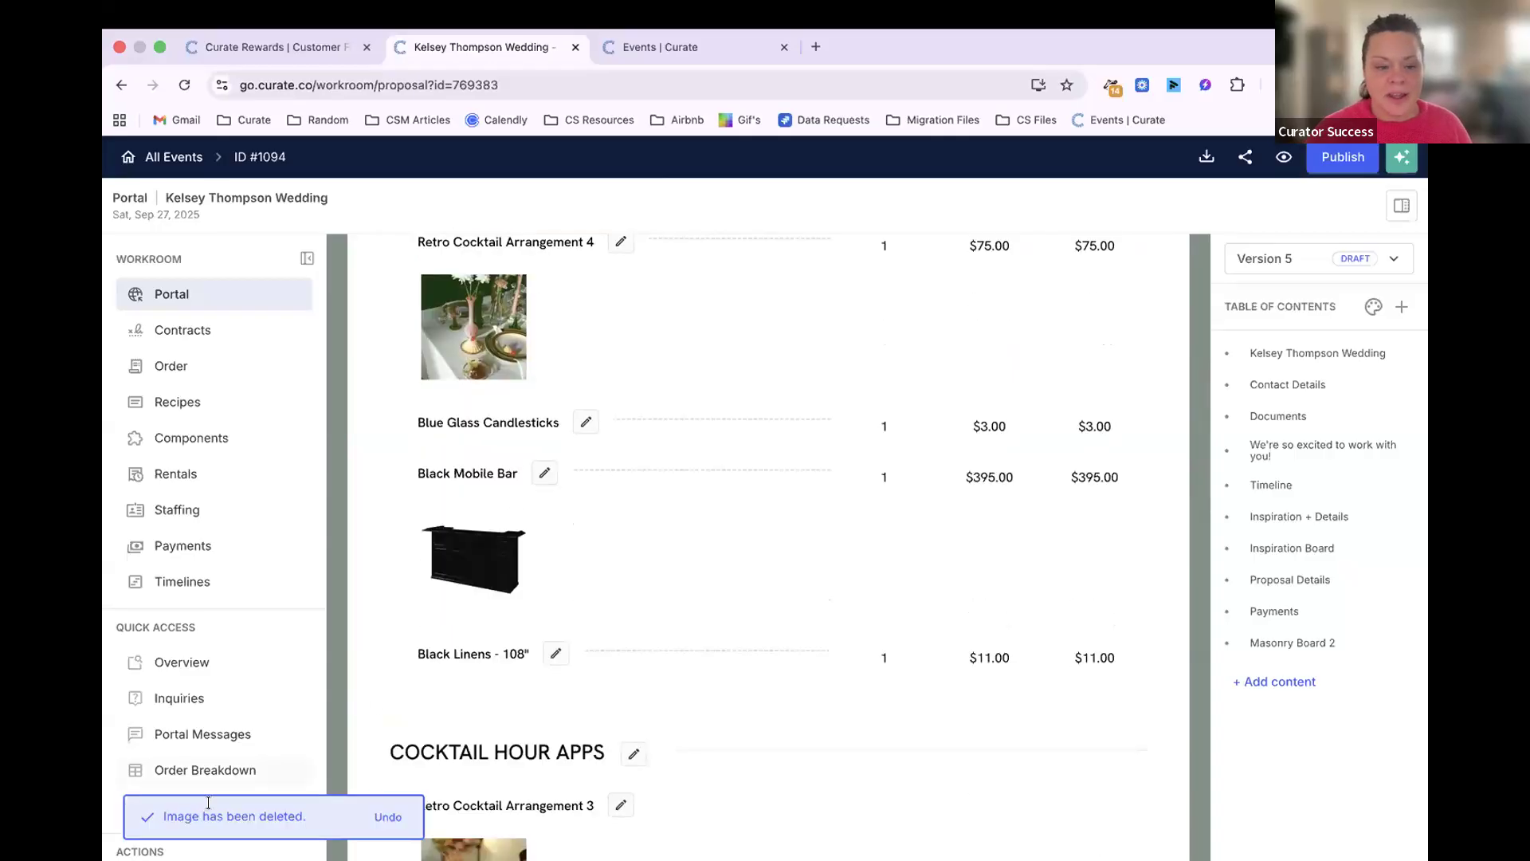
{"action": "left_click", "coordinate": [389, 817]}
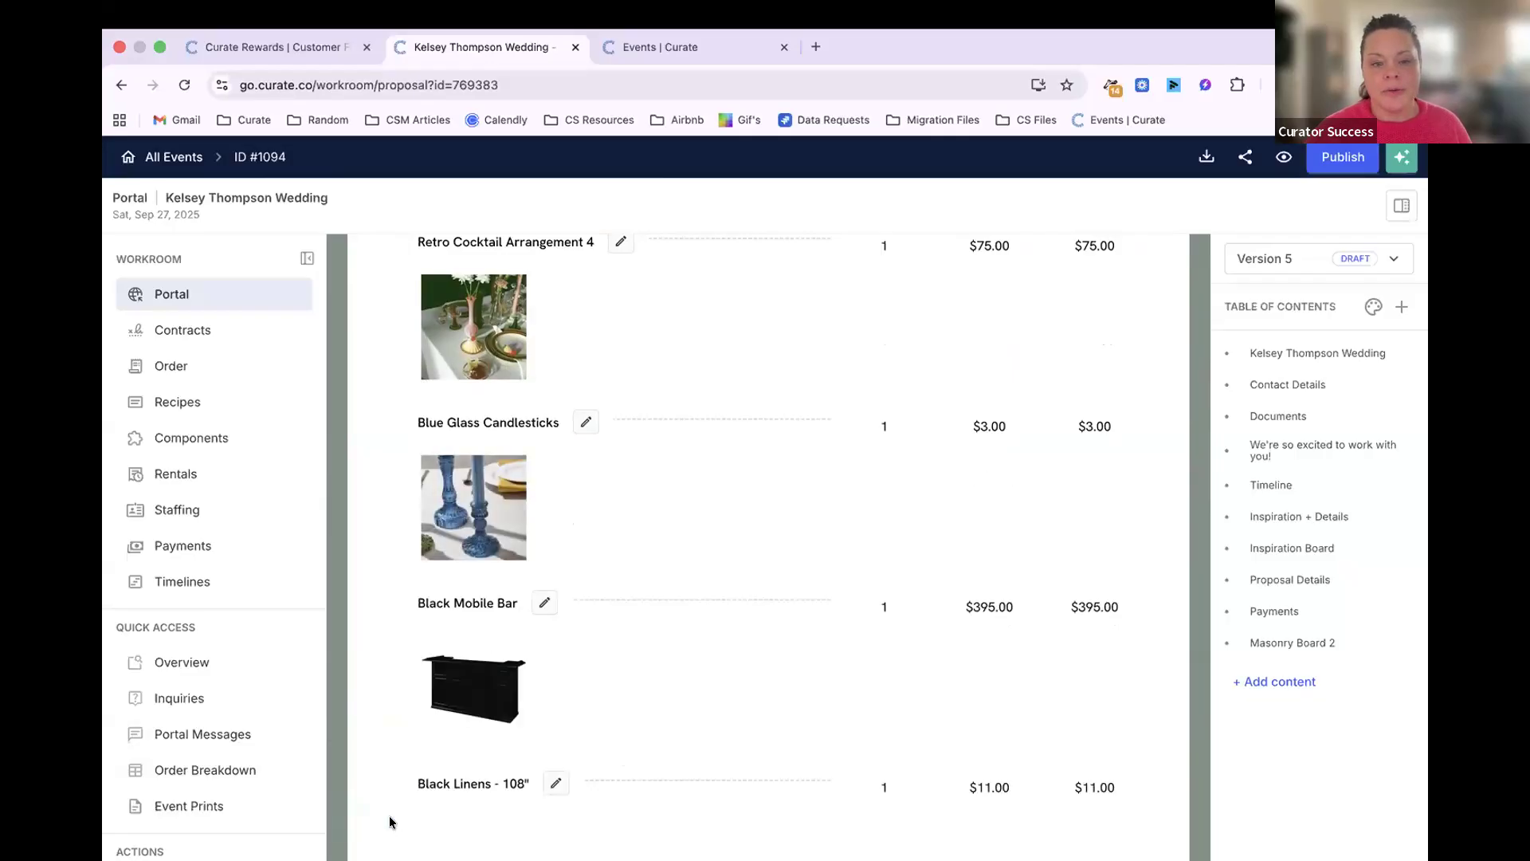
Review the proposal from the Cocktail Hour item images back up to the "We're so excited to work with you!" section.
{"action": "mouse_move", "coordinate": [438, 518]}
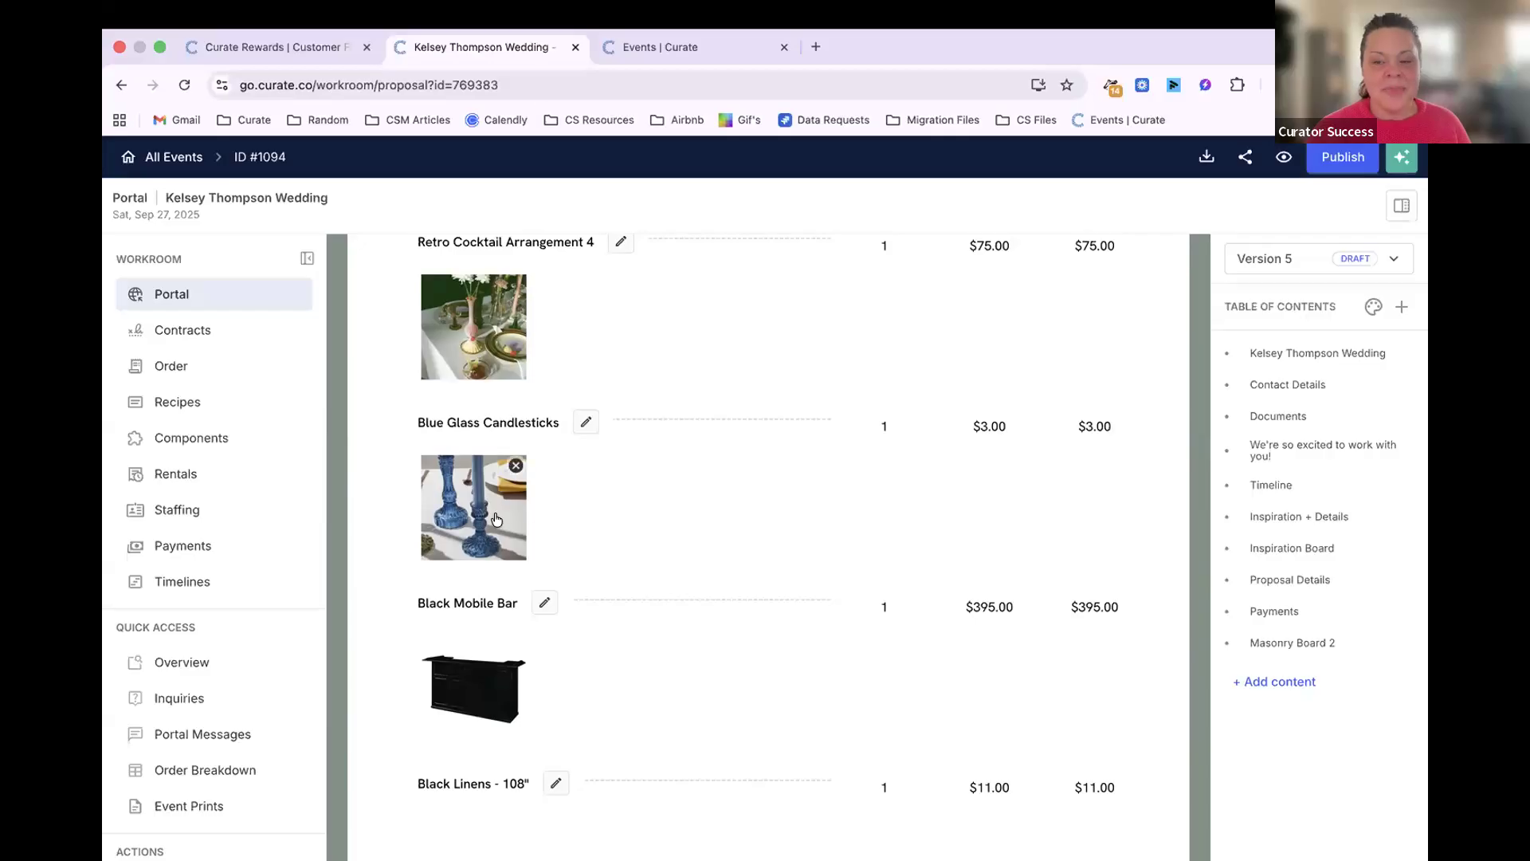
{"action": "scroll", "coordinate": [495, 519], "scroll_direction": "up", "scroll_amount": 2}
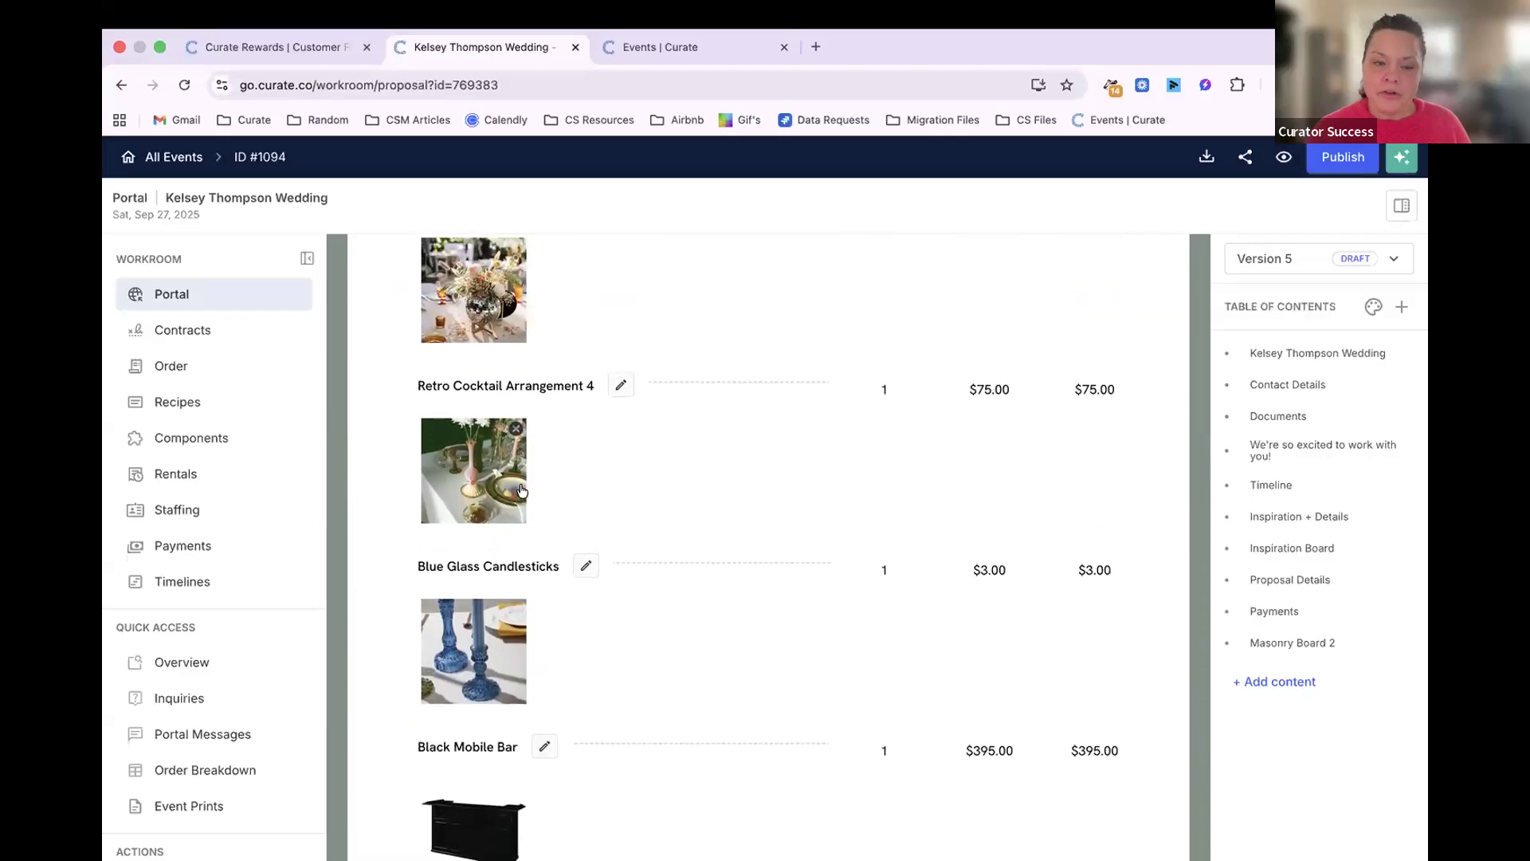
{"action": "scroll", "coordinate": [522, 491], "scroll_direction": "up", "scroll_amount": 3}
{"action": "scroll", "coordinate": [572, 454], "scroll_direction": "up", "scroll_amount": 1}
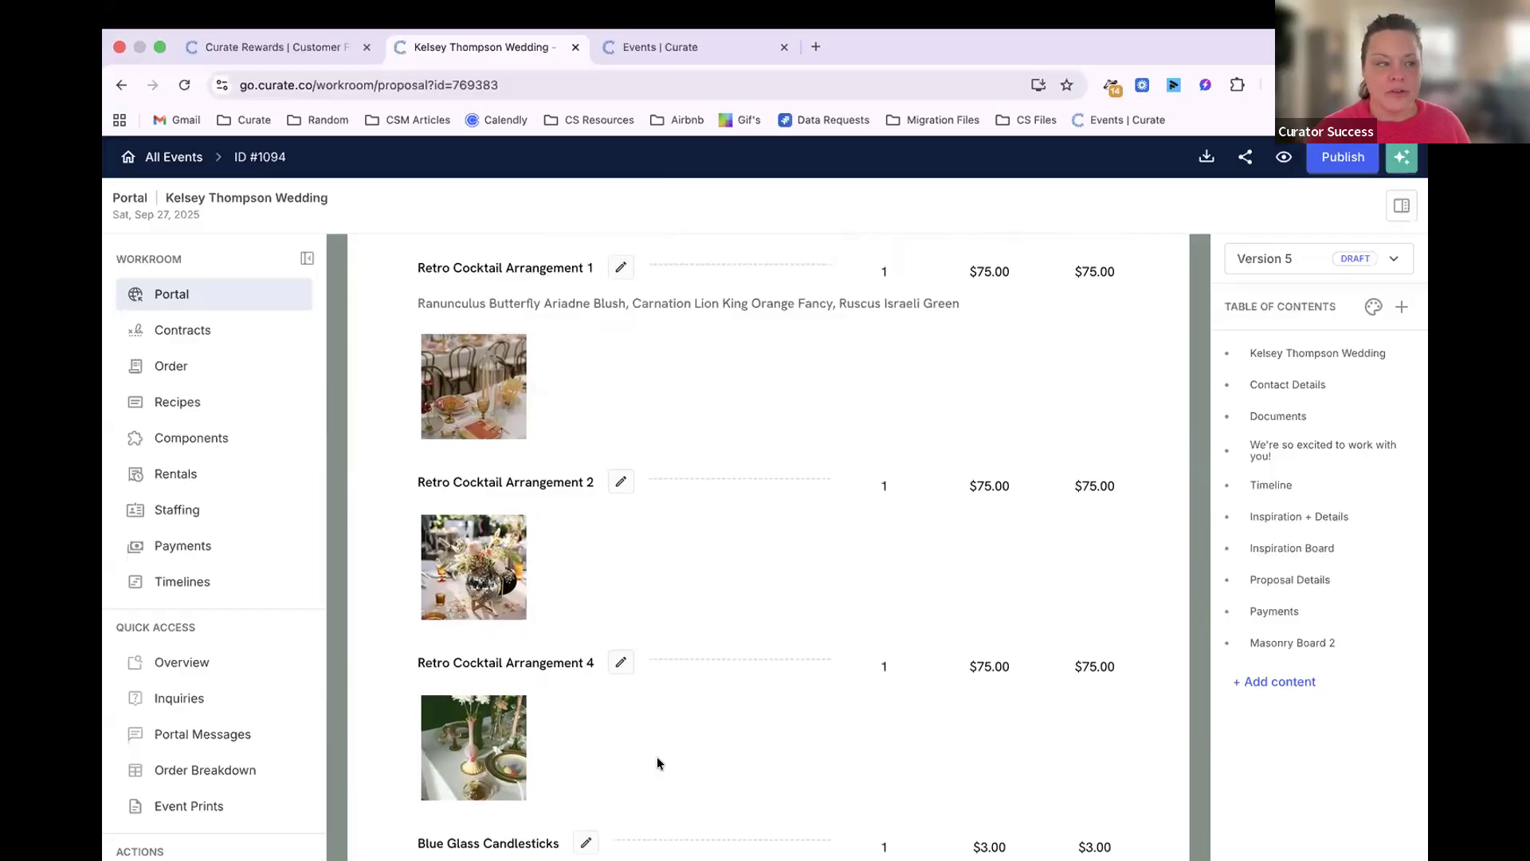
{"action": "scroll", "coordinate": [657, 757], "scroll_direction": "down", "scroll_amount": 3}
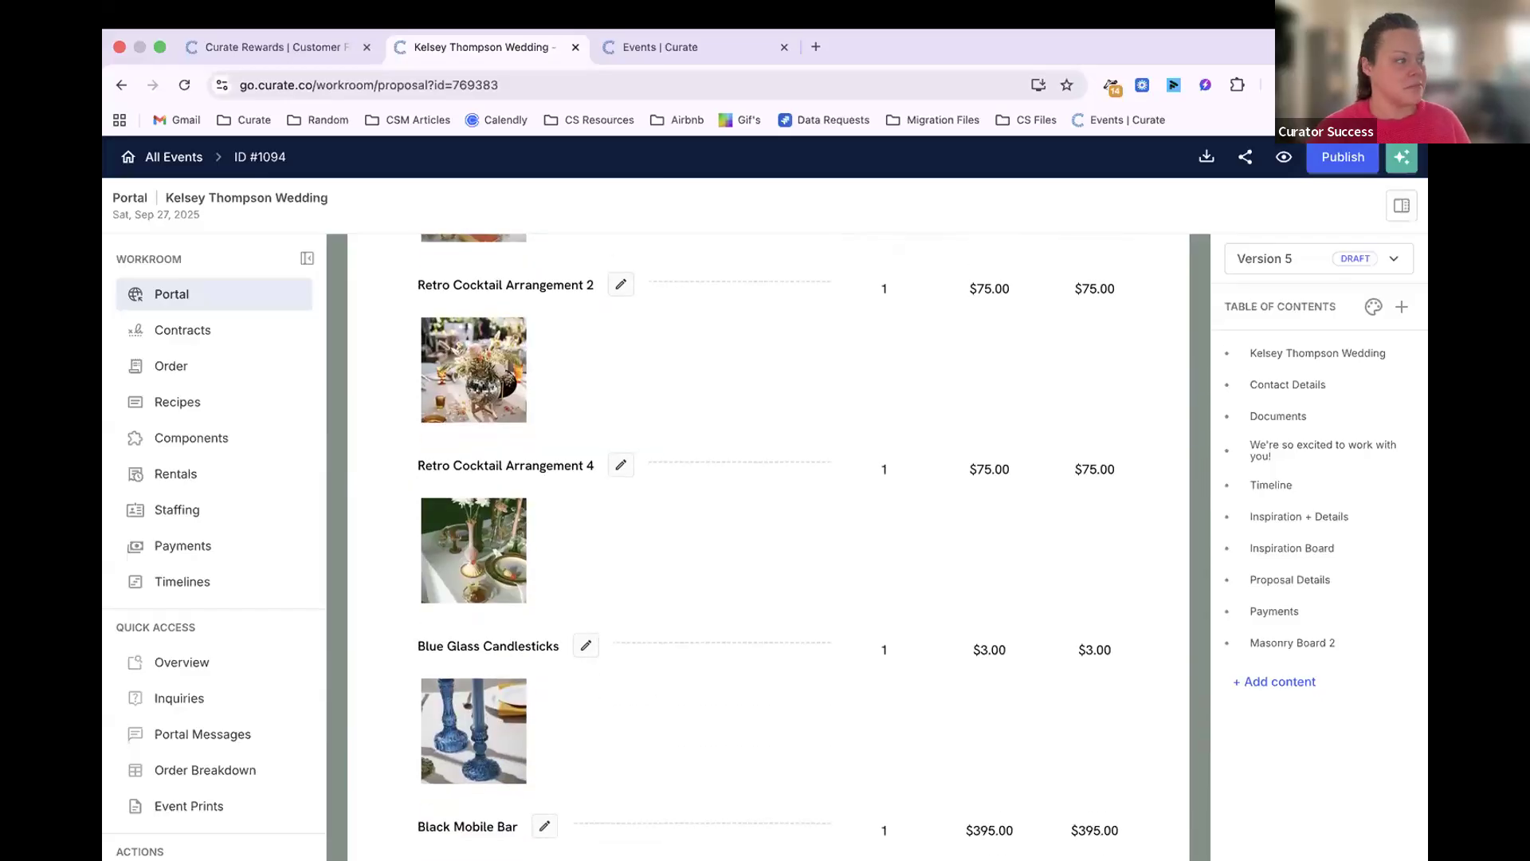
{"action": "scroll", "coordinate": [885, 648], "scroll_direction": "up", "scroll_amount": 8}
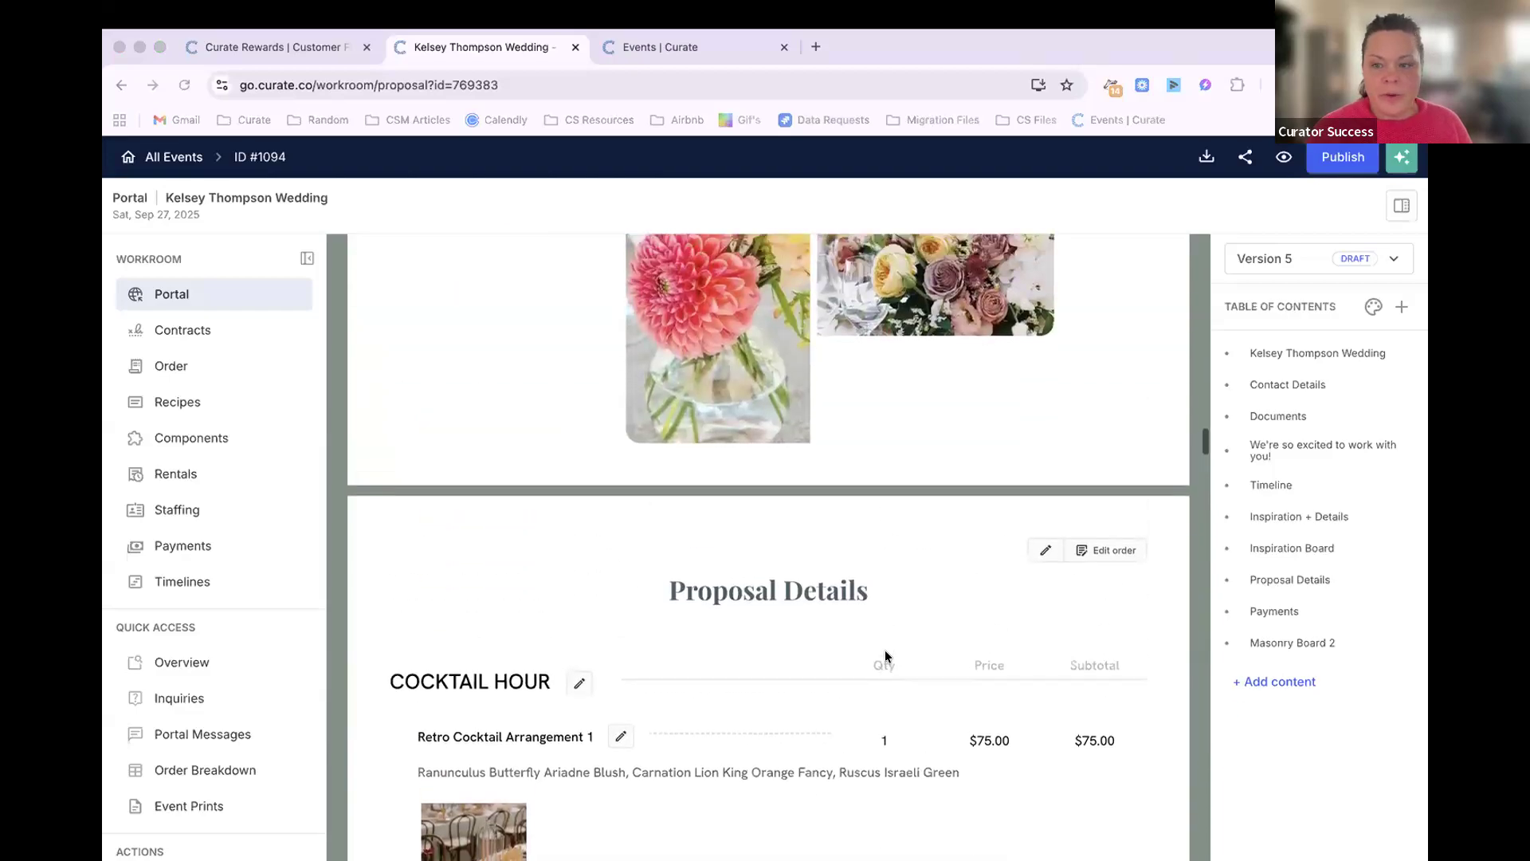
{"action": "scroll", "coordinate": [885, 648], "scroll_direction": "up", "scroll_amount": 15}
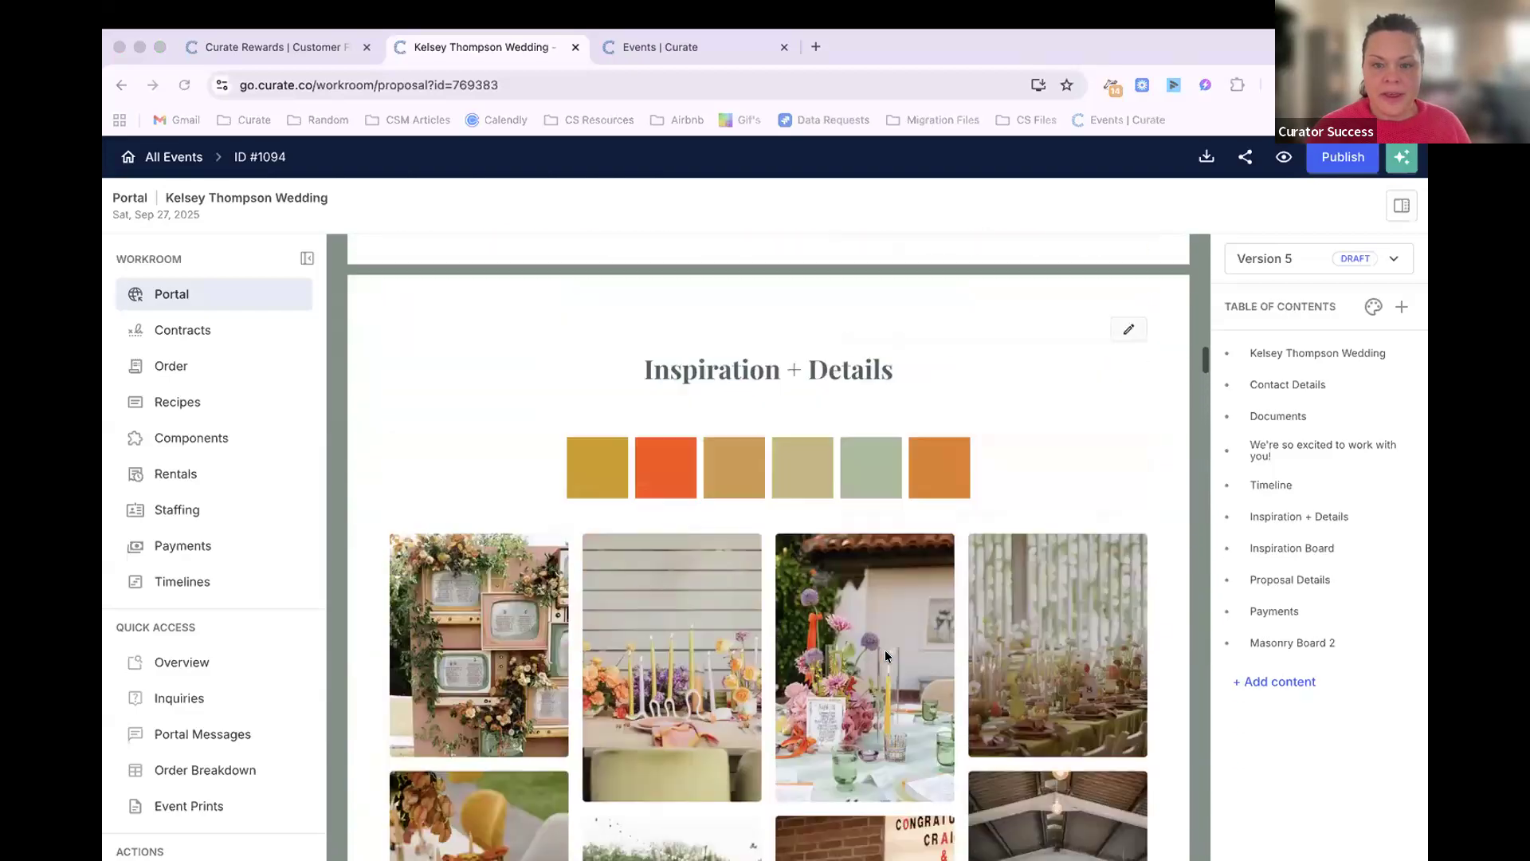
{"action": "scroll", "coordinate": [885, 654], "scroll_direction": "up", "scroll_amount": 10}
{"action": "scroll", "coordinate": [885, 652], "scroll_direction": "up", "scroll_amount": 4}
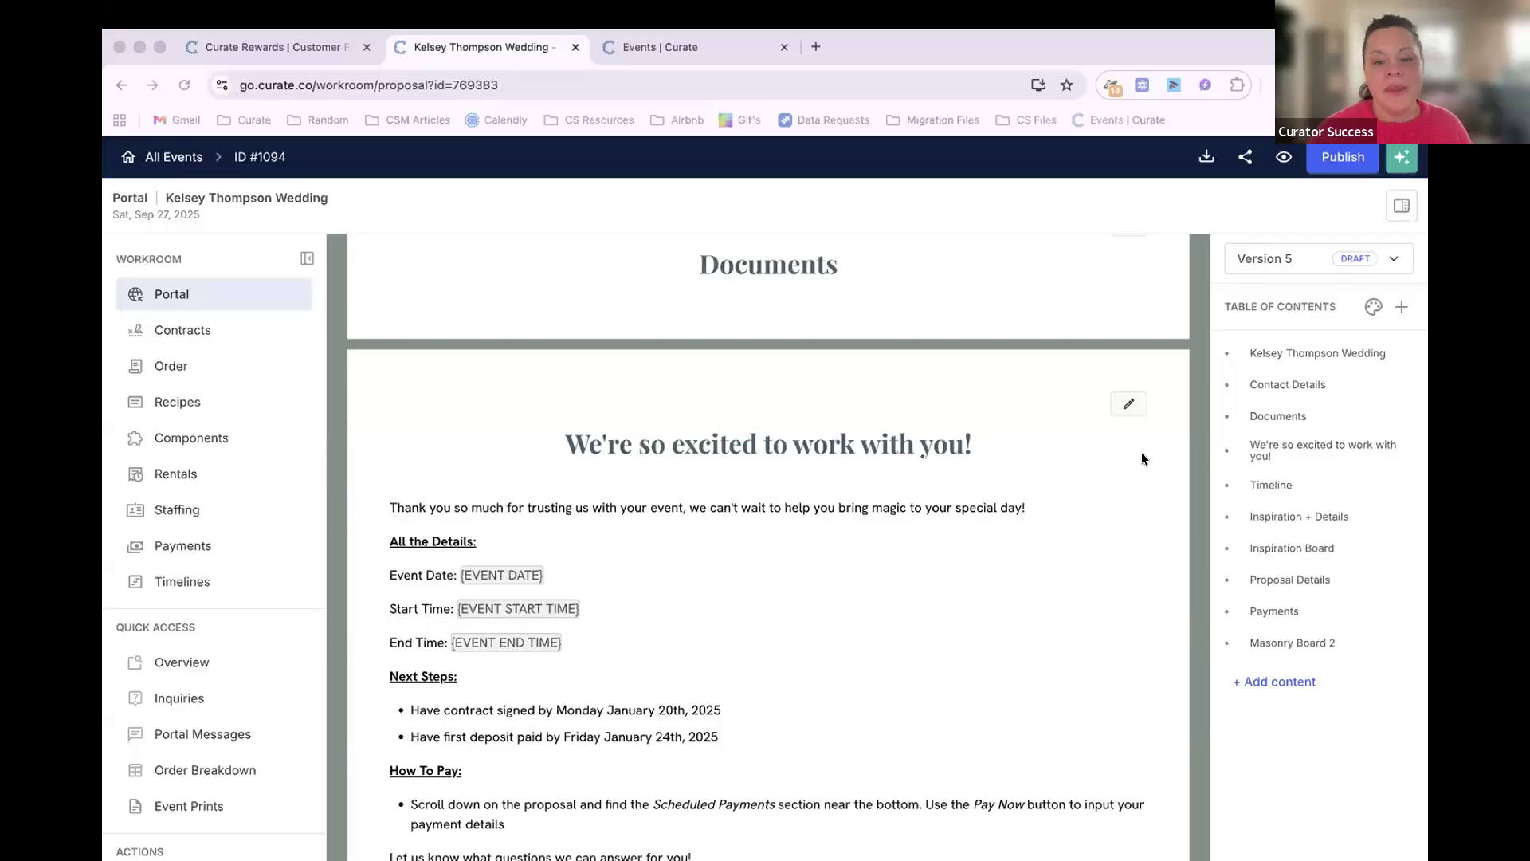
Open the "We're so excited to work with you!" section for editing and browse the personalization placeholders available for its body text.
{"action": "left_click", "coordinate": [1128, 404]}
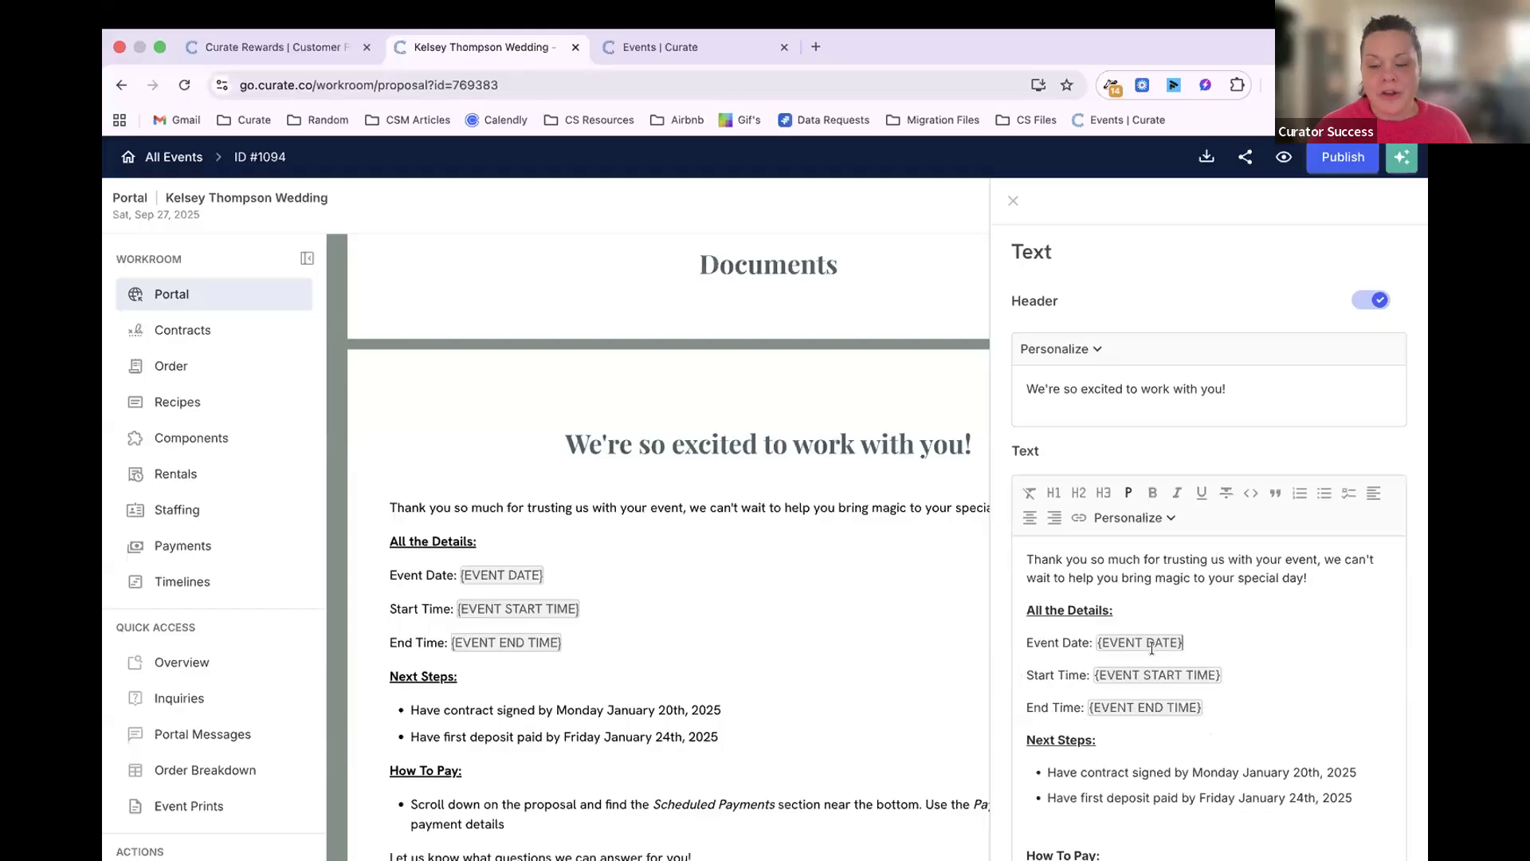
{"action": "left_click", "coordinate": [1122, 518]}
{"action": "scroll", "coordinate": [1165, 723], "scroll_direction": "down", "scroll_amount": 10}
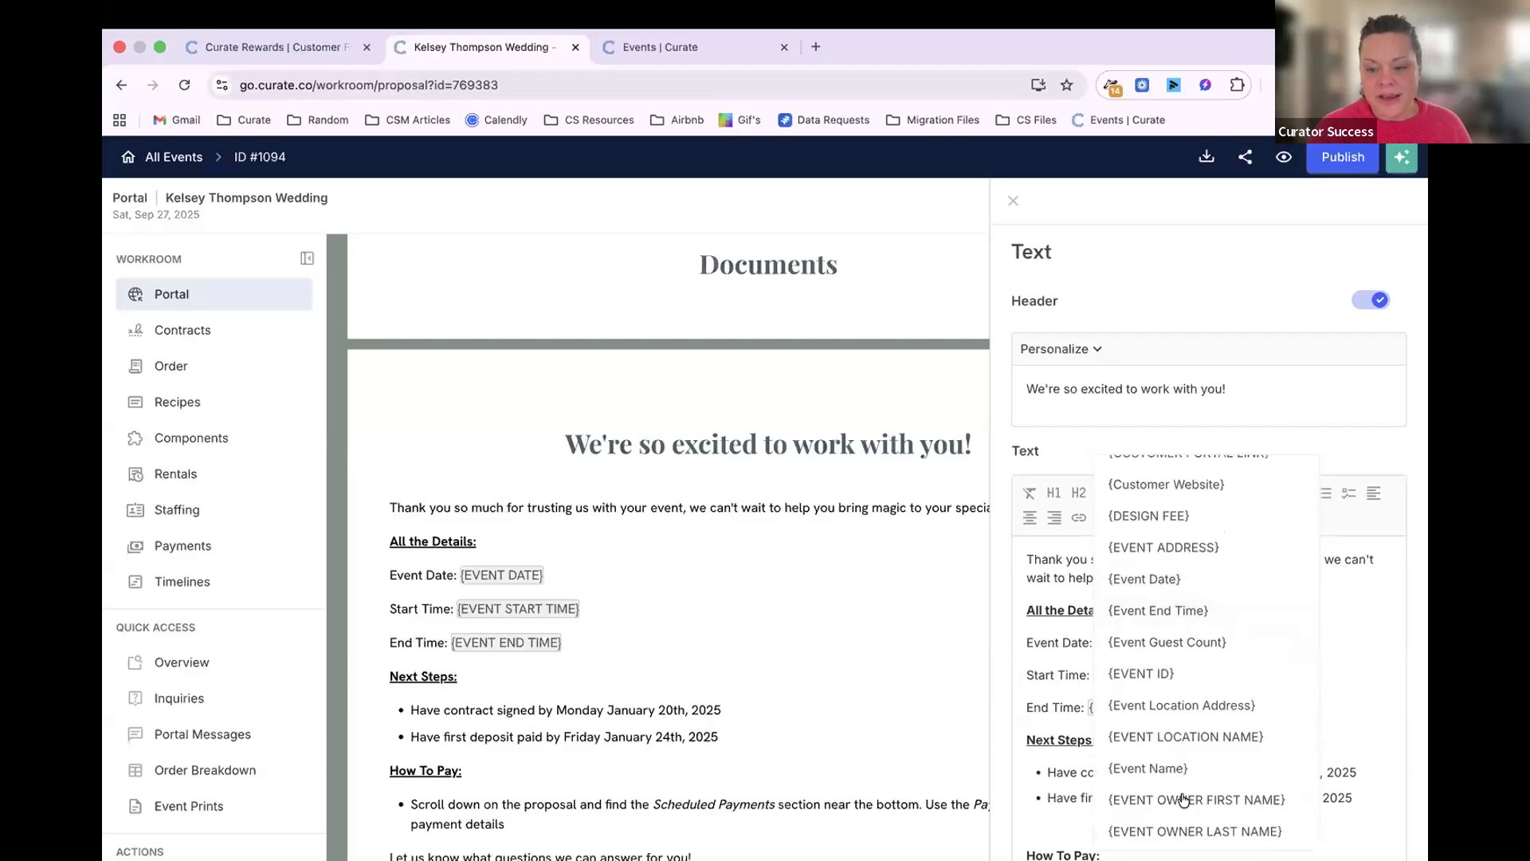
{"action": "scroll", "coordinate": [1193, 637], "scroll_direction": "down", "scroll_amount": 3}
{"action": "left_click", "coordinate": [1338, 633]}
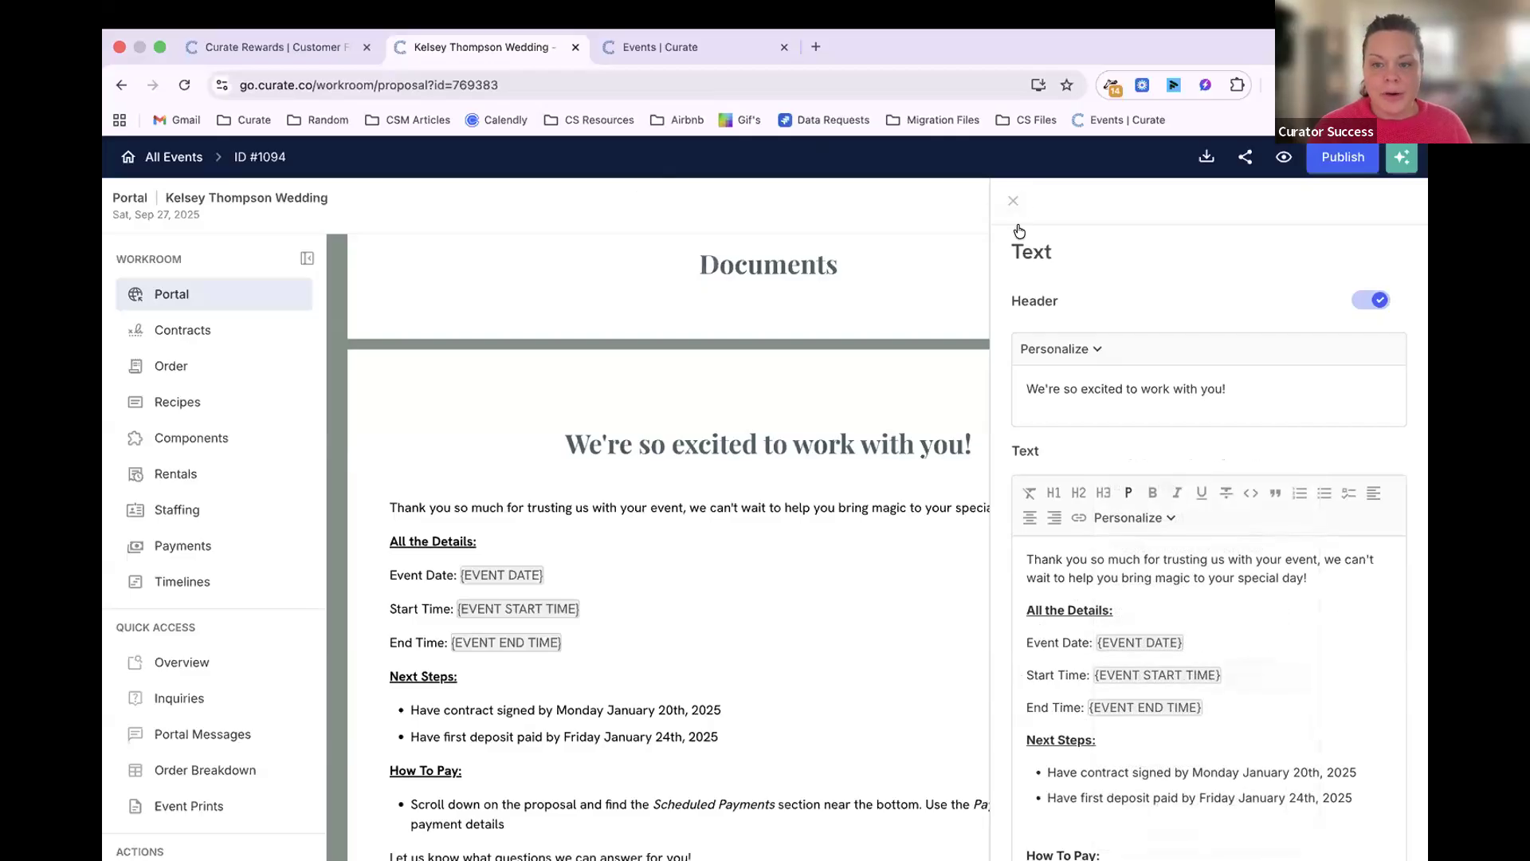
Highlight the section's header text and its {EVENT START TIME} placeholder, leaving the text editor closed.
{"action": "left_click_drag", "start_coordinate": [1241, 388], "coordinate": [982, 391]}
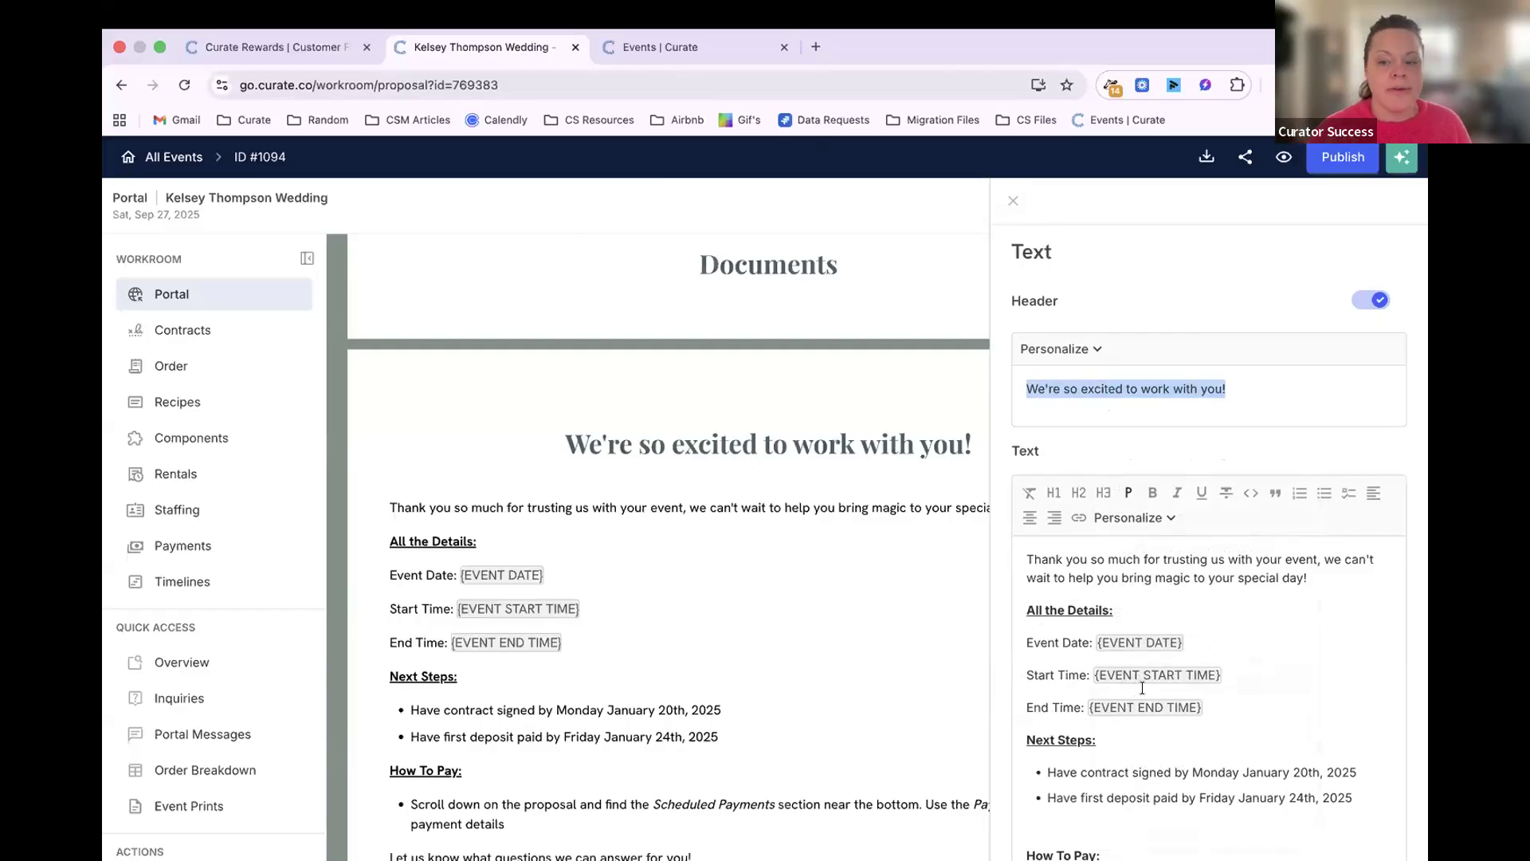
{"action": "left_click", "coordinate": [1009, 202]}
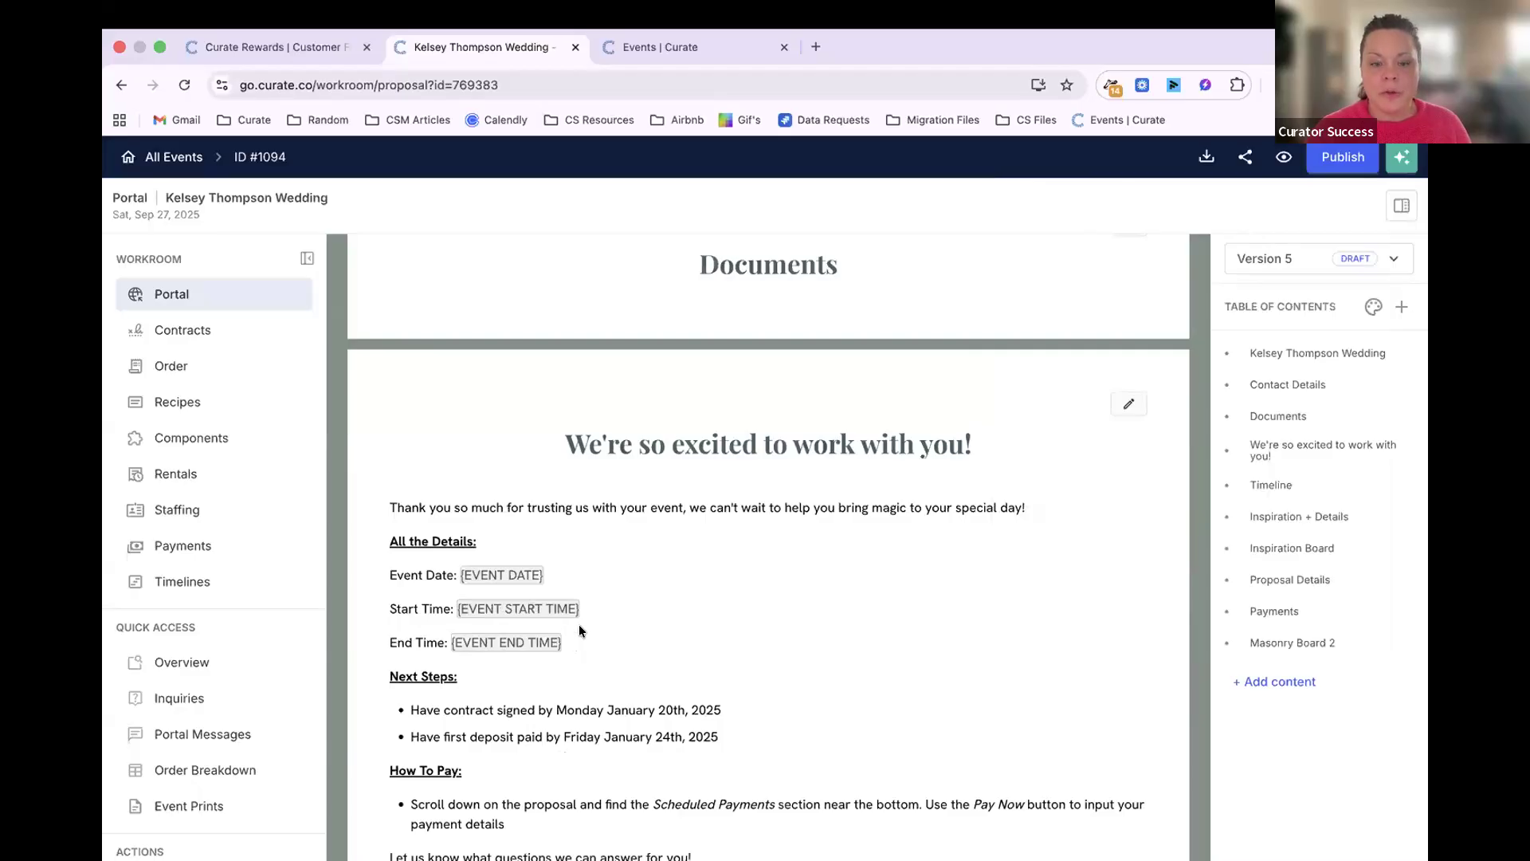
{"action": "left_click_drag", "start_coordinate": [585, 612], "coordinate": [451, 610]}
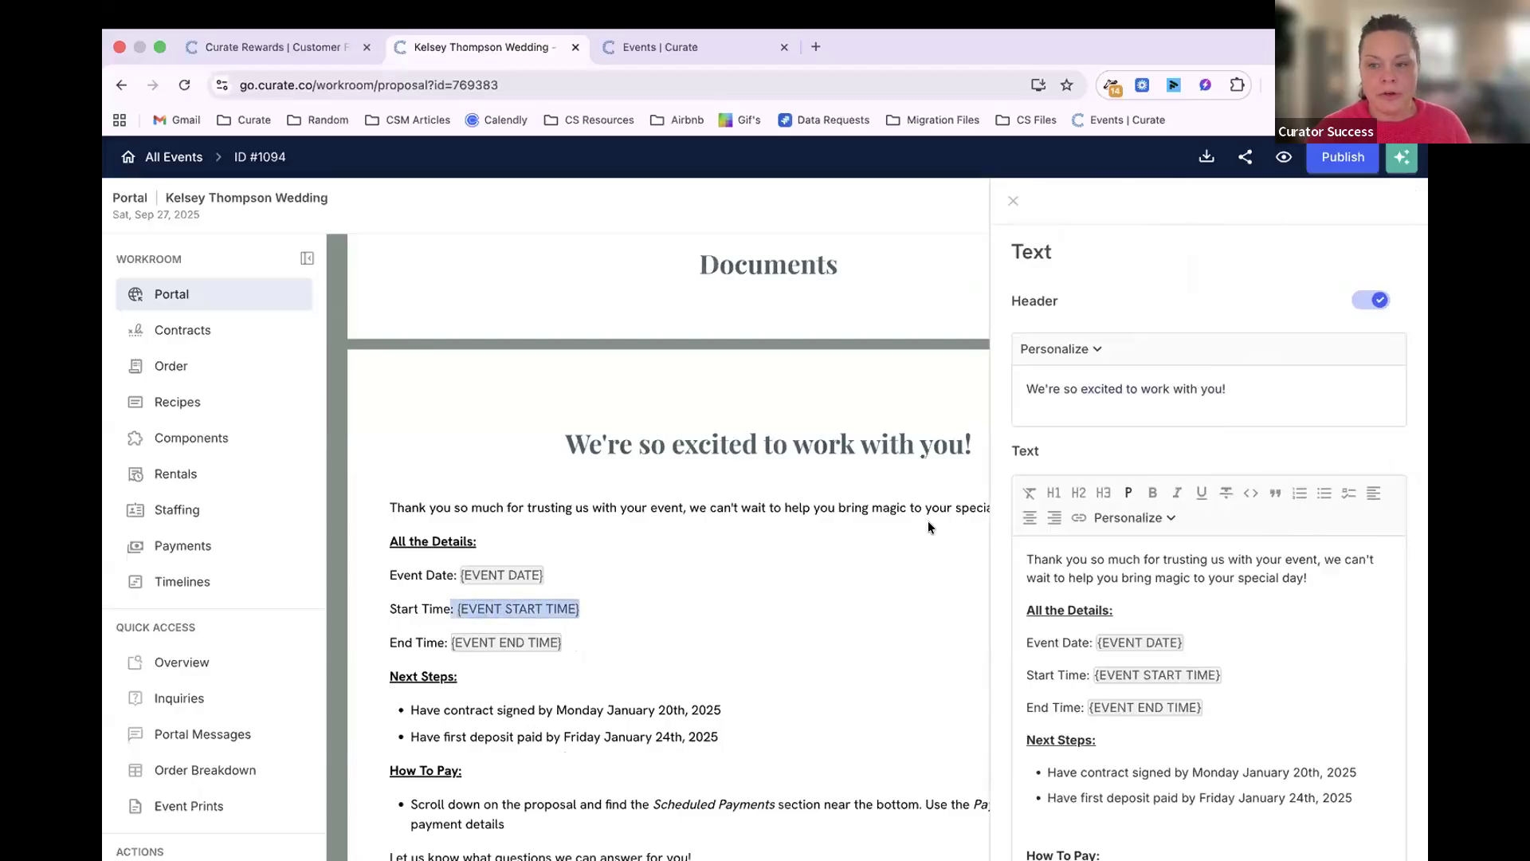
{"action": "left_click", "coordinate": [1013, 200]}
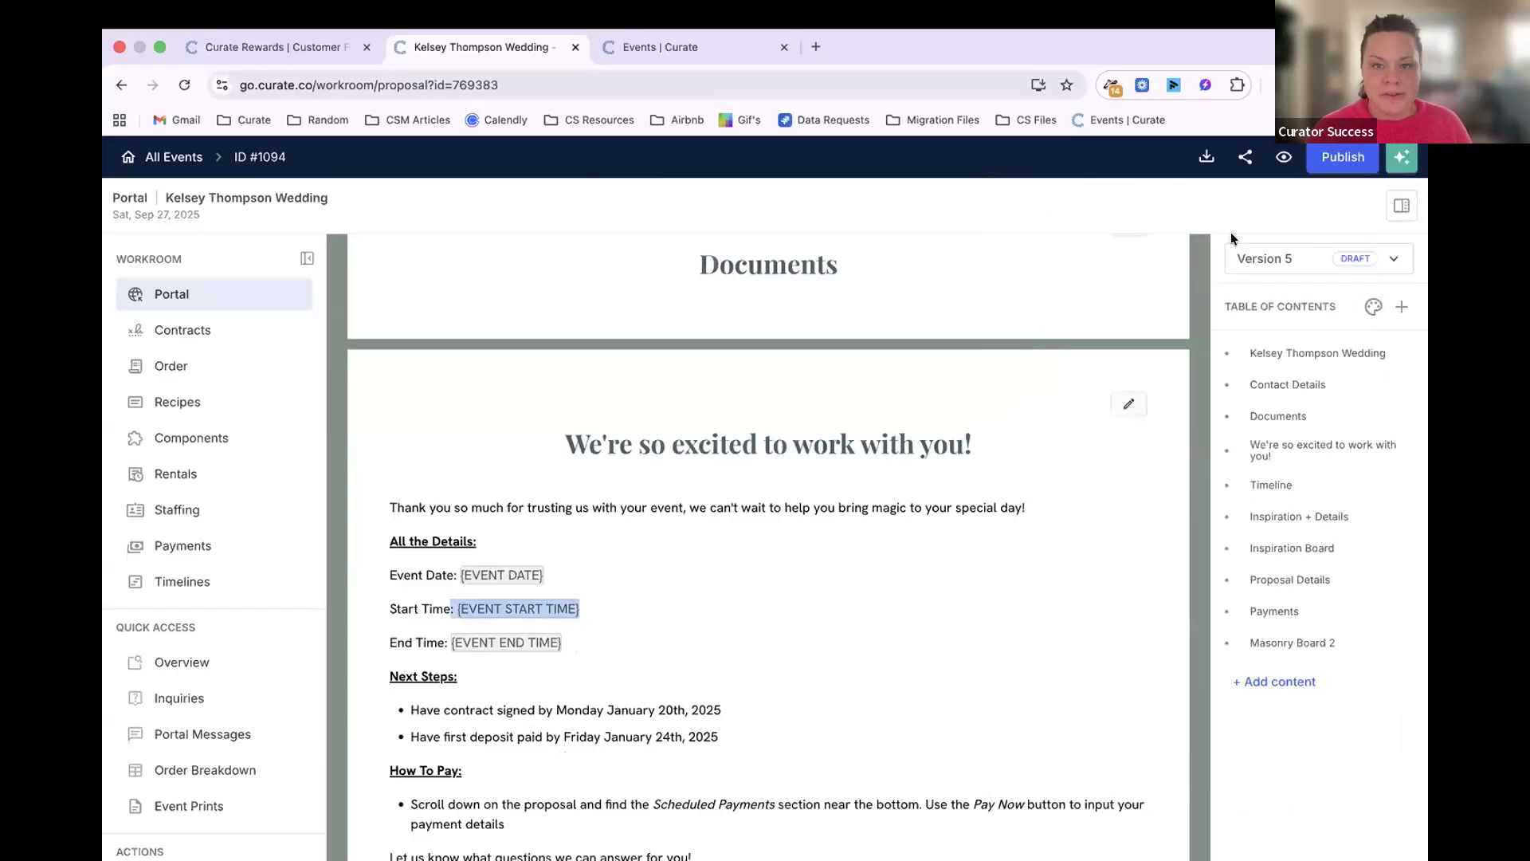
Preview the portal as the client, check the event date and times in the welcome text, and exit the client view.
{"action": "left_click", "coordinate": [1282, 159]}
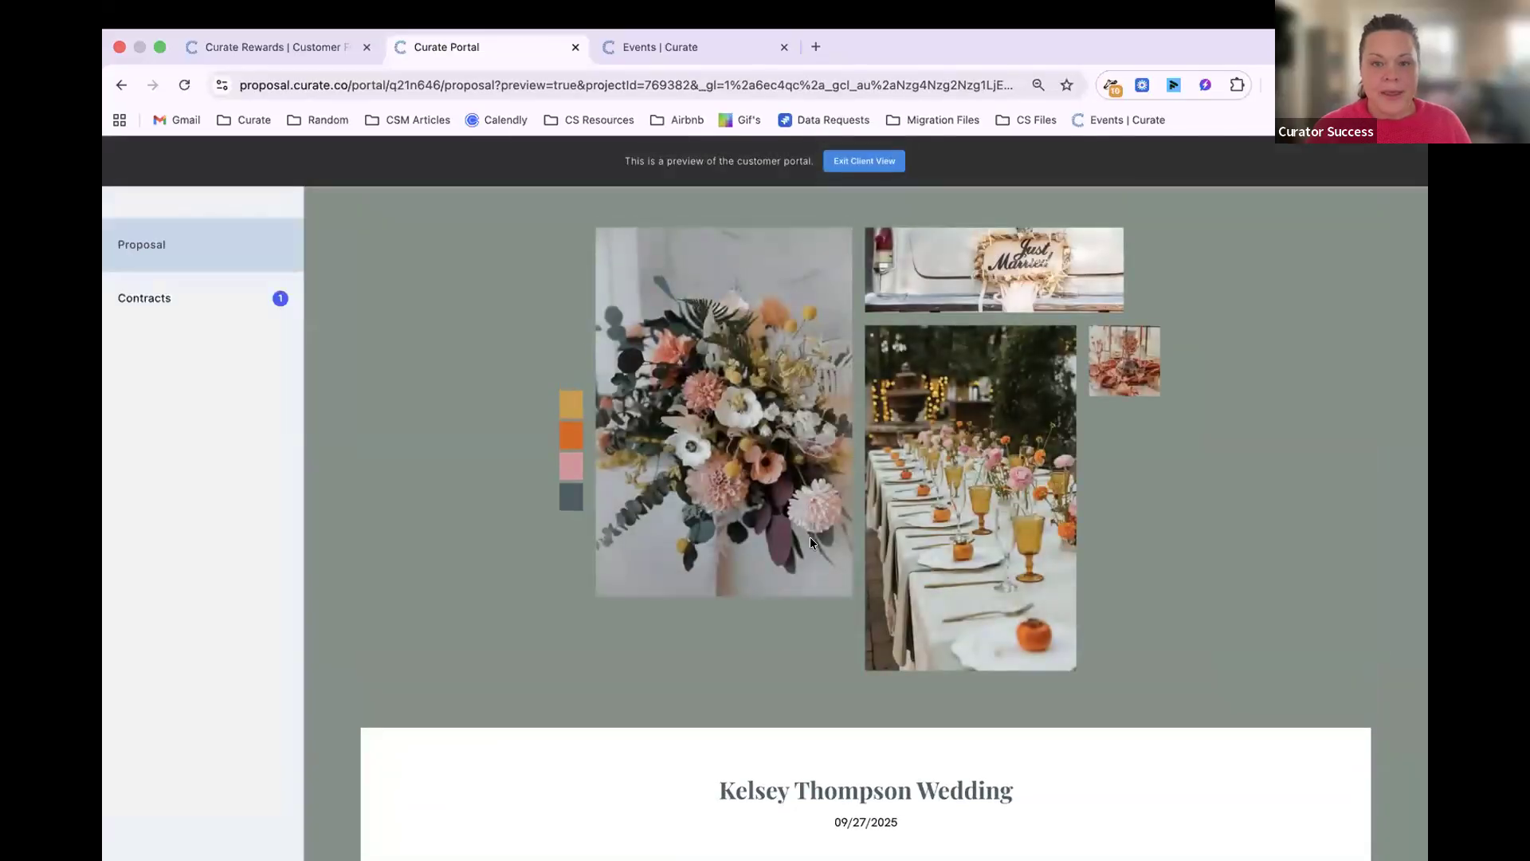
{"action": "scroll", "coordinate": [809, 538], "scroll_direction": "down", "scroll_amount": 10}
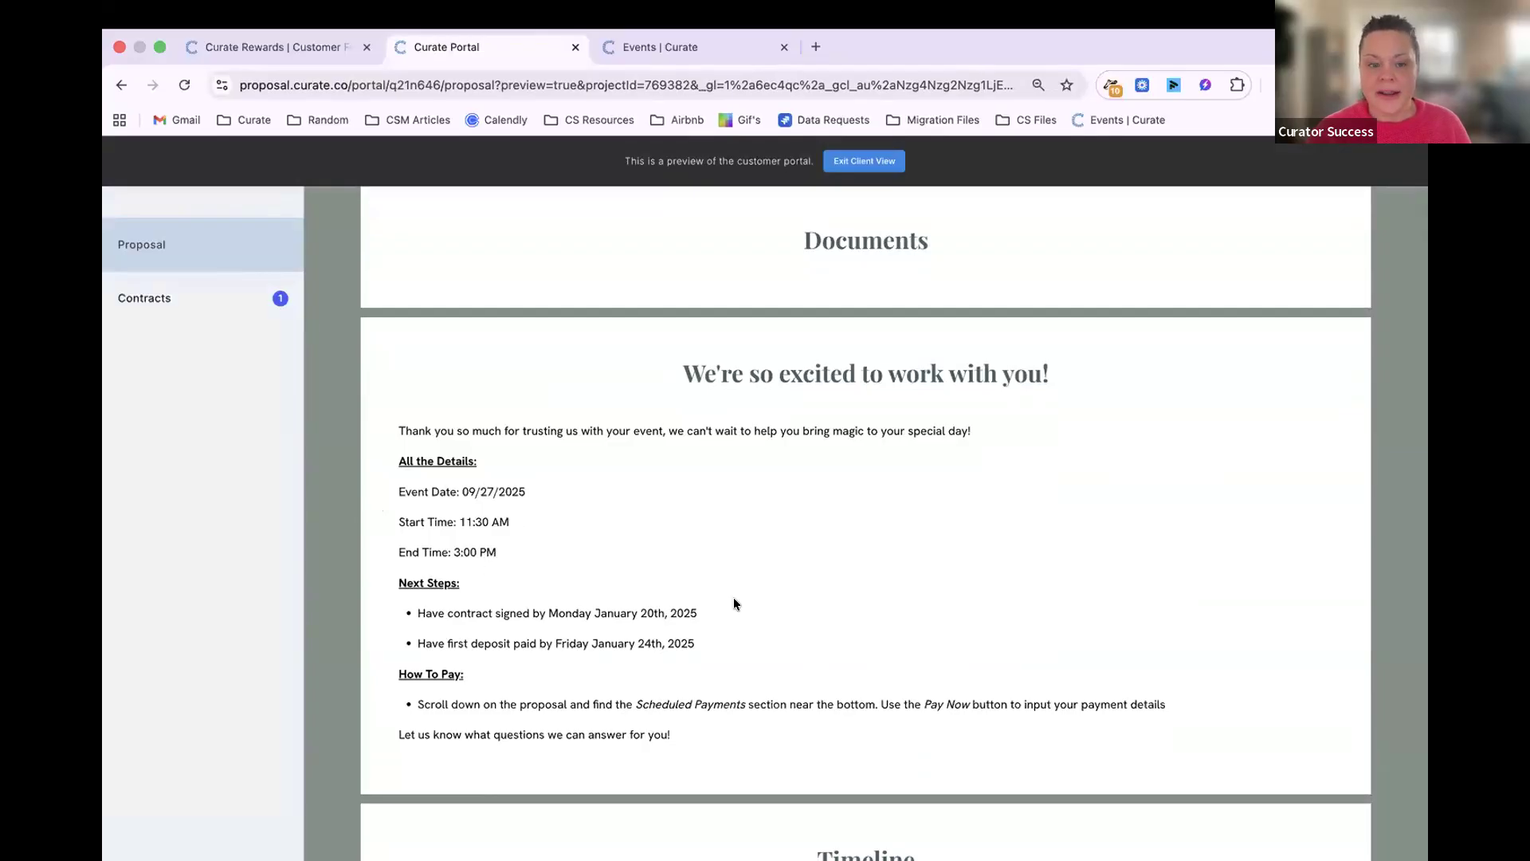
{"action": "scroll", "coordinate": [733, 604], "scroll_direction": "up", "scroll_amount": 2}
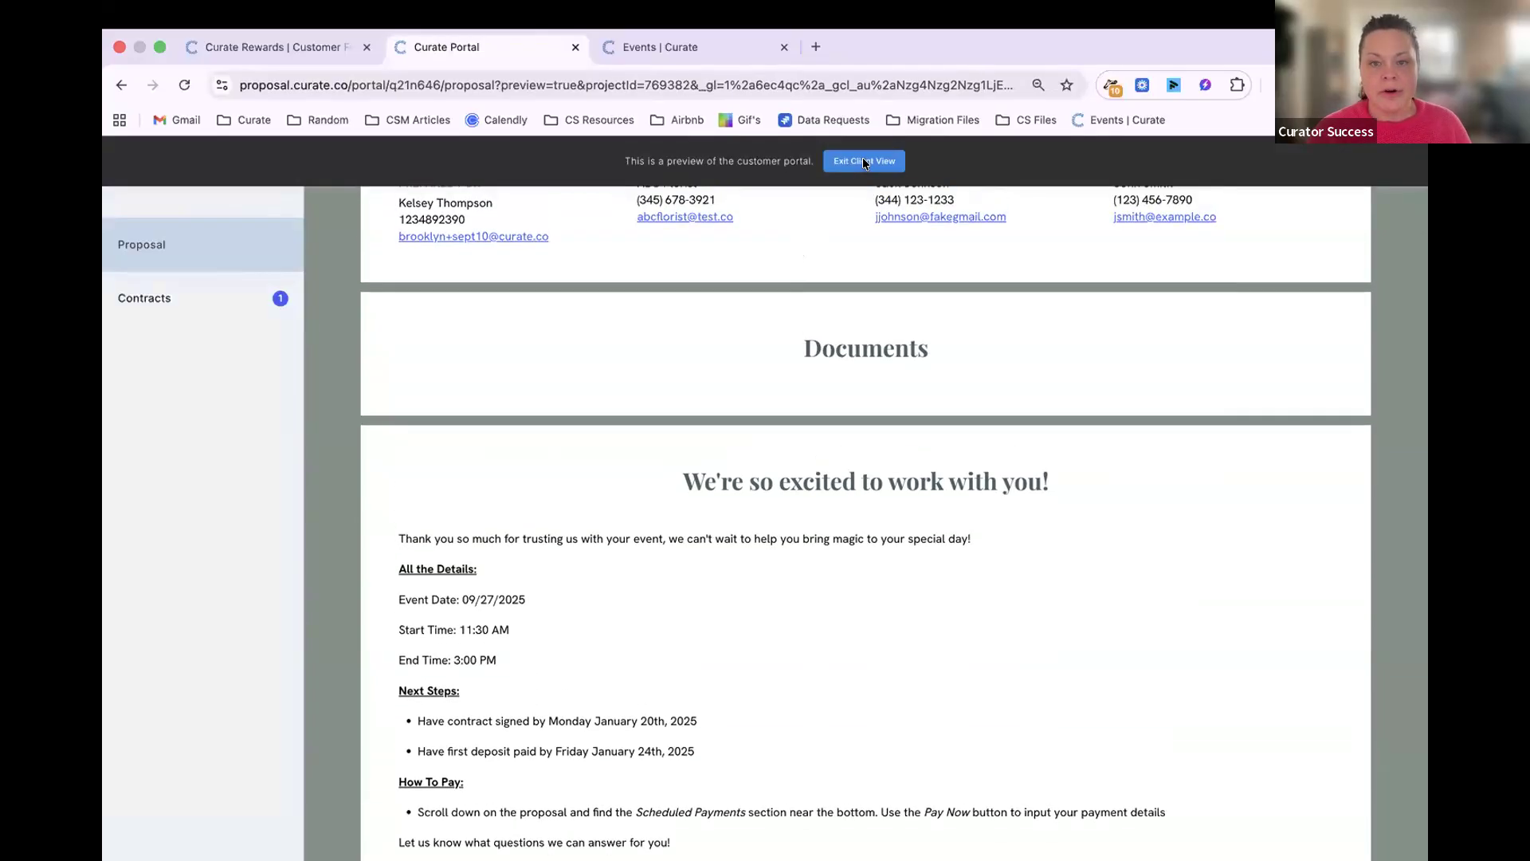
{"action": "left_click", "coordinate": [854, 163]}
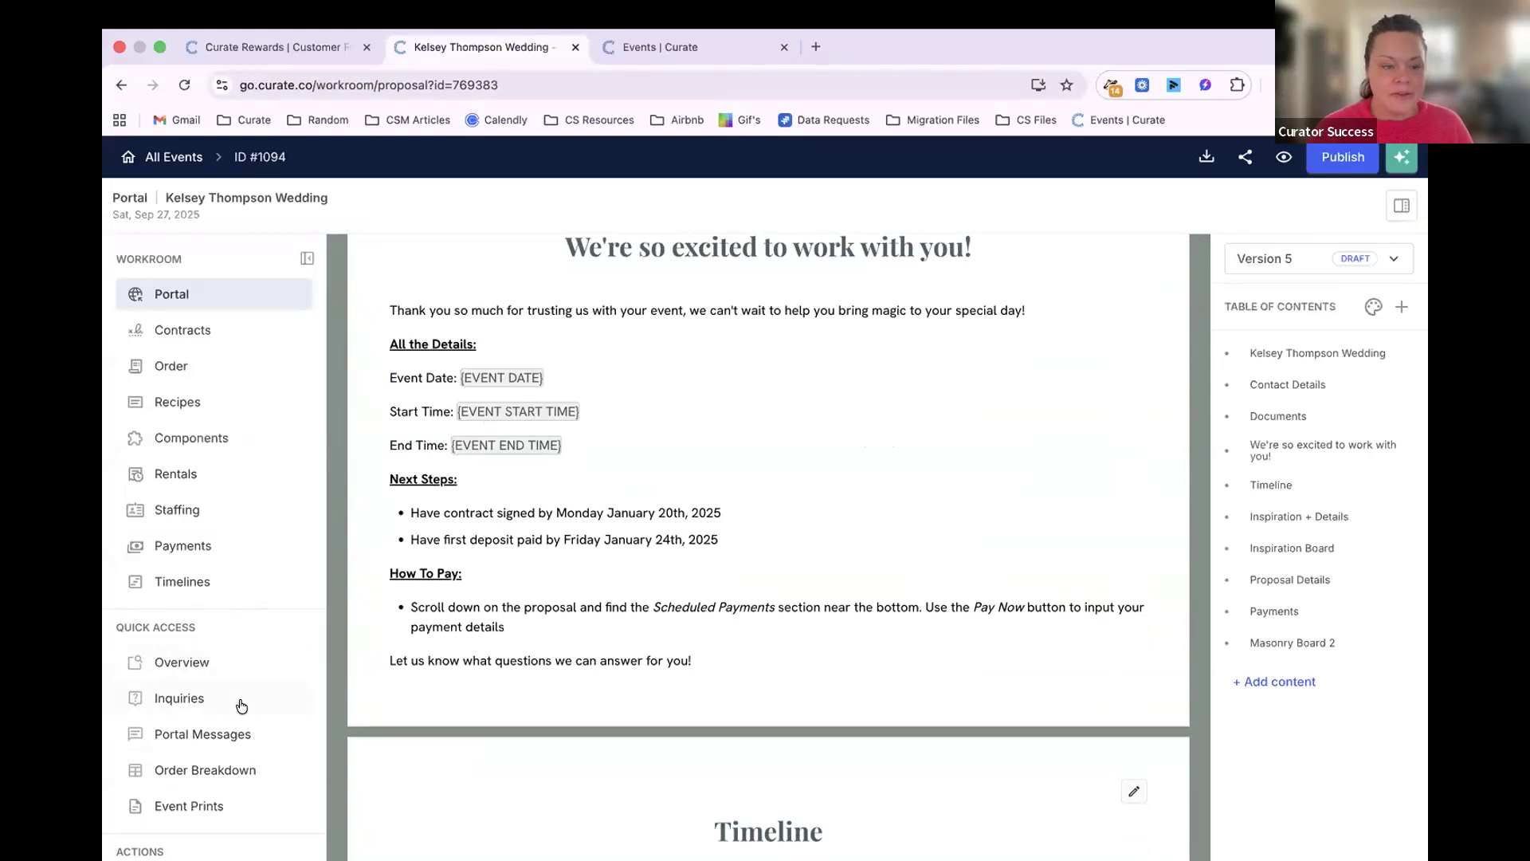
Examine the quick access, actions and support options in the event's workroom navigation.
{"action": "scroll", "coordinate": [241, 707], "scroll_direction": "down", "scroll_amount": 5}
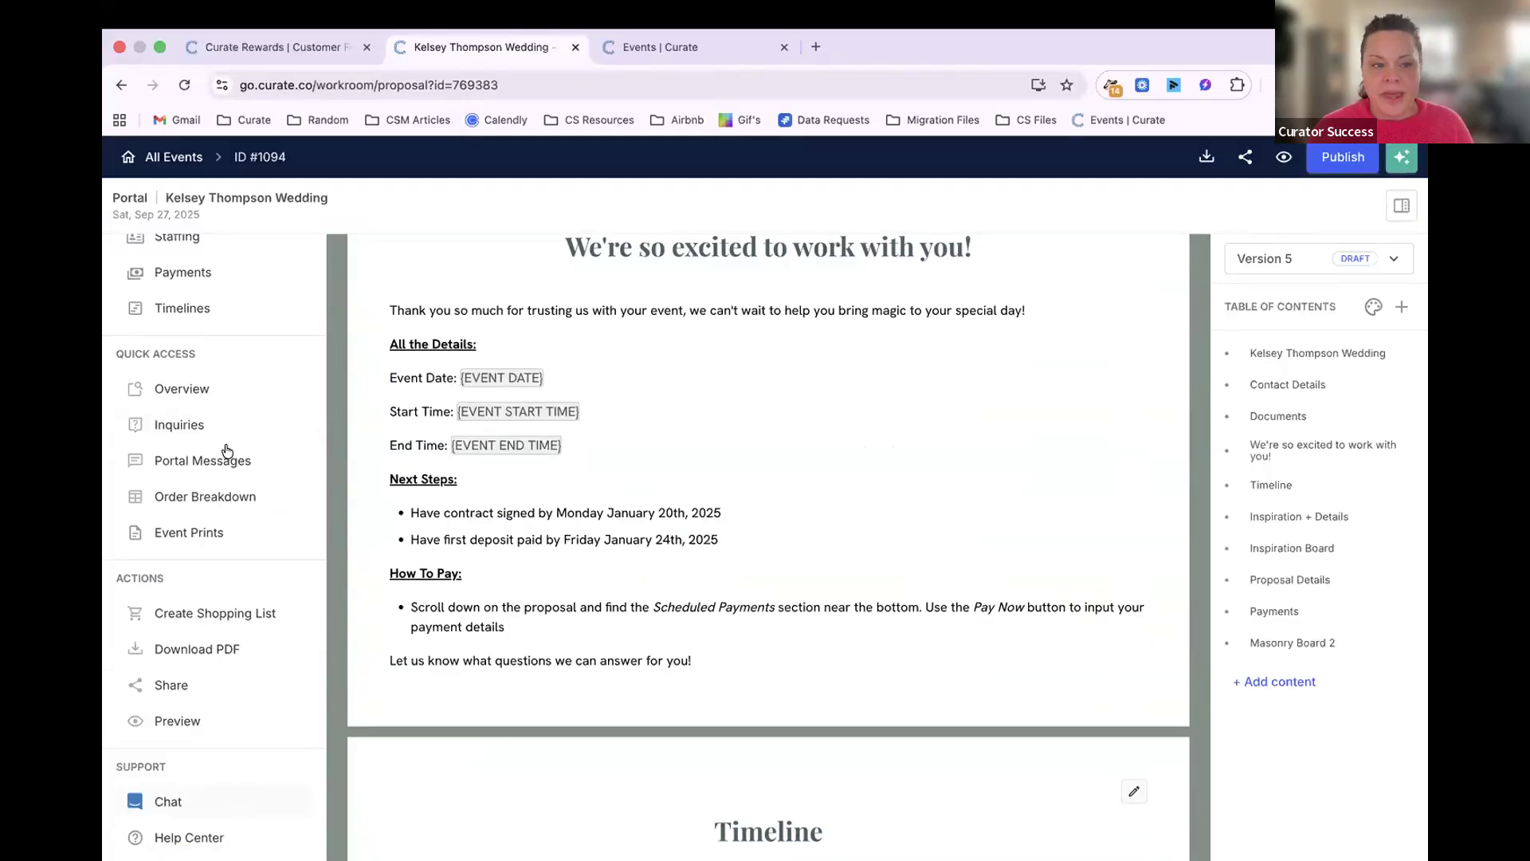
{"action": "scroll", "coordinate": [223, 447], "scroll_direction": "up", "scroll_amount": 5}
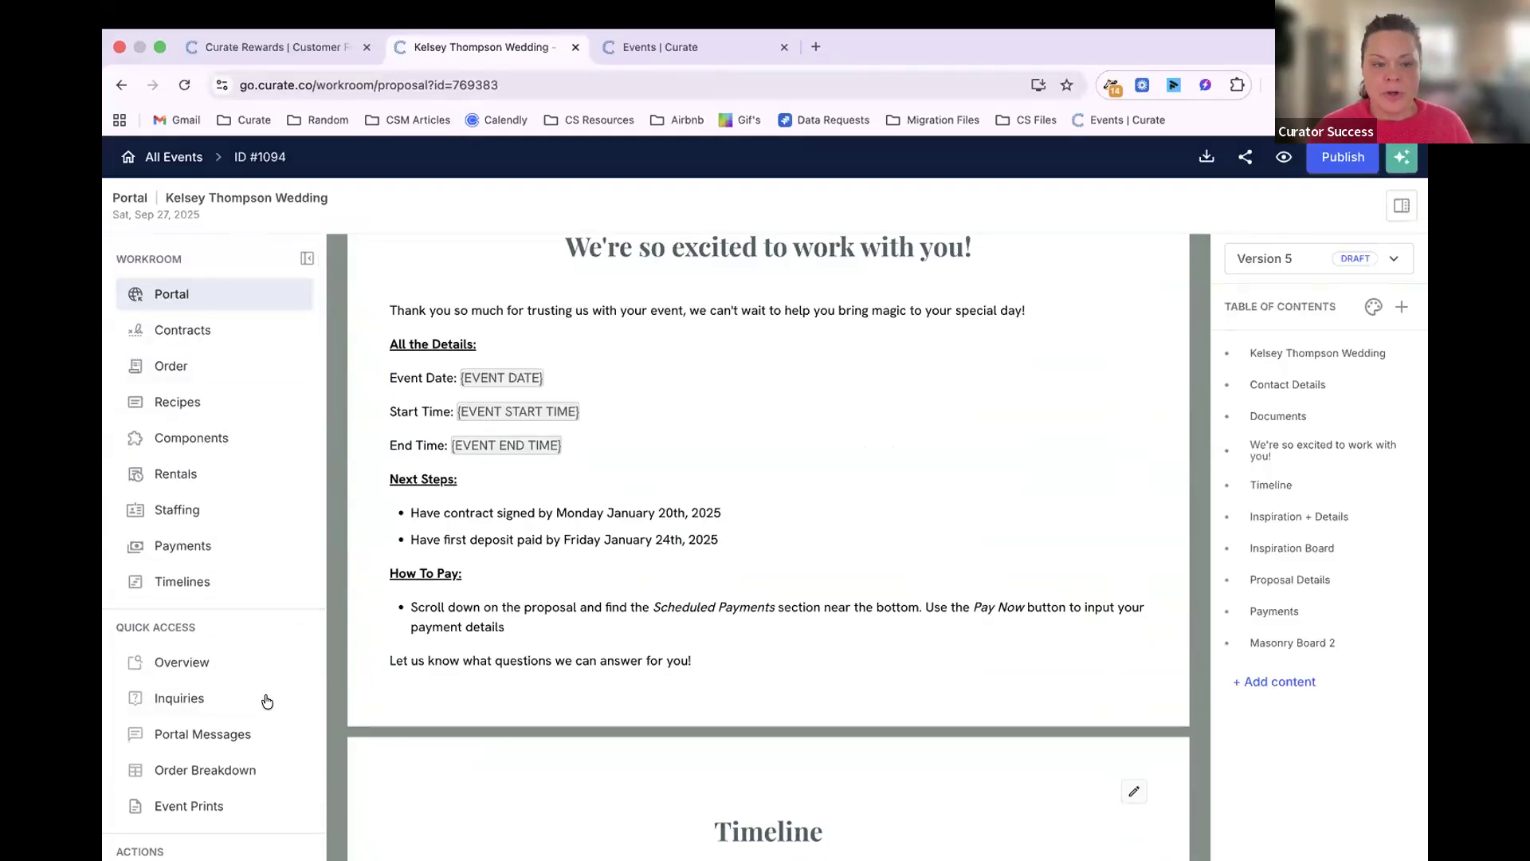
{"action": "scroll", "coordinate": [265, 692], "scroll_direction": "down", "scroll_amount": 3}
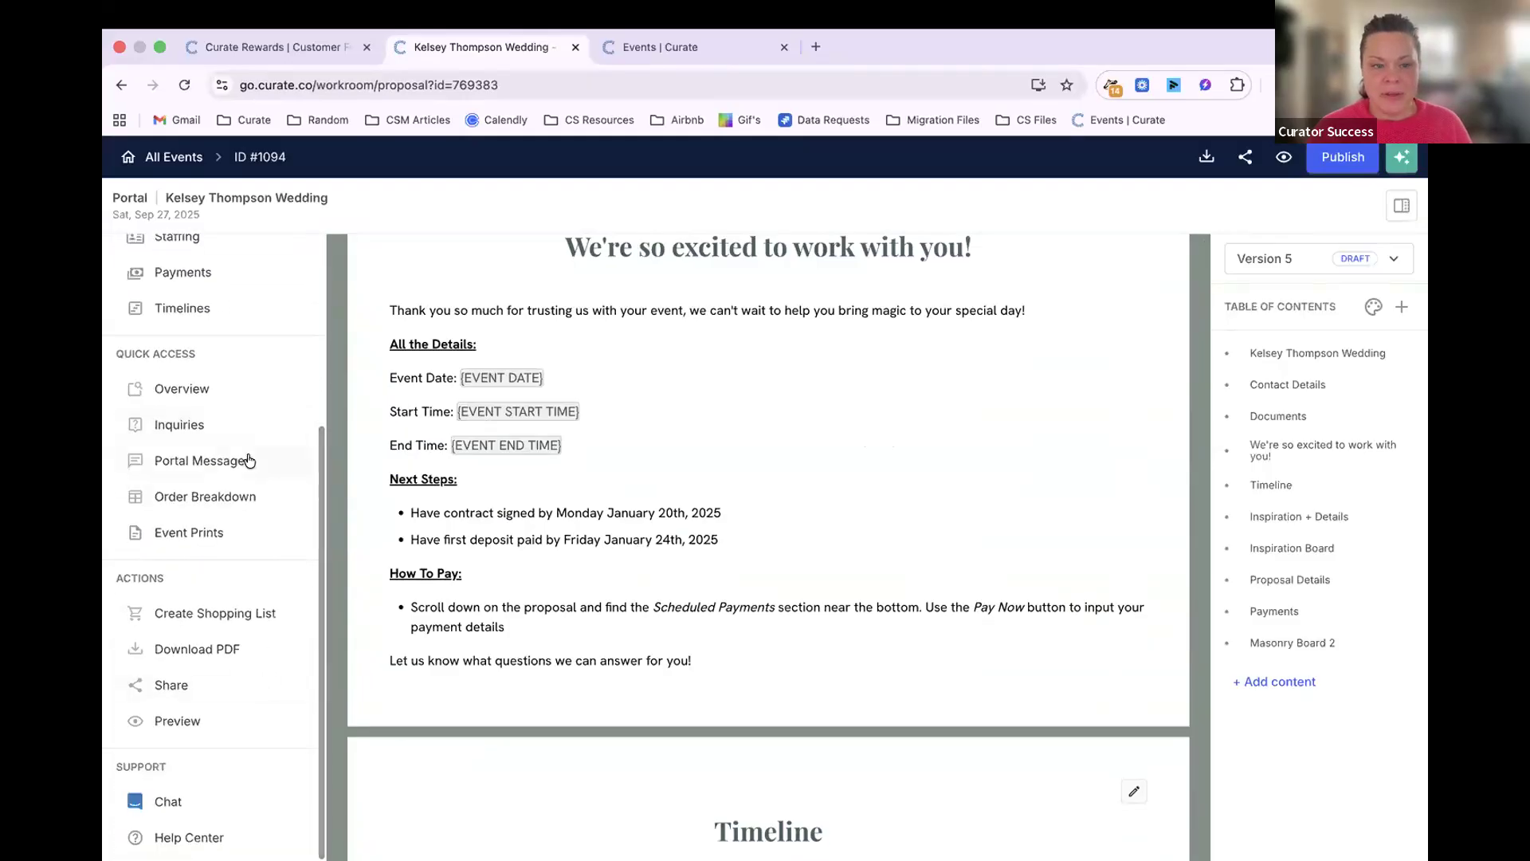
{"action": "scroll", "coordinate": [219, 644], "scroll_direction": "up", "scroll_amount": 3}
{"action": "scroll", "coordinate": [219, 644], "scroll_direction": "down", "scroll_amount": 3}
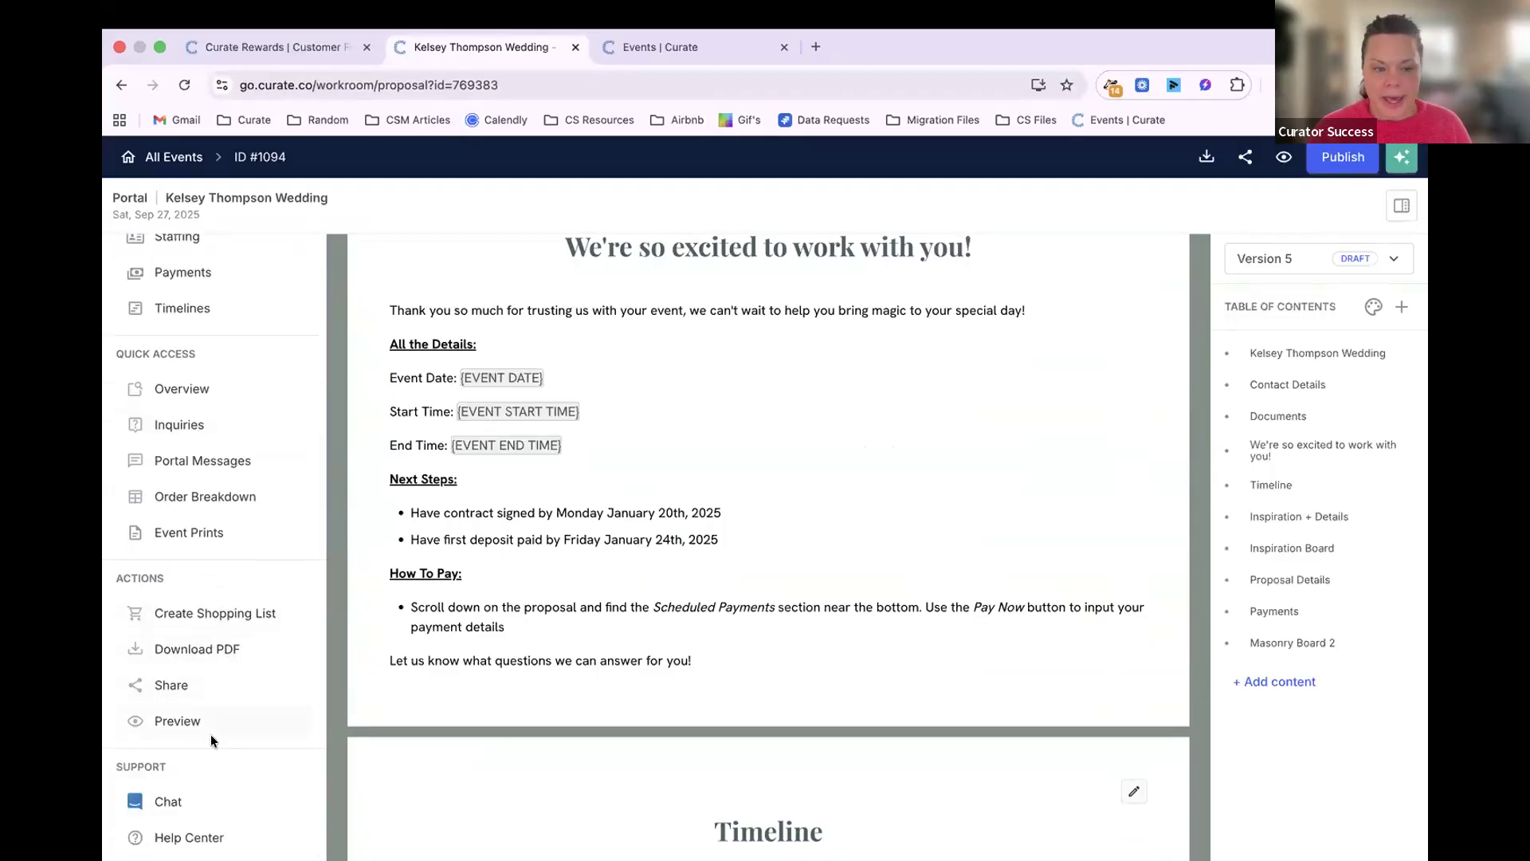
{"action": "scroll", "coordinate": [239, 626], "scroll_direction": "up", "scroll_amount": 1}
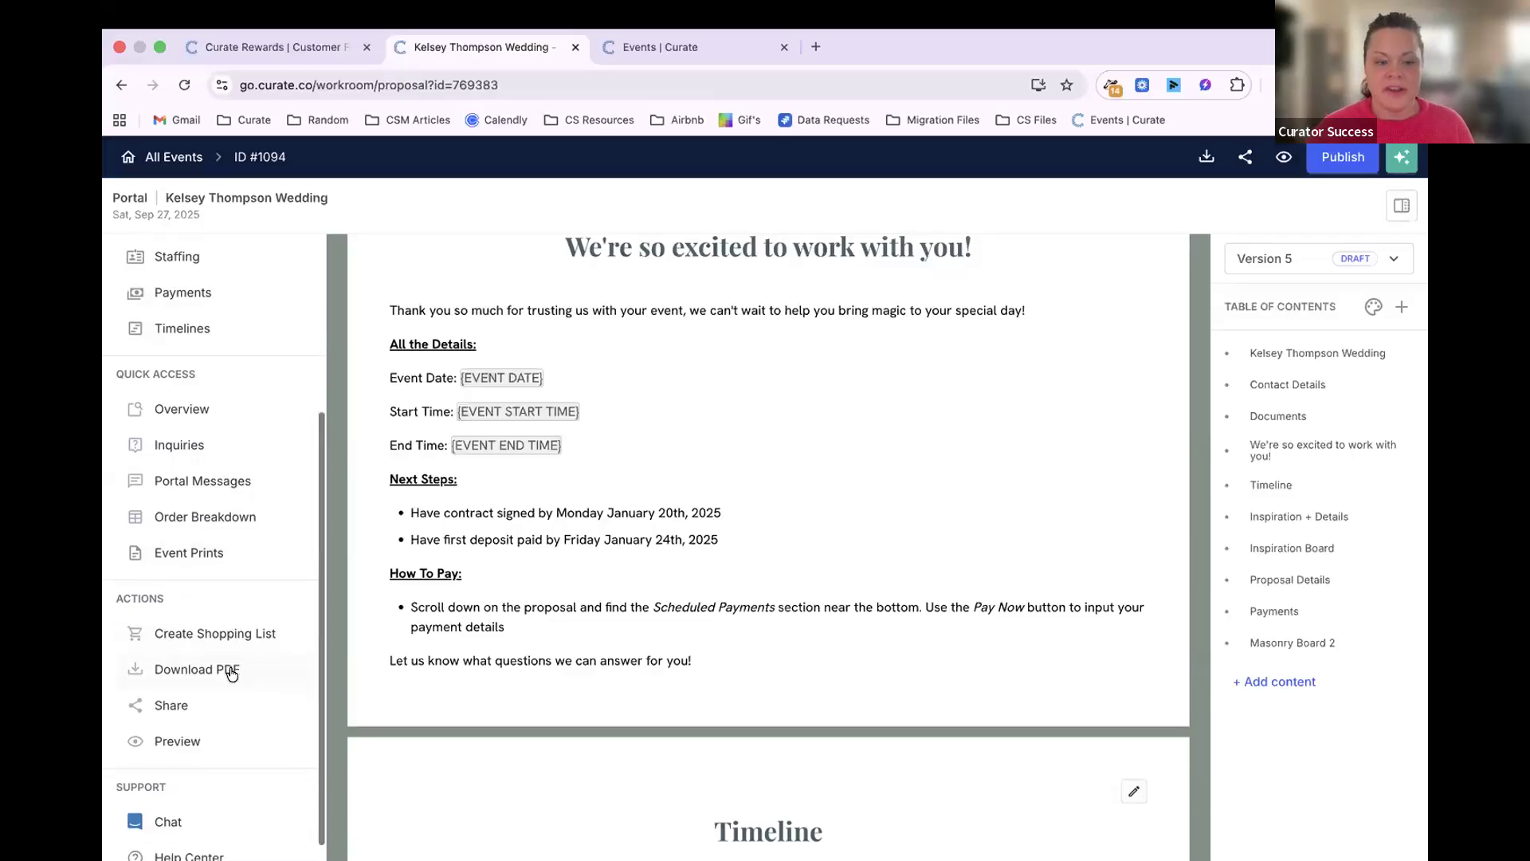
{"action": "scroll", "coordinate": [235, 702], "scroll_direction": "down", "scroll_amount": 1}
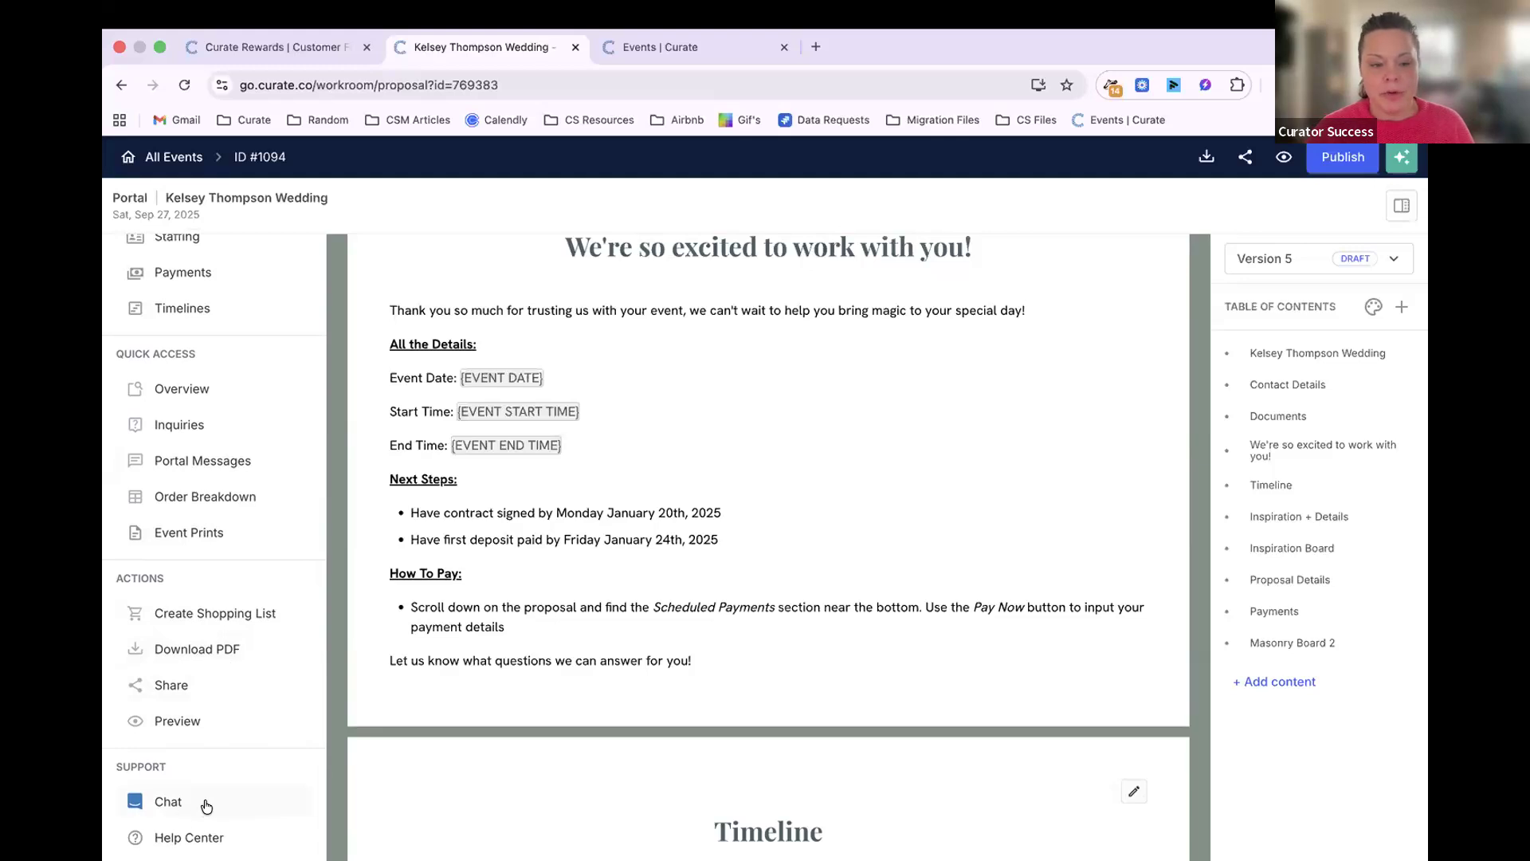
Open the support chat to view its help options and close it, and repeat this once more.
{"action": "left_click", "coordinate": [168, 802]}
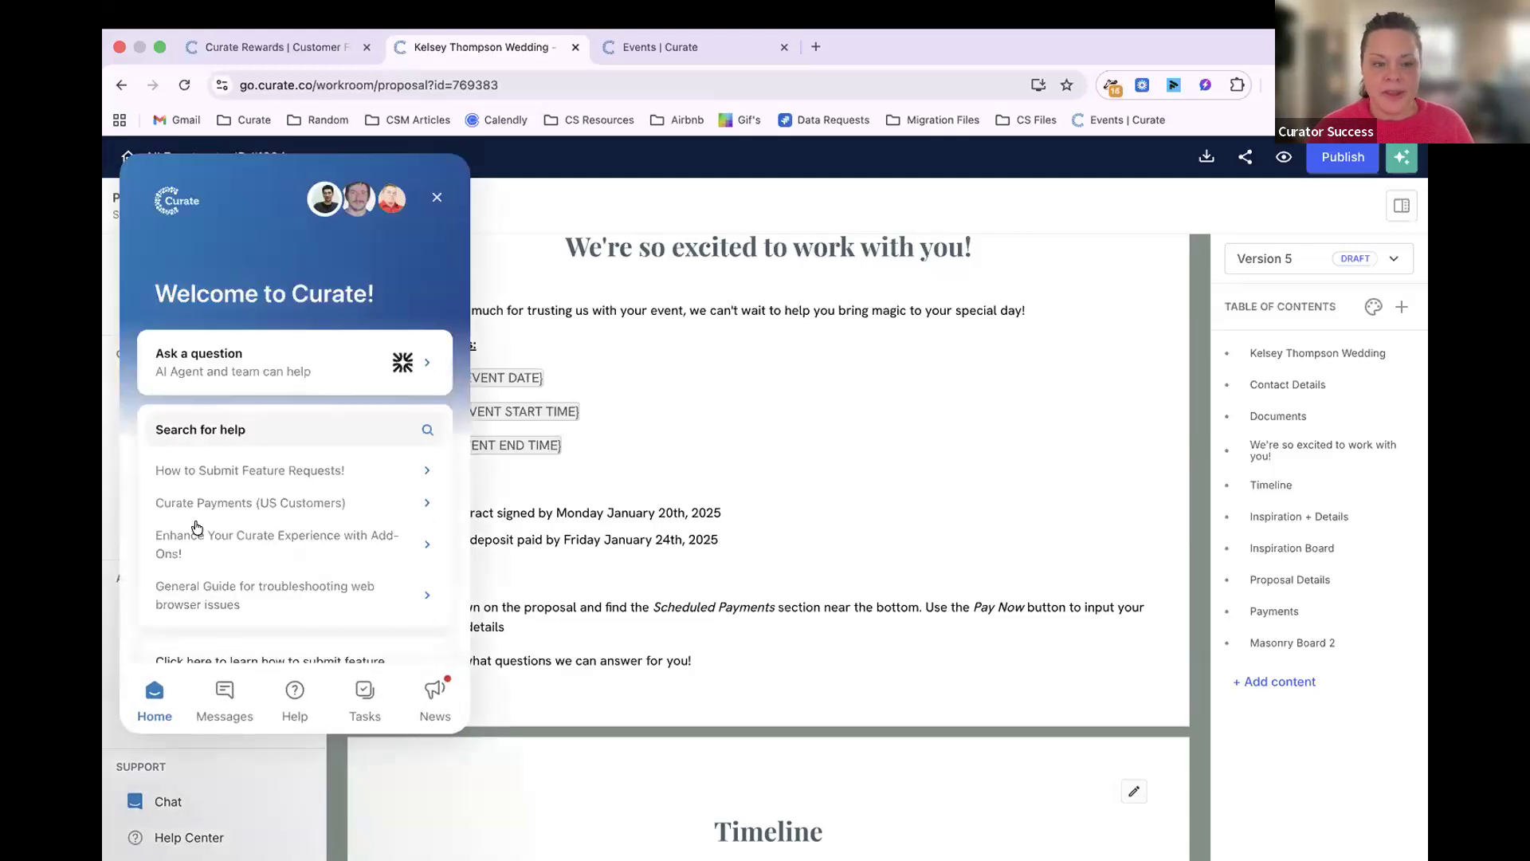
{"action": "left_click", "coordinate": [440, 197]}
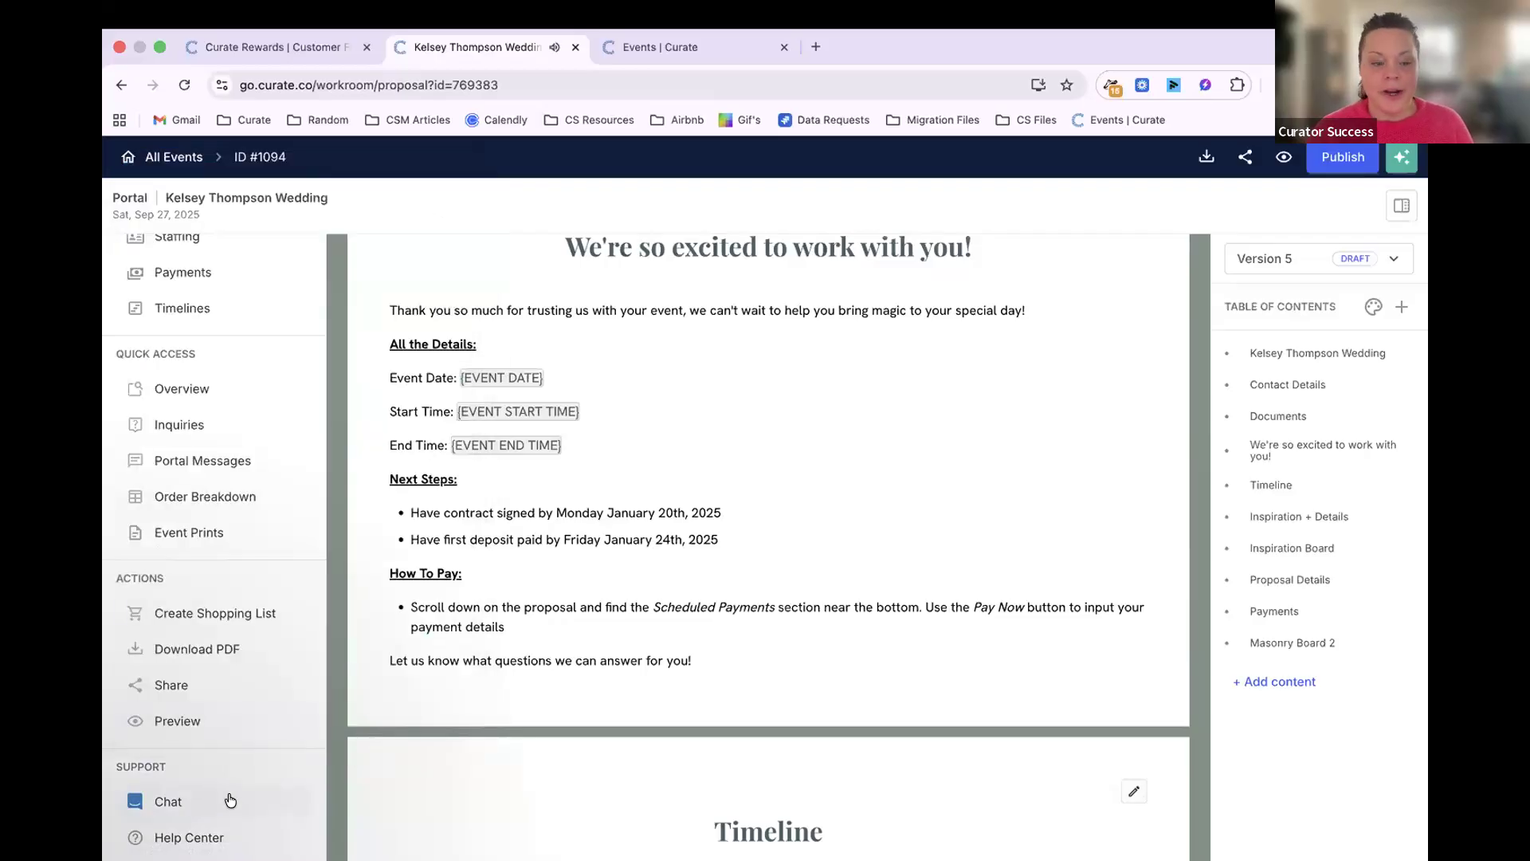
{"action": "left_click", "coordinate": [197, 802]}
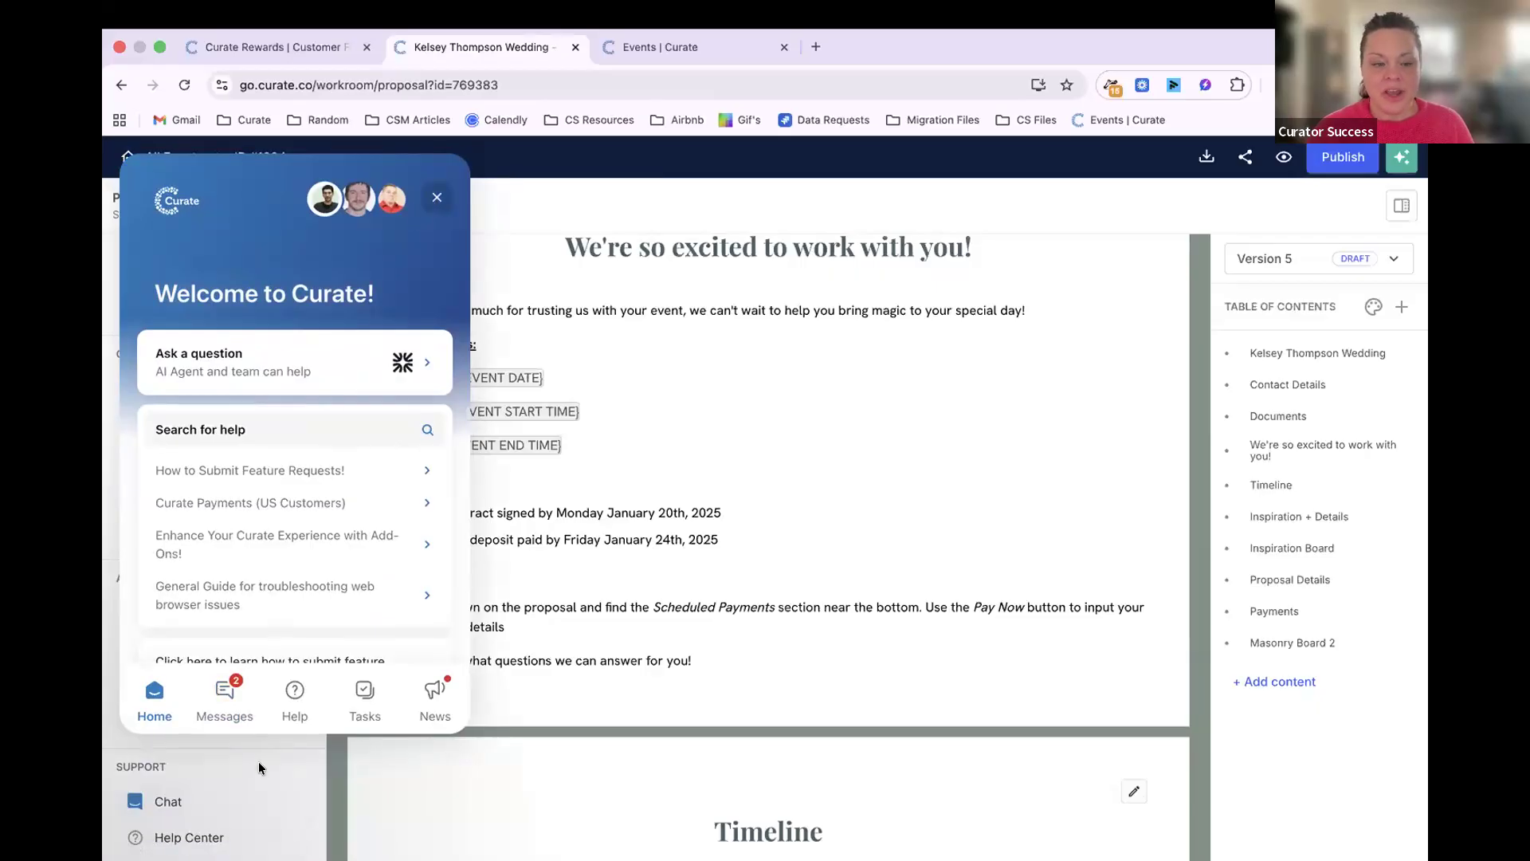
{"action": "left_click", "coordinate": [239, 809]}
{"action": "scroll", "coordinate": [239, 813], "scroll_direction": "up", "scroll_amount": 3}
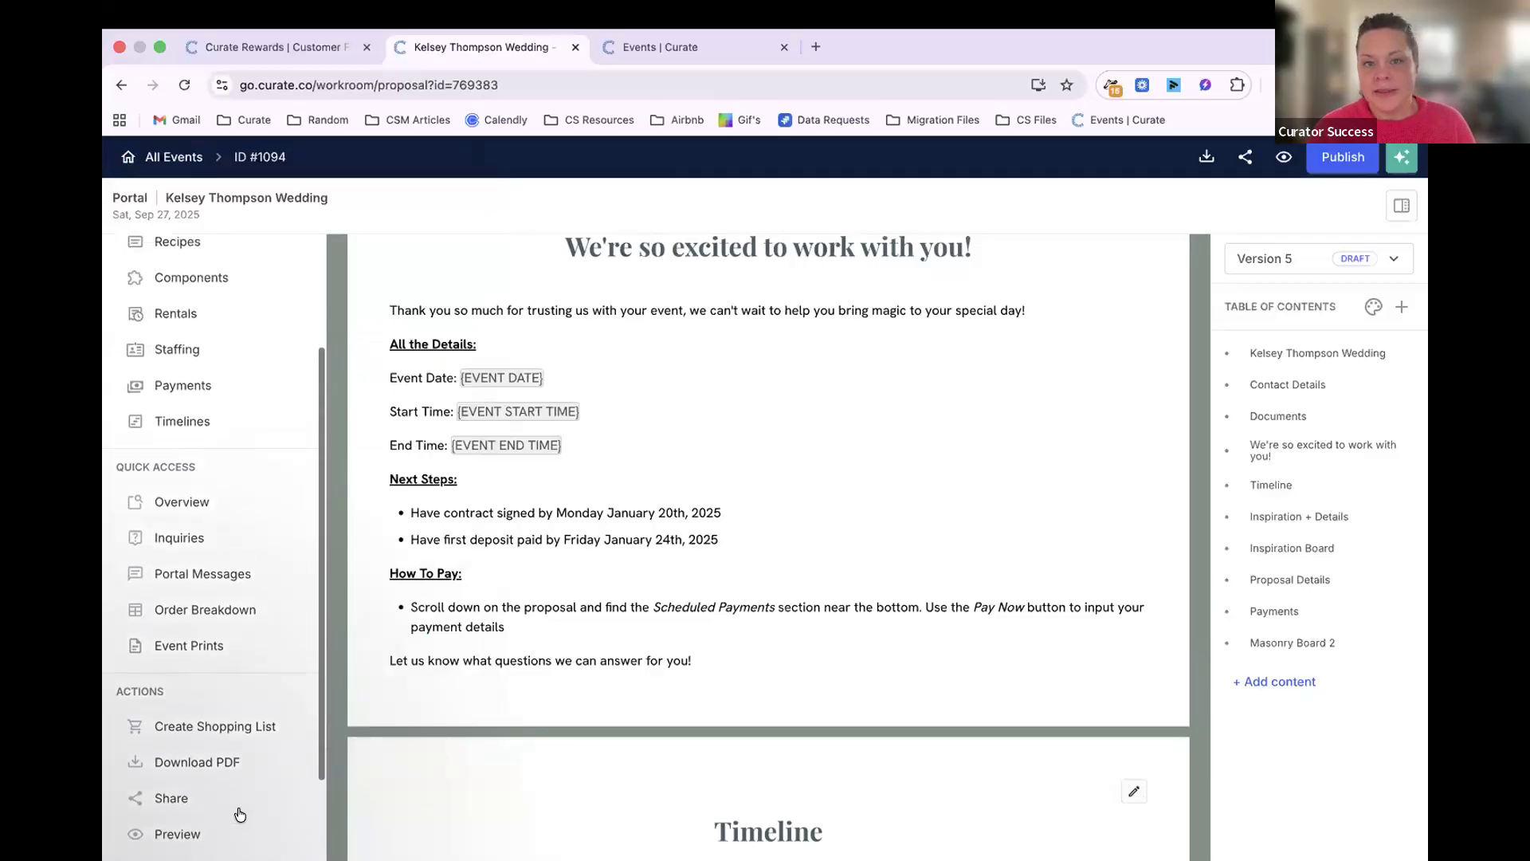
Open the Help Center from the workroom's support options to view its article collections, and close its browser tab.
{"action": "scroll", "coordinate": [239, 813], "scroll_direction": "down", "scroll_amount": 3}
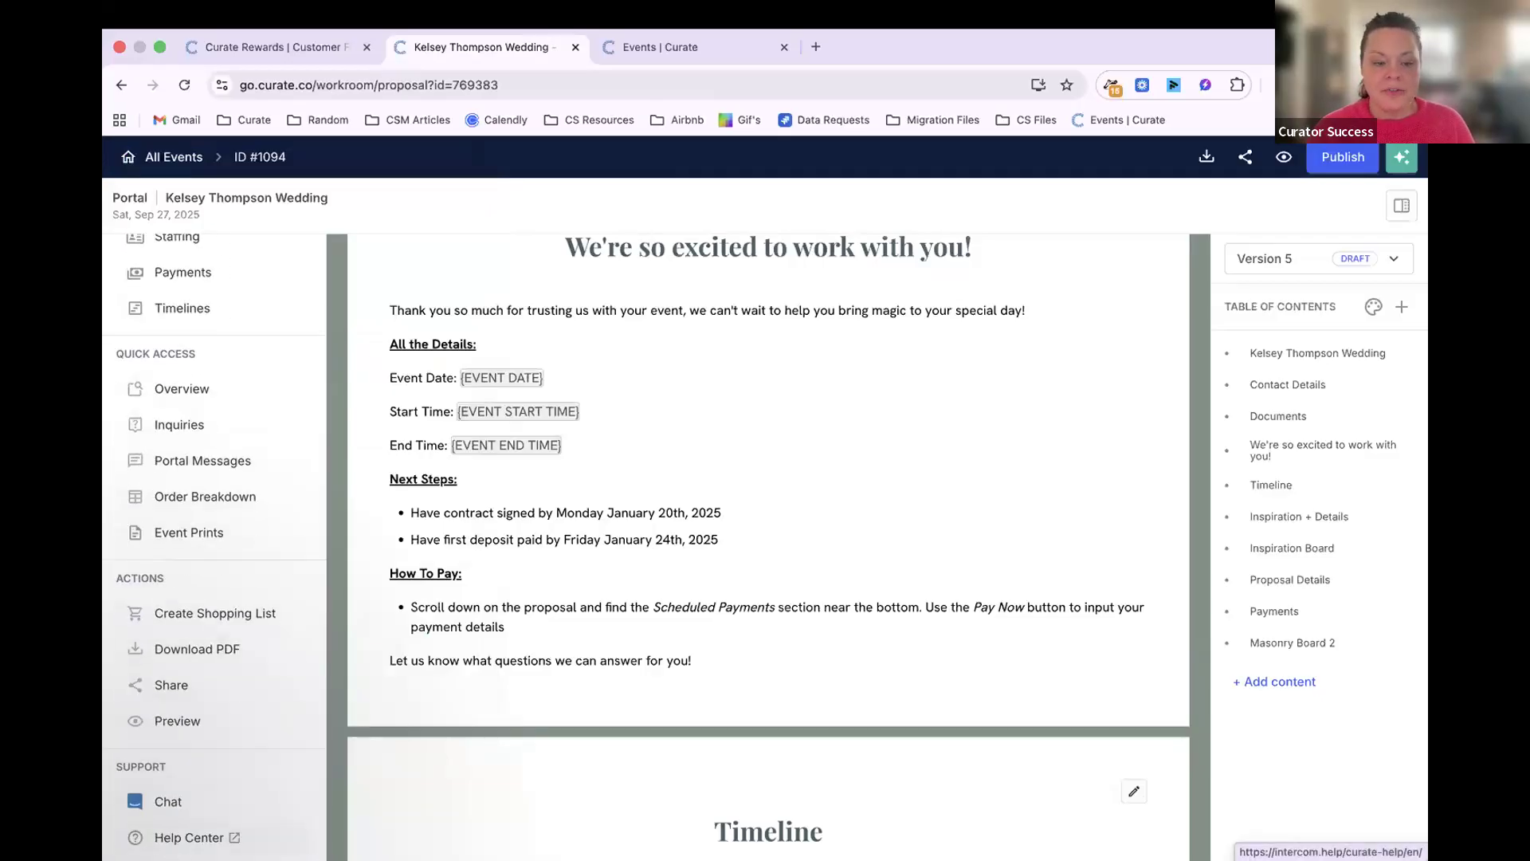
{"action": "left_click", "coordinate": [207, 837]}
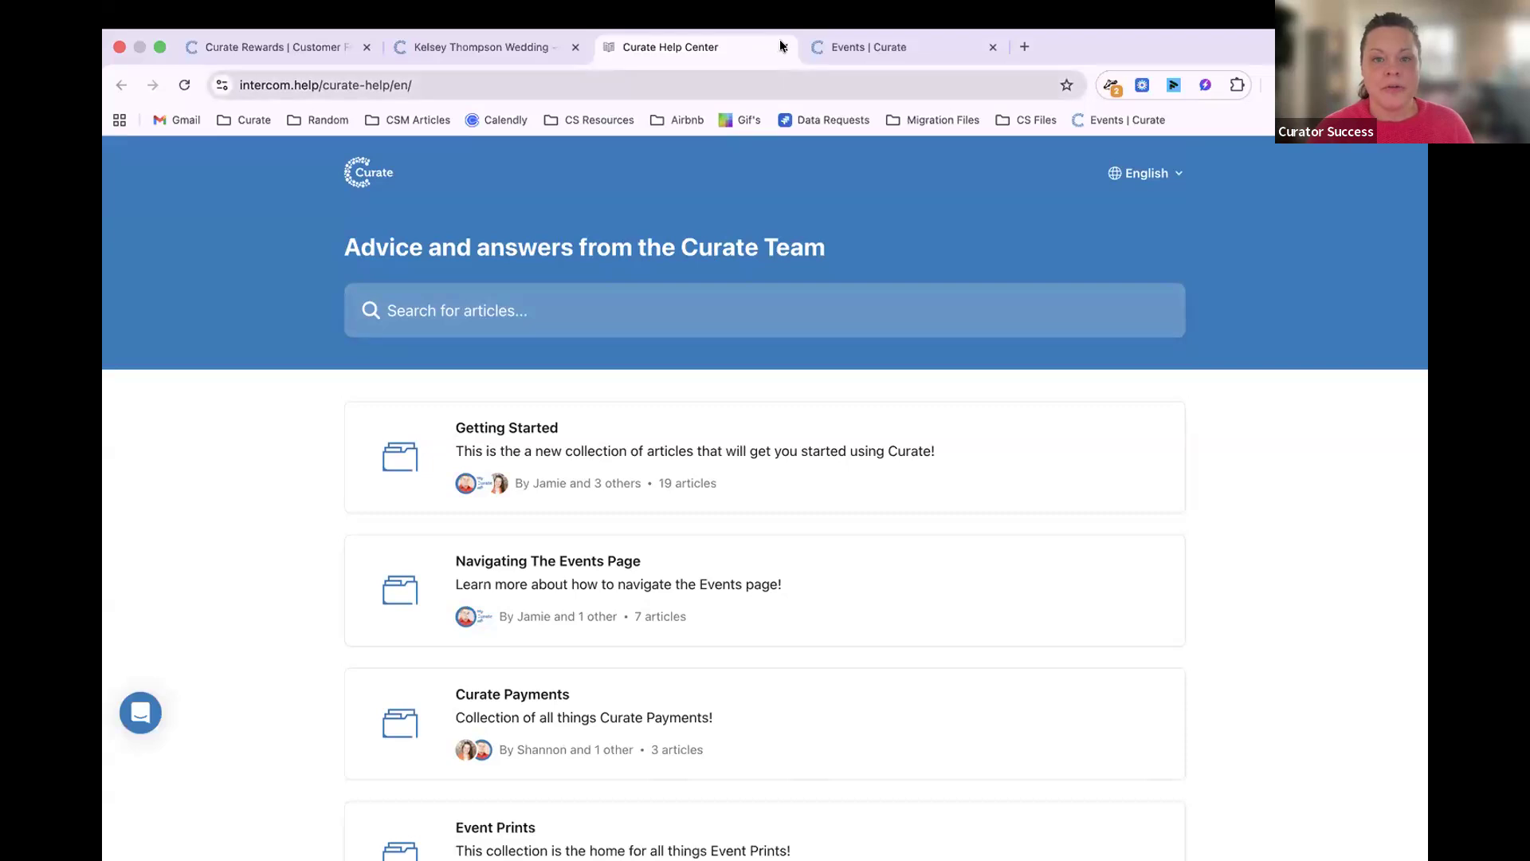
{"action": "key", "text": "super+w"}
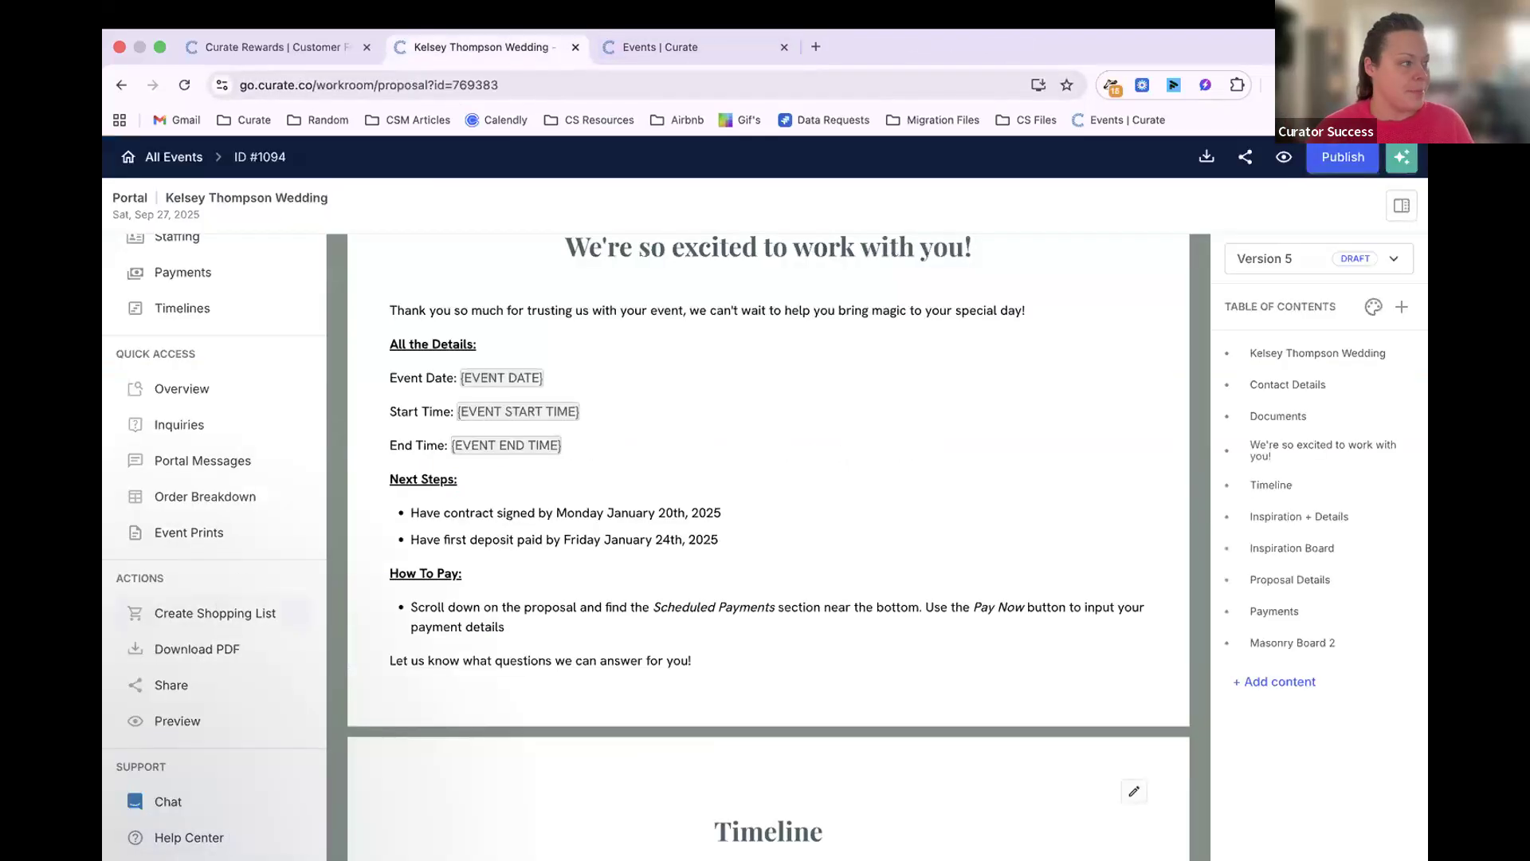
Go to the event's order and view the item details of the Event Fee beneath its sections, closing them without changes.
{"action": "scroll", "coordinate": [217, 601], "scroll_direction": "up", "scroll_amount": 4}
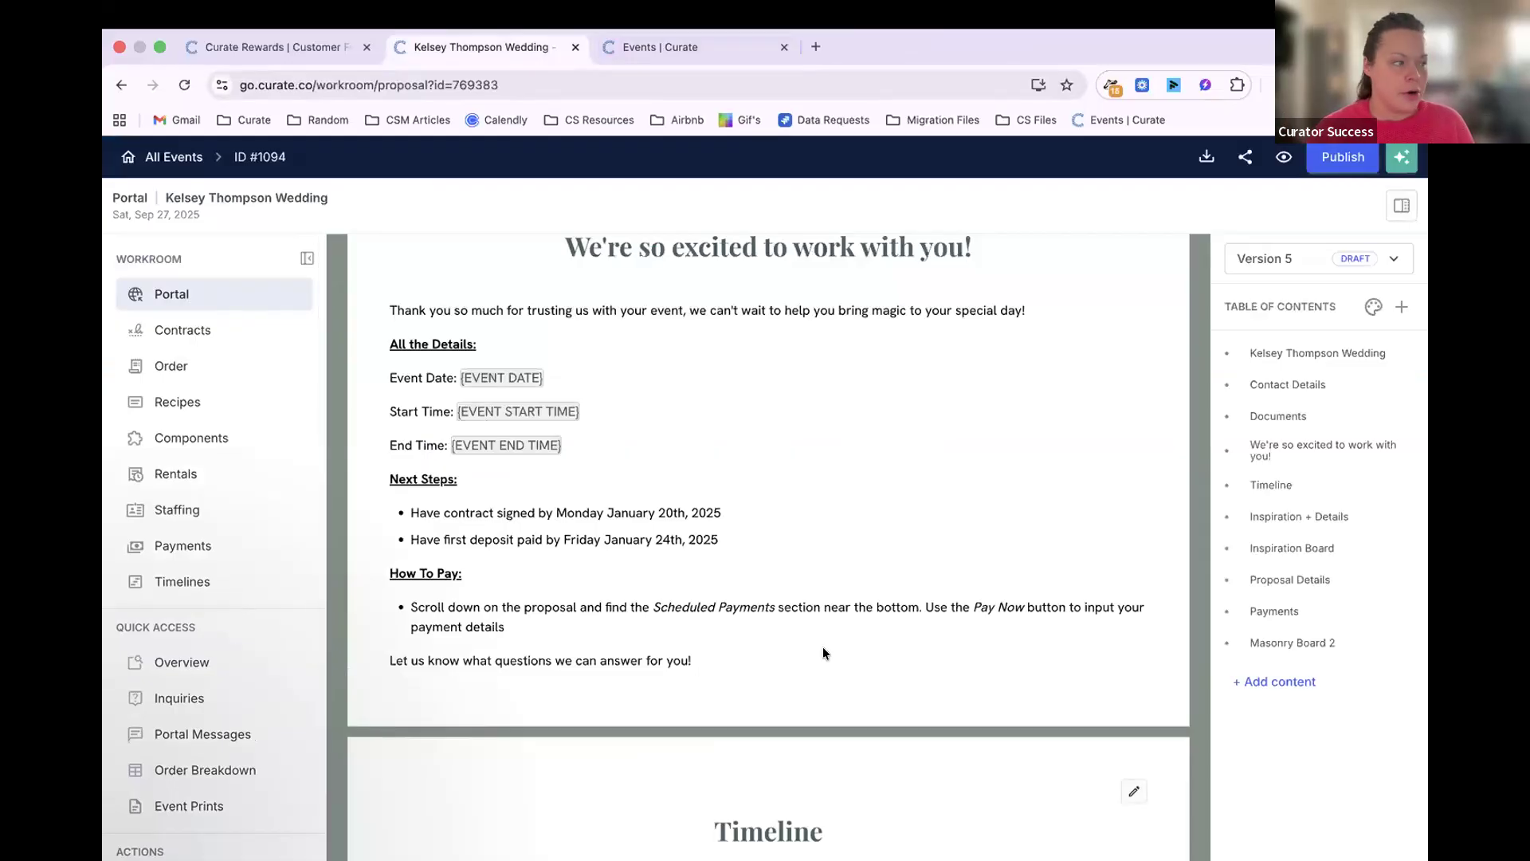
{"action": "scroll", "coordinate": [990, 666], "scroll_direction": "up", "scroll_amount": 15}
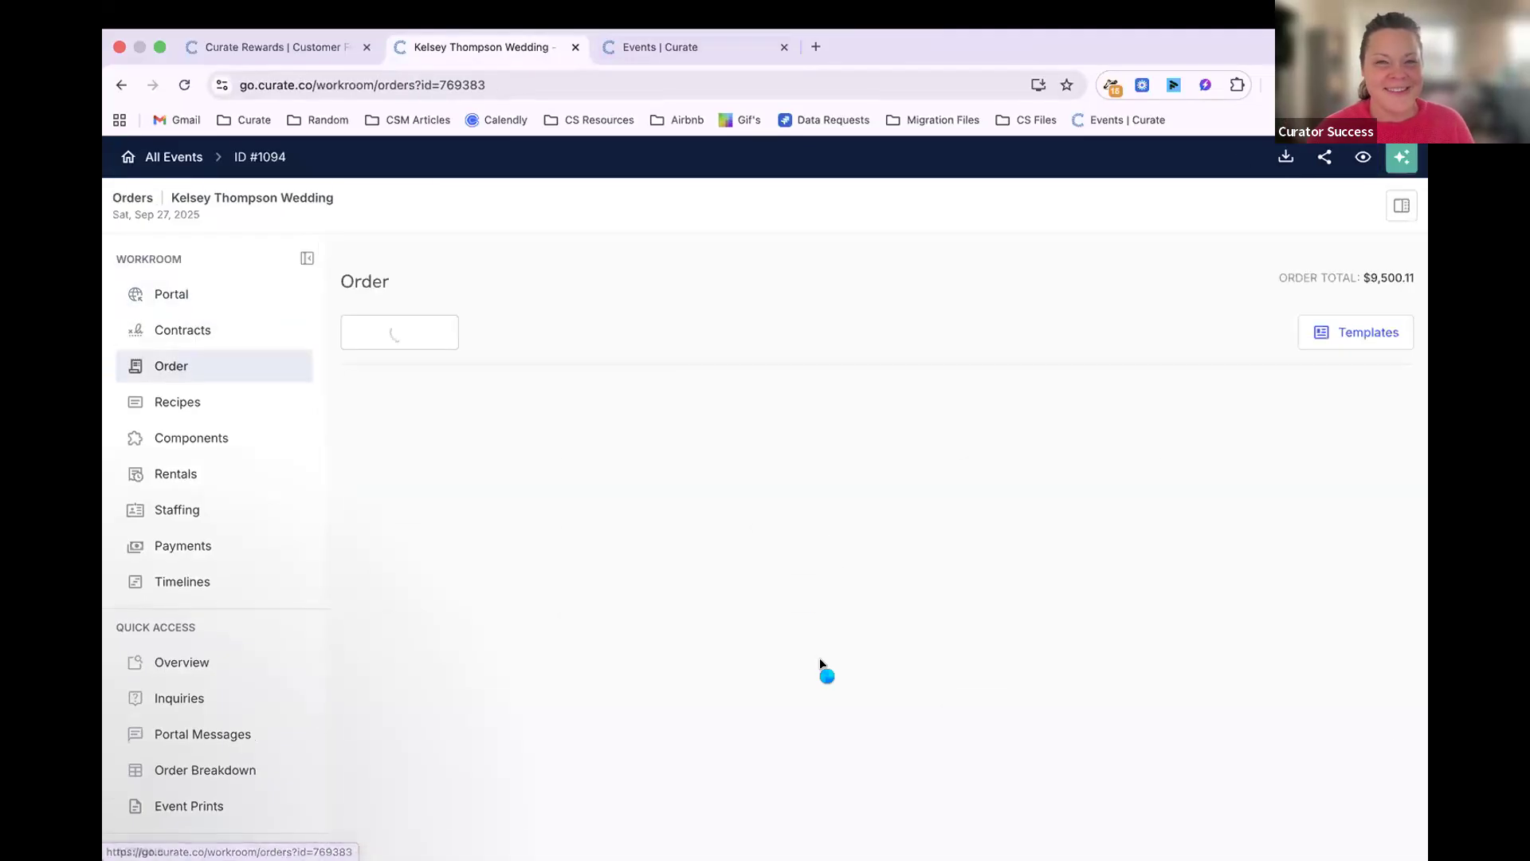
{"action": "scroll", "coordinate": [1002, 710], "scroll_direction": "down", "scroll_amount": 20}
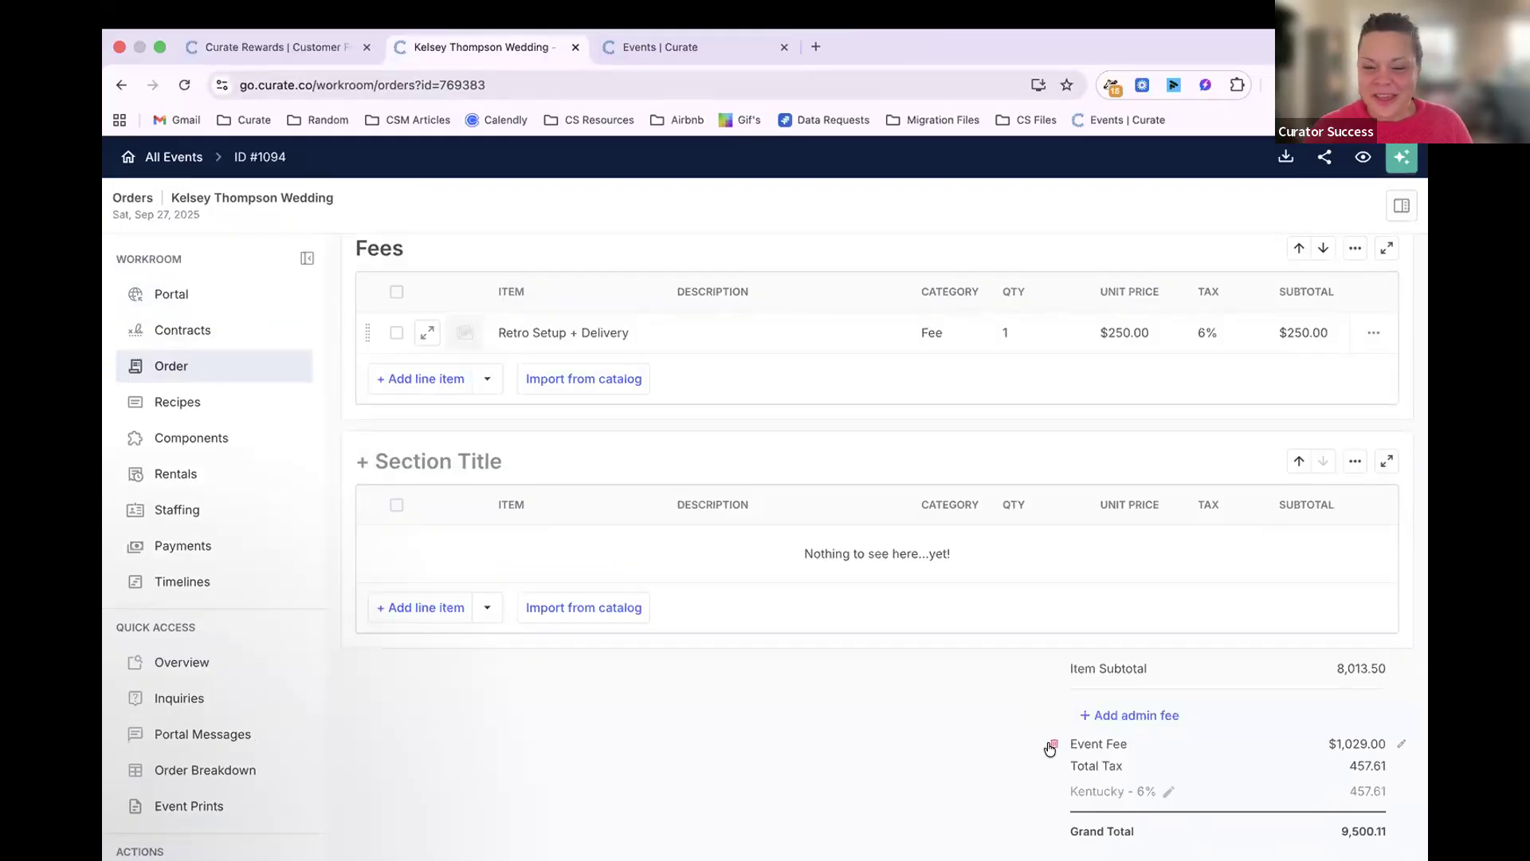
{"action": "left_click", "coordinate": [1403, 749]}
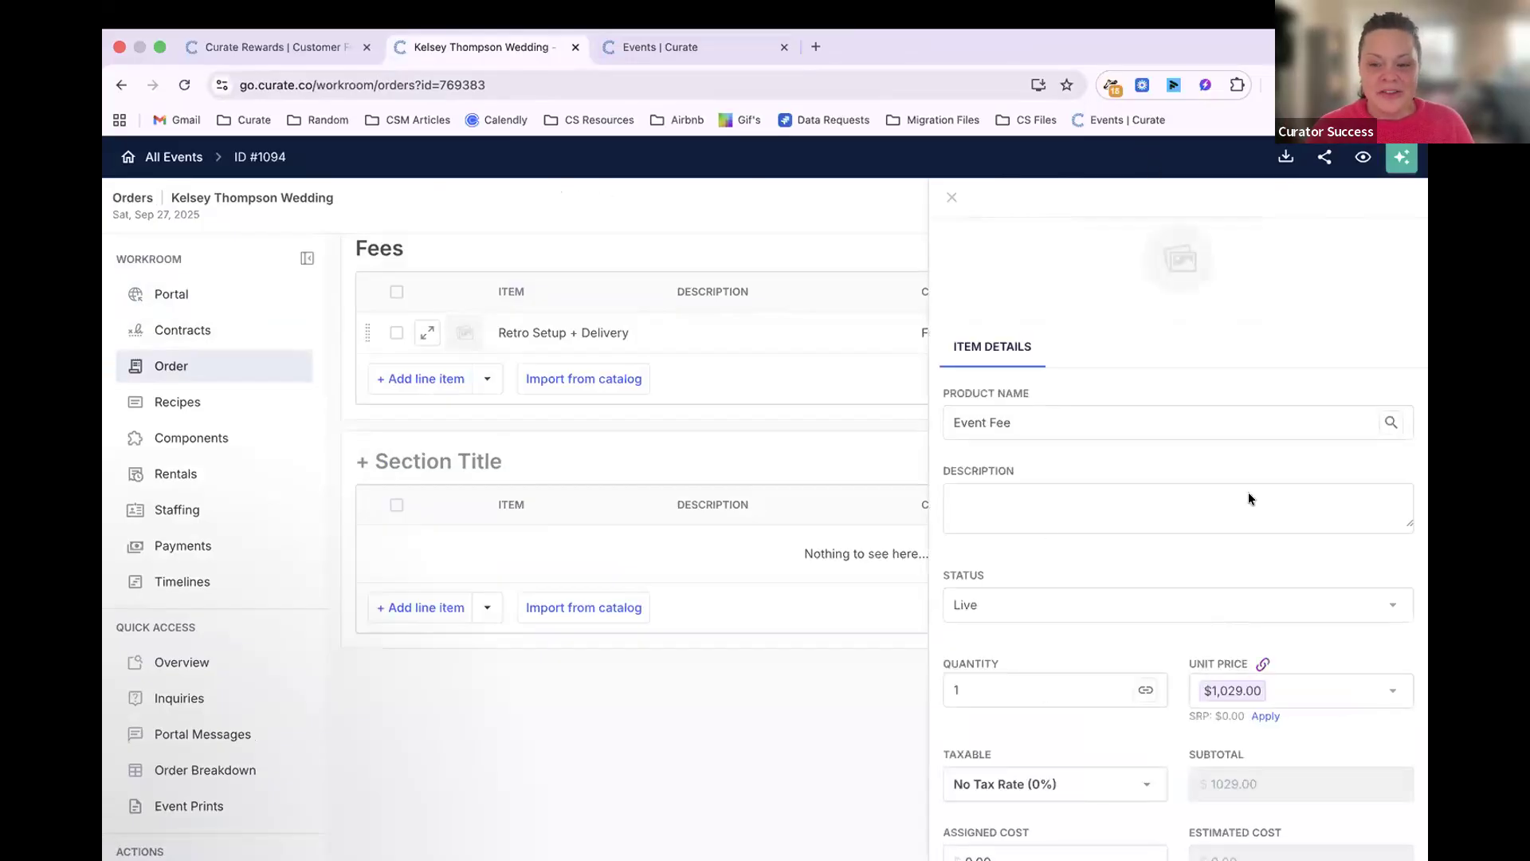
{"action": "left_click", "coordinate": [949, 199]}
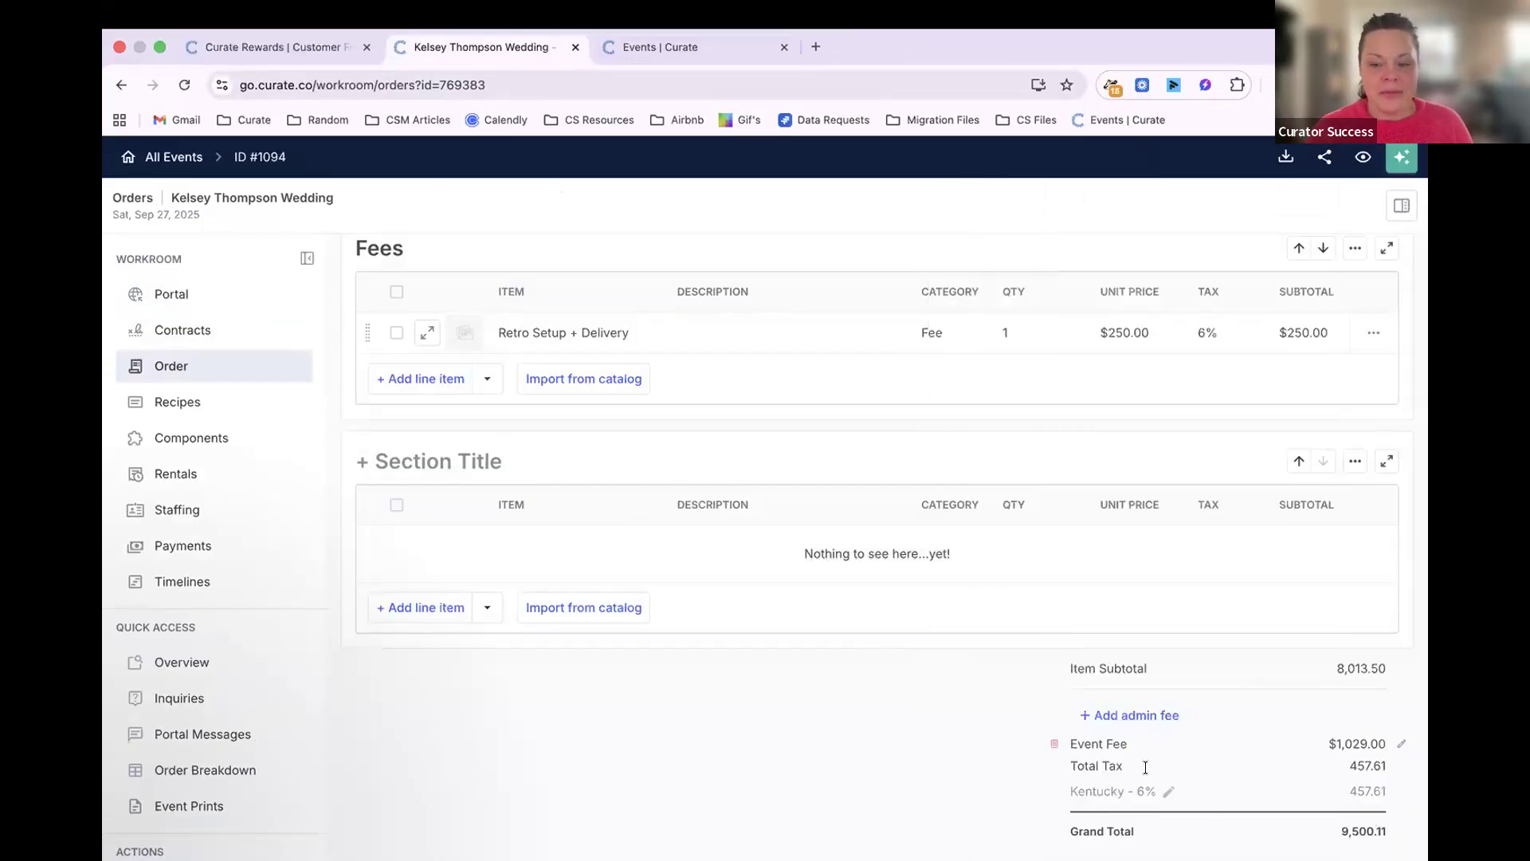
Check the Event Fee's details once more, and bring up the fee's deletion prompt and cancel it.
{"action": "left_click", "coordinate": [1399, 749]}
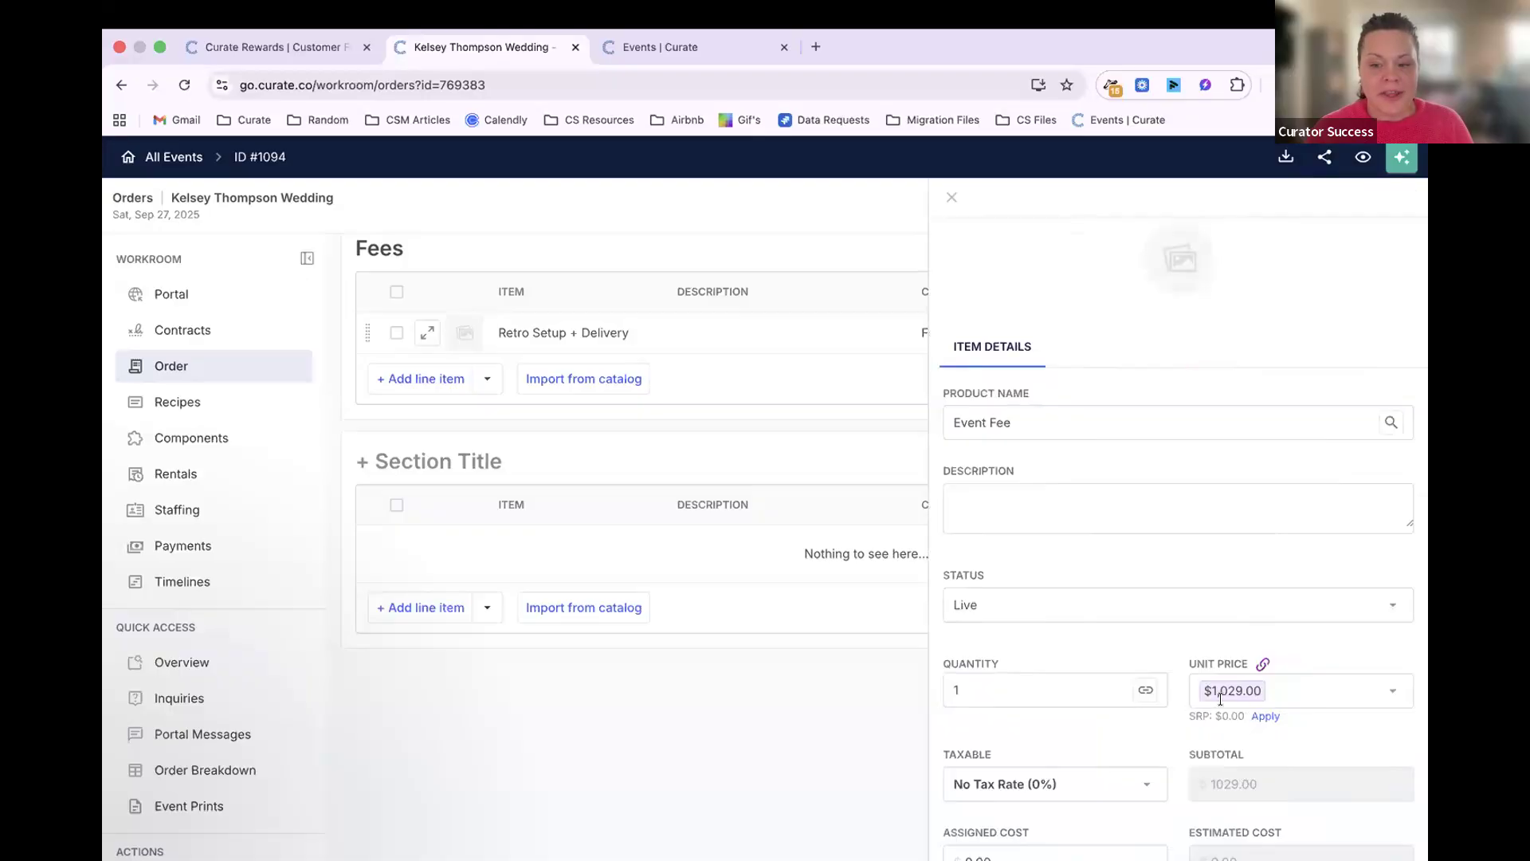
{"action": "left_click", "coordinate": [950, 197]}
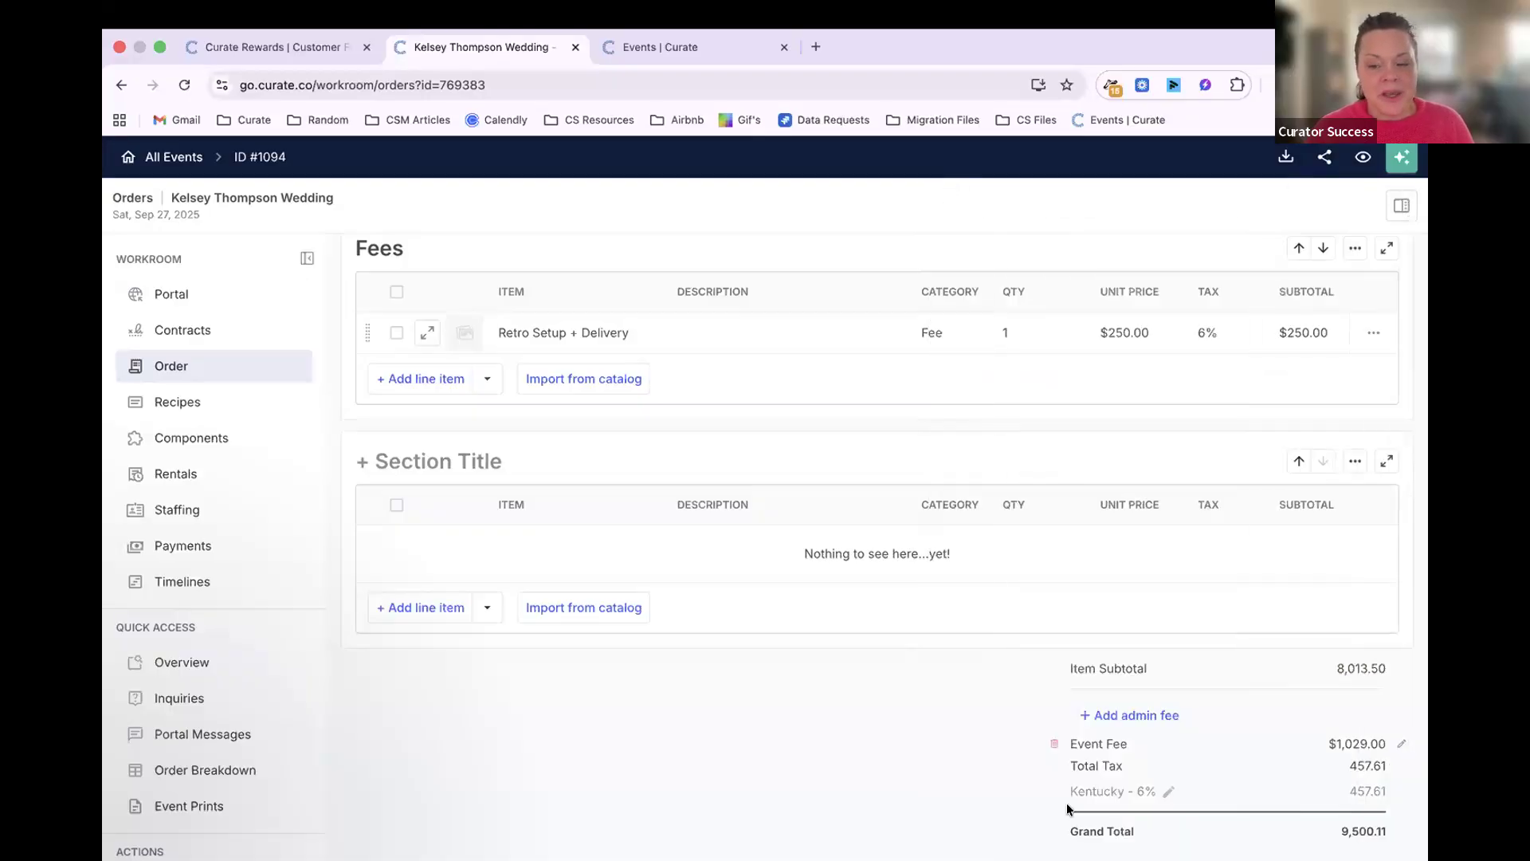
{"action": "left_click", "coordinate": [1051, 743]}
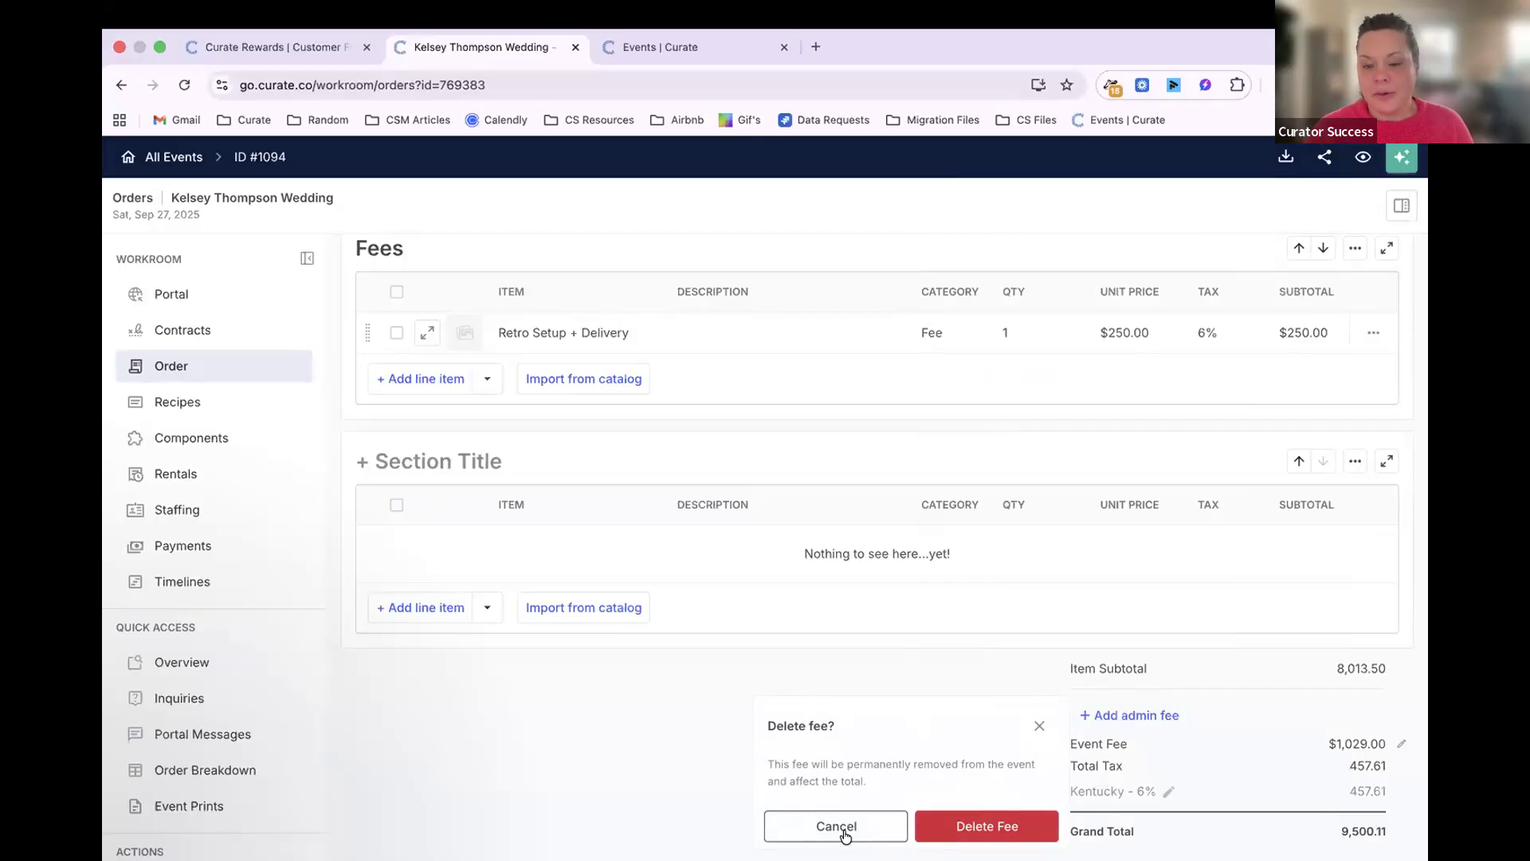
{"action": "left_click", "coordinate": [846, 833]}
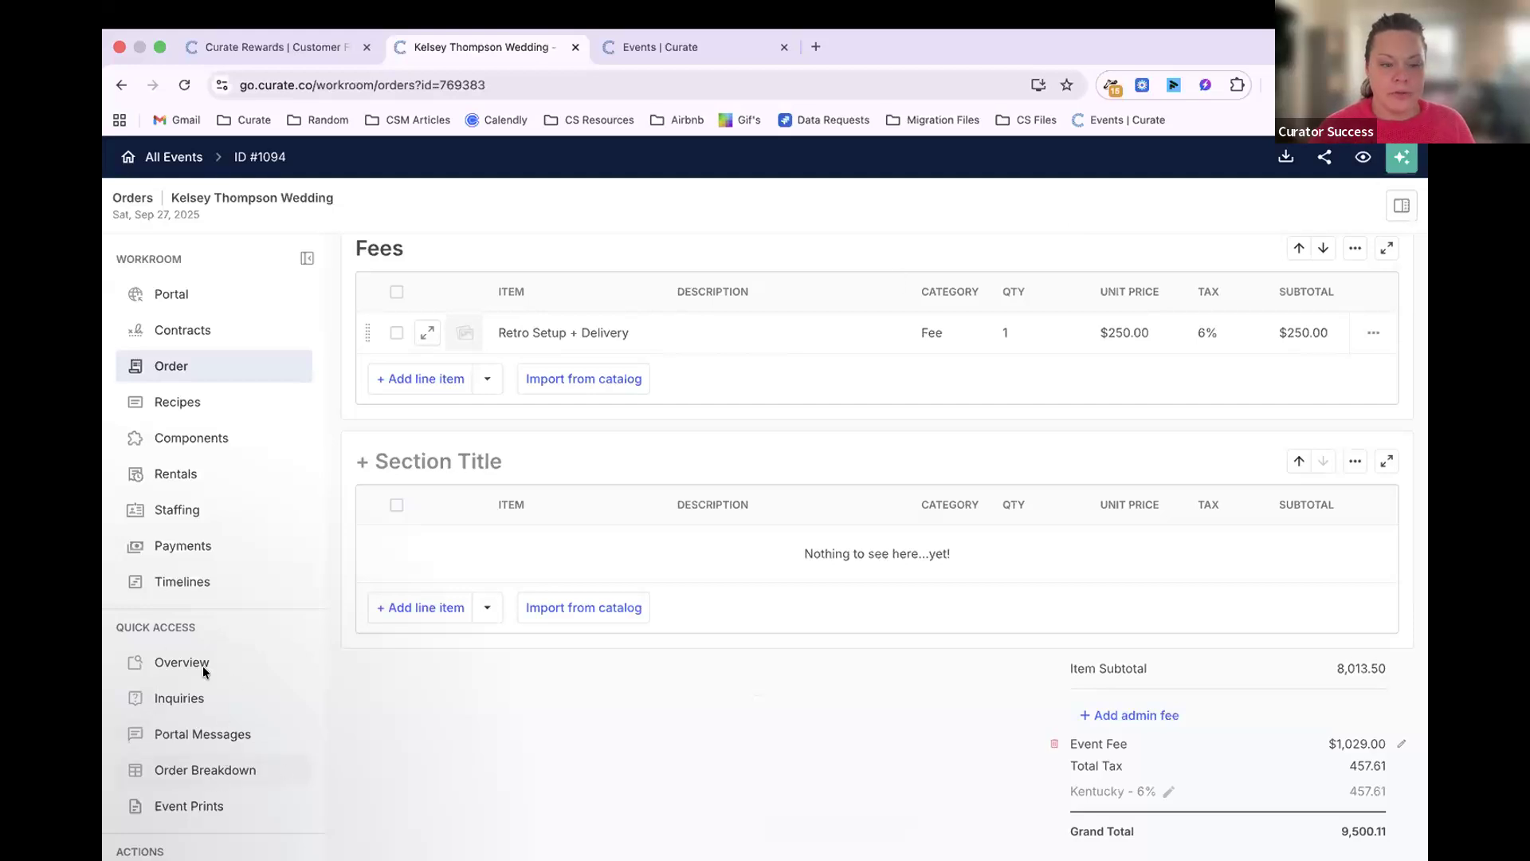
Examine the order breakdown's summary, line items, line item categories and component categories, and close it.
{"action": "left_click", "coordinate": [239, 770]}
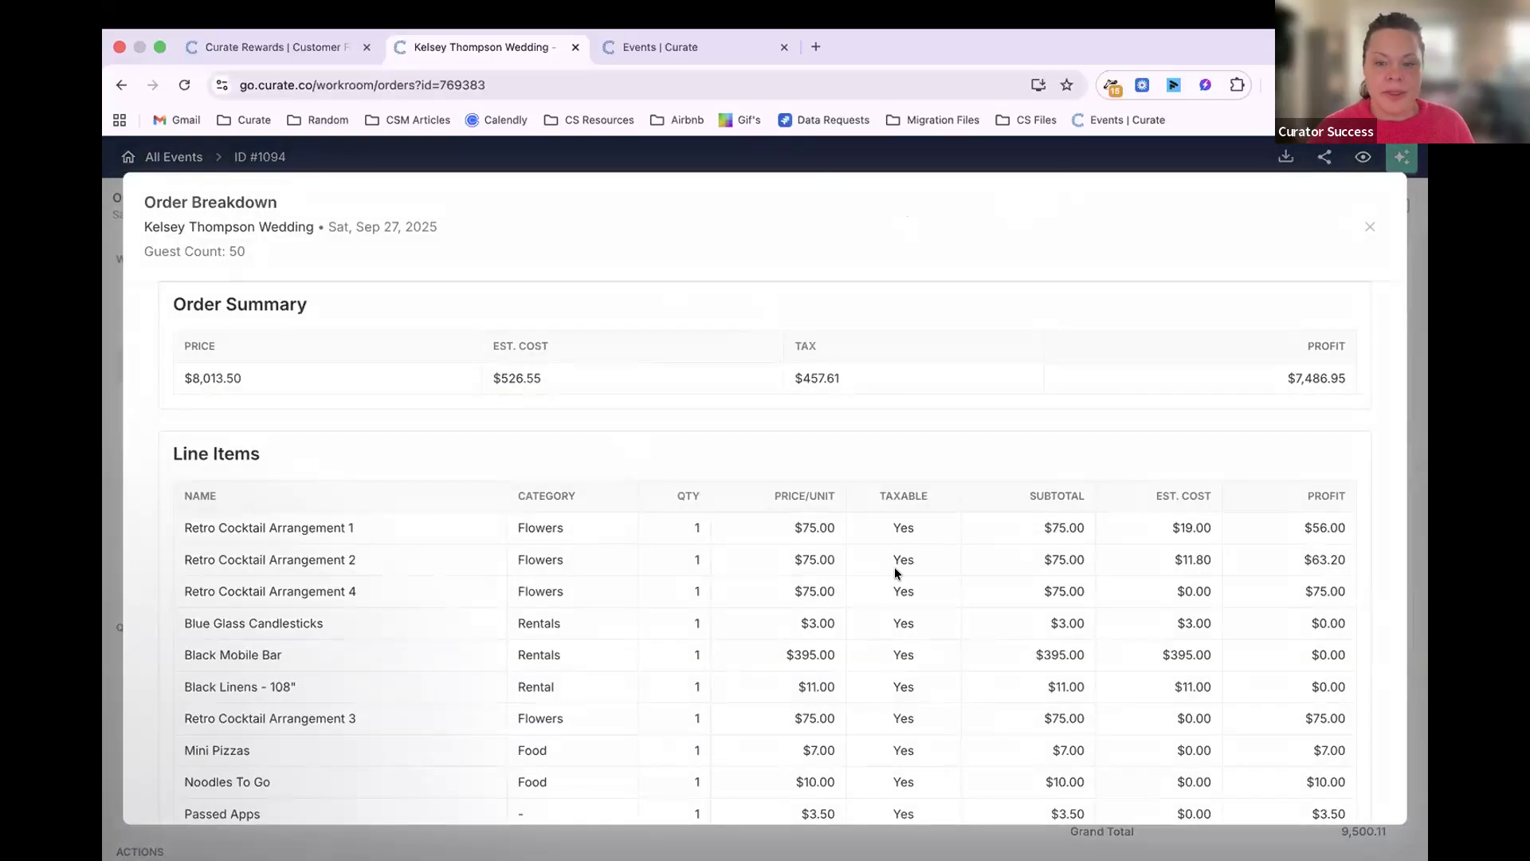
{"action": "scroll", "coordinate": [894, 572], "scroll_direction": "down", "scroll_amount": 15}
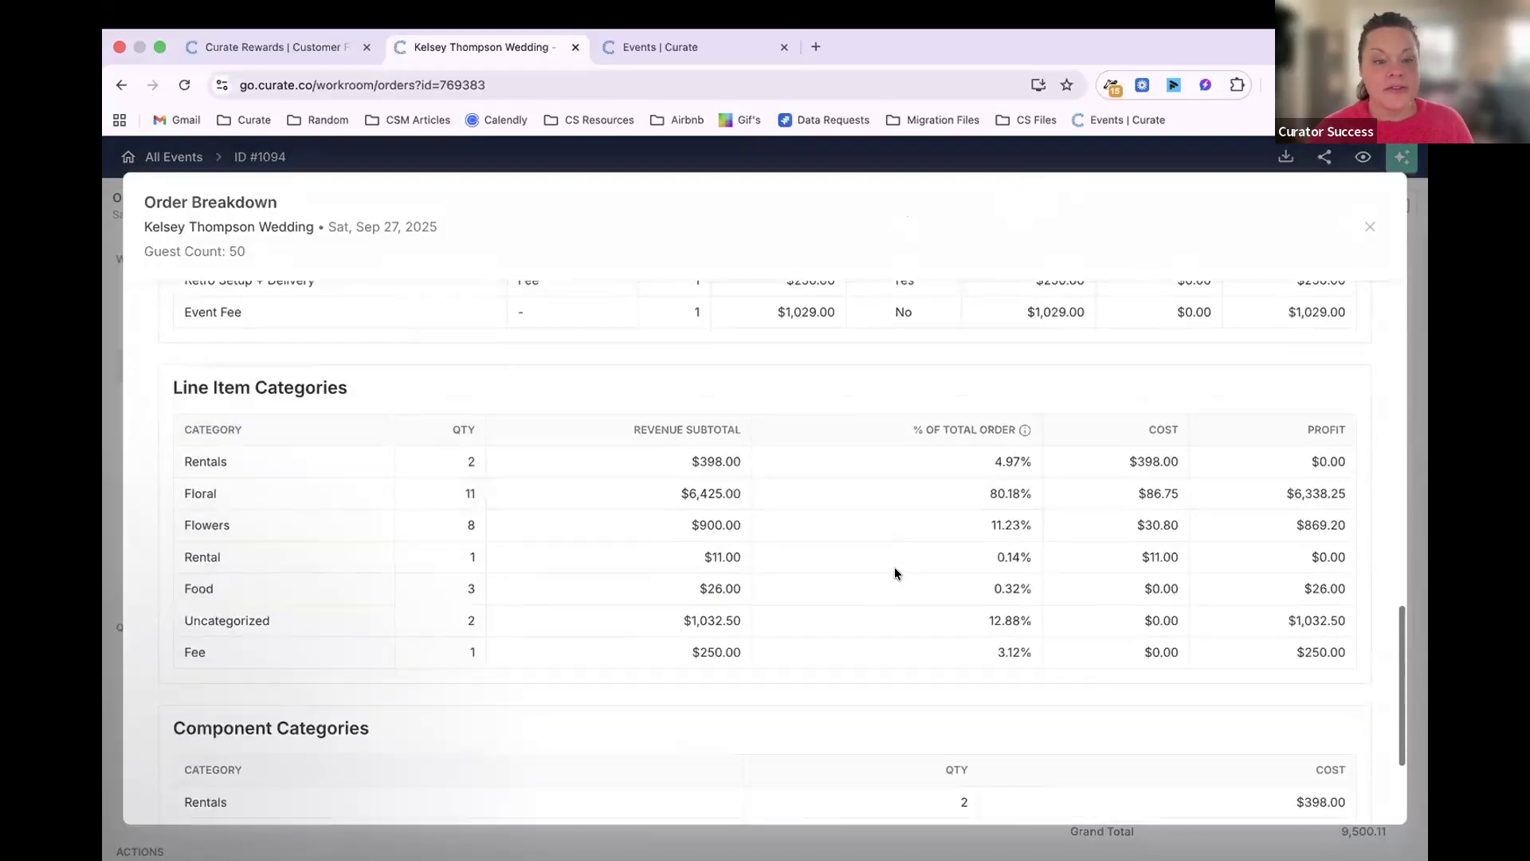
{"action": "scroll", "coordinate": [894, 572], "scroll_direction": "down", "scroll_amount": 1}
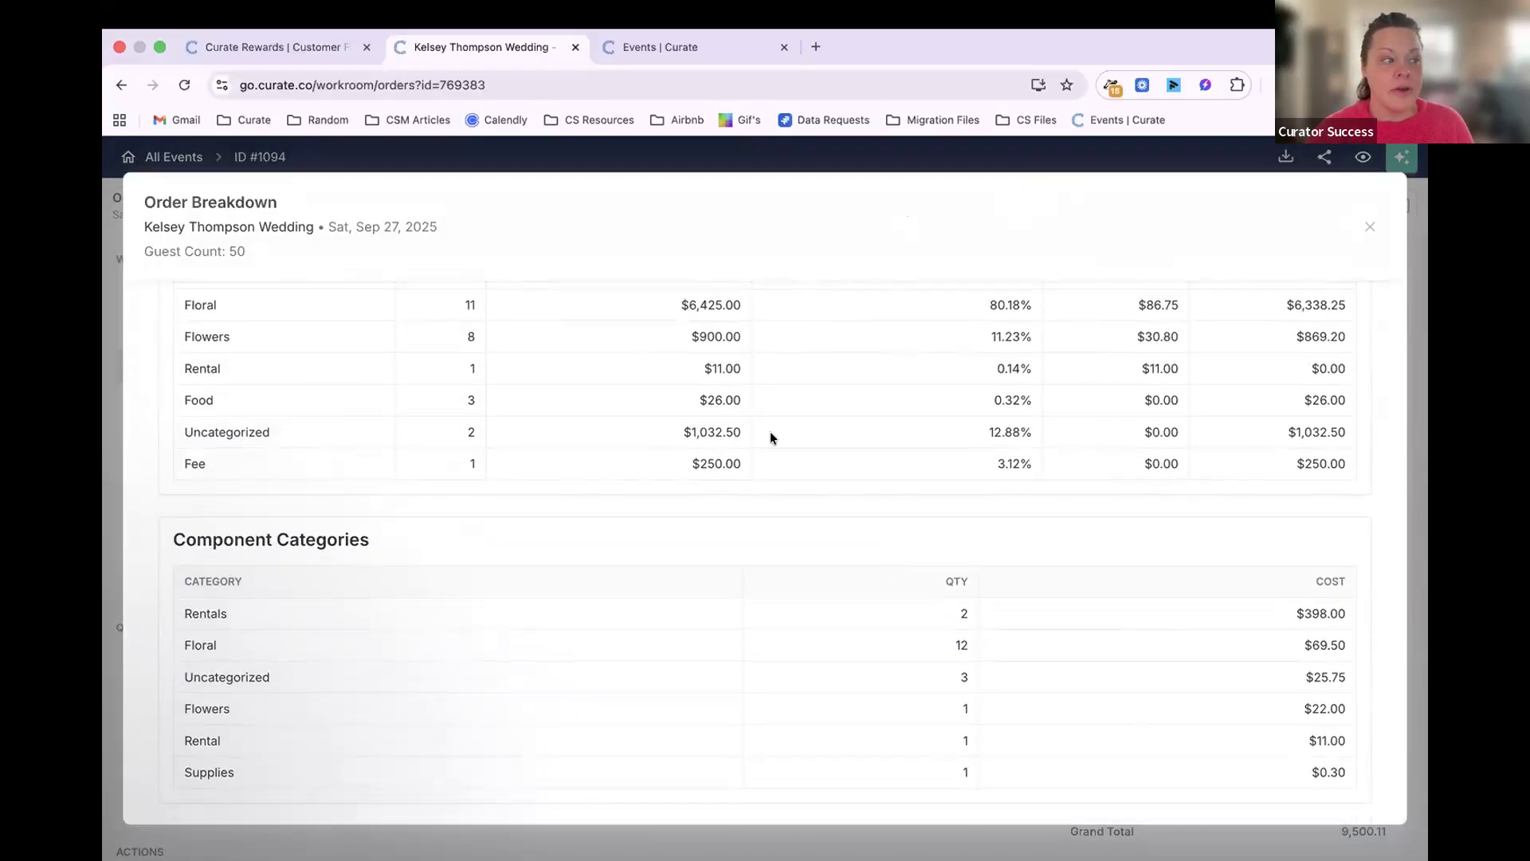
{"action": "scroll", "coordinate": [770, 437], "scroll_direction": "up", "scroll_amount": 2}
{"action": "scroll", "coordinate": [769, 437], "scroll_direction": "up", "scroll_amount": 15}
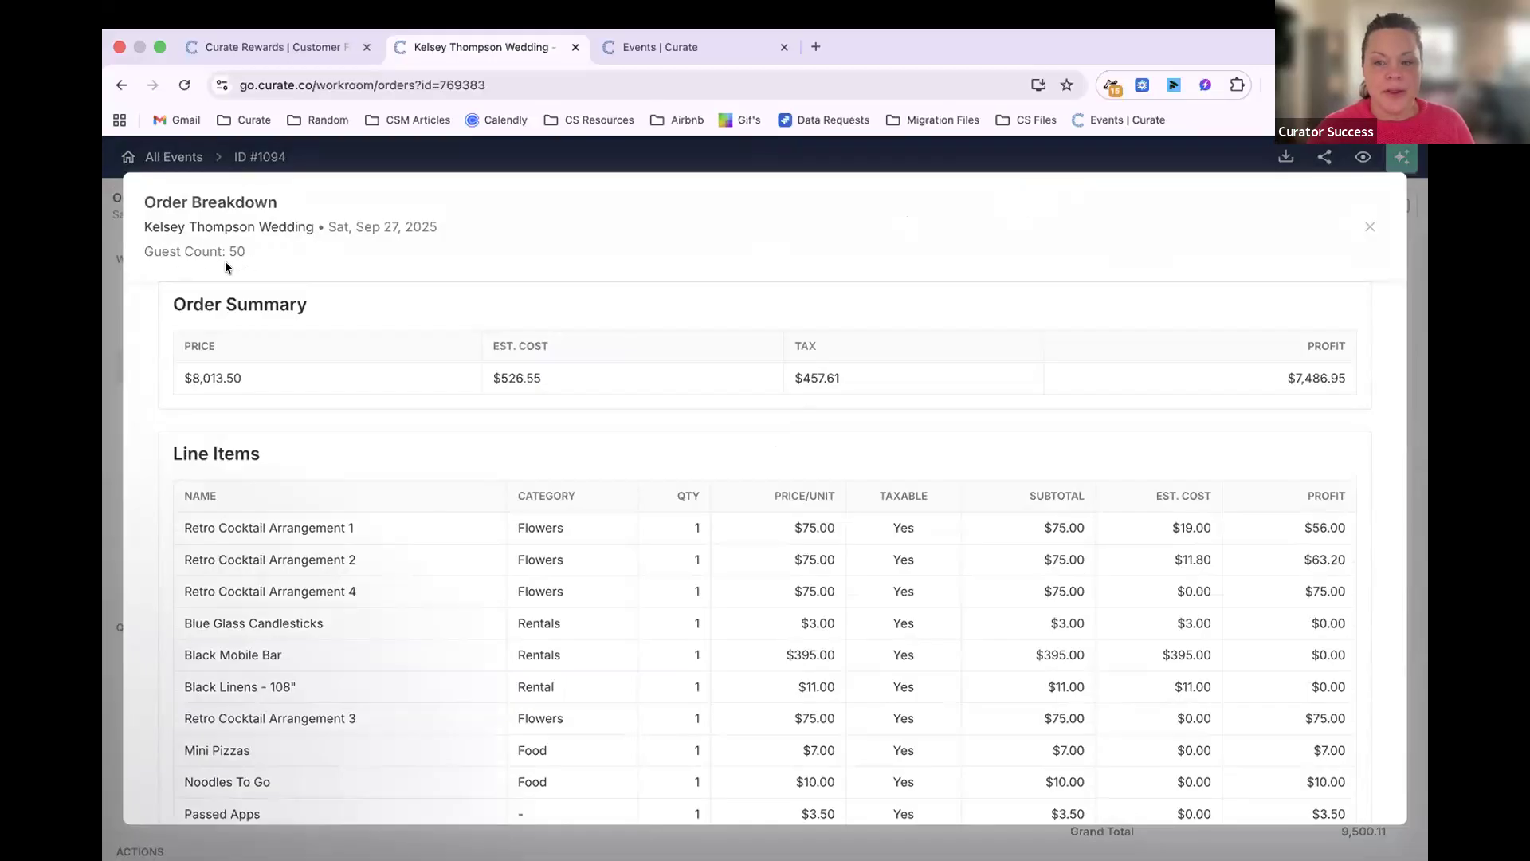
{"action": "scroll", "coordinate": [991, 475], "scroll_direction": "down", "scroll_amount": 10}
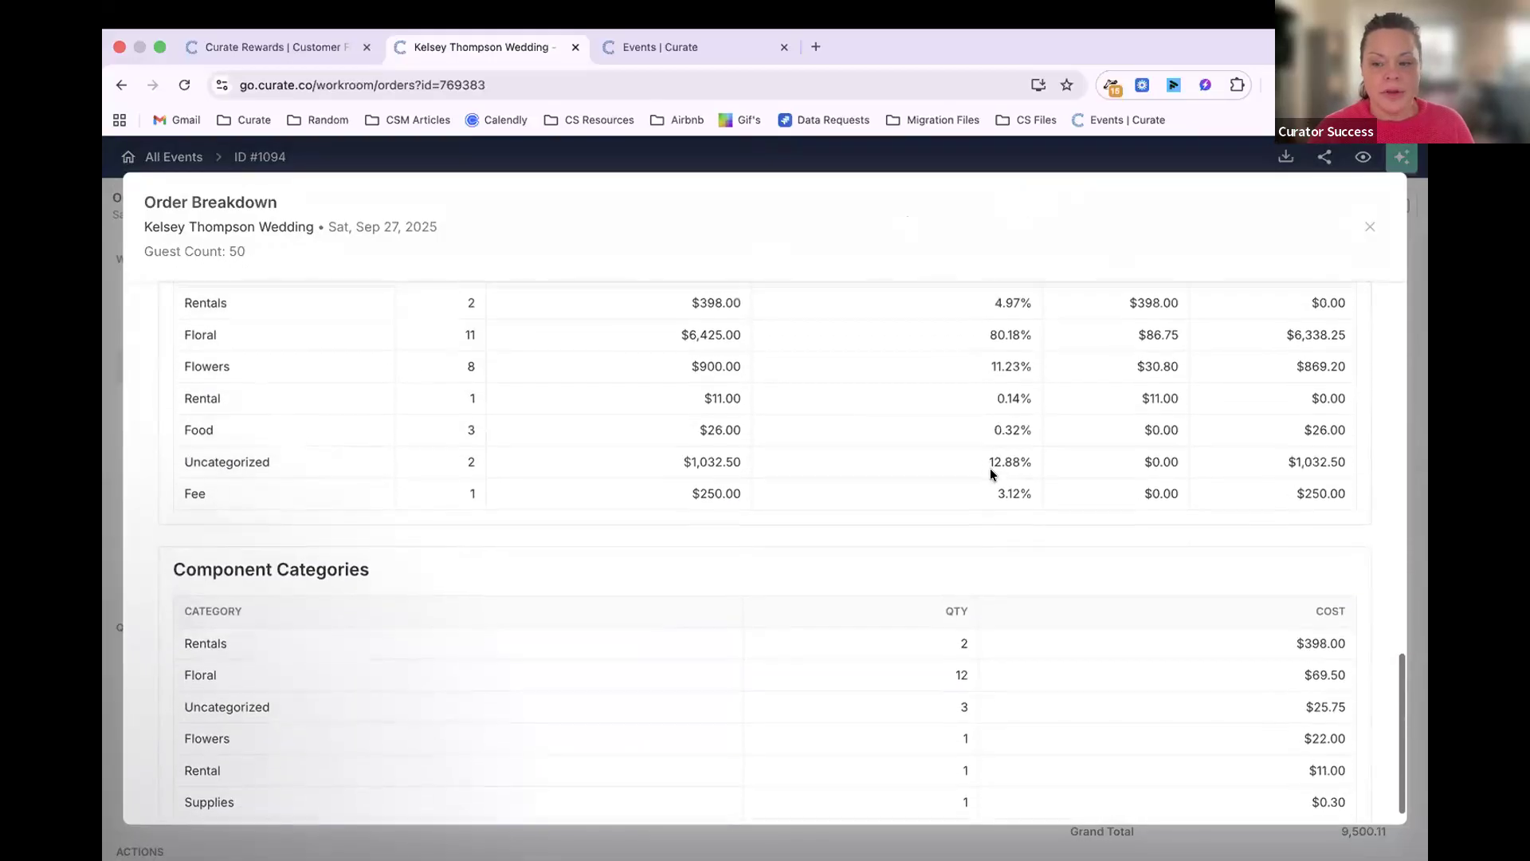
{"action": "scroll", "coordinate": [988, 470], "scroll_direction": "up", "scroll_amount": 10}
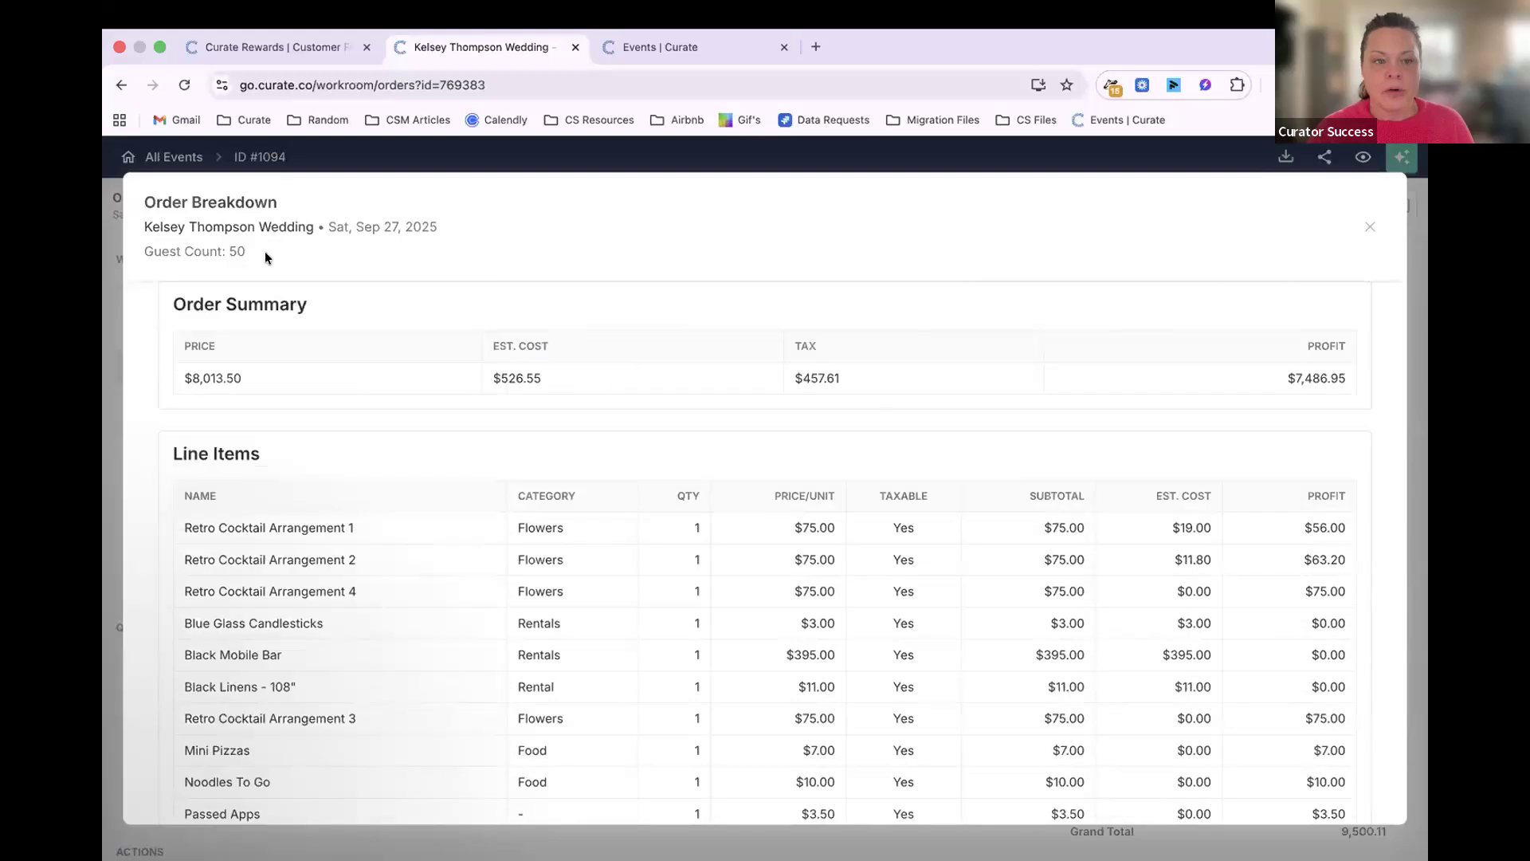
{"action": "left_click", "coordinate": [1368, 228]}
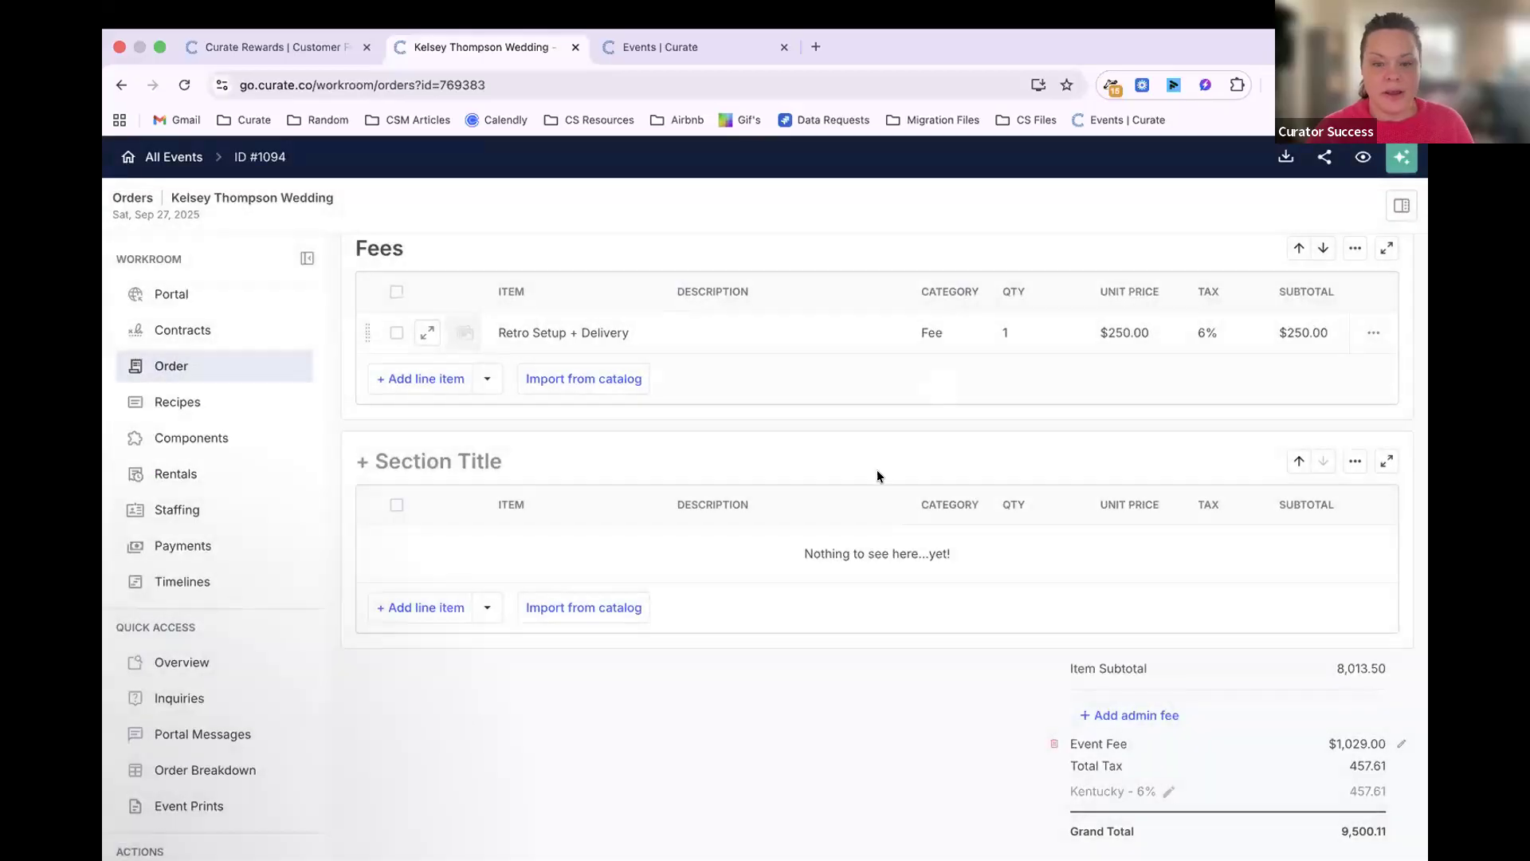
Open the guest count for editing in the event's overview details, and close the overview without changing it.
{"action": "left_click", "coordinate": [1396, 205]}
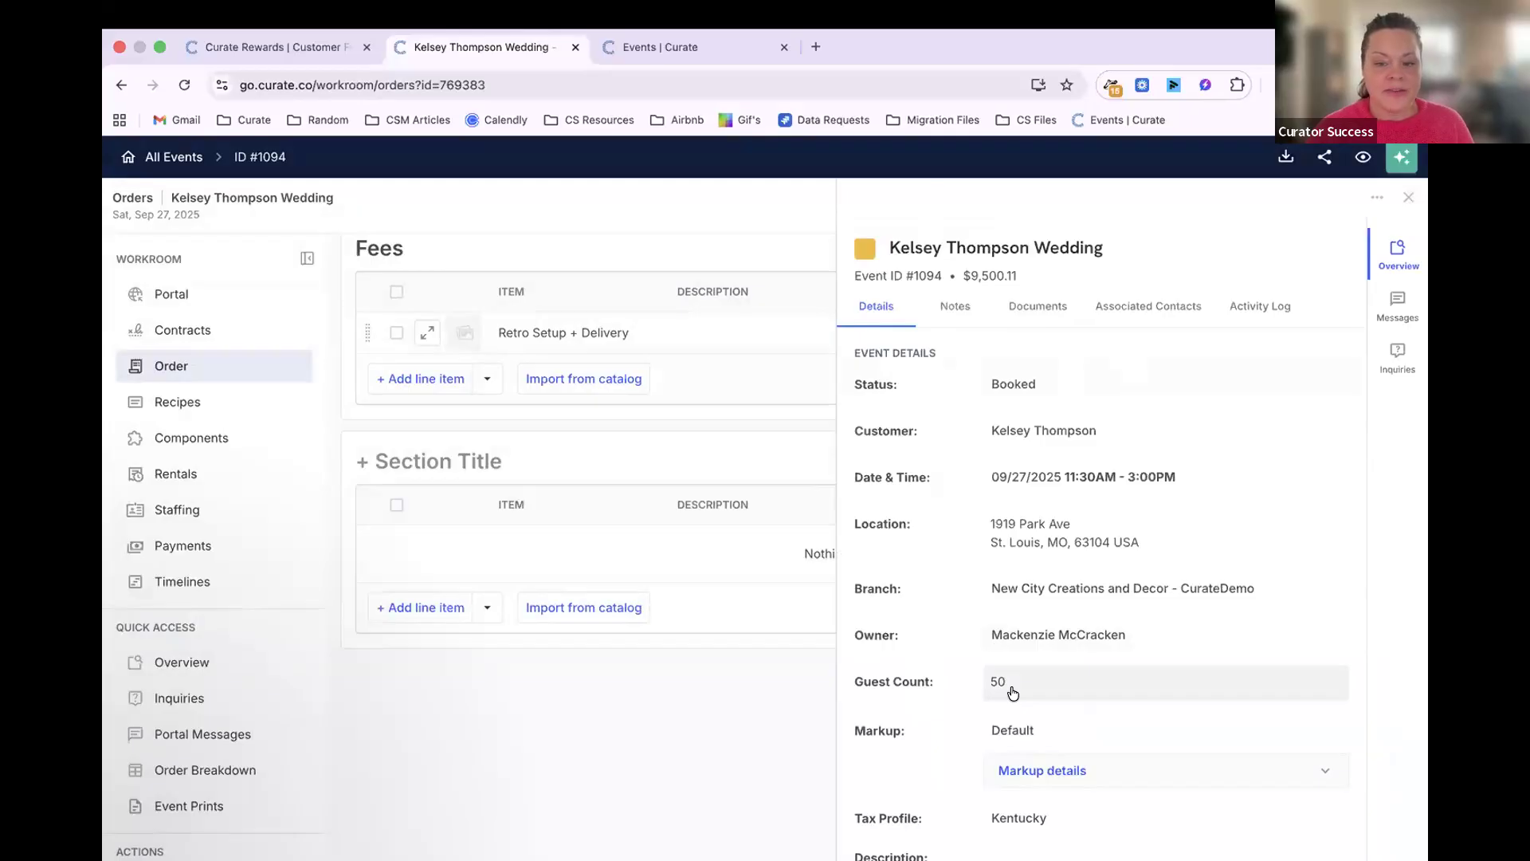
{"action": "left_click", "coordinate": [1012, 691]}
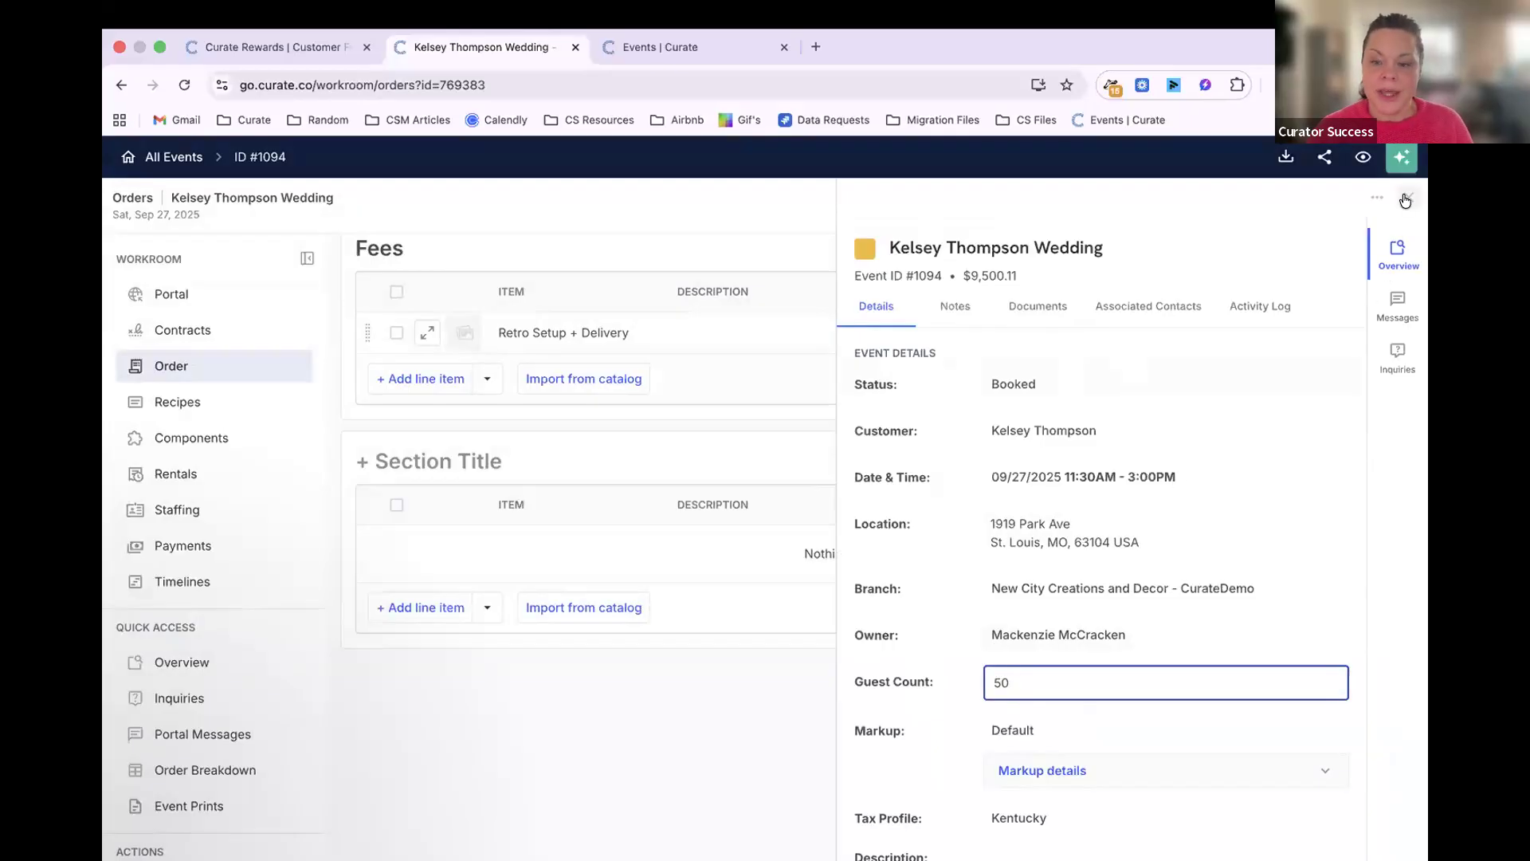
{"action": "left_click", "coordinate": [1388, 272]}
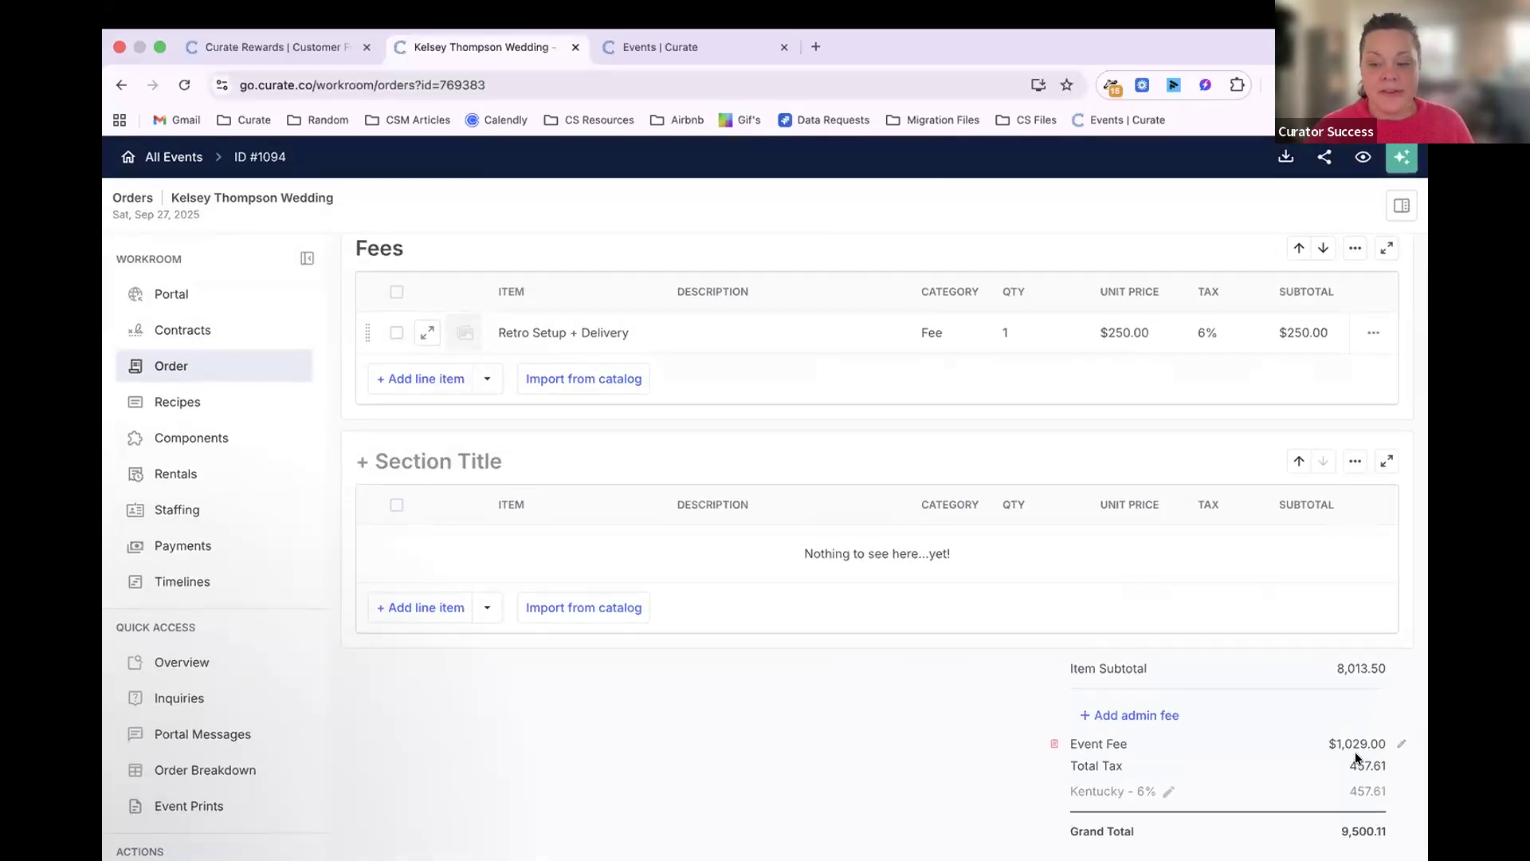
Rename the Event Fee in the order totals as "Friends & Family Discount".
{"action": "left_click", "coordinate": [1402, 744]}
{"action": "triple_click", "coordinate": [1030, 424]}
{"action": "type", "text": "Friend"}
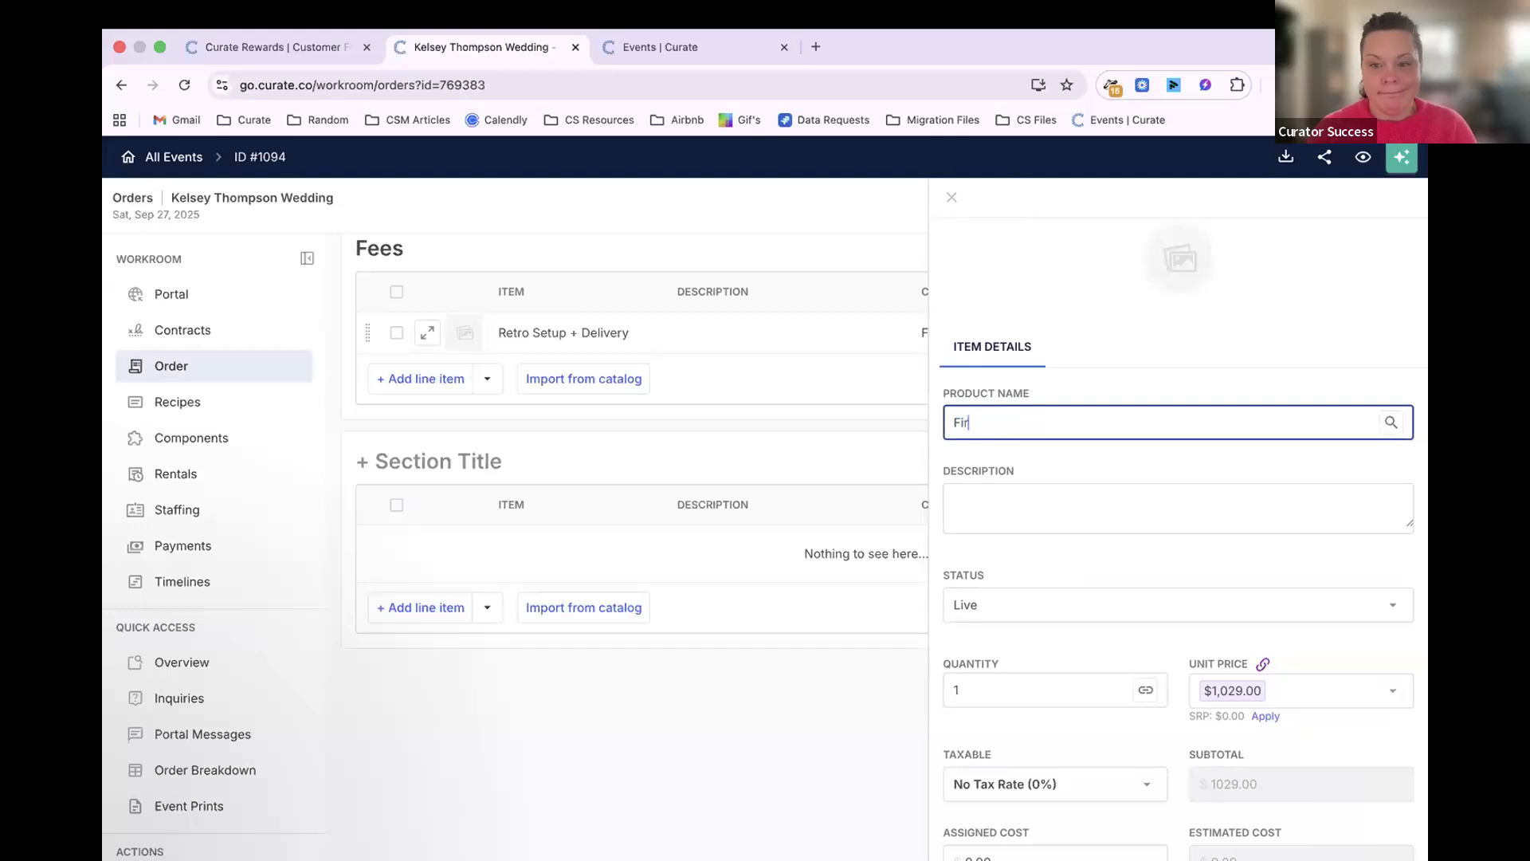
{"action": "type", "text": "s "}
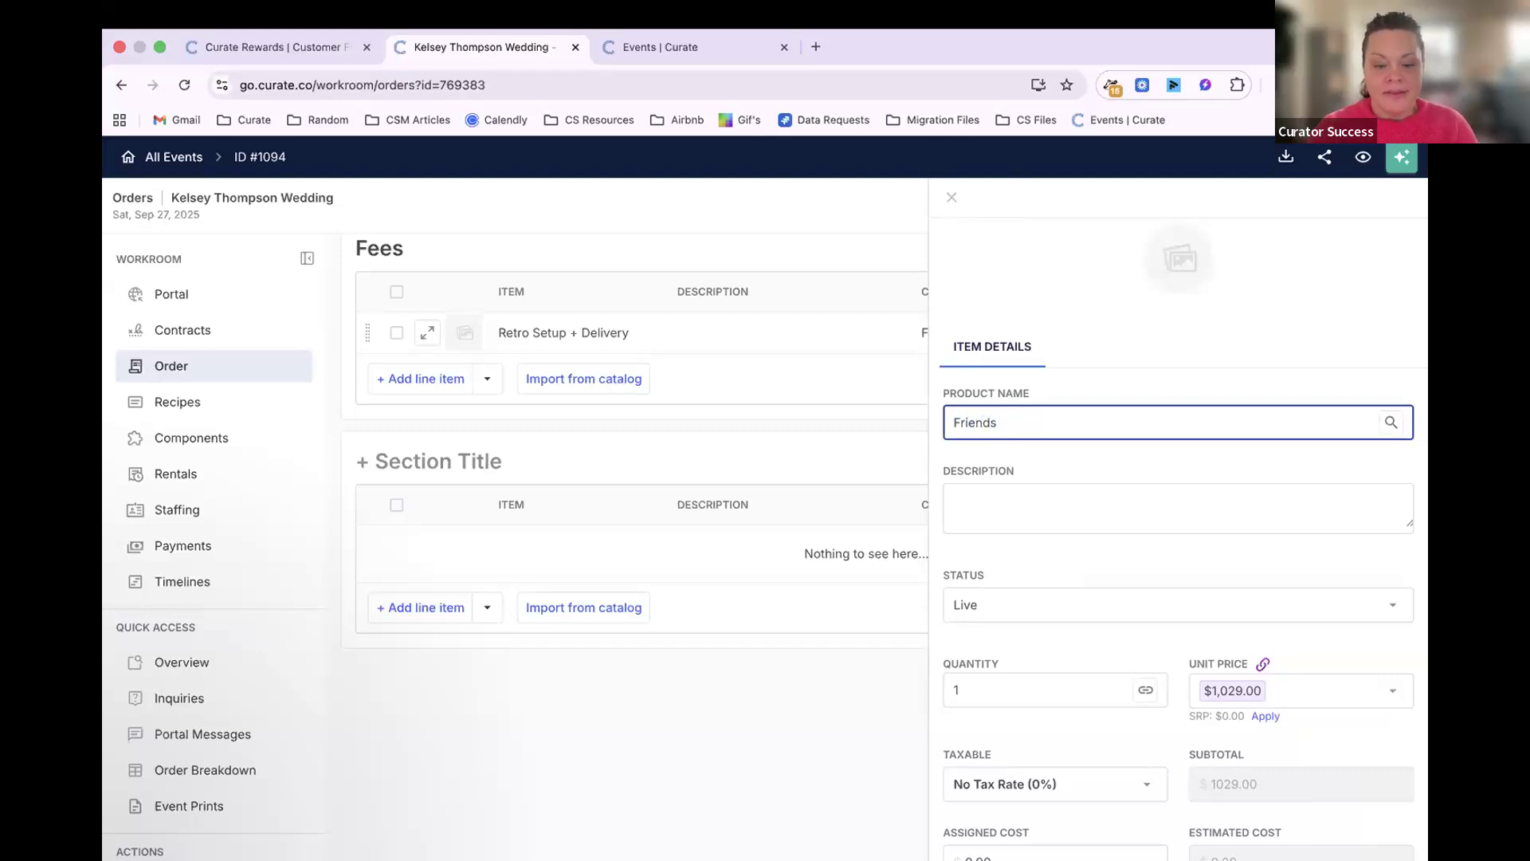
{"action": "type", "text": "& Family "}
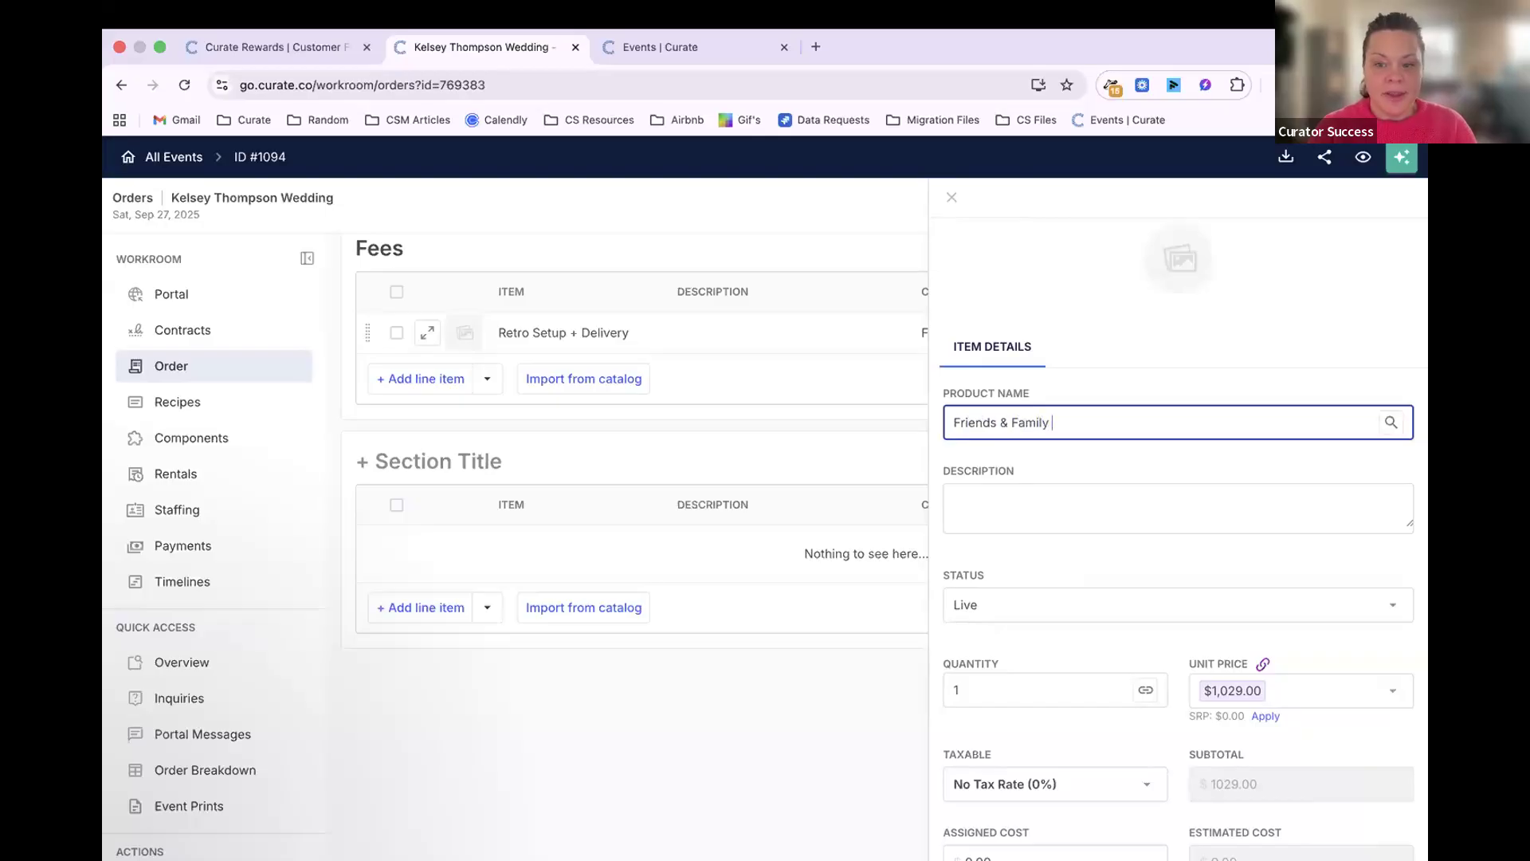
{"action": "type", "text": "Discount"}
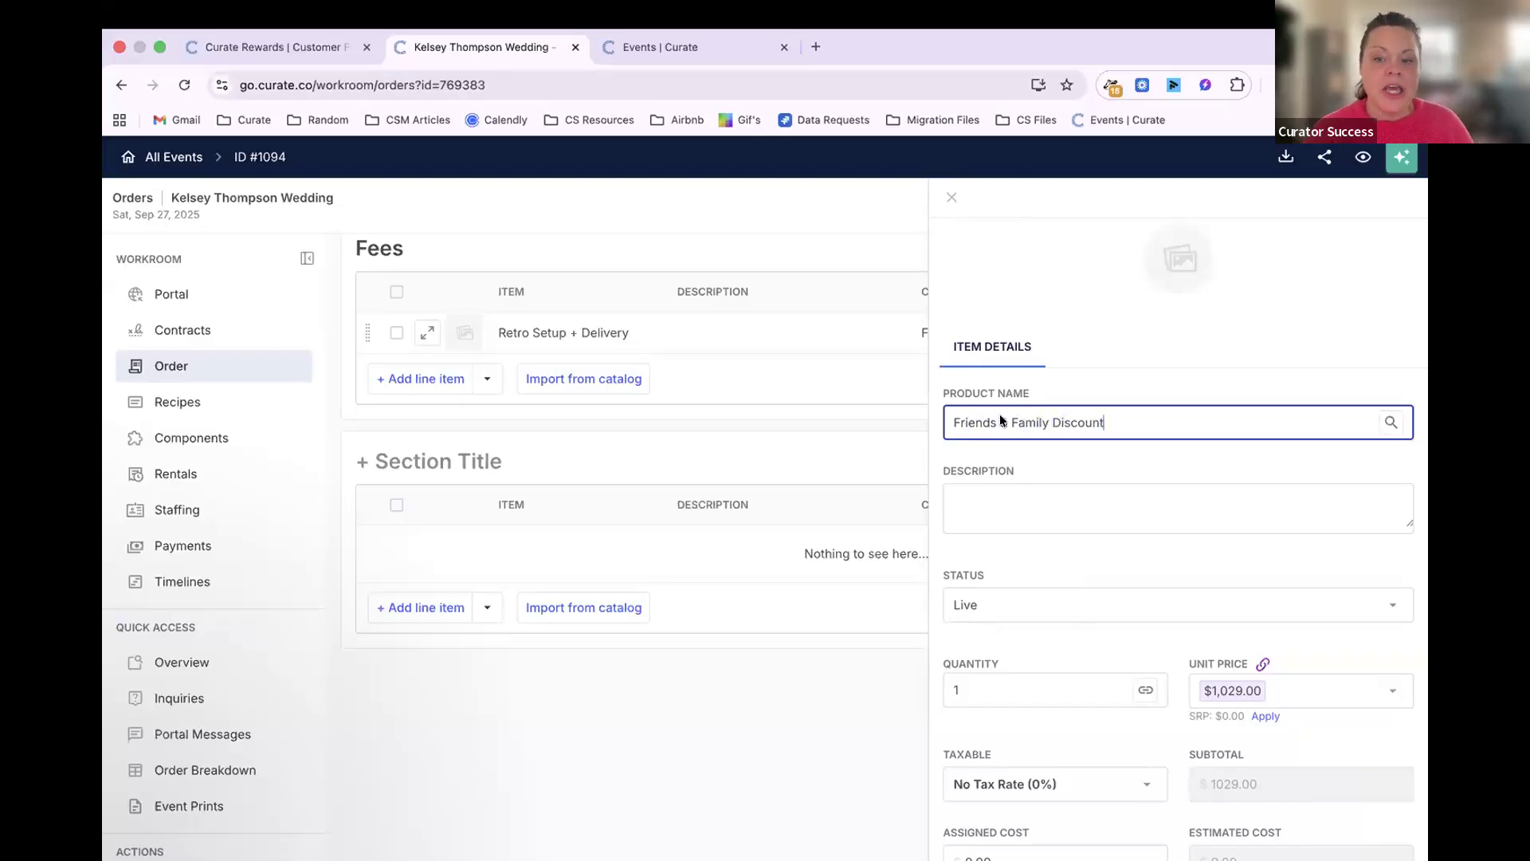
{"action": "left_click", "coordinate": [1279, 687]}
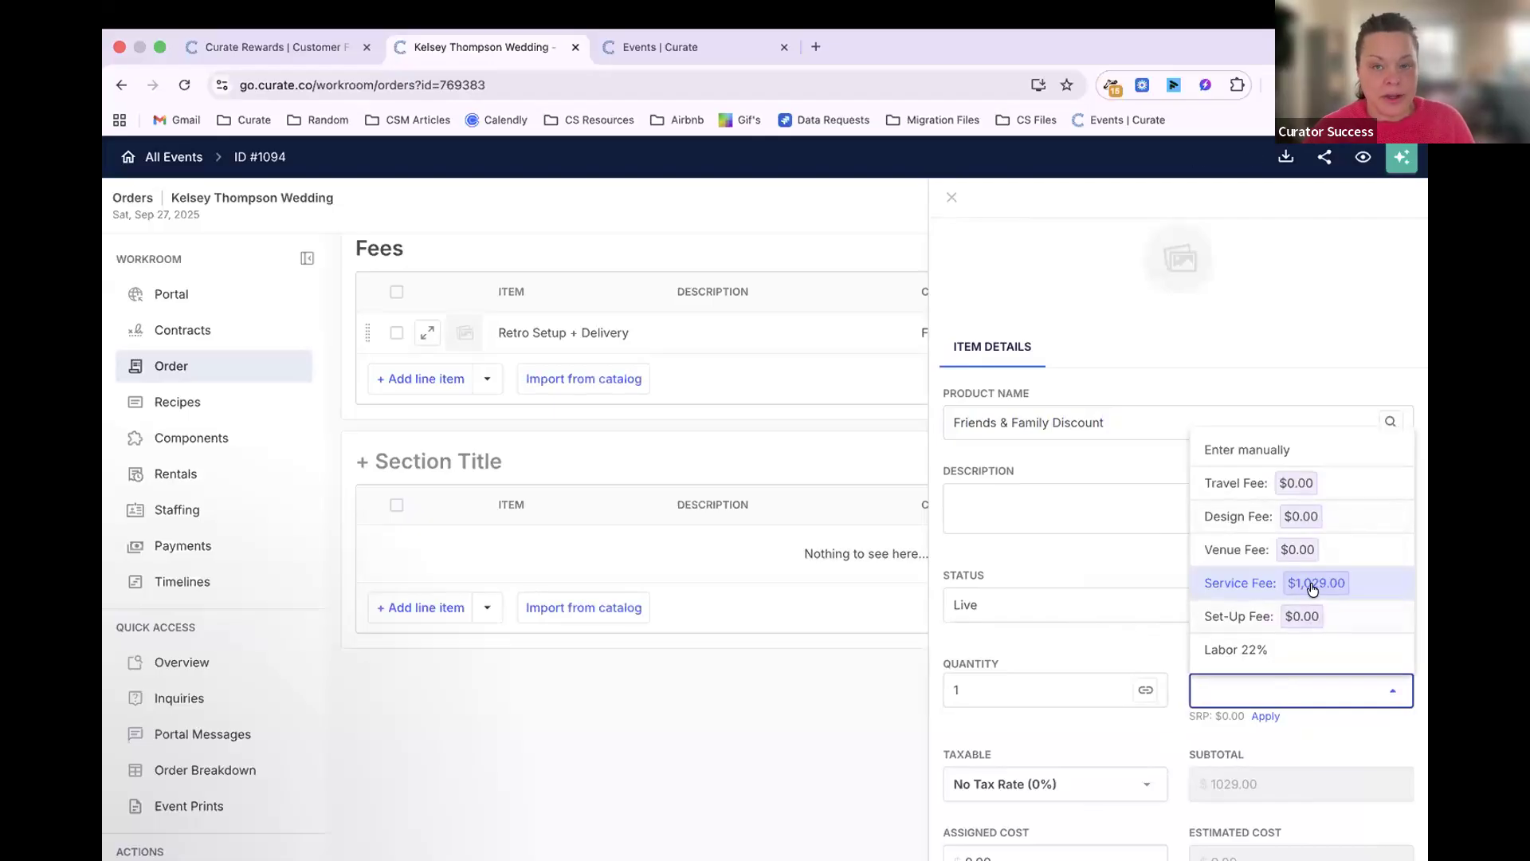
{"action": "type", "text": "-1029"}
{"action": "left_click", "coordinate": [1314, 661]}
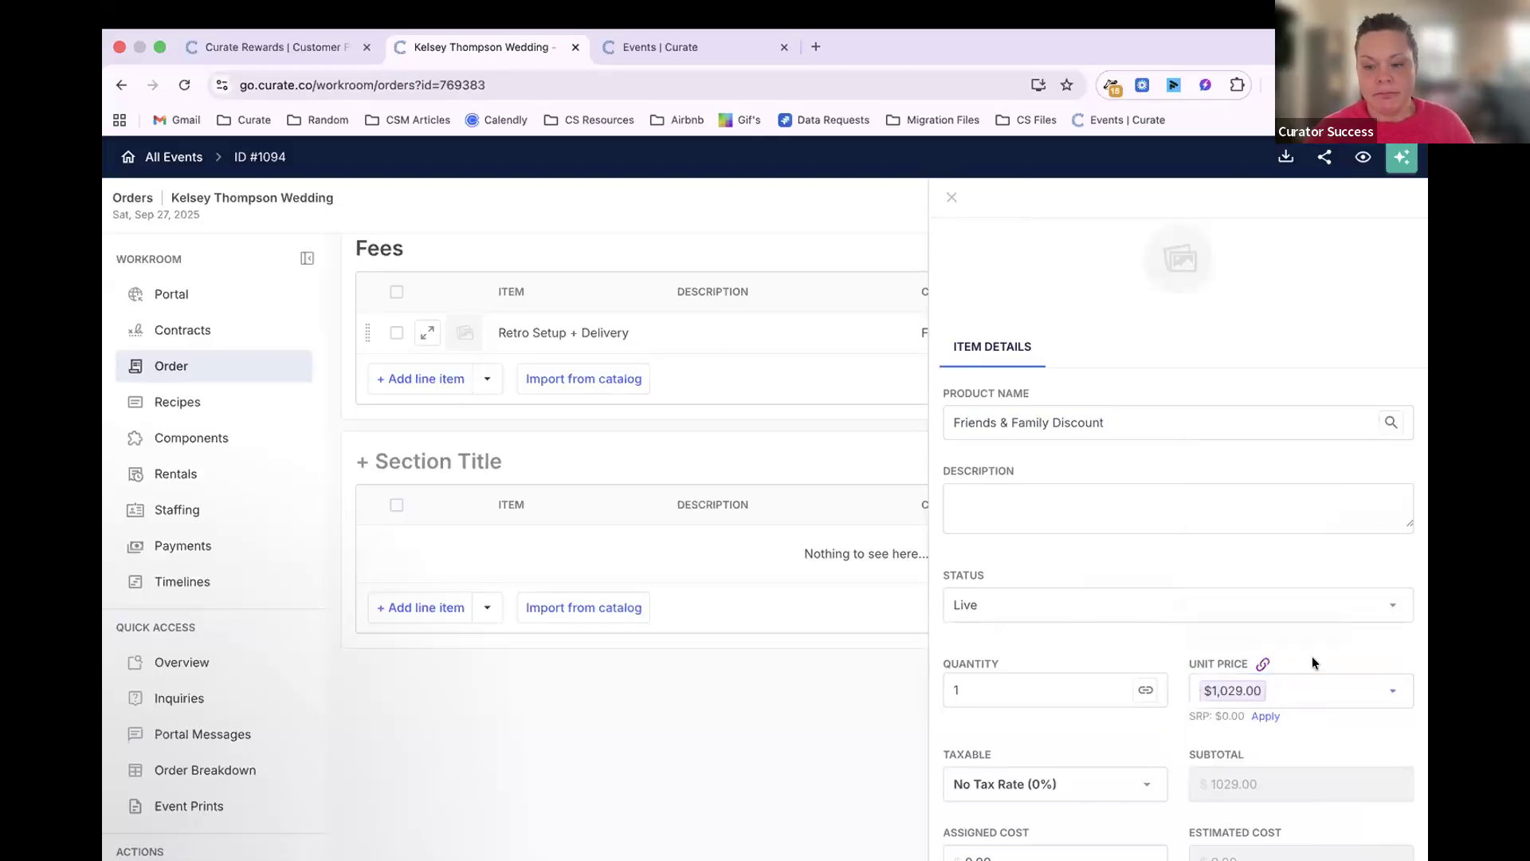
Switch the Friends & Family Discount's unit price to manual entry, set it to -500, and close the item details.
{"action": "left_click", "coordinate": [1275, 691]}
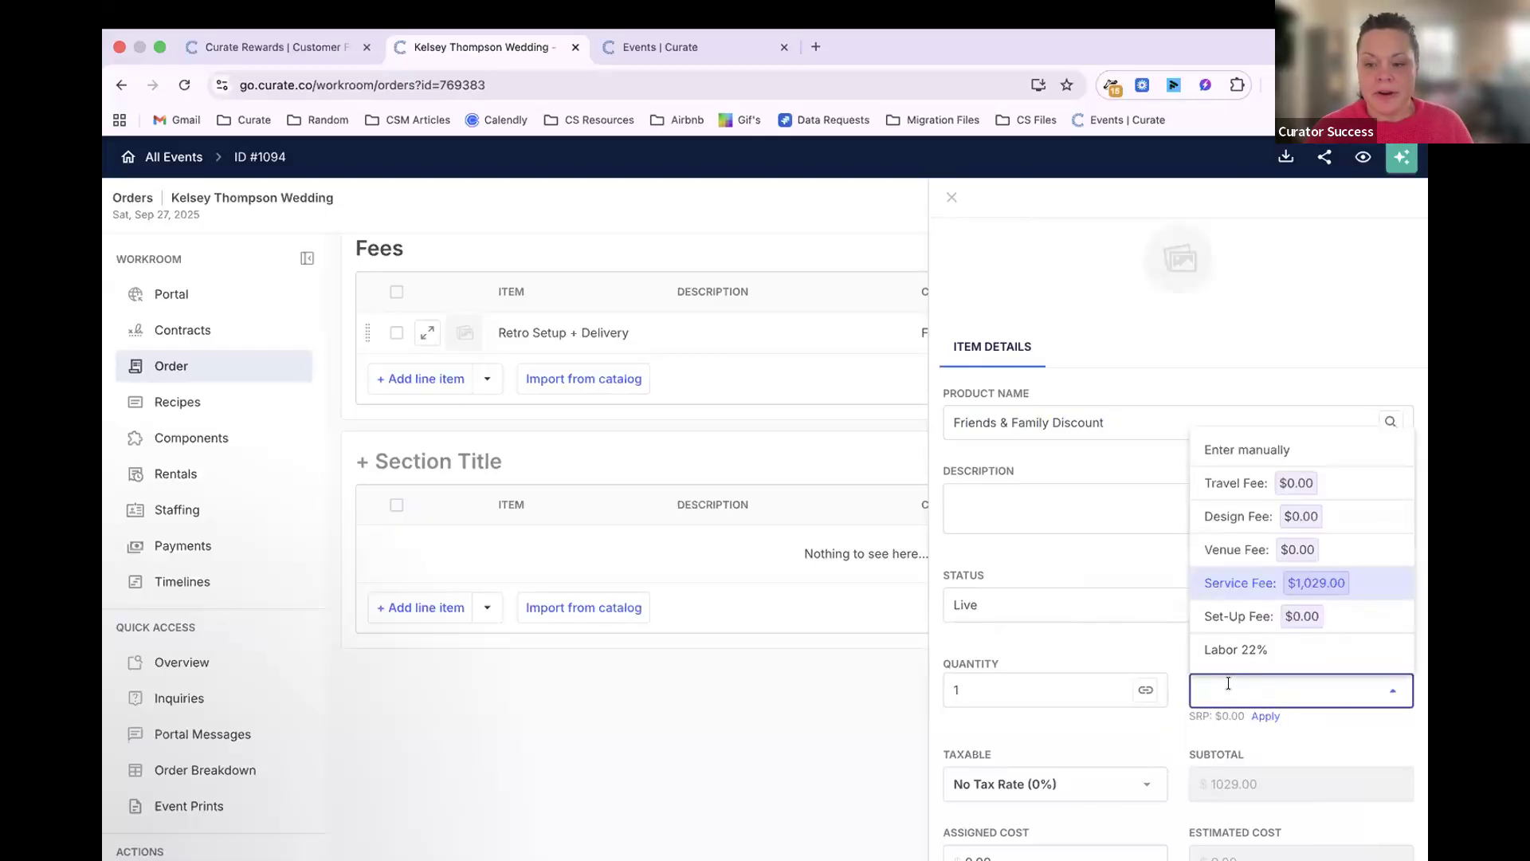
{"action": "left_click", "coordinate": [1241, 447]}
{"action": "left_click", "coordinate": [1238, 692]}
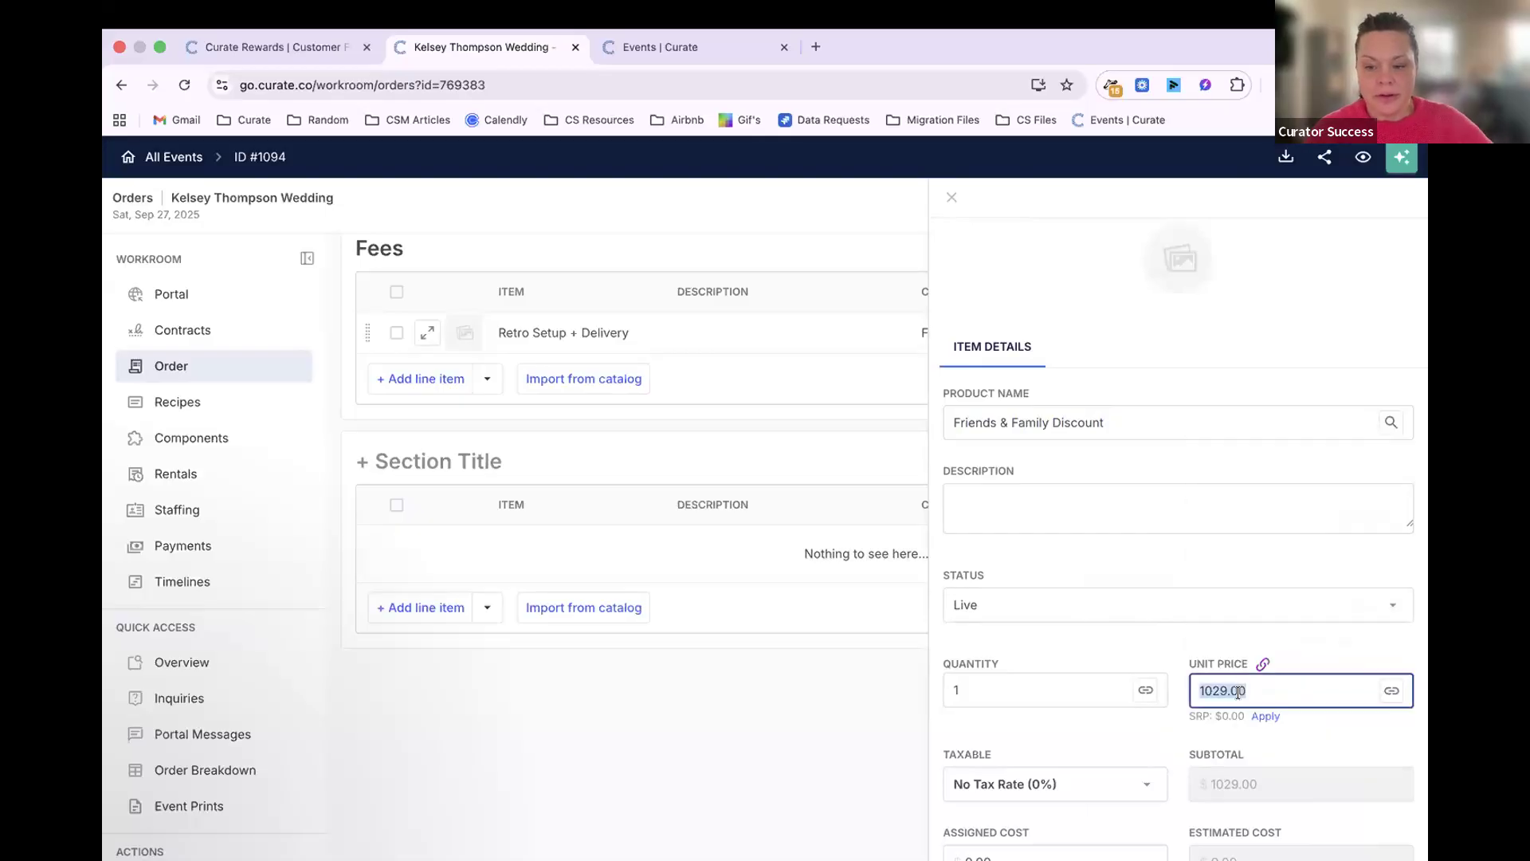
{"action": "type", "text": "-500"}
{"action": "left_click", "coordinate": [1331, 662]}
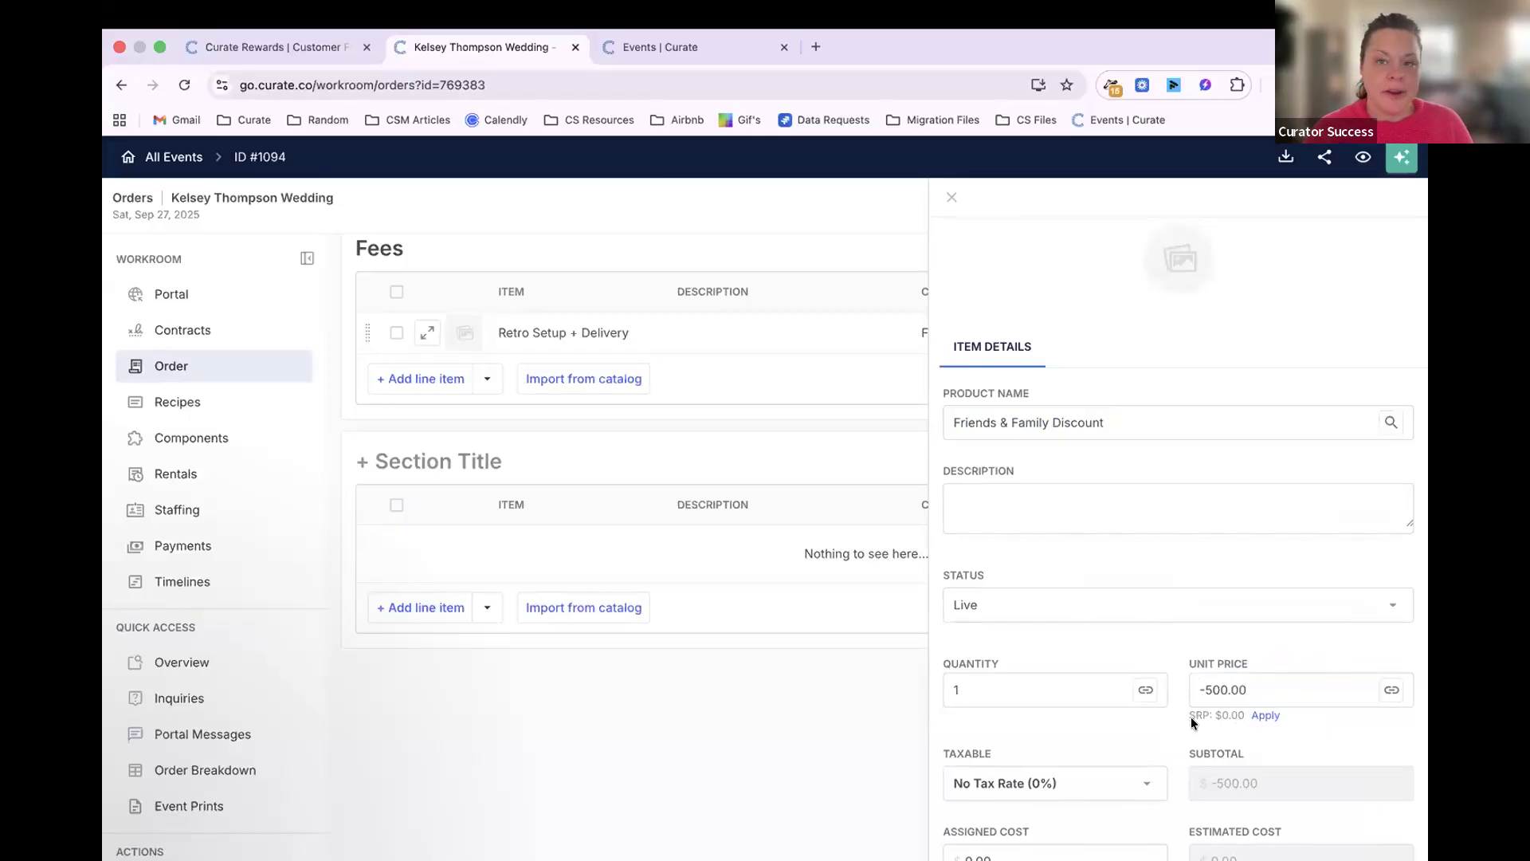
{"action": "left_click", "coordinate": [948, 199]}
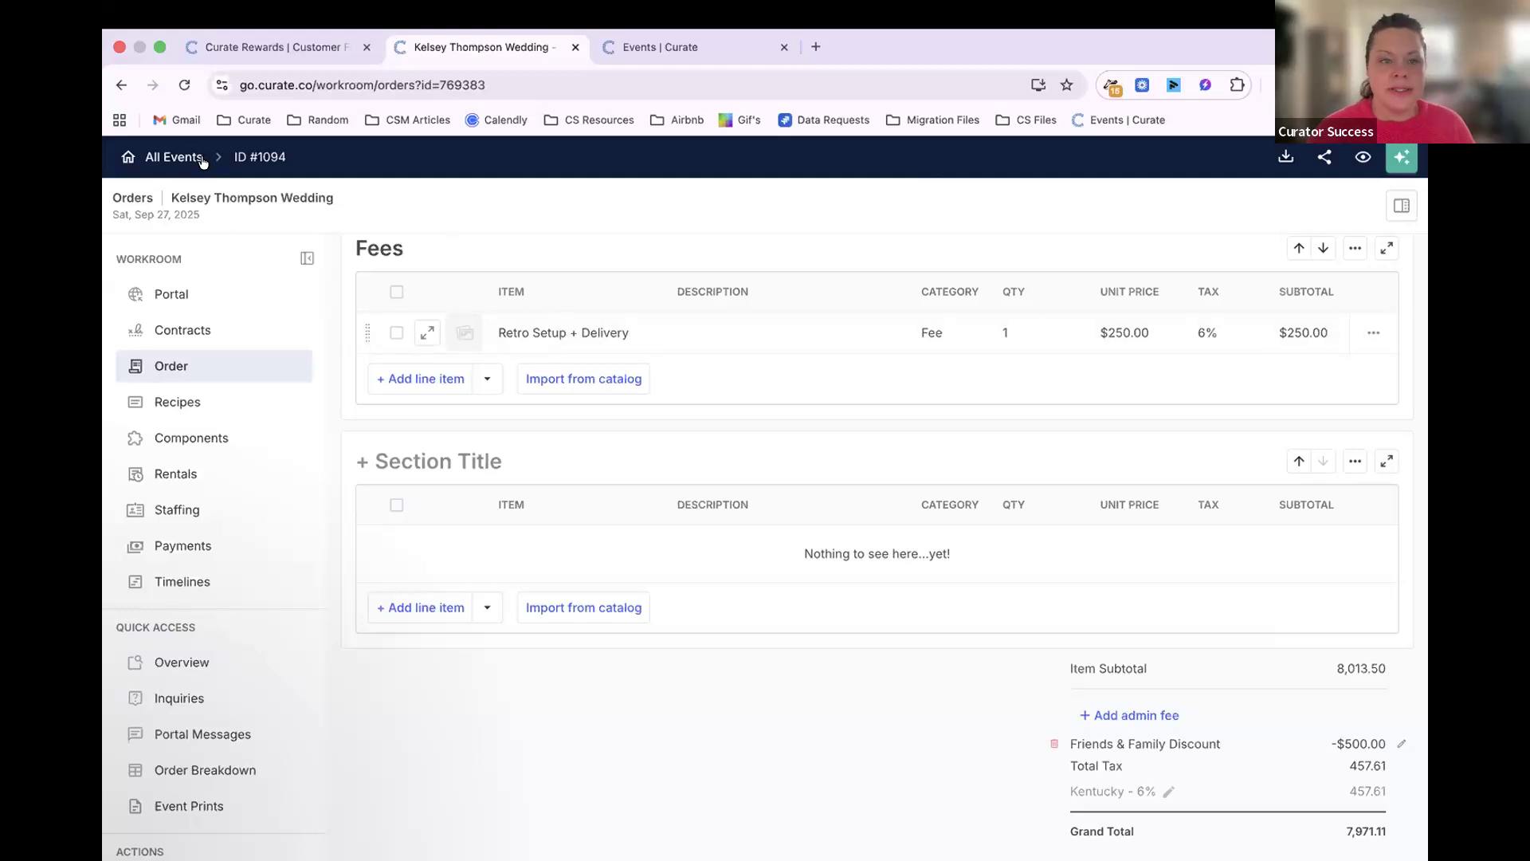
Leave the event's workroom for the events list and open the account's general settings.
{"action": "left_click", "coordinate": [138, 150]}
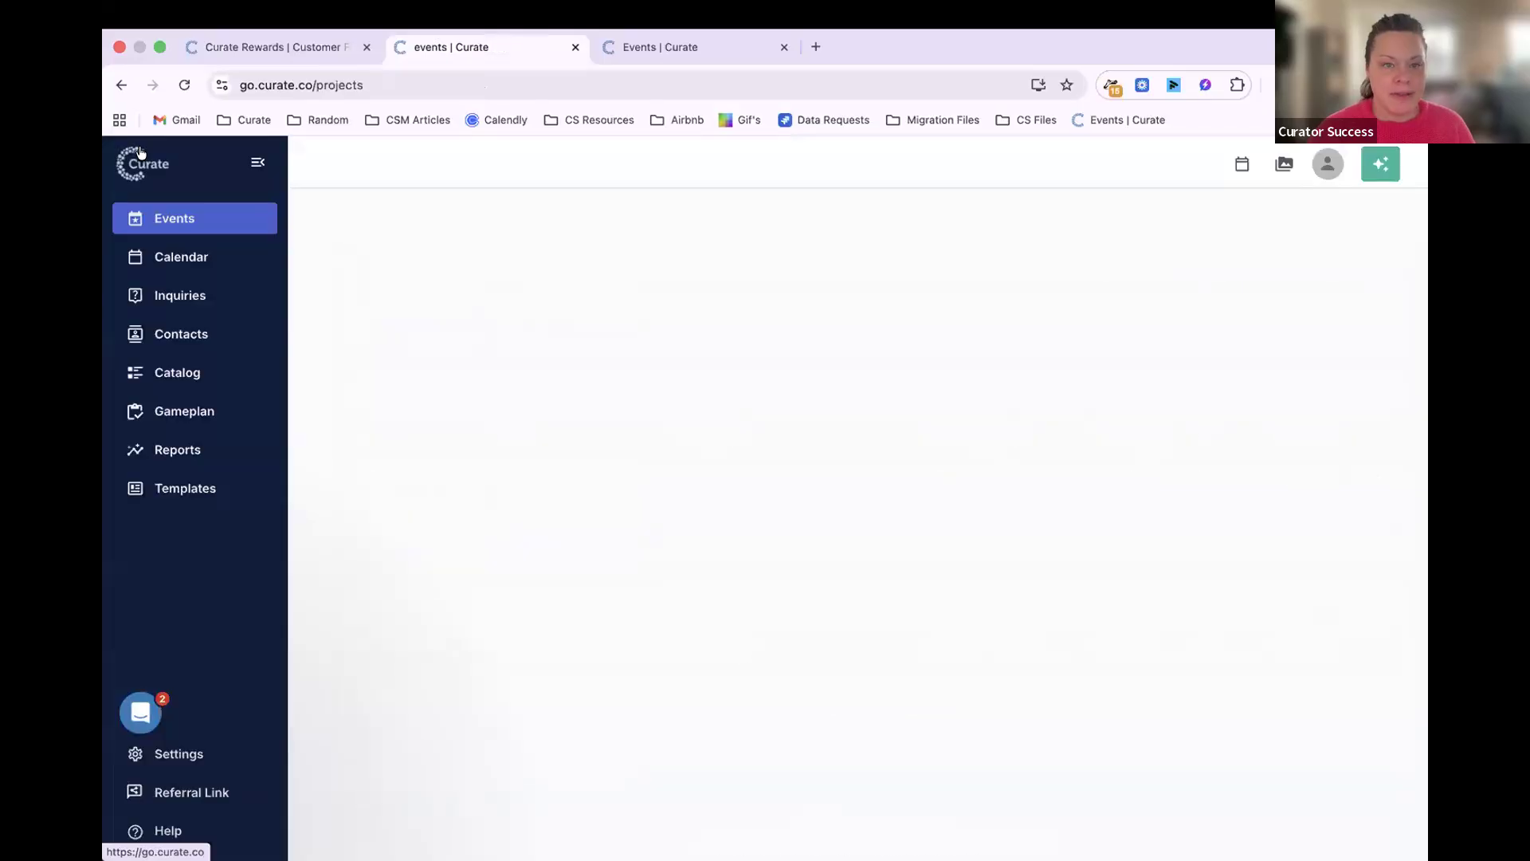
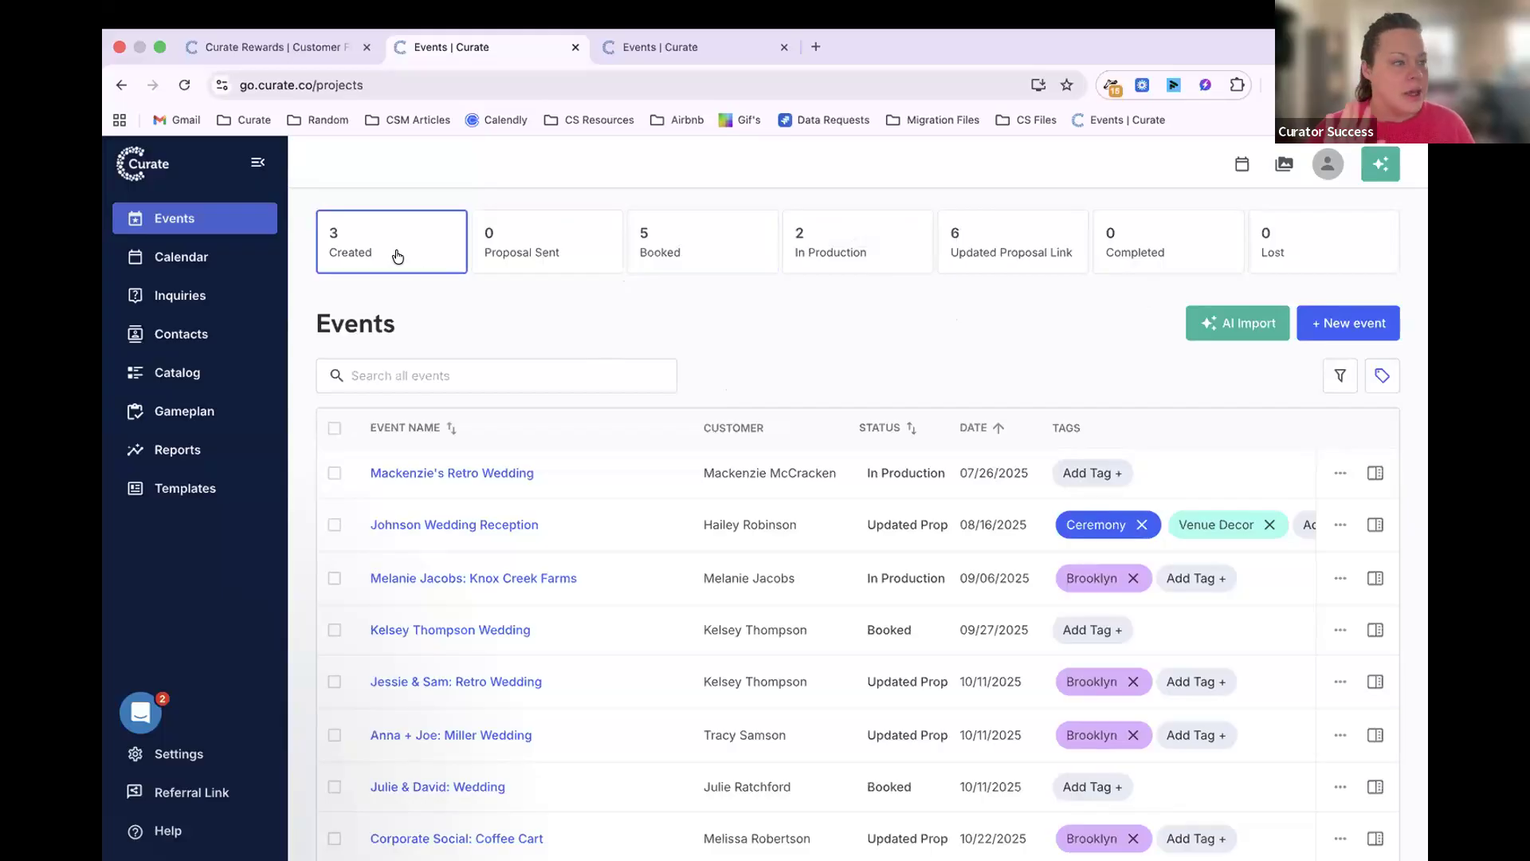
{"action": "left_click", "coordinate": [220, 753]}
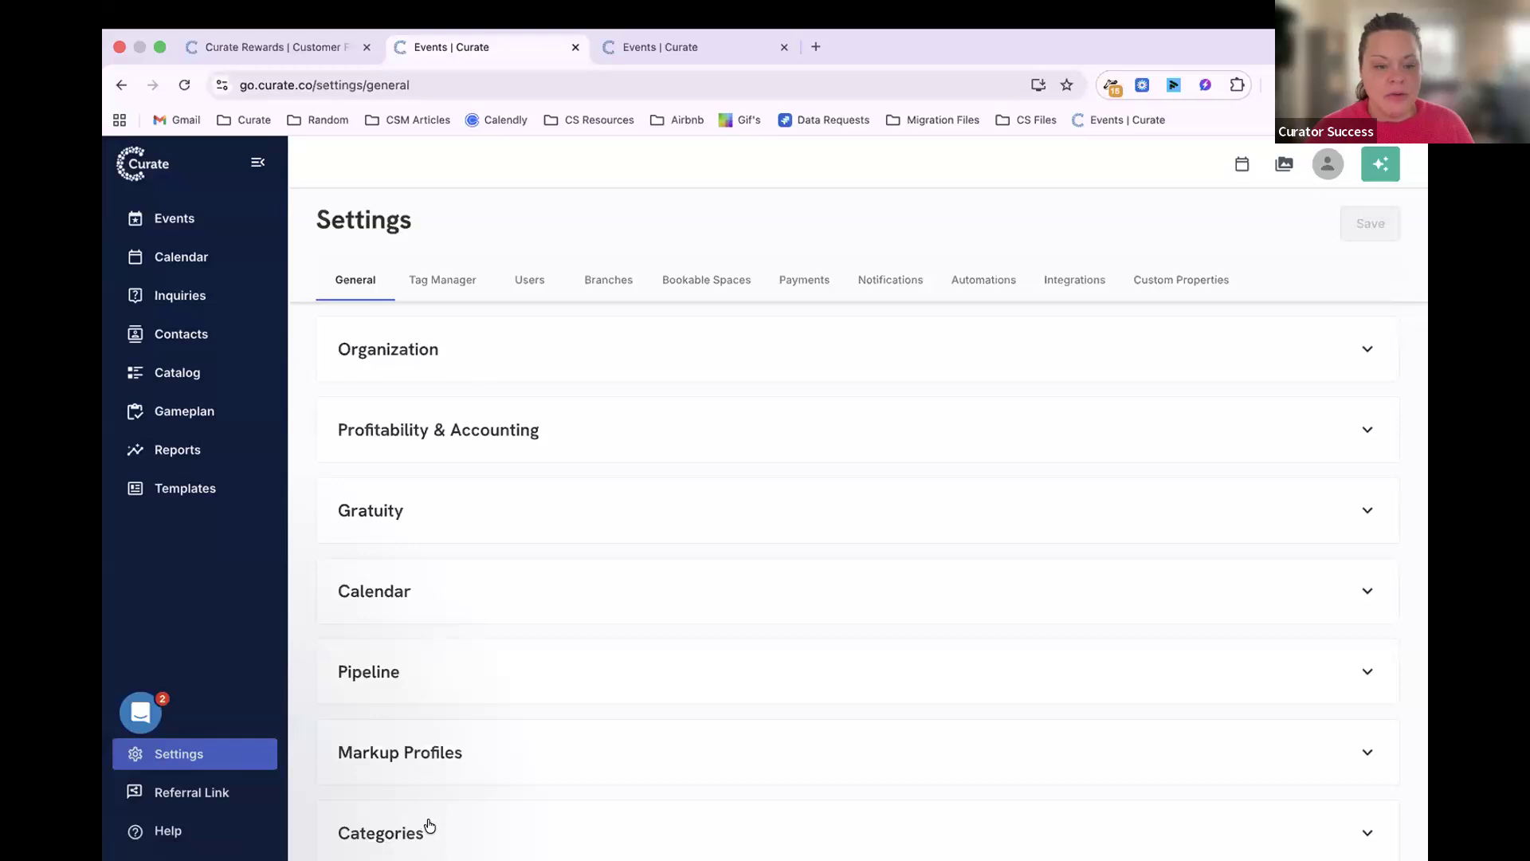
Expand the Pipeline section of the general settings and look through its inquiry and event stages.
{"action": "scroll", "coordinate": [430, 797], "scroll_direction": "down", "scroll_amount": 1}
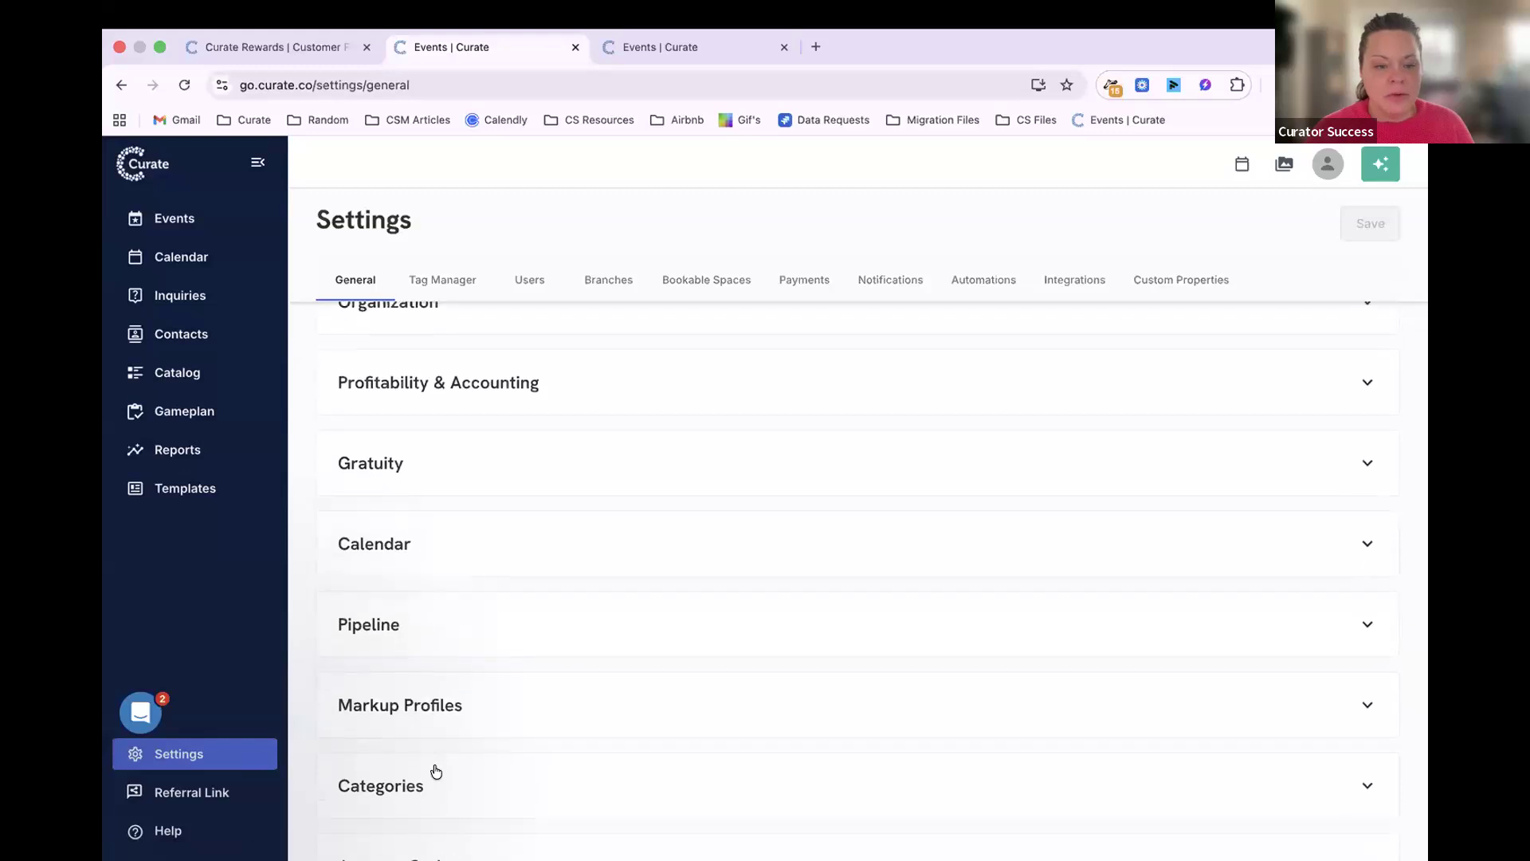
{"action": "left_click", "coordinate": [430, 633]}
{"action": "scroll", "coordinate": [617, 706], "scroll_direction": "down", "scroll_amount": 7}
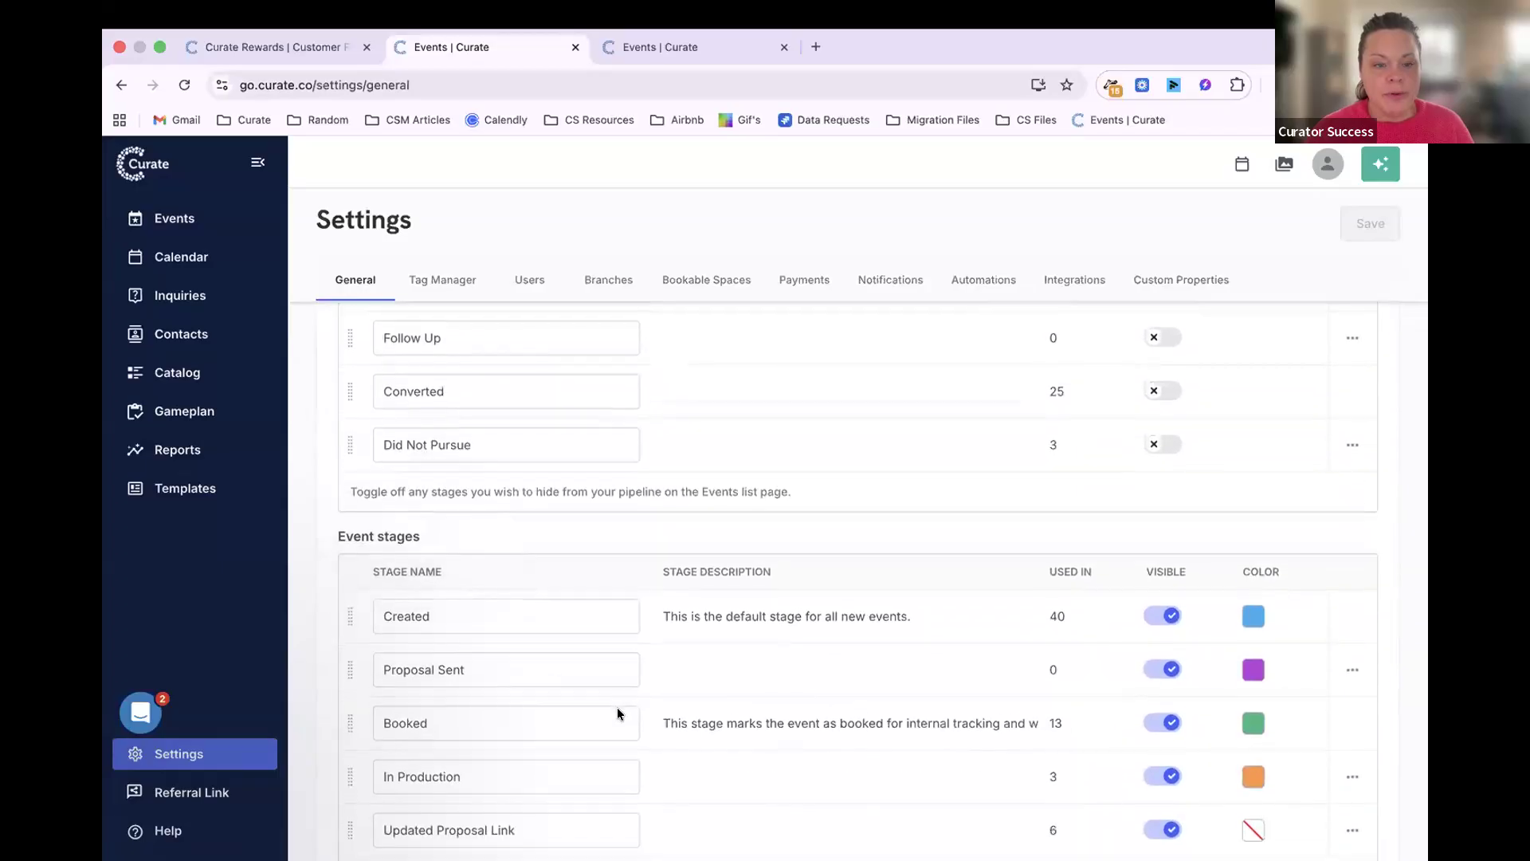
{"action": "scroll", "coordinate": [665, 738], "scroll_direction": "down", "scroll_amount": 5}
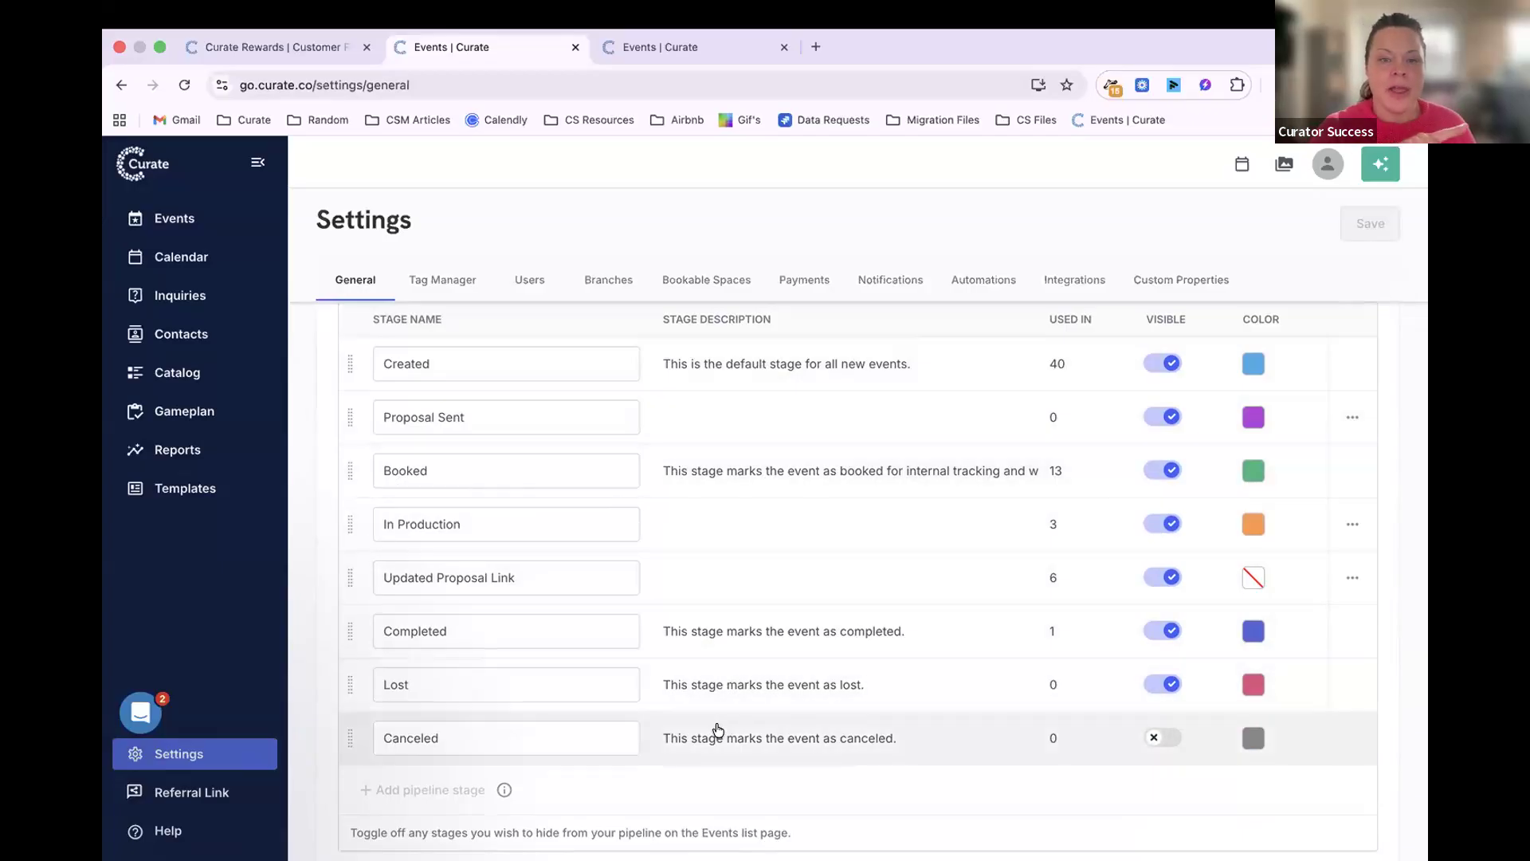
{"action": "scroll", "coordinate": [877, 659], "scroll_direction": "up", "scroll_amount": 15}
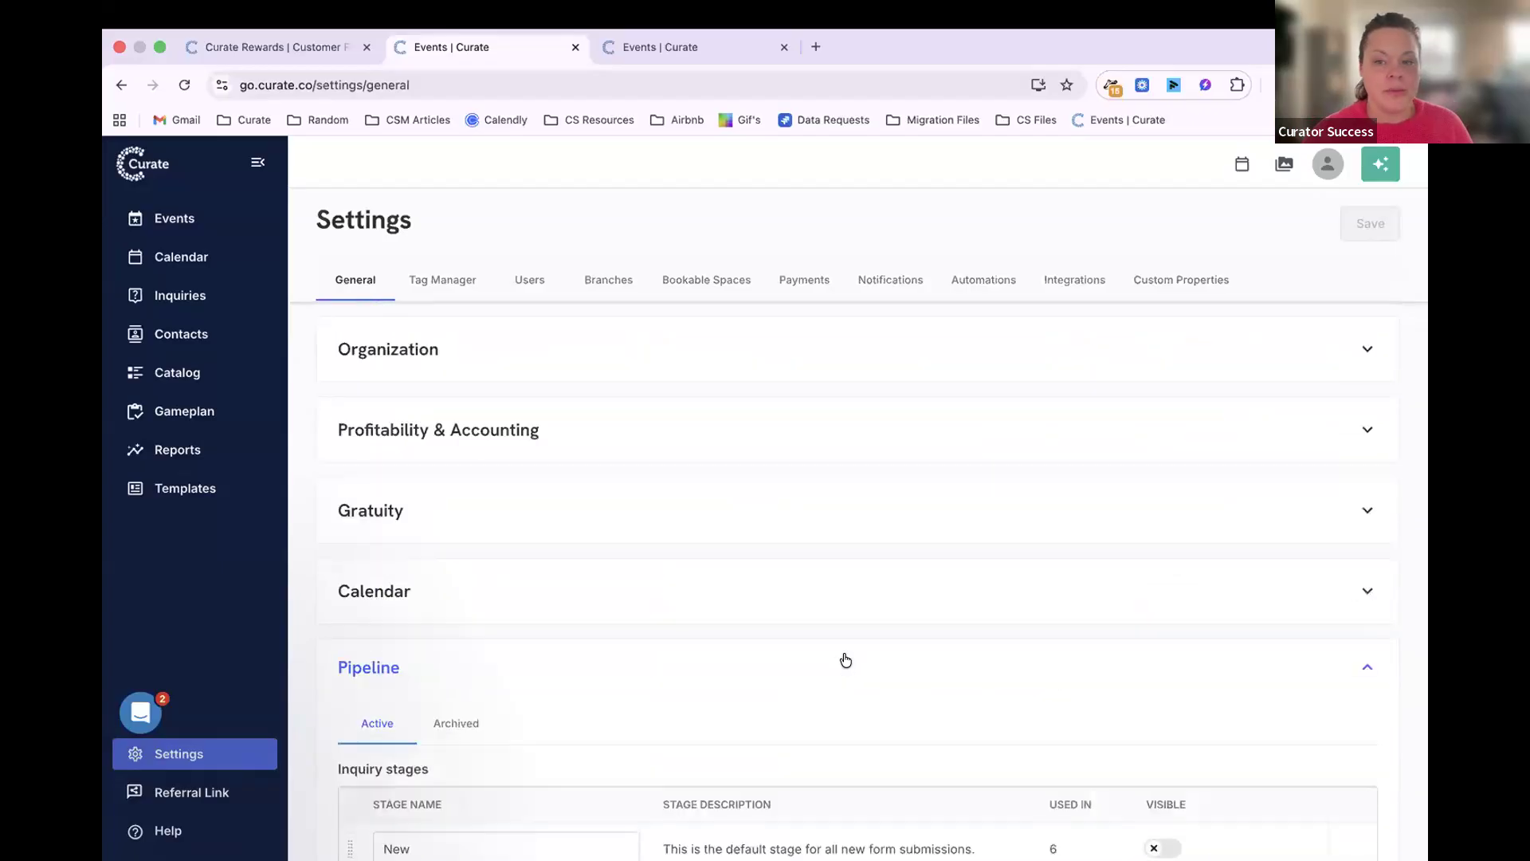
Open the Automations settings and review the list of configured automations.
{"action": "left_click", "coordinate": [994, 284]}
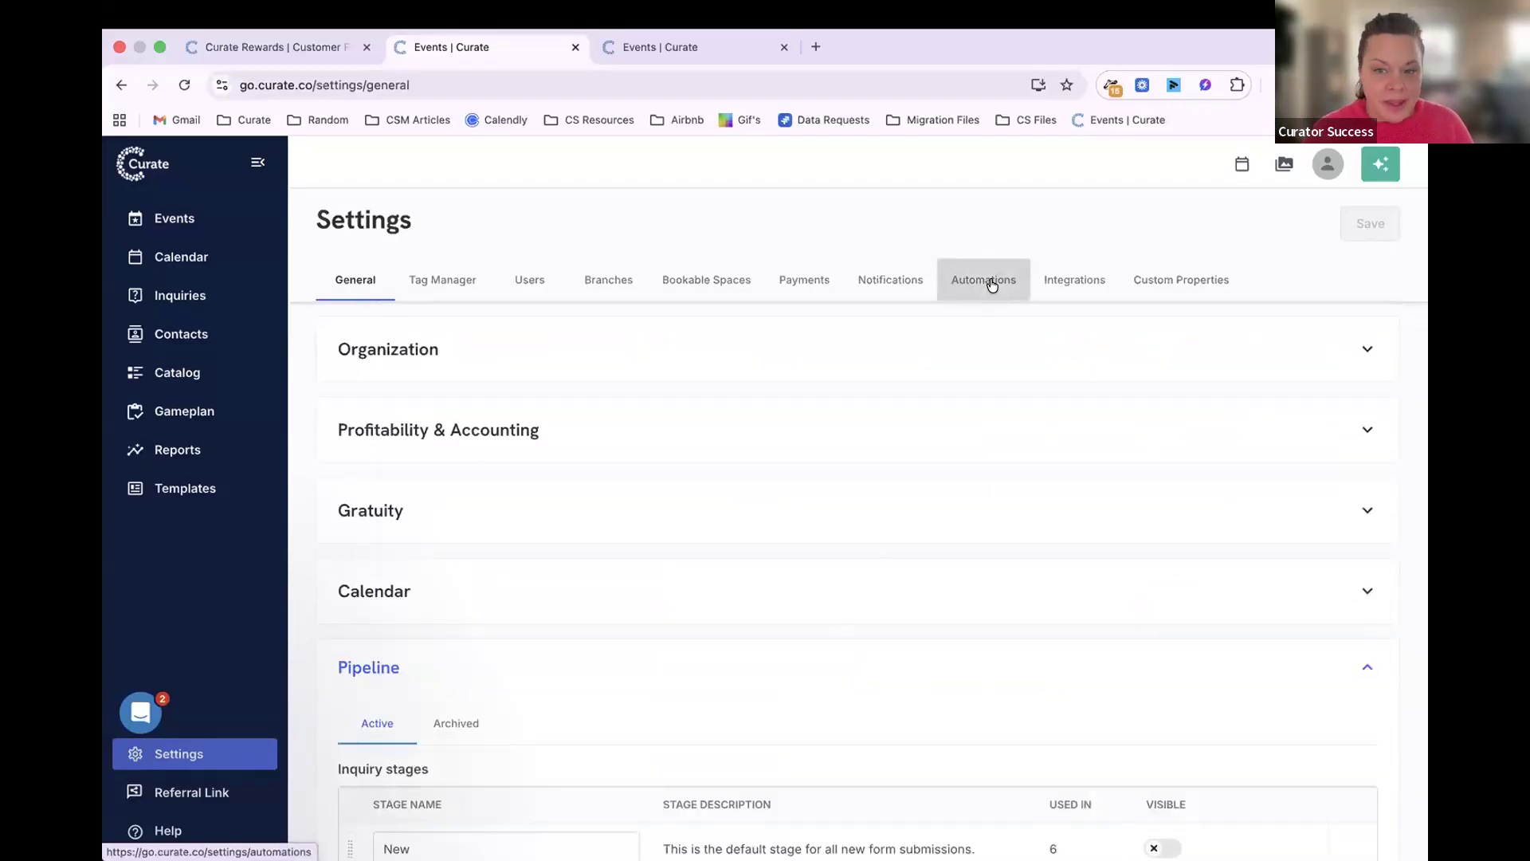
{"action": "scroll", "coordinate": [743, 592], "scroll_direction": "down", "scroll_amount": 1}
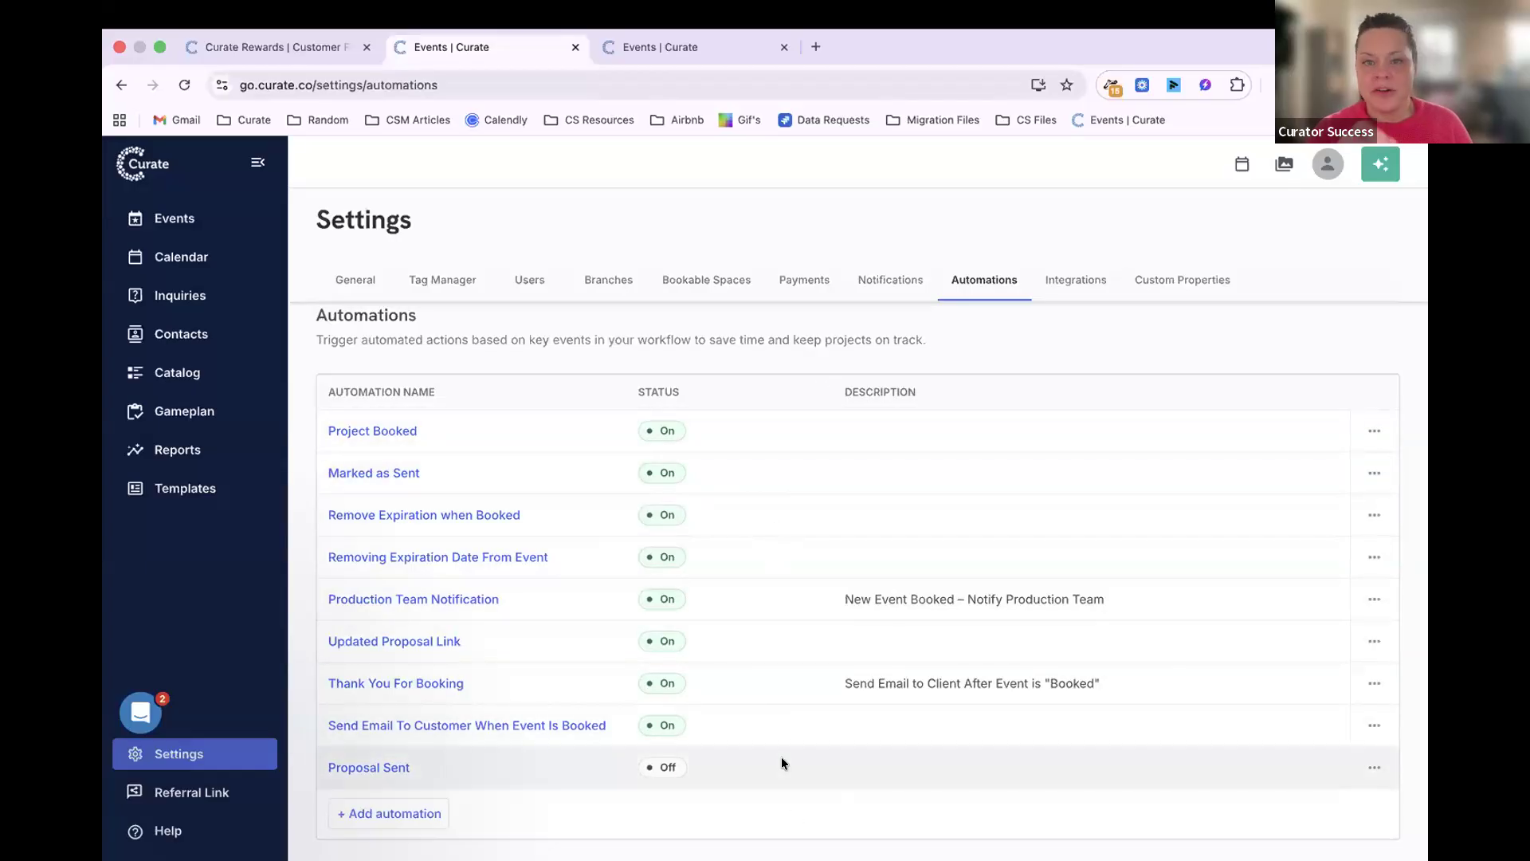
{"action": "scroll", "coordinate": [493, 351], "scroll_direction": "up", "scroll_amount": 1}
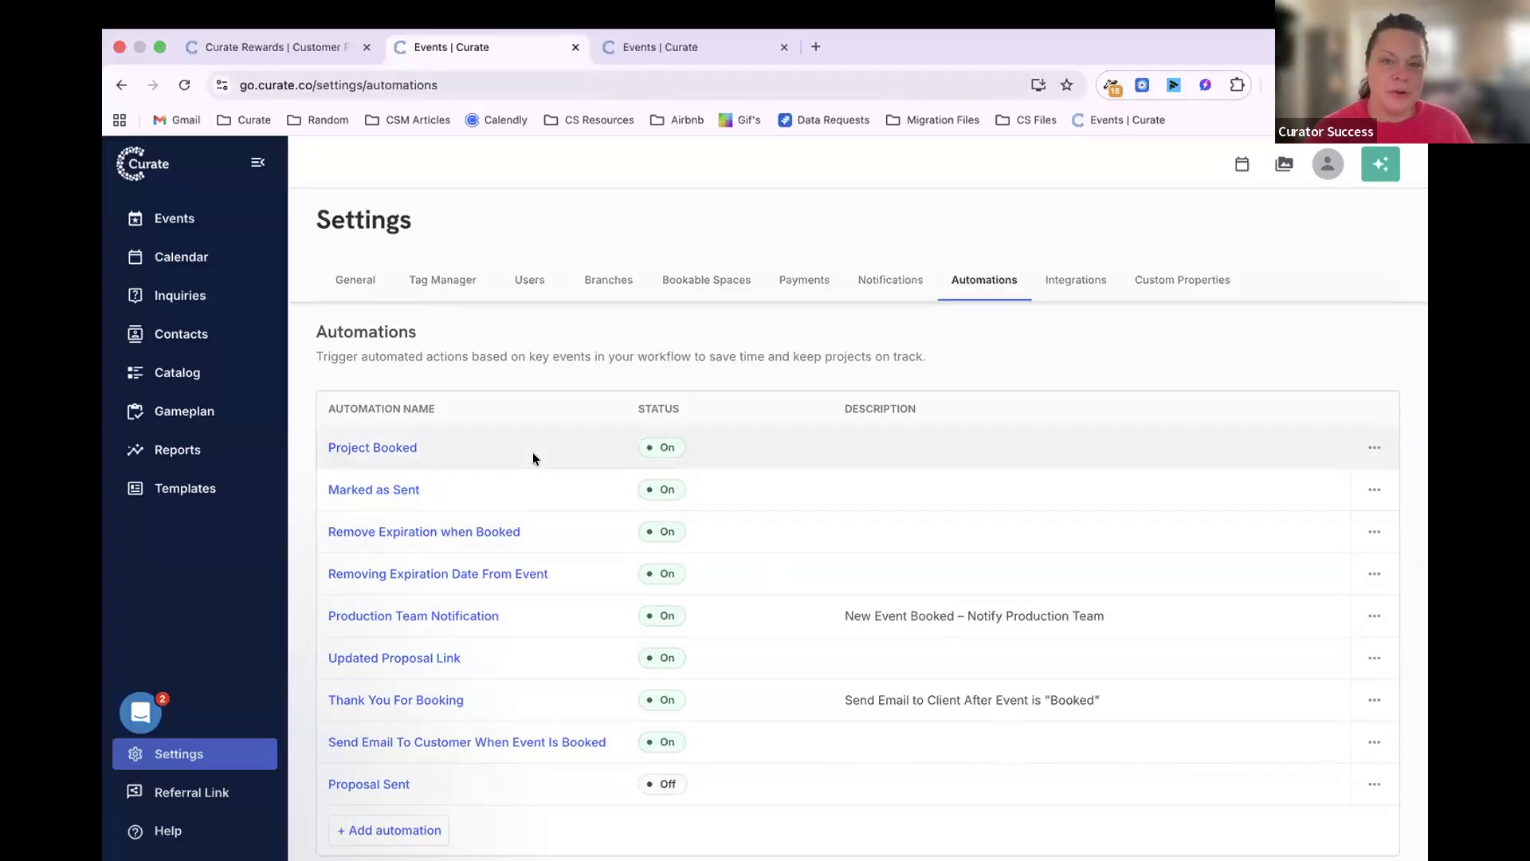
Go to the reports, check the available report types and filters, and generate the Events report.
{"action": "left_click", "coordinate": [217, 449]}
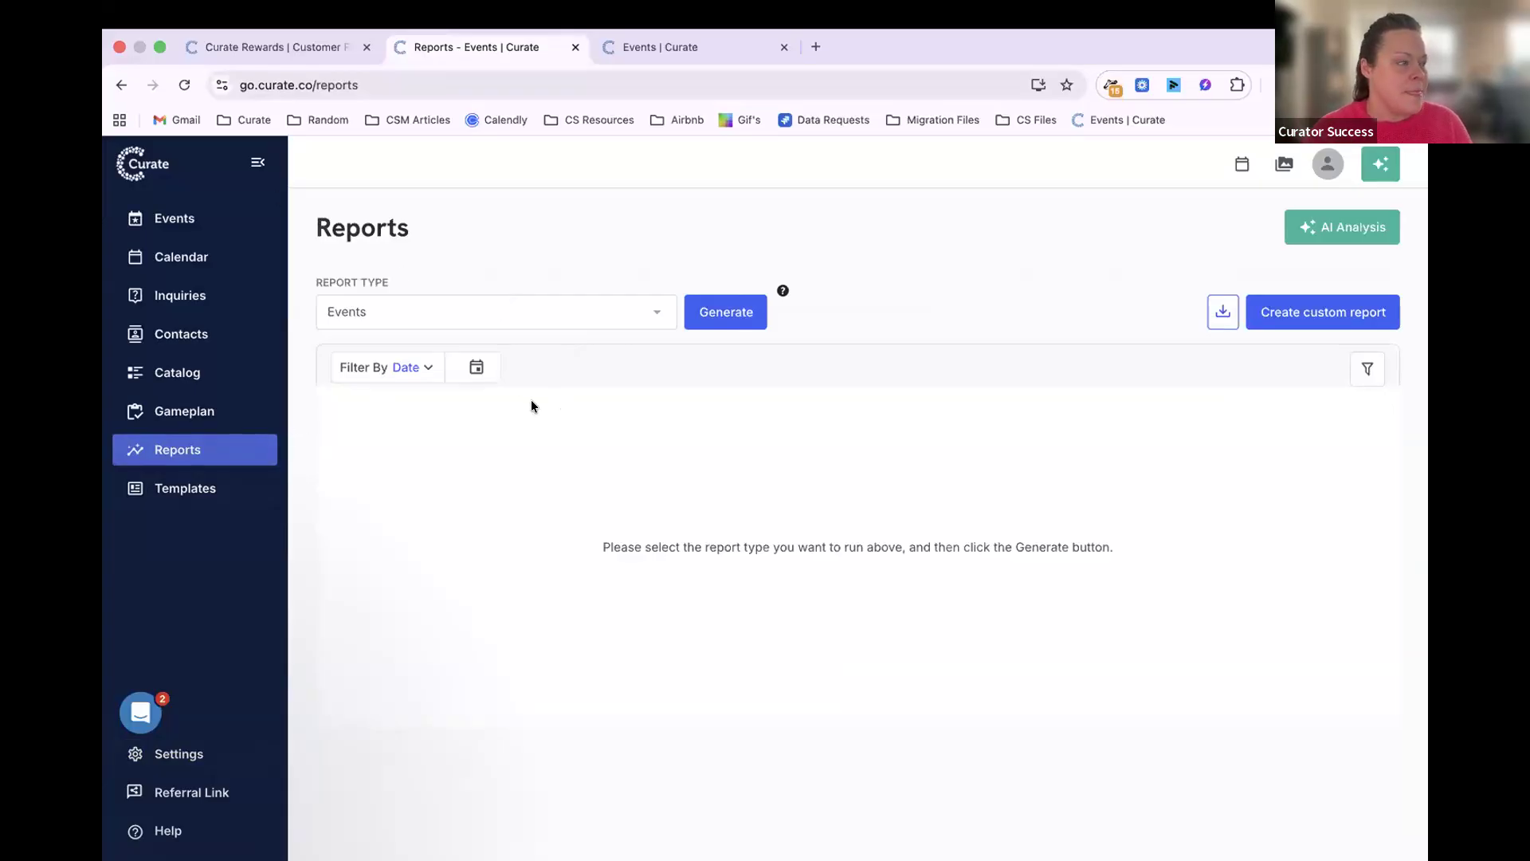
{"action": "left_click", "coordinate": [409, 314]}
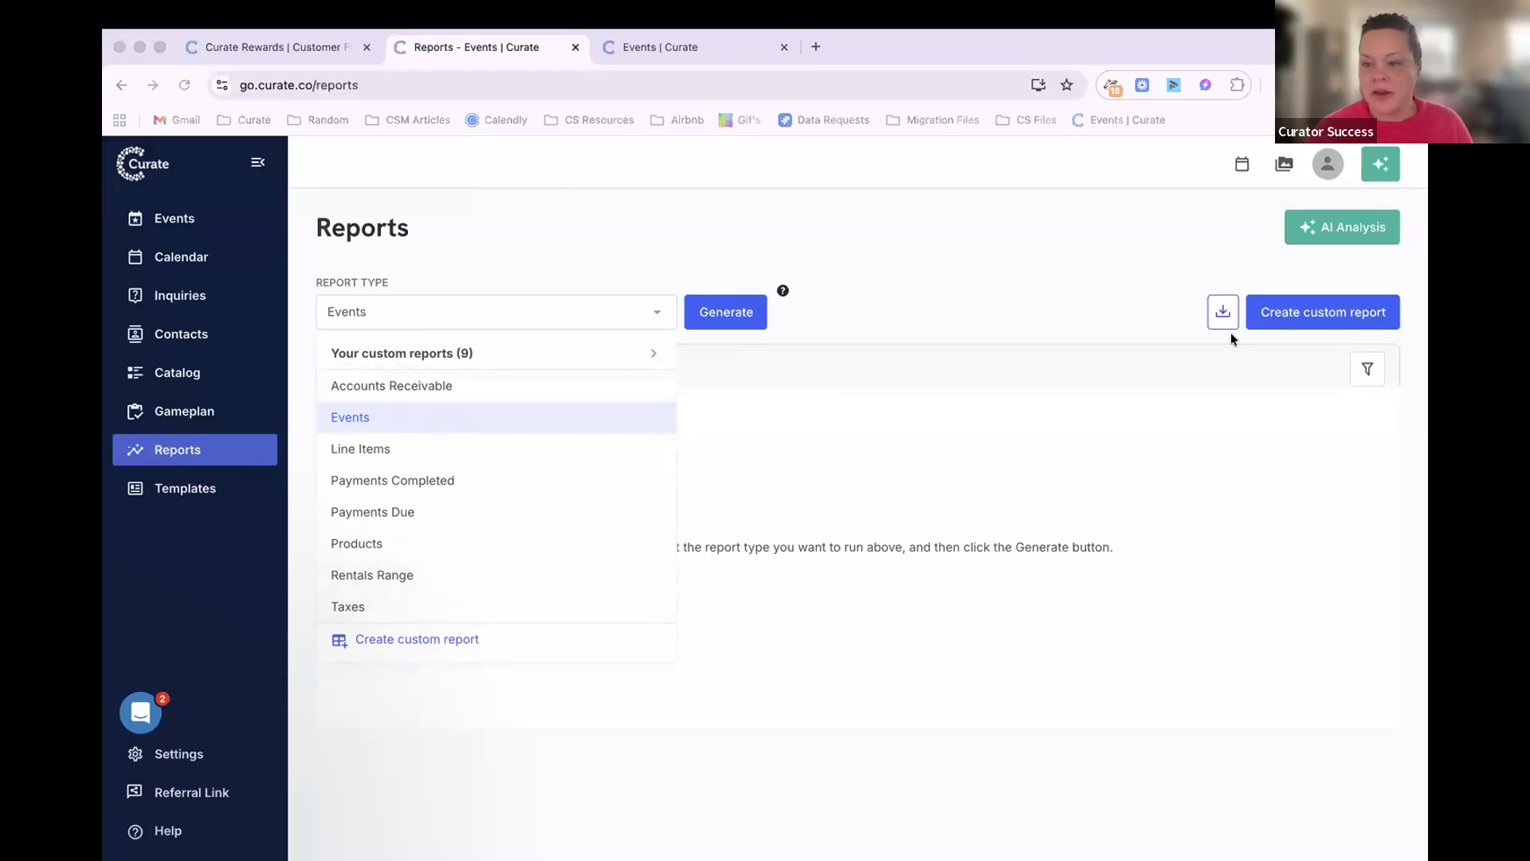
{"action": "left_click", "coordinate": [1365, 373]}
{"action": "left_click", "coordinate": [1365, 373]}
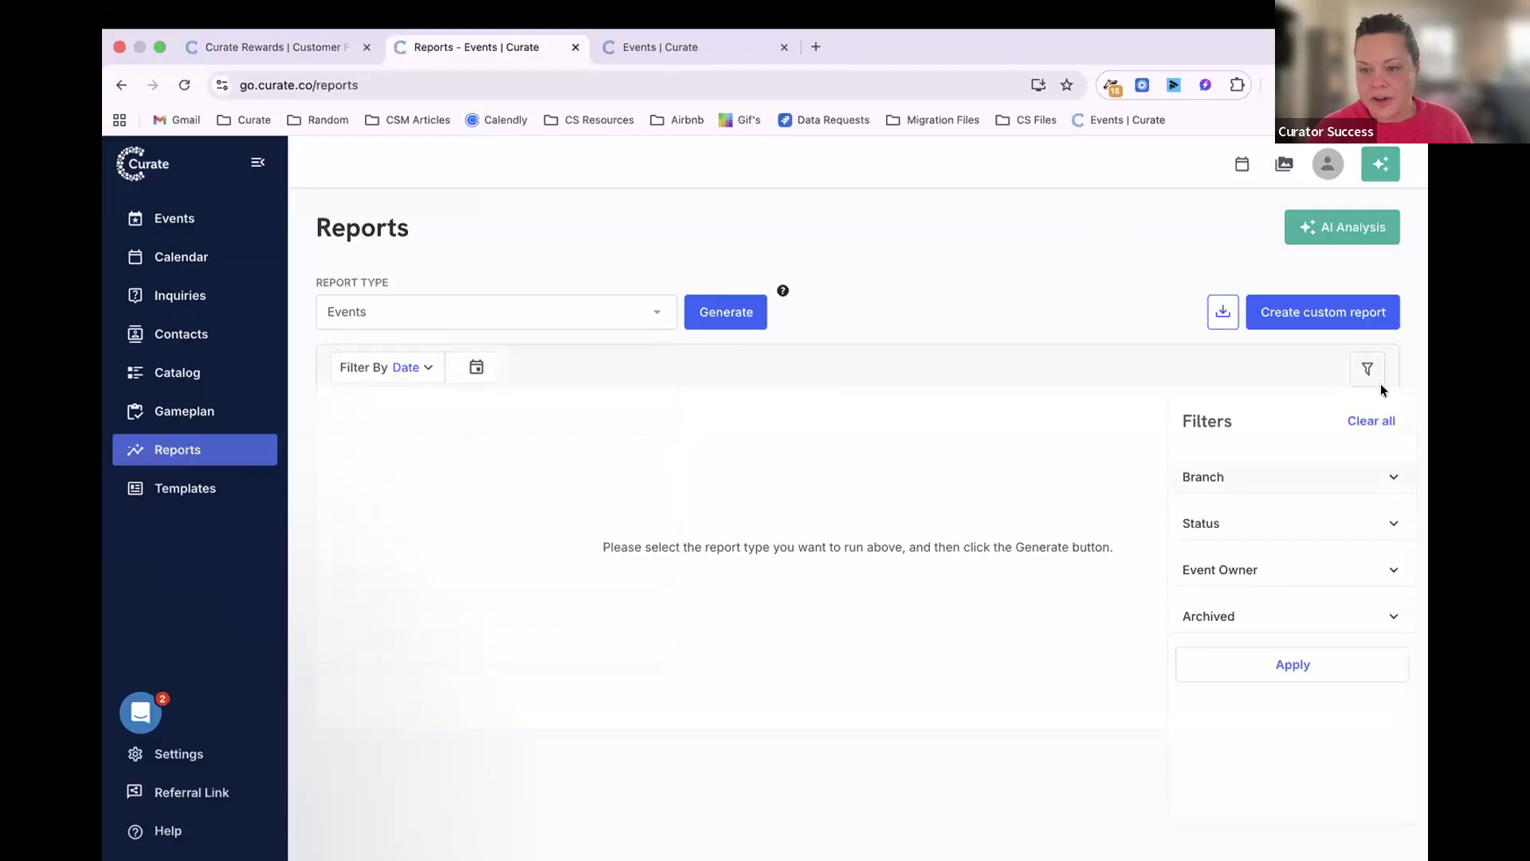
{"action": "left_click", "coordinate": [726, 312]}
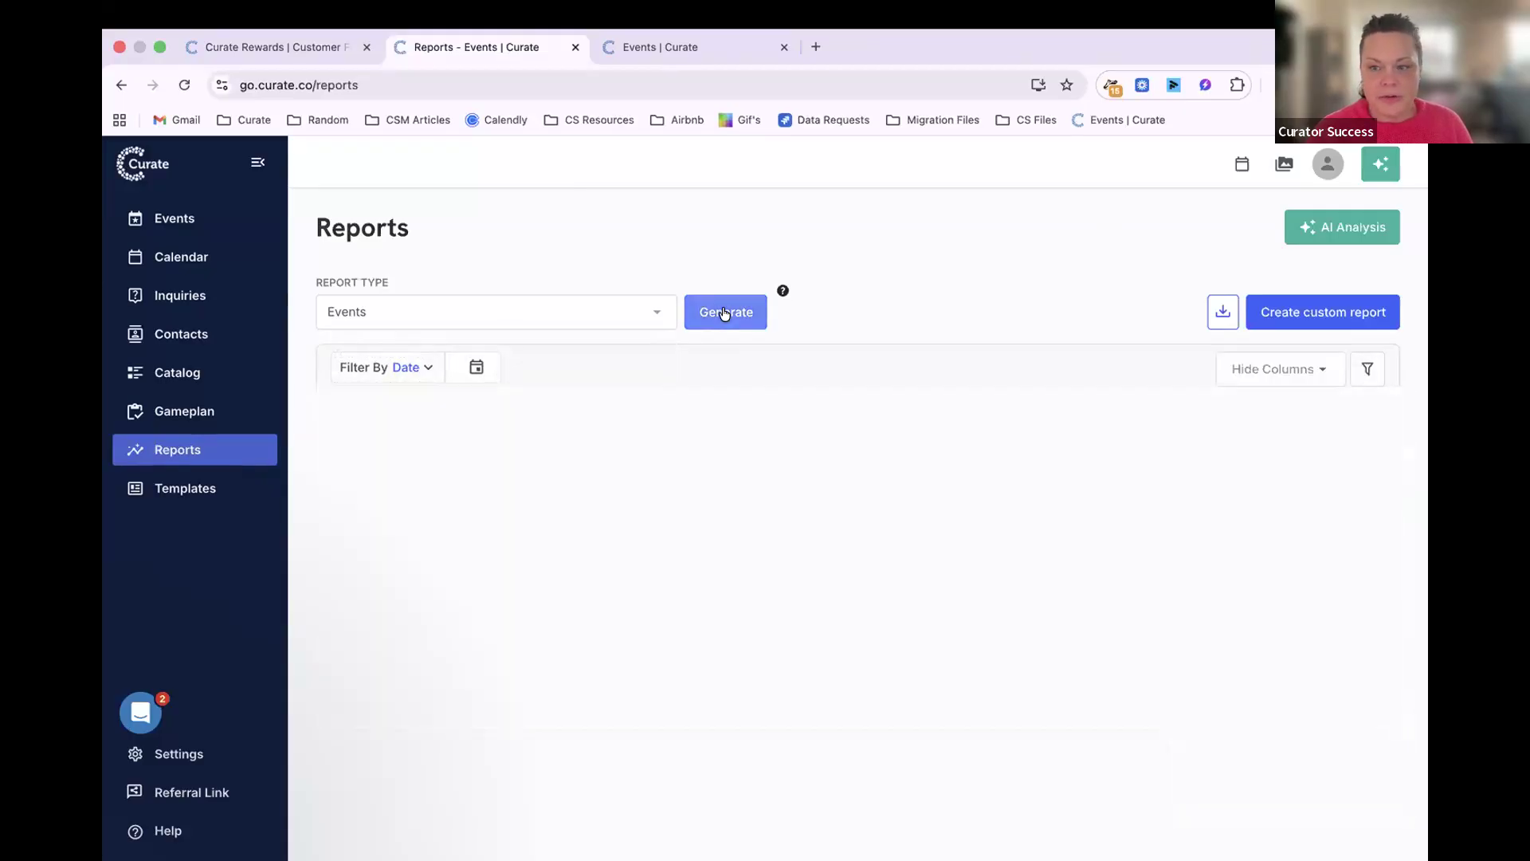
View the Events report's column visibility options and the list of report types without changing either.
{"action": "left_click", "coordinate": [1293, 369]}
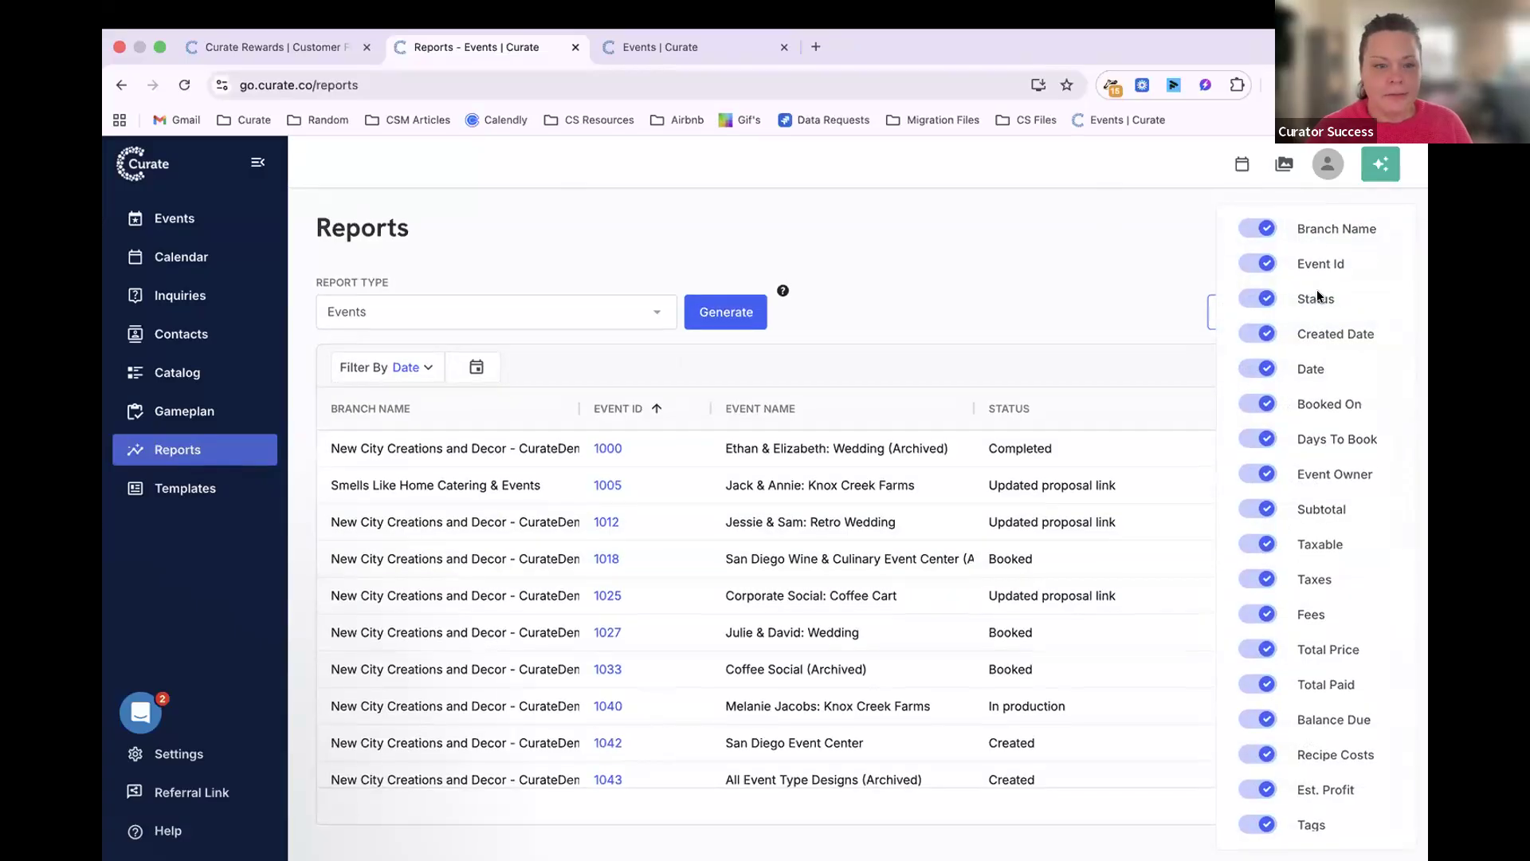
{"action": "left_click", "coordinate": [522, 360]}
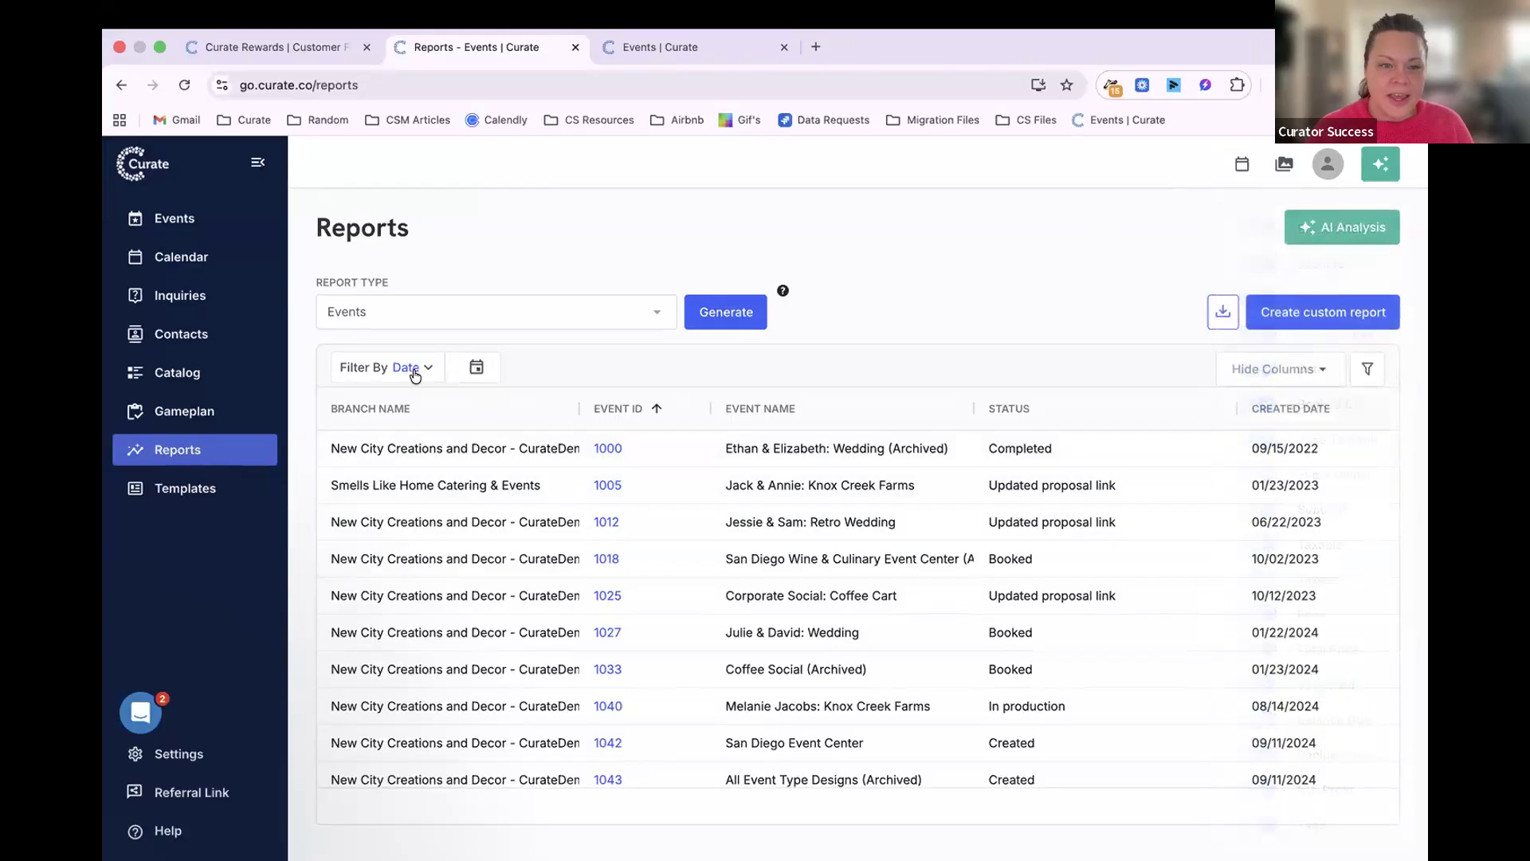
{"action": "left_click", "coordinate": [431, 309]}
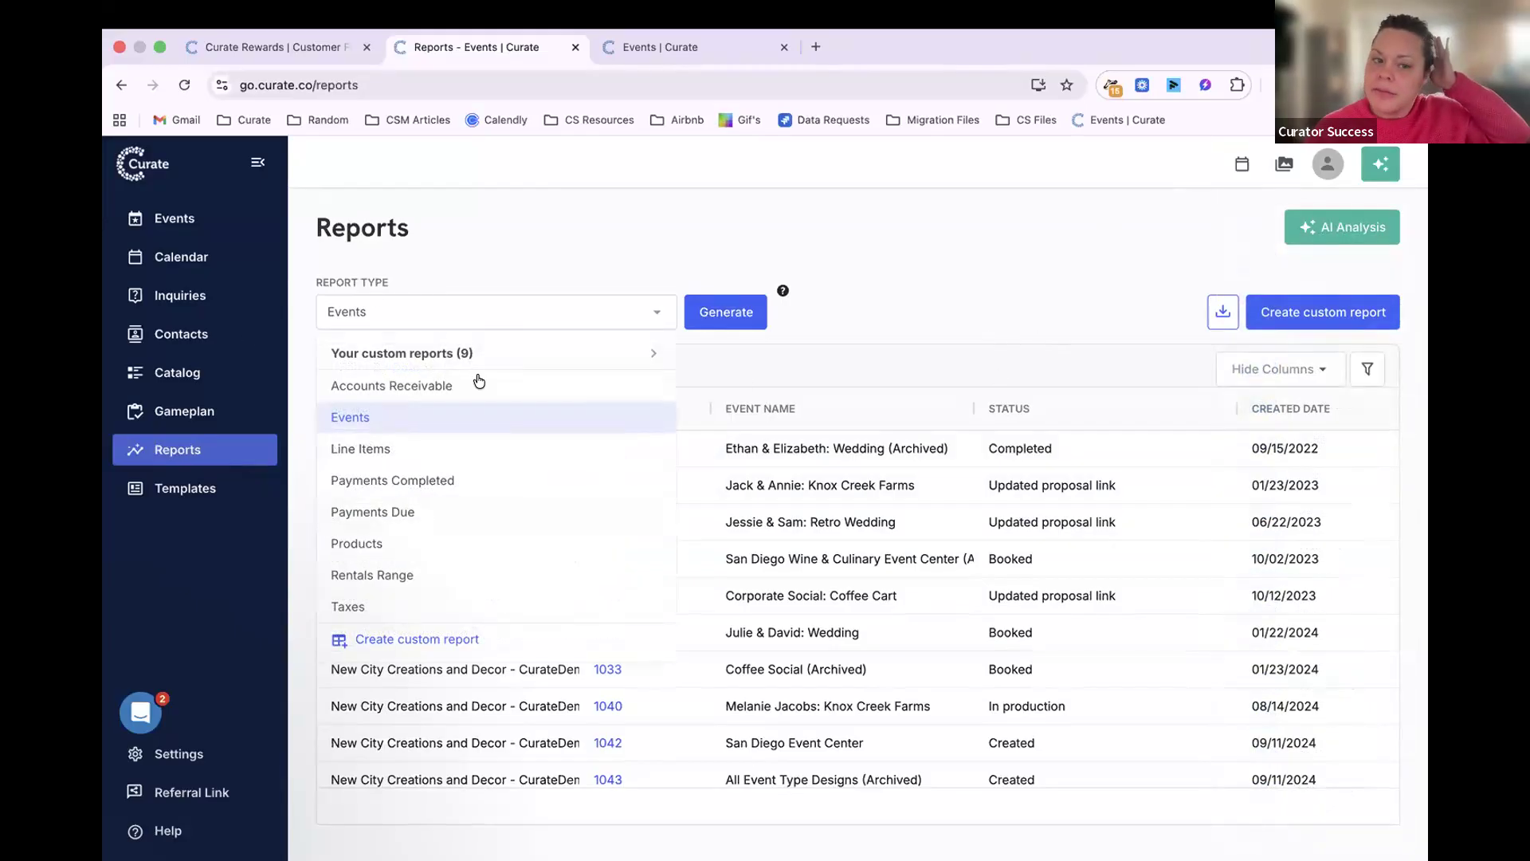
{"action": "left_click", "coordinate": [859, 351]}
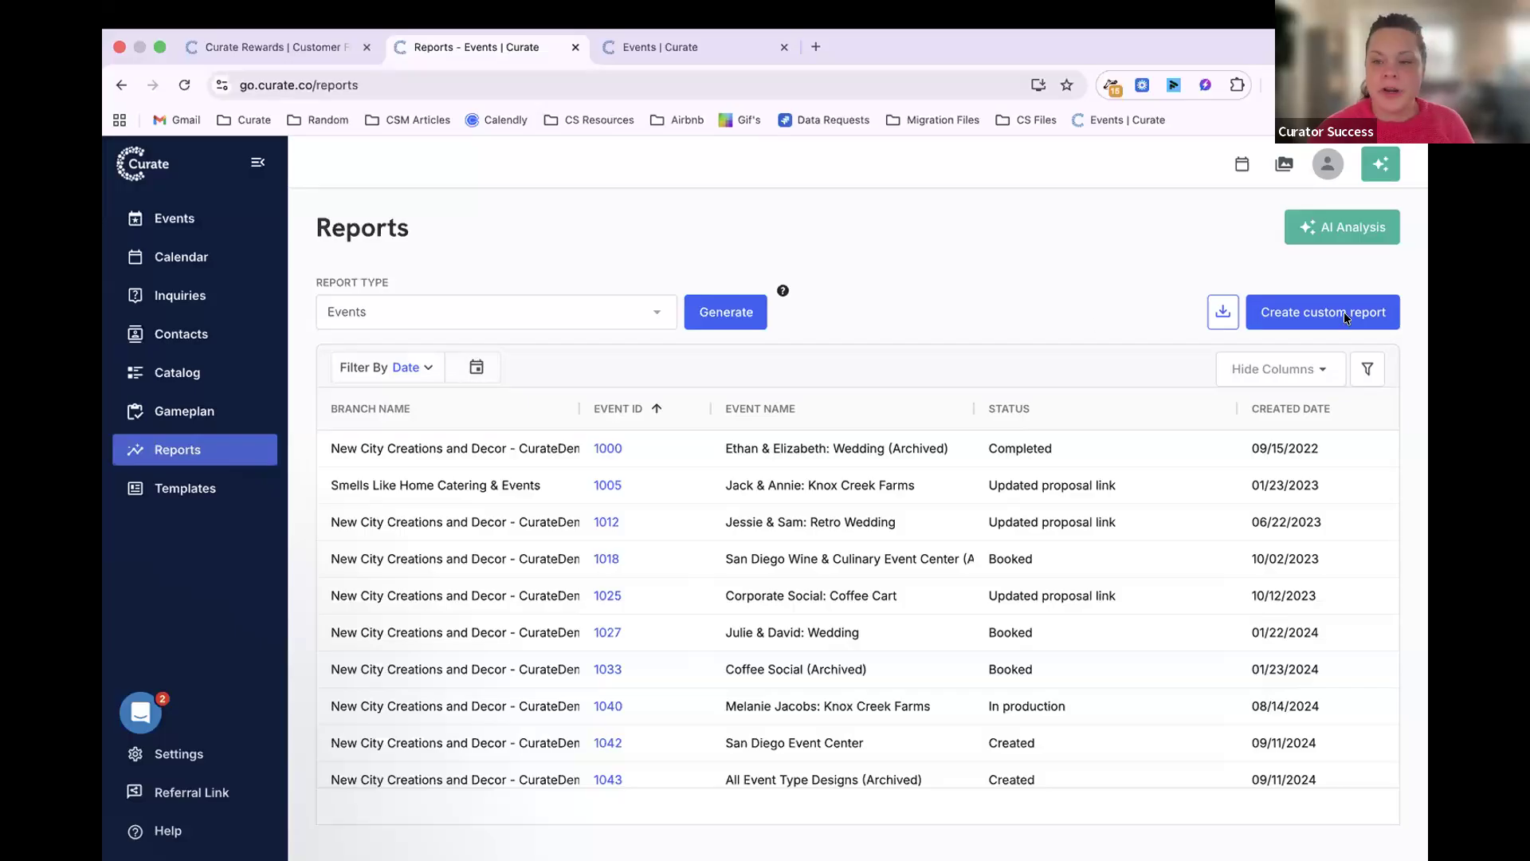
Start a new custom report for the Events area and browse the columns it can include.
{"action": "left_click", "coordinate": [1300, 311]}
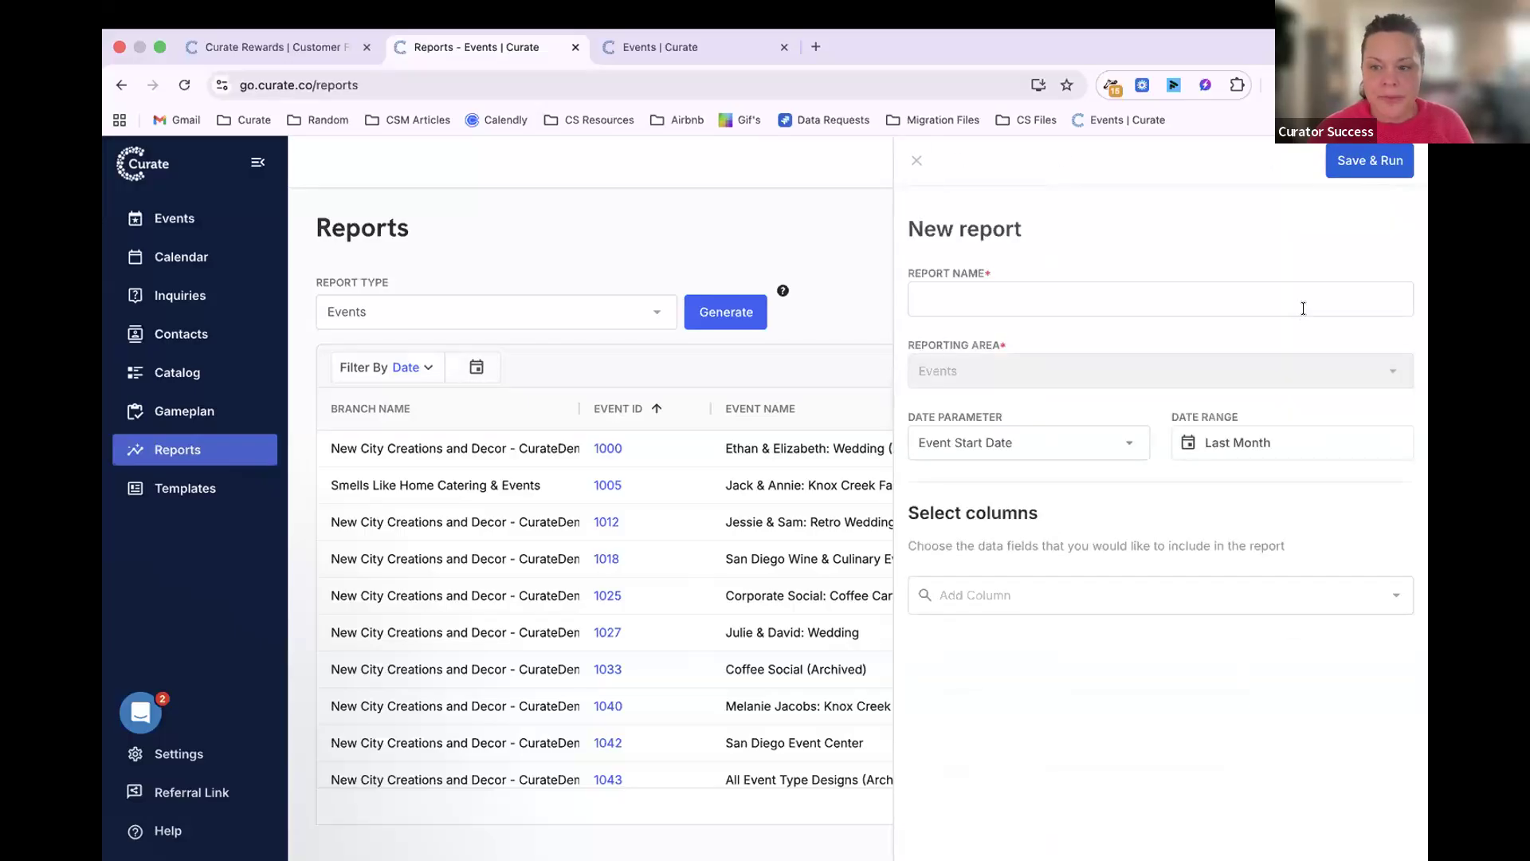
{"action": "left_click", "coordinate": [1070, 594]}
{"action": "scroll", "coordinate": [1052, 444], "scroll_direction": "down", "scroll_amount": 3}
{"action": "scroll", "coordinate": [1056, 449], "scroll_direction": "up", "scroll_amount": 3}
{"action": "left_click", "coordinate": [1076, 190]}
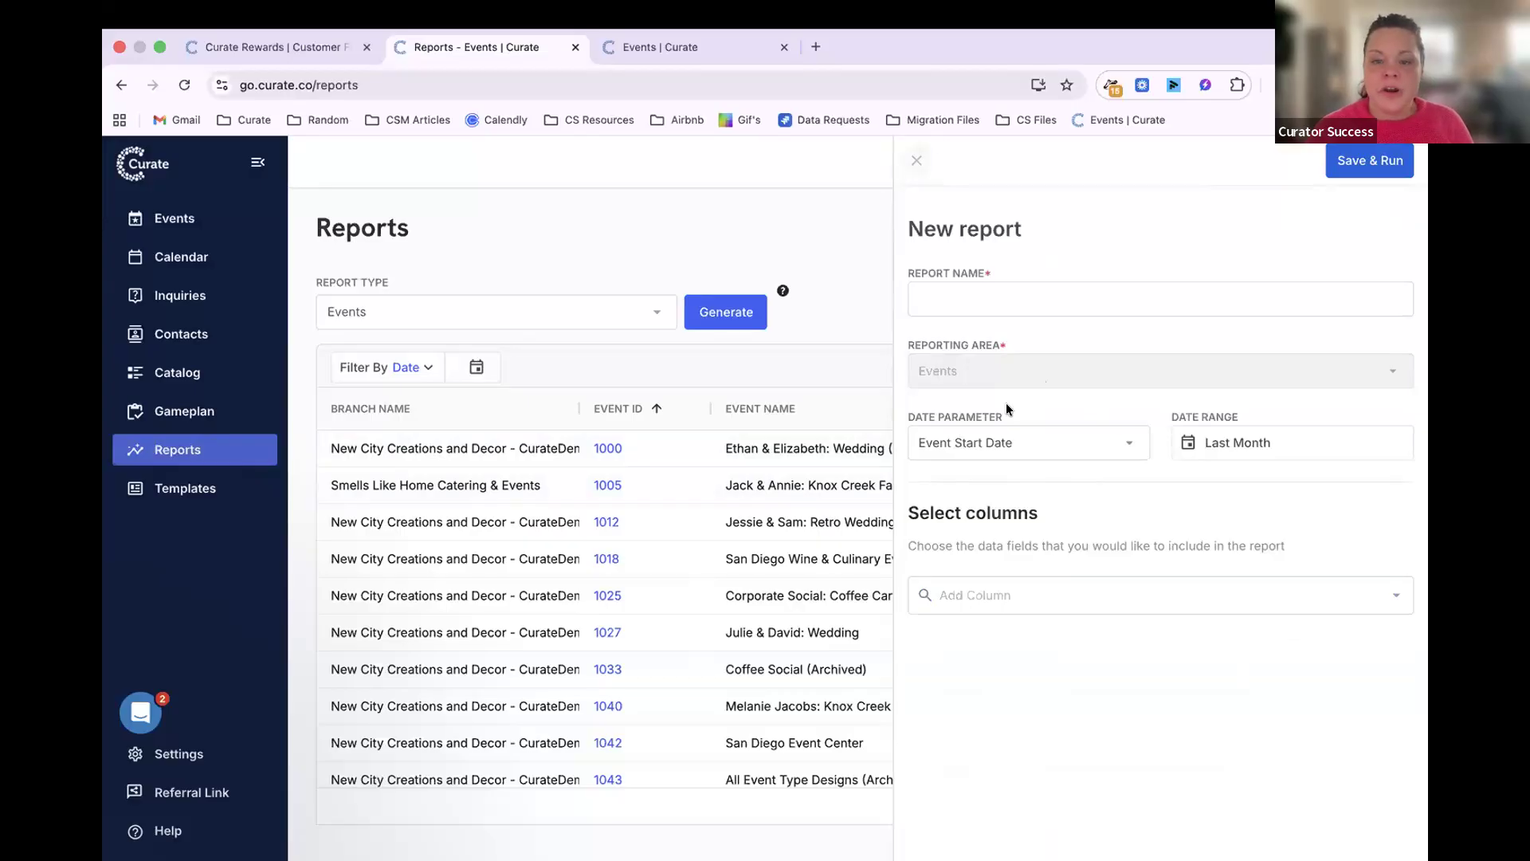
Check the new report's date parameter choices and full list of selectable columns, and close the form without saving.
{"action": "left_click", "coordinate": [949, 294]}
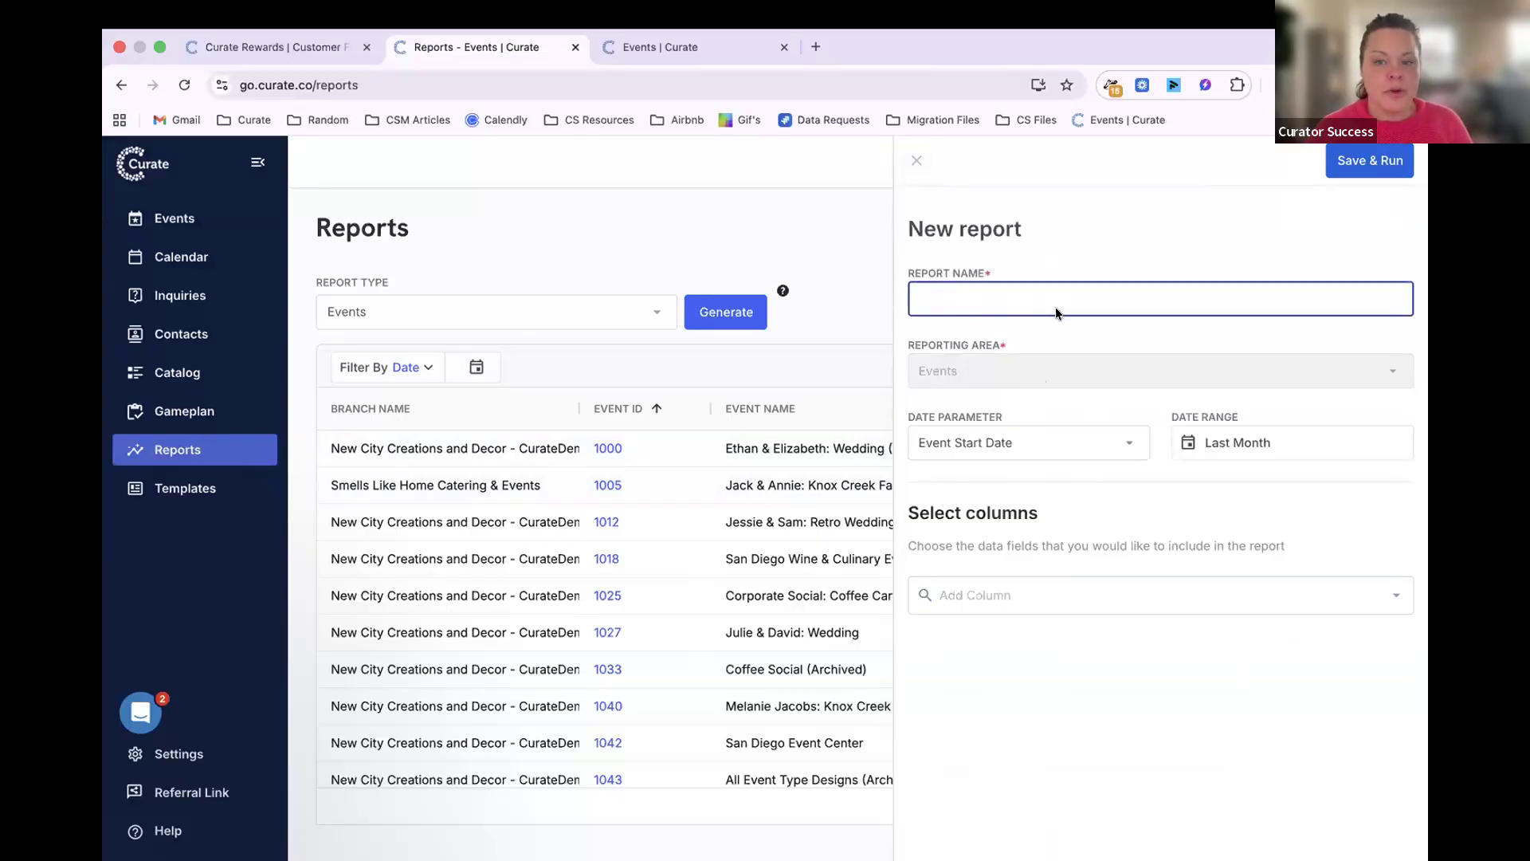
{"action": "left_click", "coordinate": [1021, 442]}
{"action": "left_click", "coordinate": [1016, 470]}
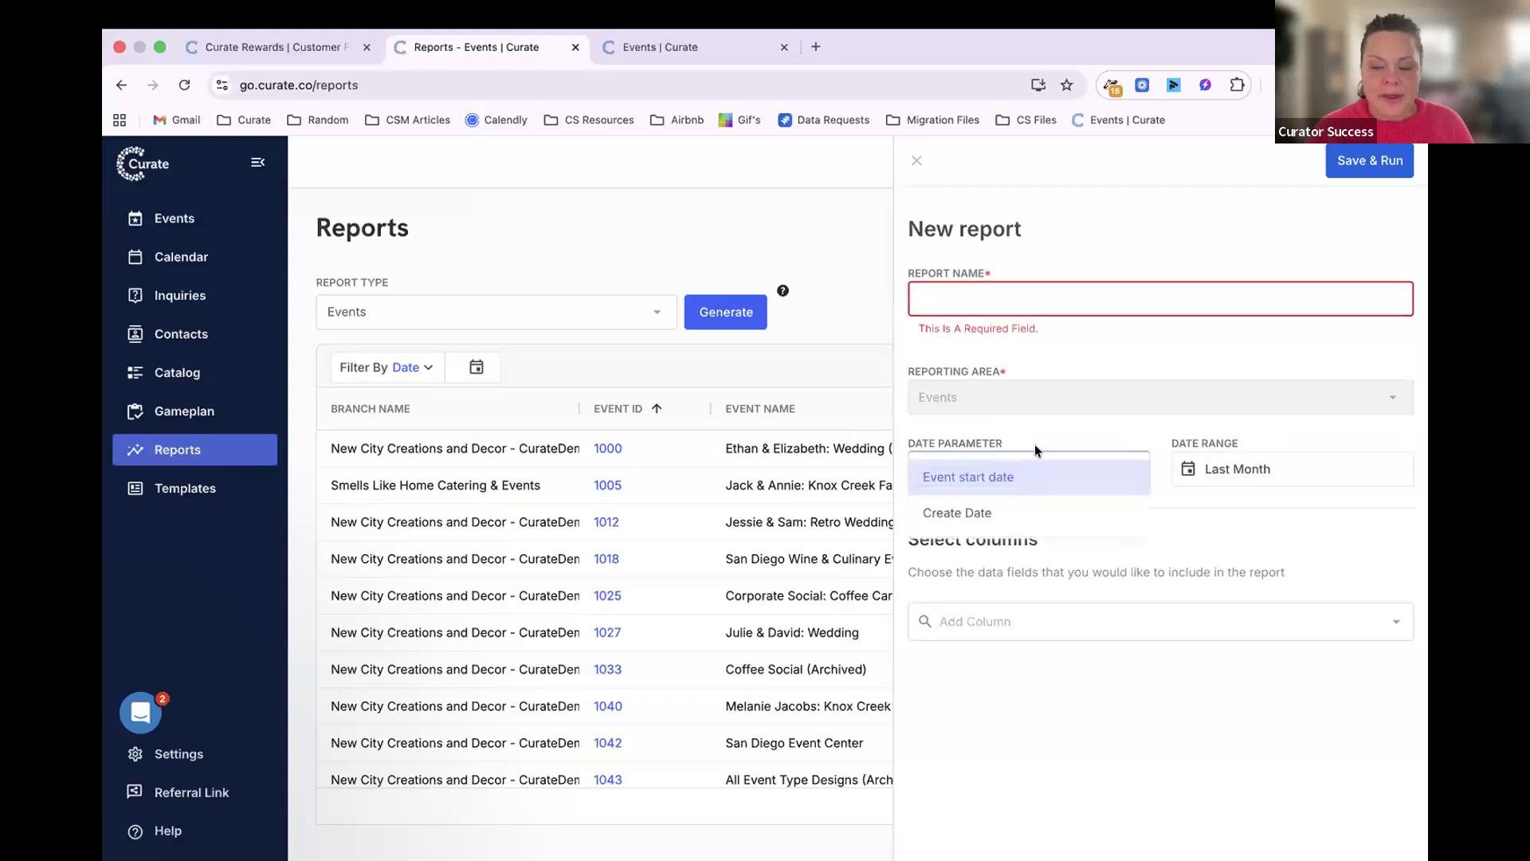
{"action": "left_click", "coordinate": [981, 596]}
{"action": "left_click", "coordinate": [984, 618]}
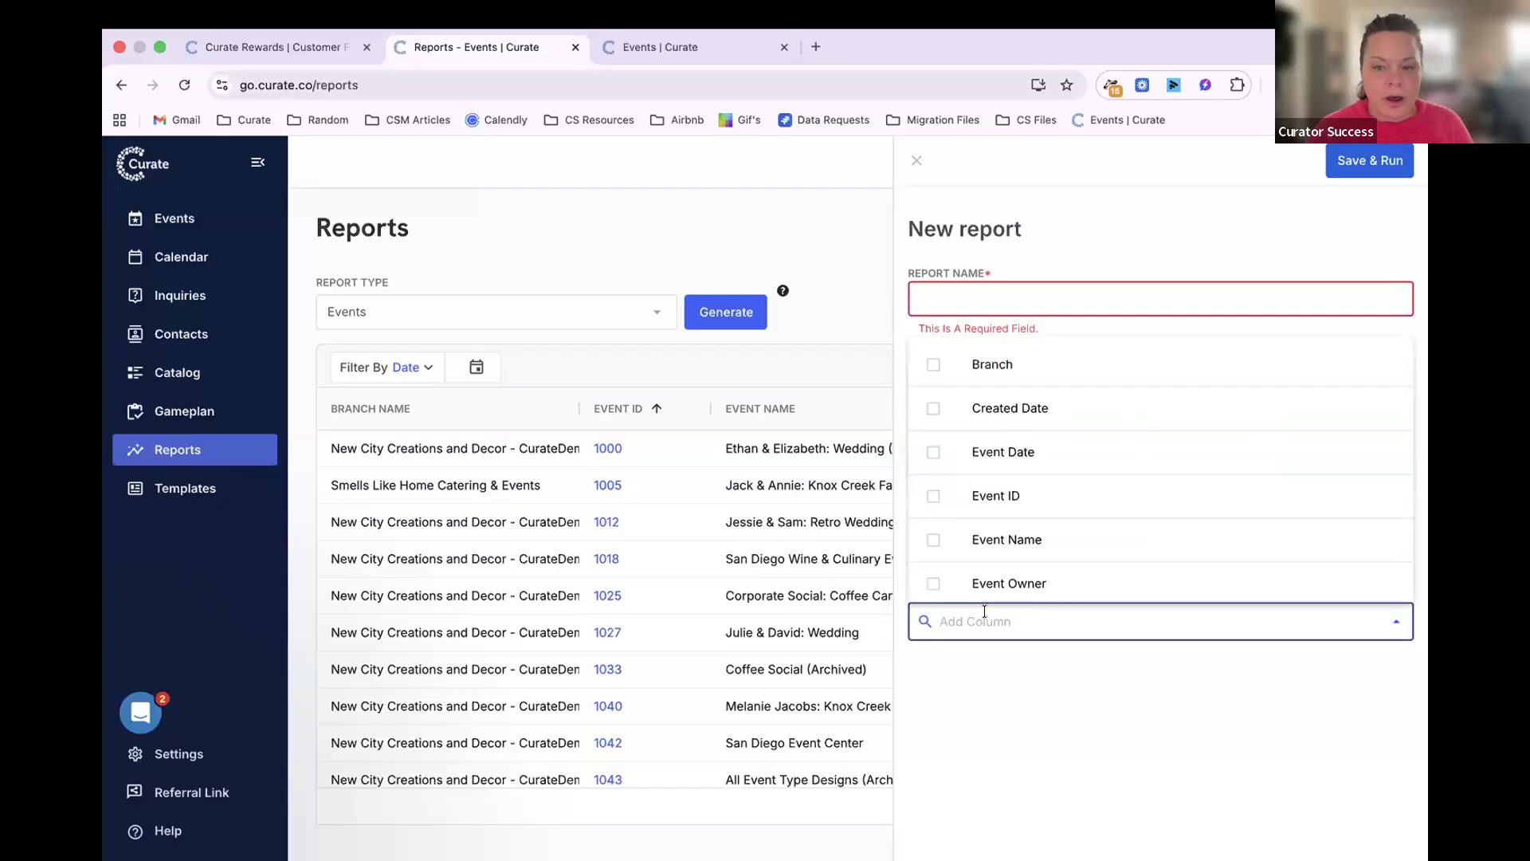
{"action": "scroll", "coordinate": [1048, 475], "scroll_direction": "down", "scroll_amount": 5}
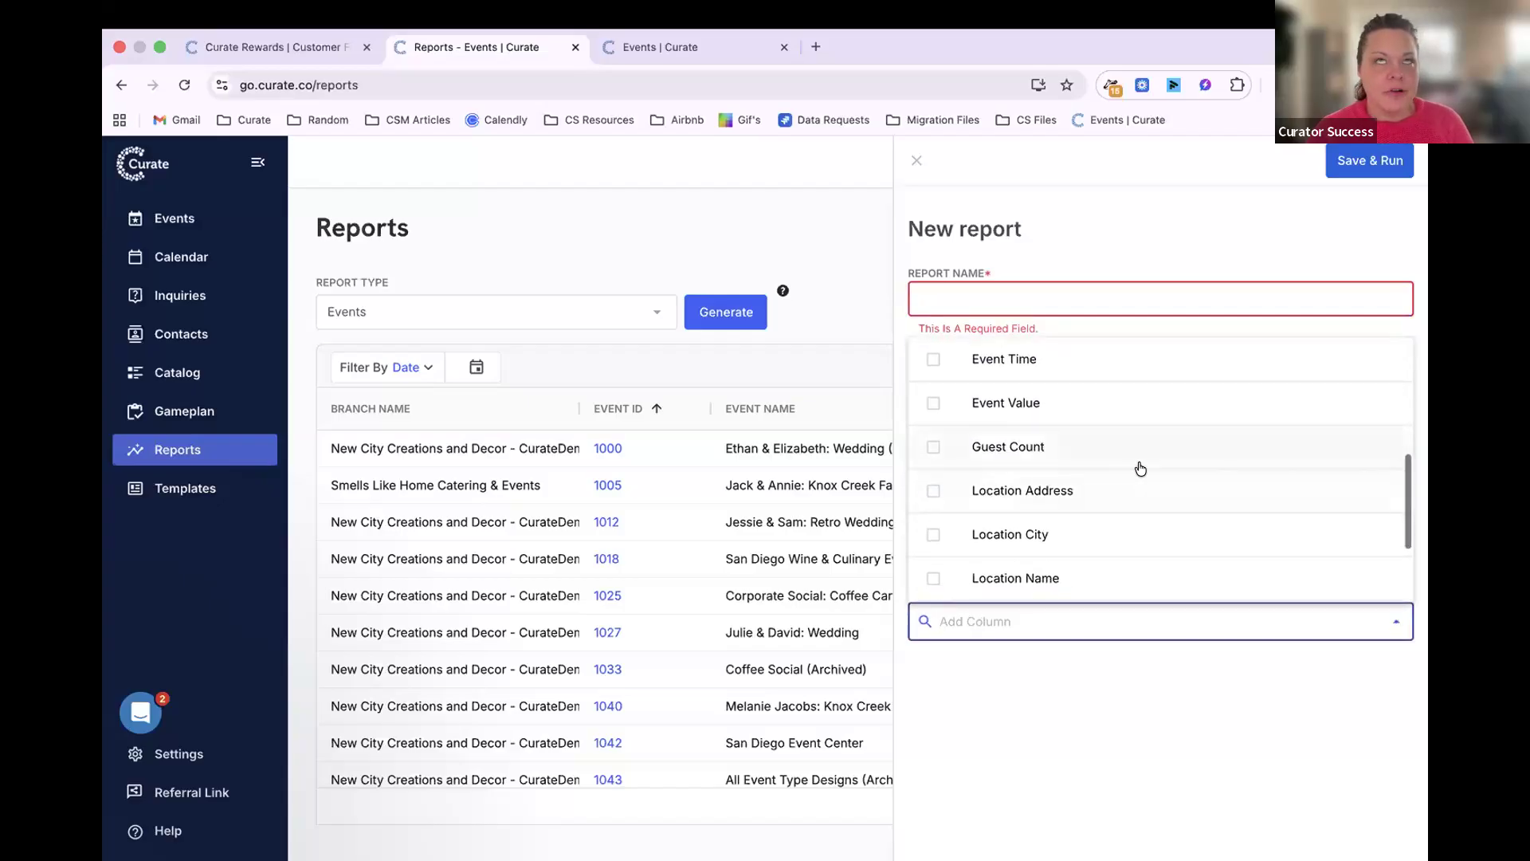
{"action": "scroll", "coordinate": [1140, 468], "scroll_direction": "down", "scroll_amount": 1}
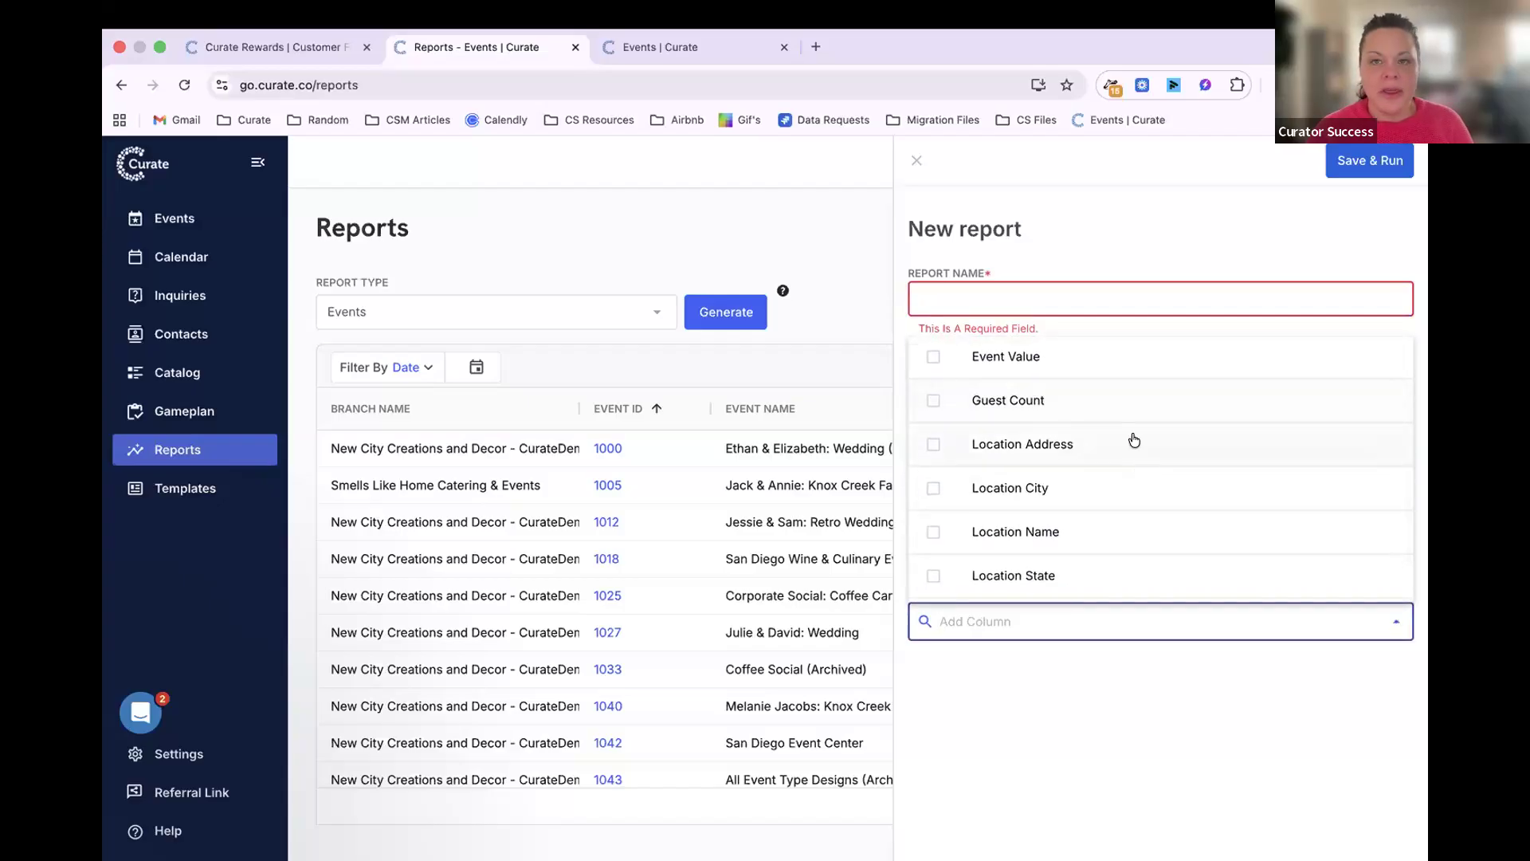
{"action": "scroll", "coordinate": [1064, 396], "scroll_direction": "up", "scroll_amount": 6}
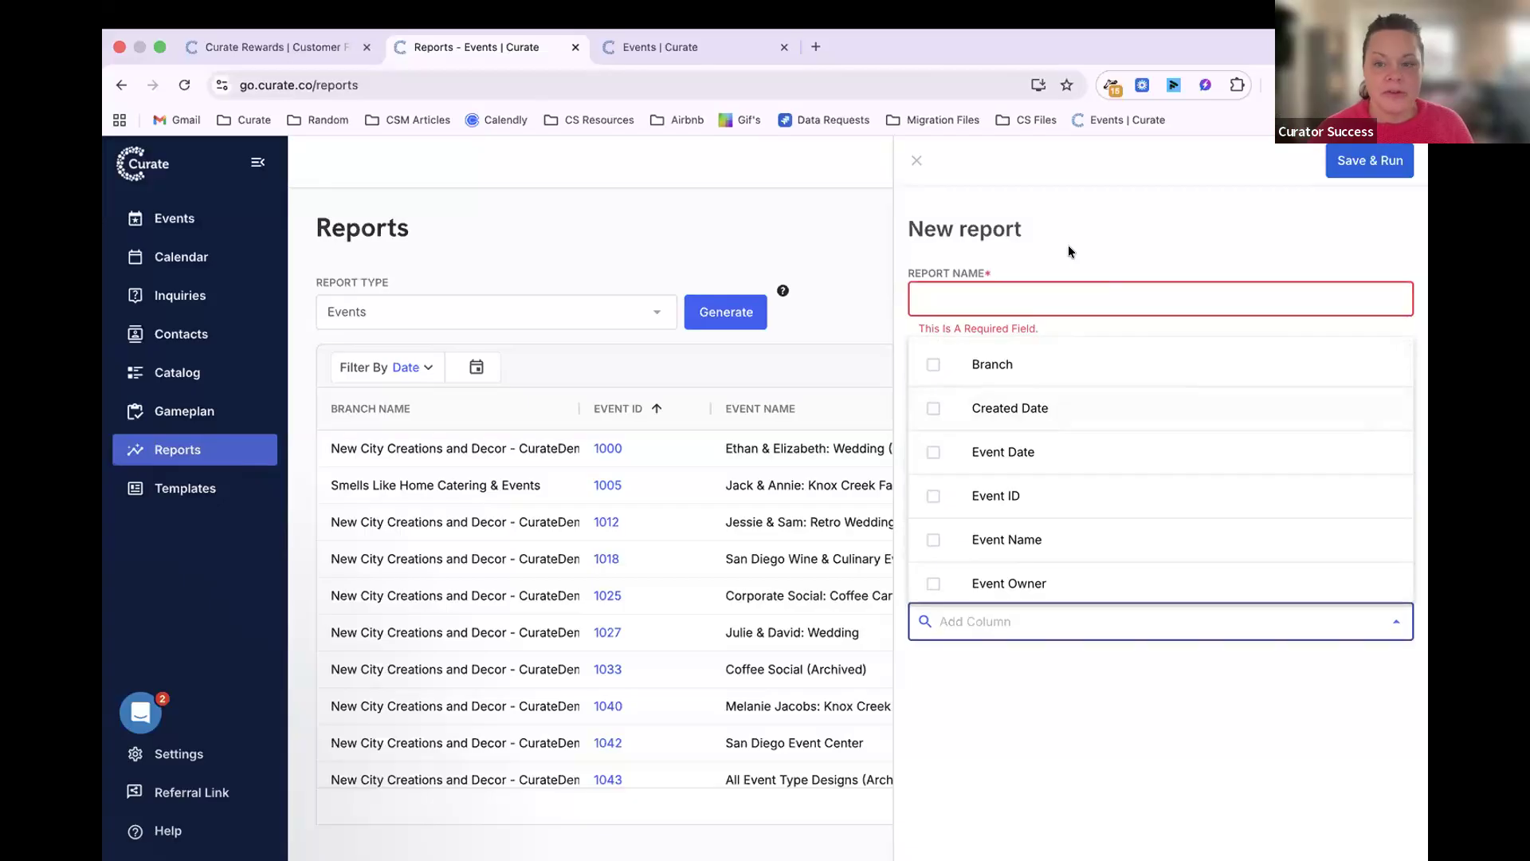
{"action": "scroll", "coordinate": [1049, 478], "scroll_direction": "down", "scroll_amount": 10}
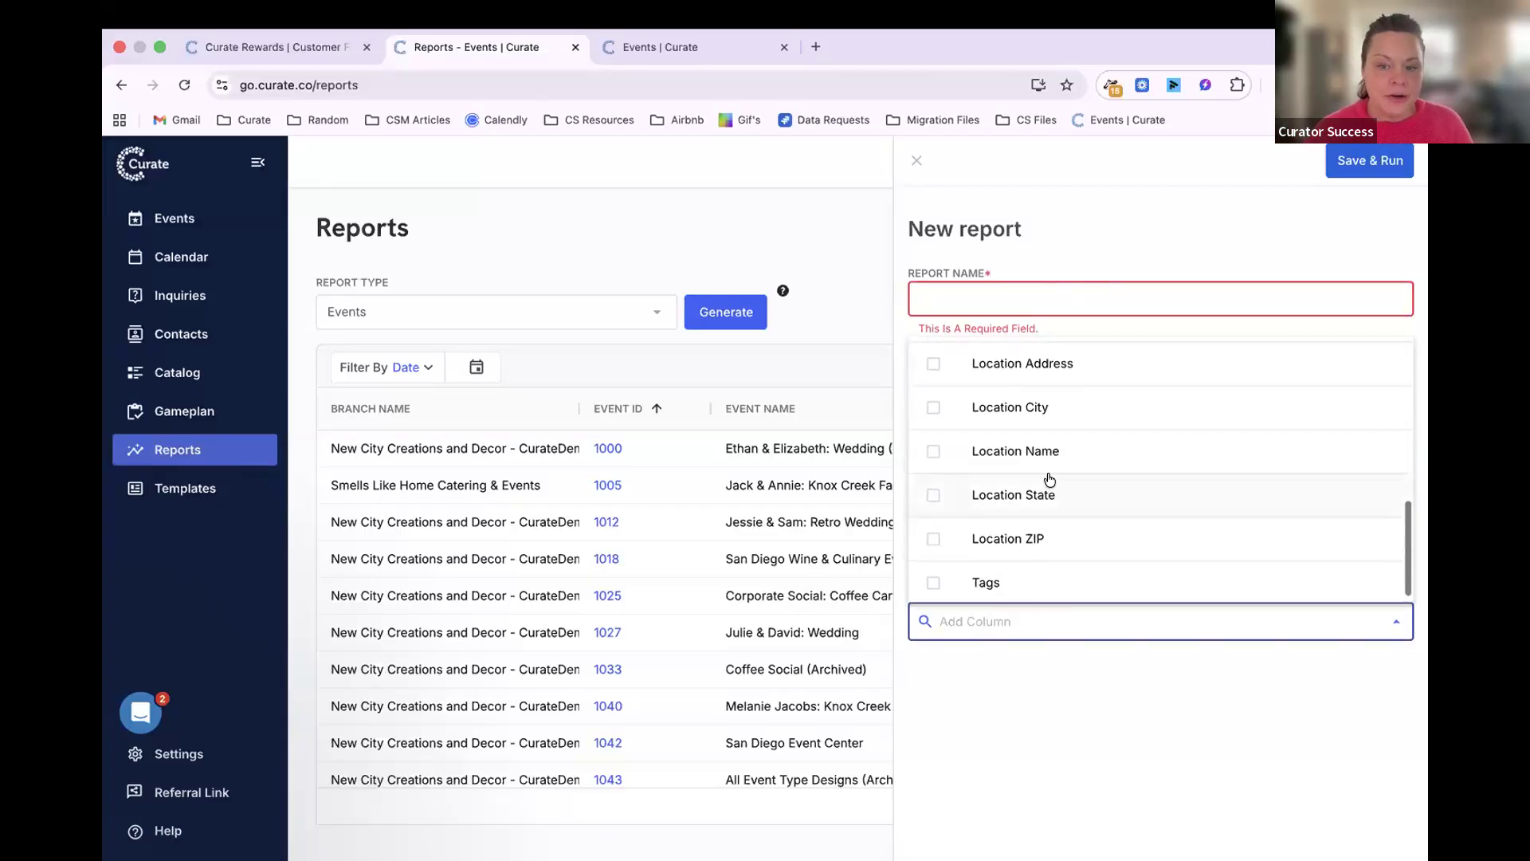
{"action": "scroll", "coordinate": [1049, 470], "scroll_direction": "up", "scroll_amount": 10}
{"action": "left_click", "coordinate": [1055, 247]}
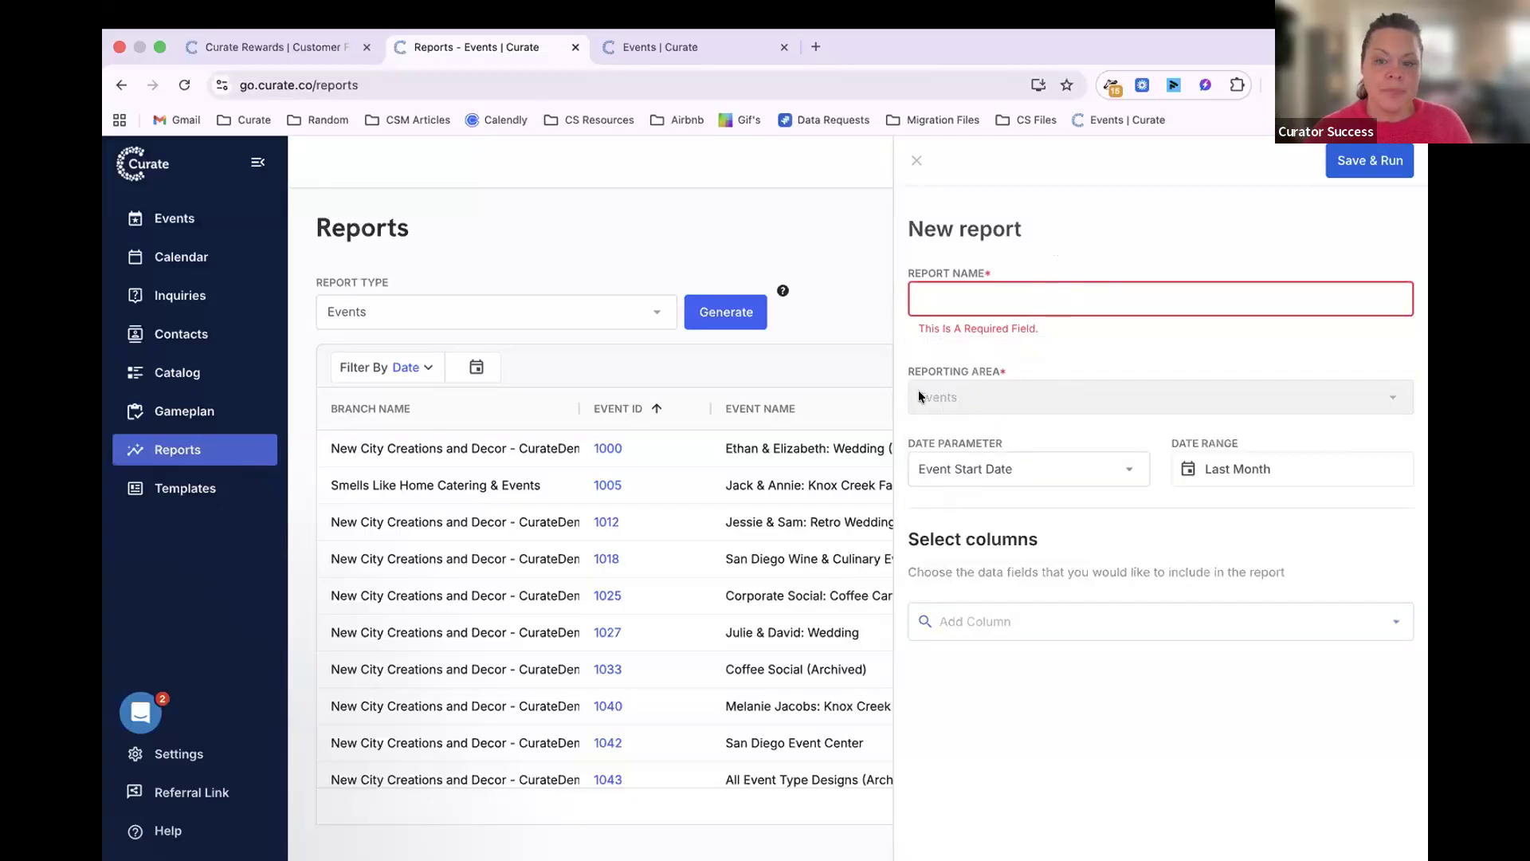
{"action": "left_click", "coordinate": [917, 162]}
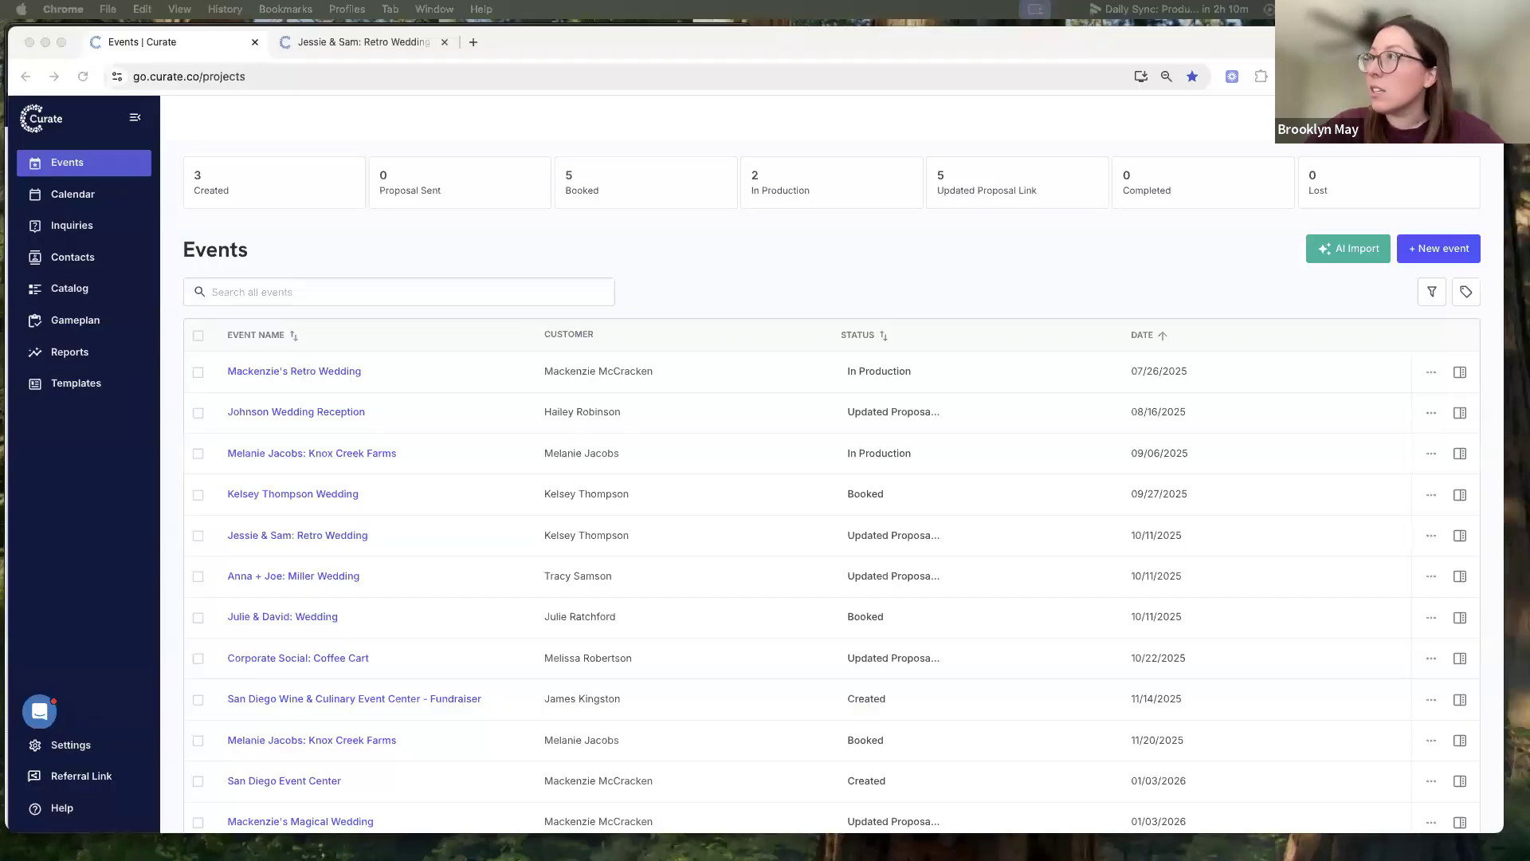
Narrow the events list window to sit beside the older order, and open the order of the 10/11/2025 Retro Wedding event.
{"action": "left_click", "coordinate": [434, 249]}
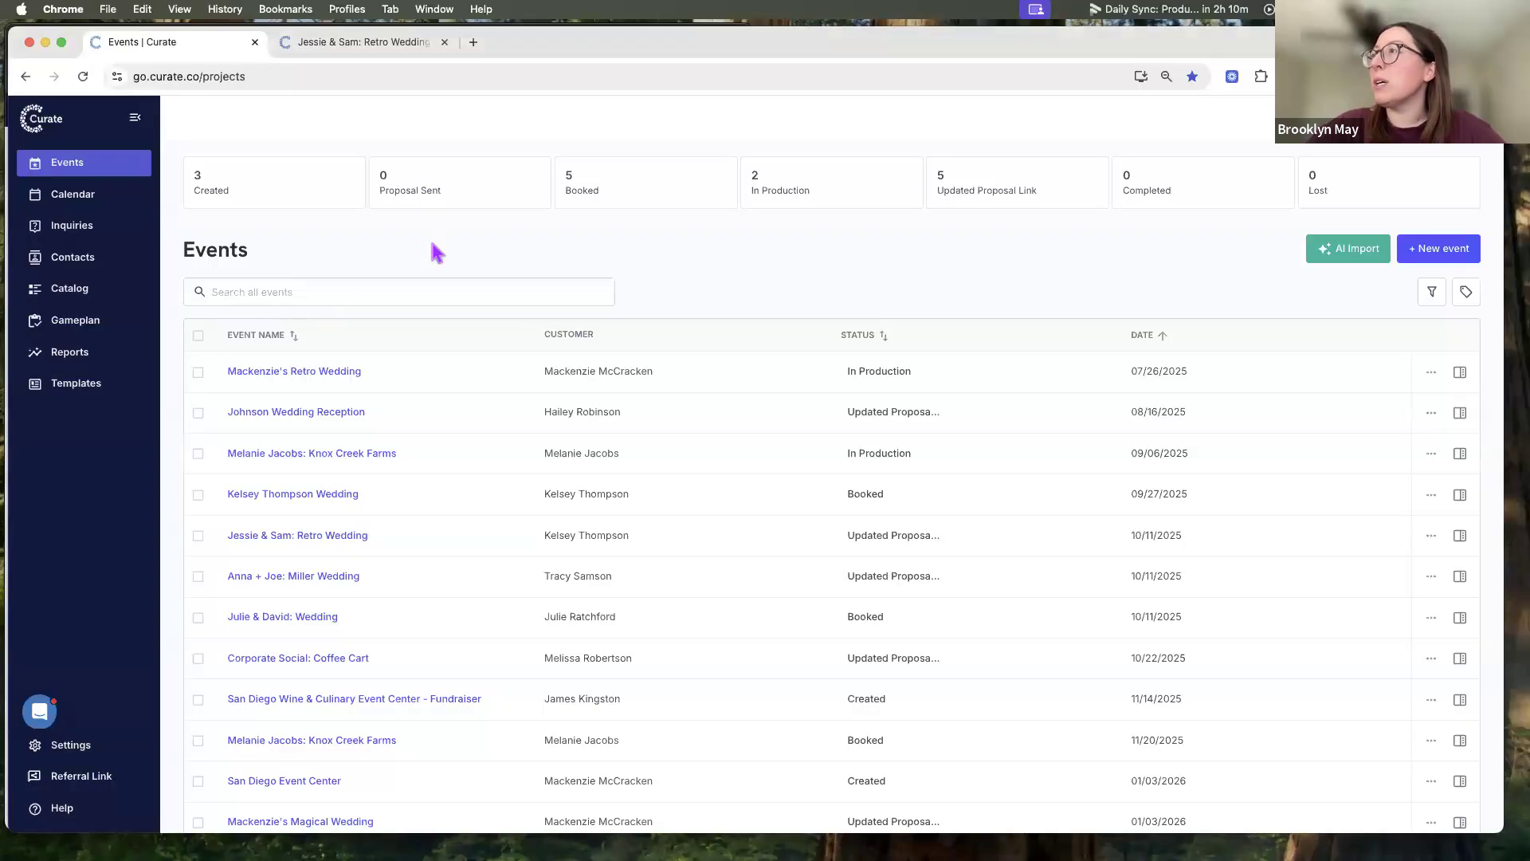
{"action": "left_click_drag", "start_coordinate": [16, 225], "coordinate": [765, 182]}
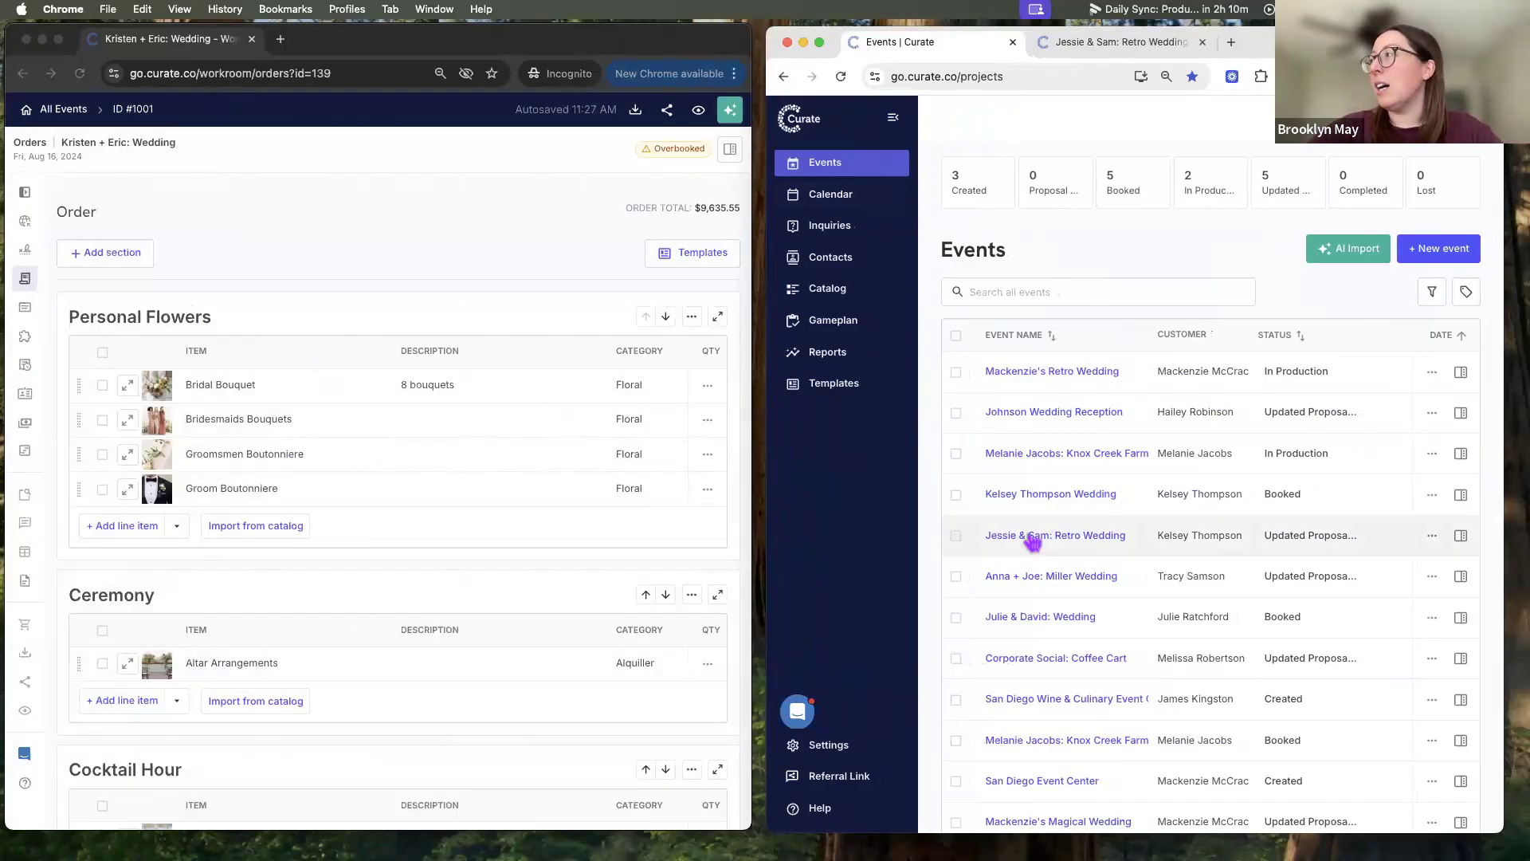
{"action": "left_click", "coordinate": [1086, 537]}
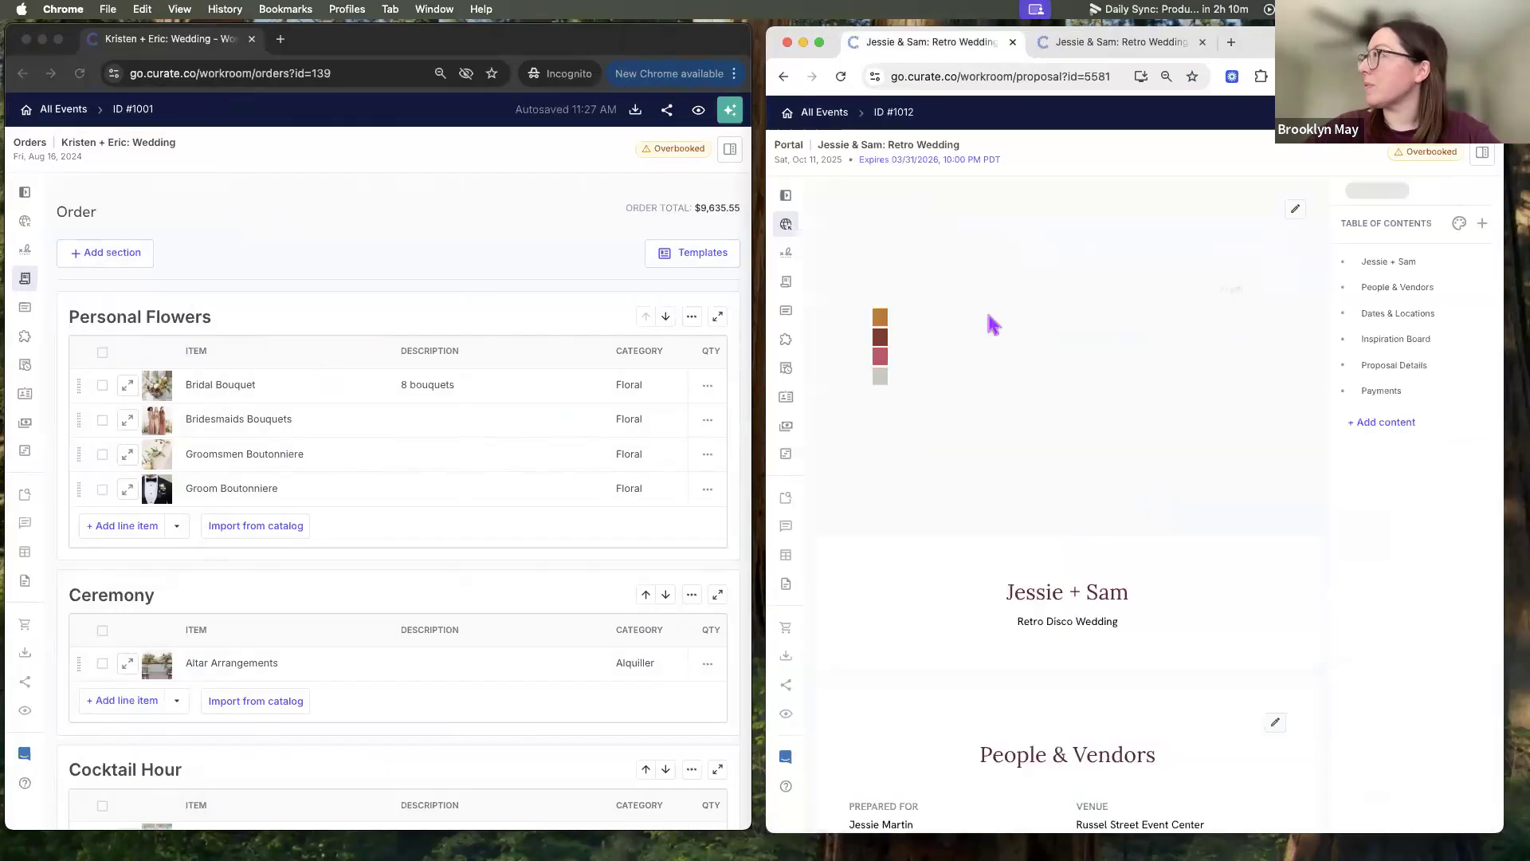
{"action": "left_click", "coordinate": [788, 293]}
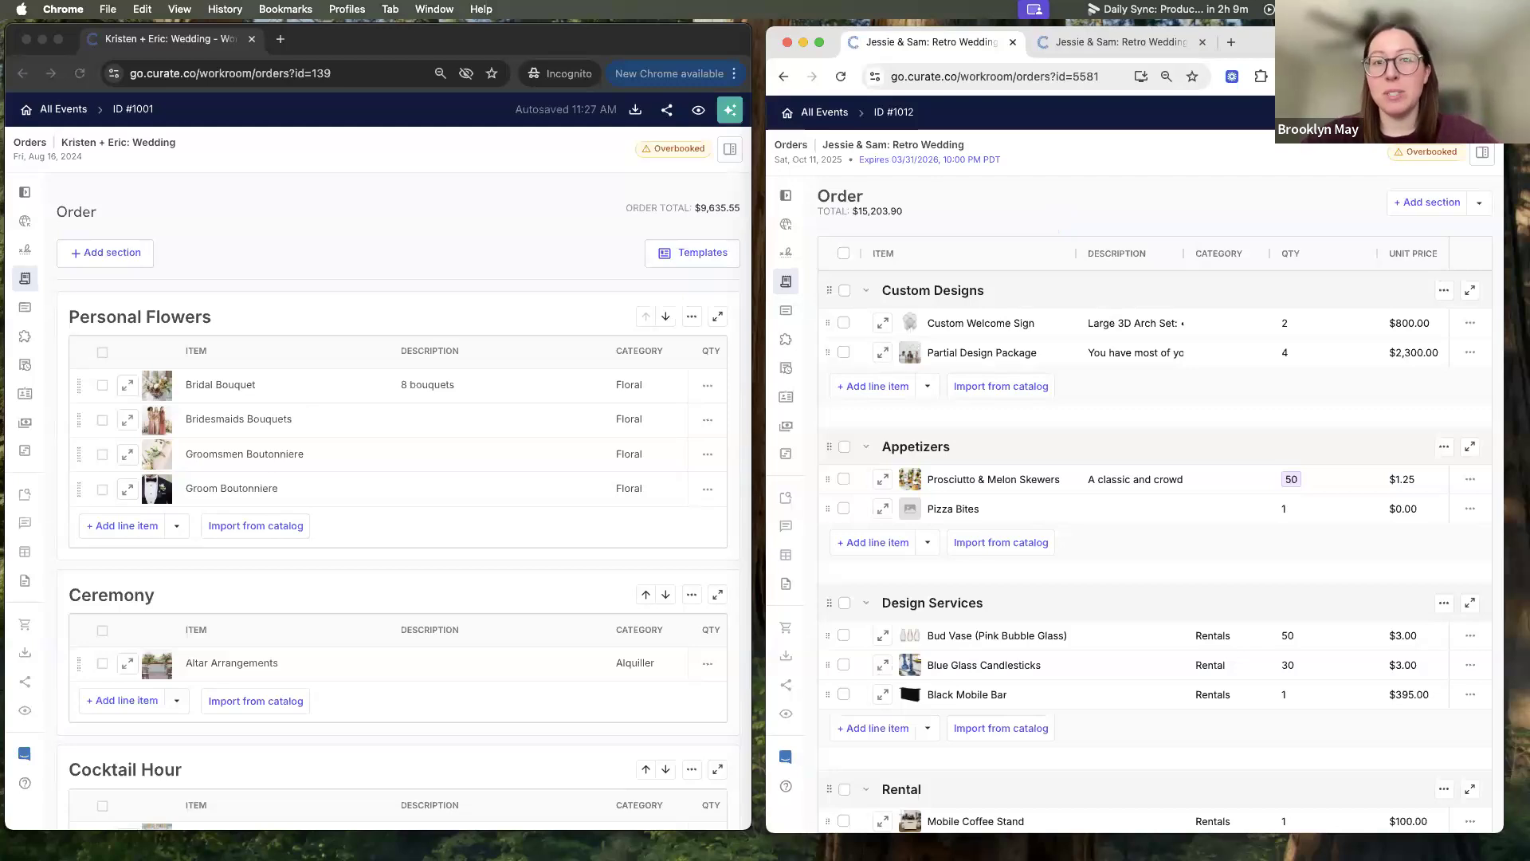
Select the Custom Welcome Sign line item and move it from Custom Designs to the start of the Appetizers section.
{"action": "left_click", "coordinate": [845, 325]}
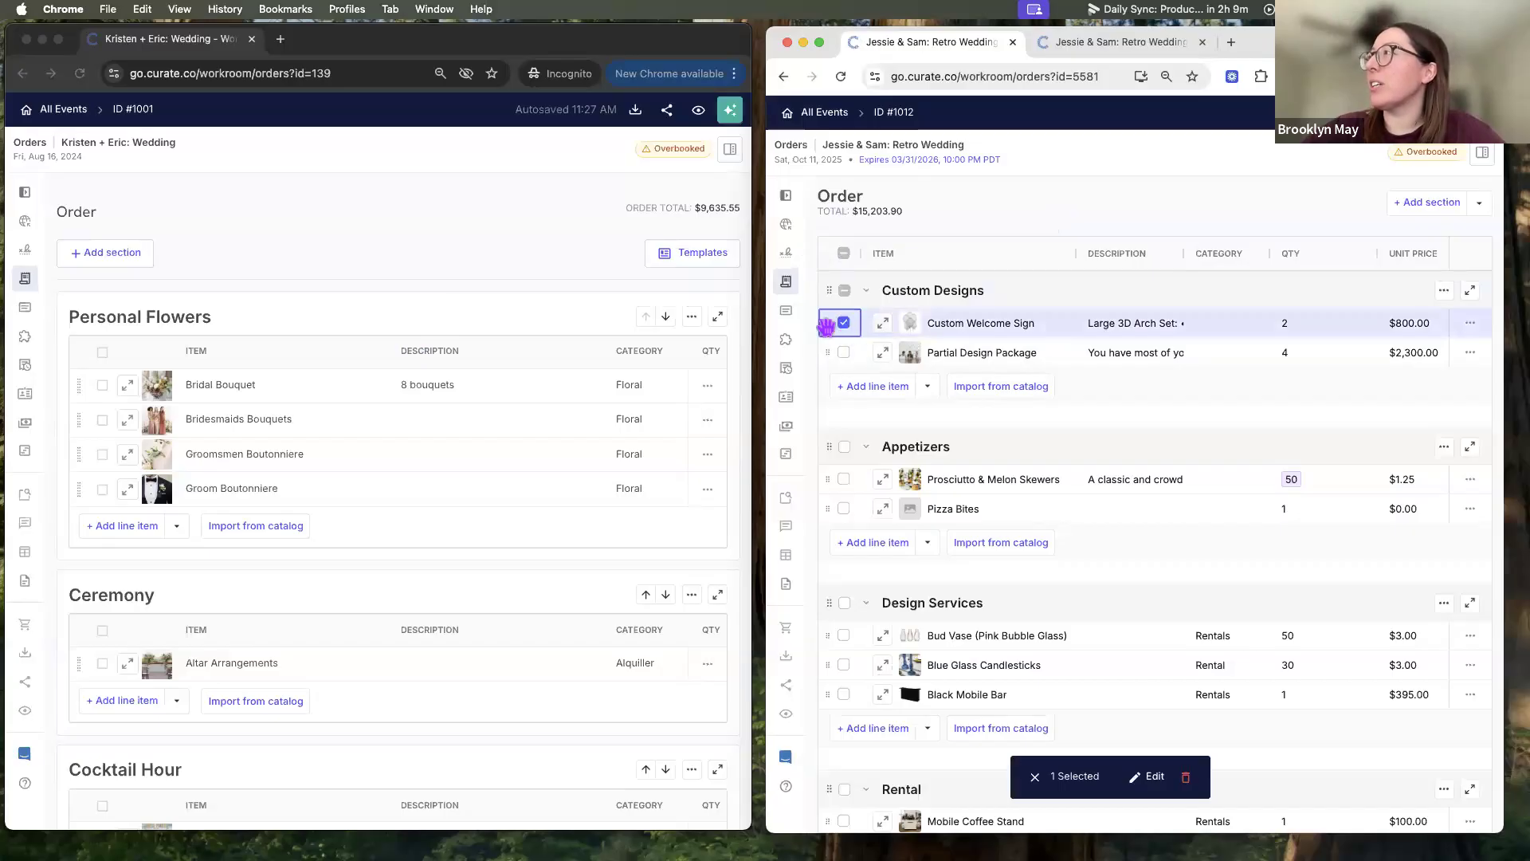
{"action": "left_click_drag", "start_coordinate": [829, 323], "coordinate": [858, 466]}
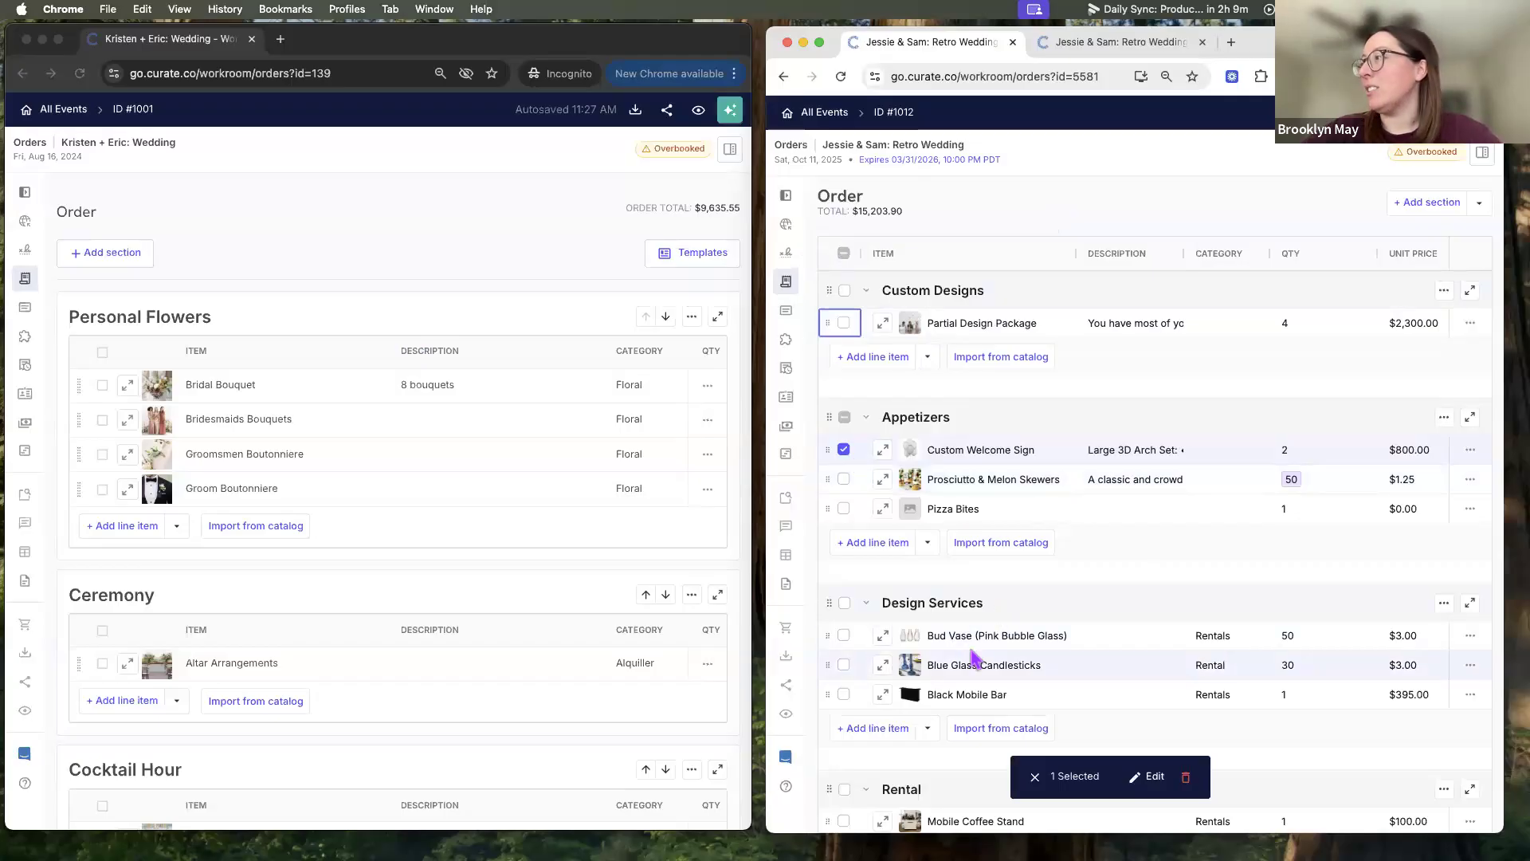
Move the Florals section to the start of the Retro Wedding order, above Custom Designs.
{"action": "scroll", "coordinate": [984, 666], "scroll_direction": "down", "scroll_amount": 5}
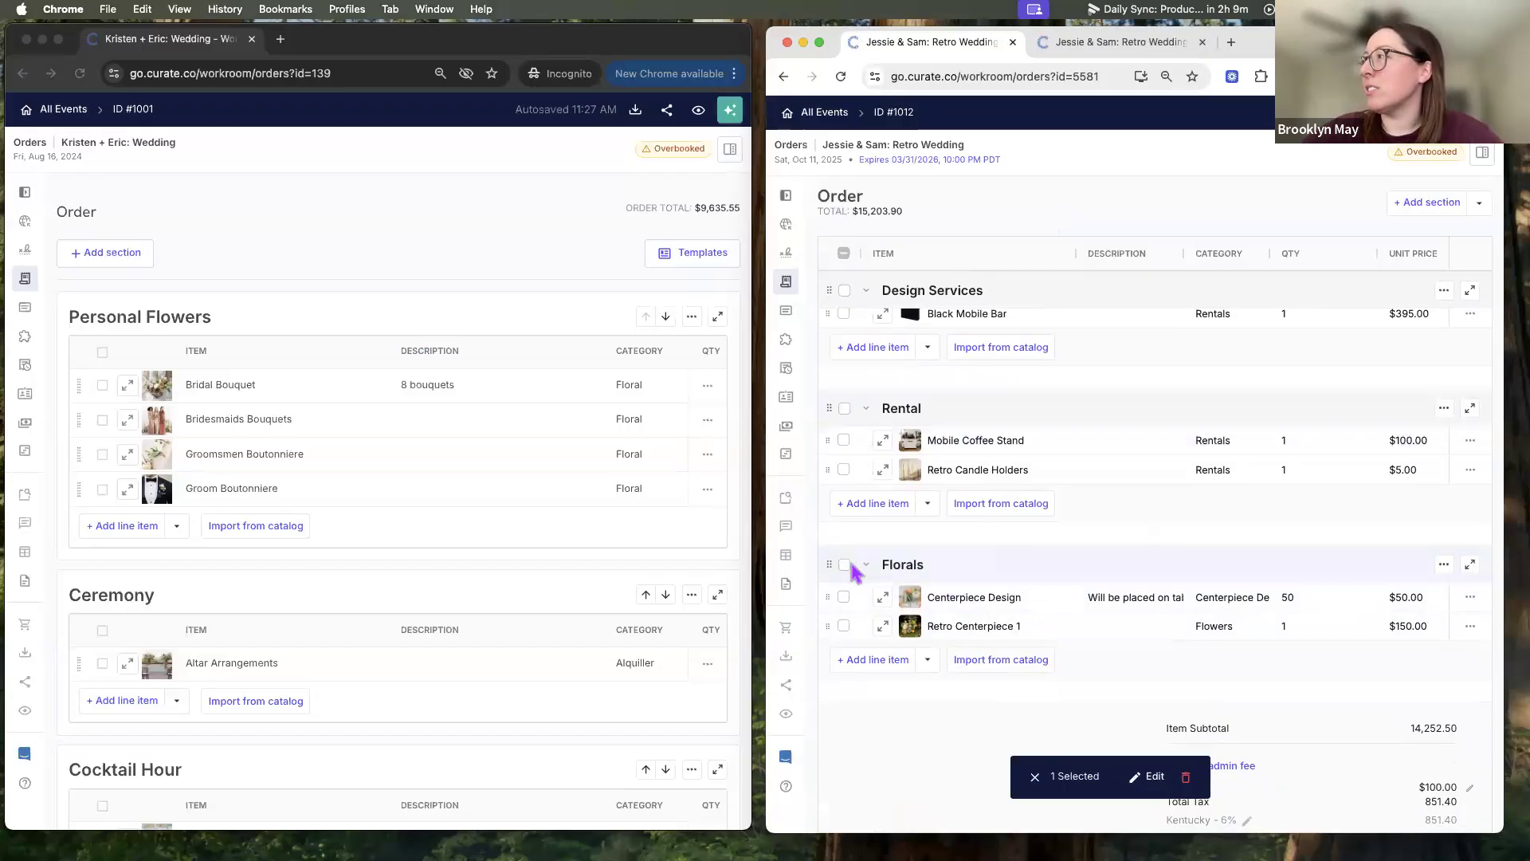
{"action": "scroll", "coordinate": [842, 603], "scroll_direction": "up", "scroll_amount": 5}
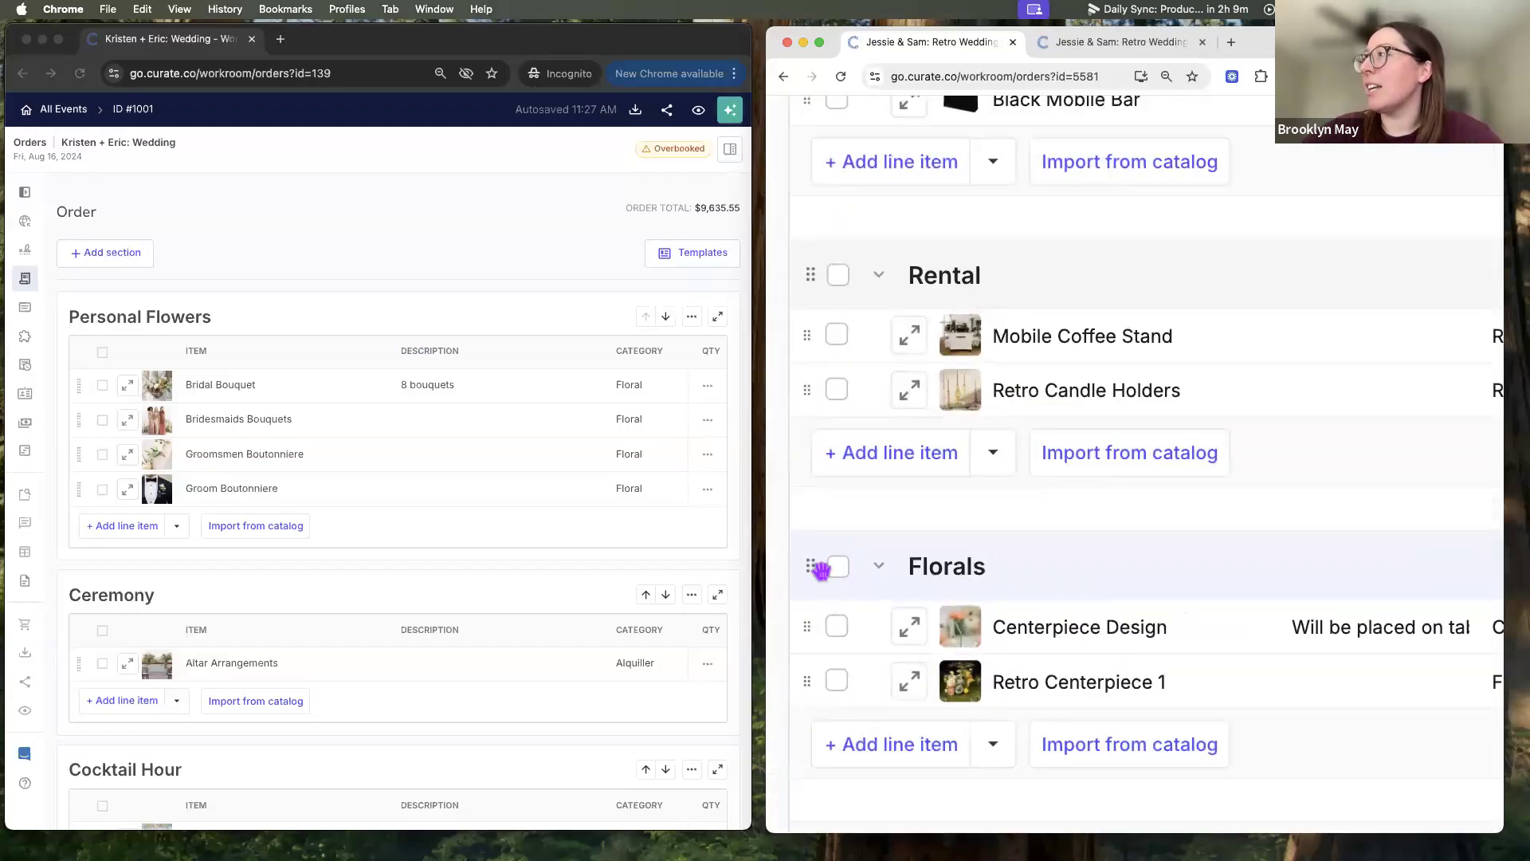
{"action": "scroll", "coordinate": [803, 601], "scroll_direction": "down", "scroll_amount": 5}
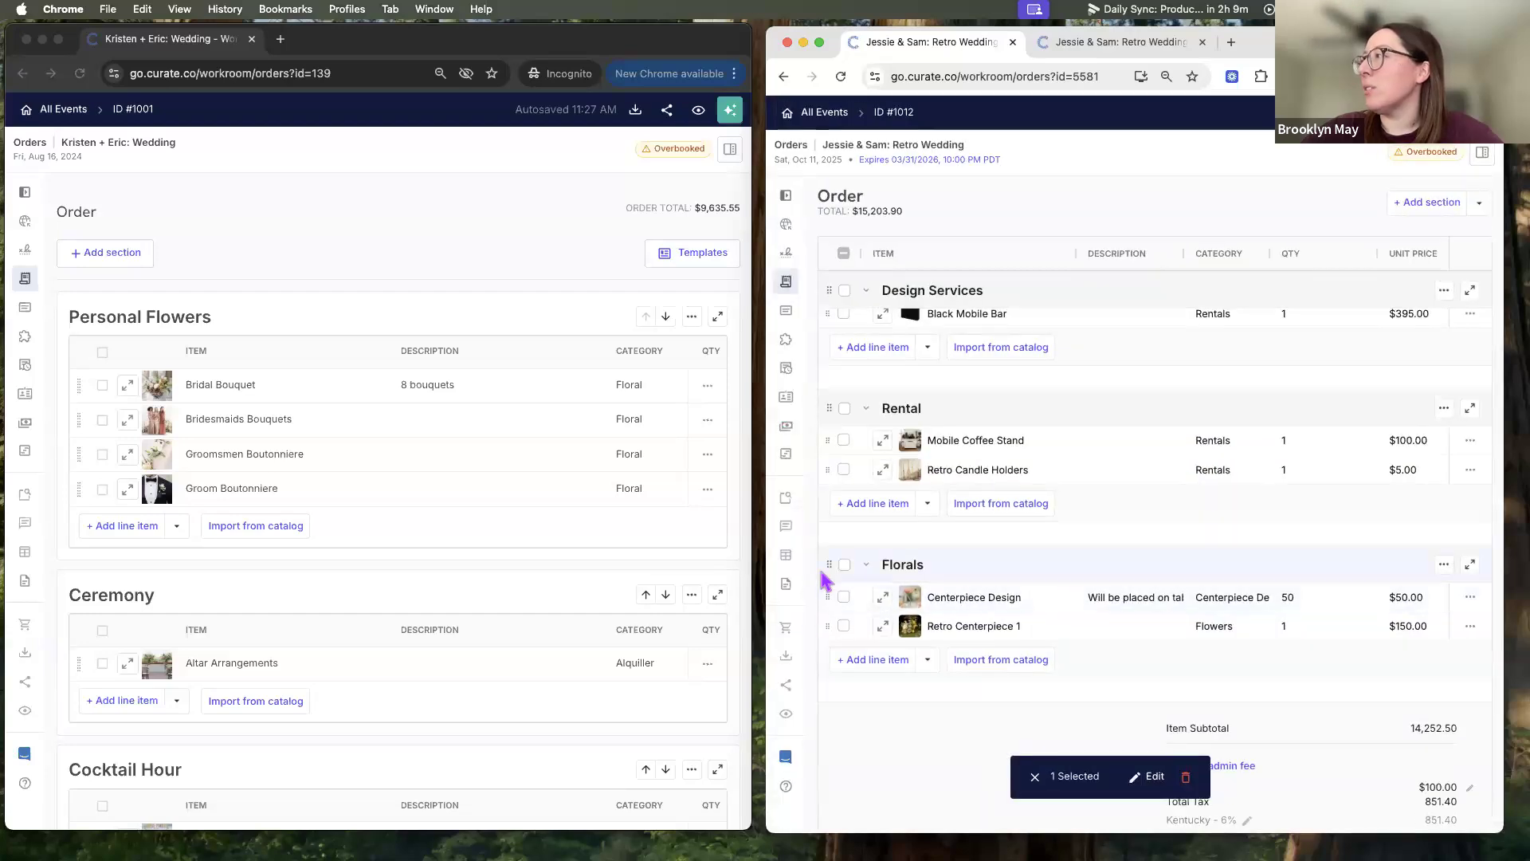
{"action": "left_click_drag", "start_coordinate": [828, 561], "coordinate": [864, 351]}
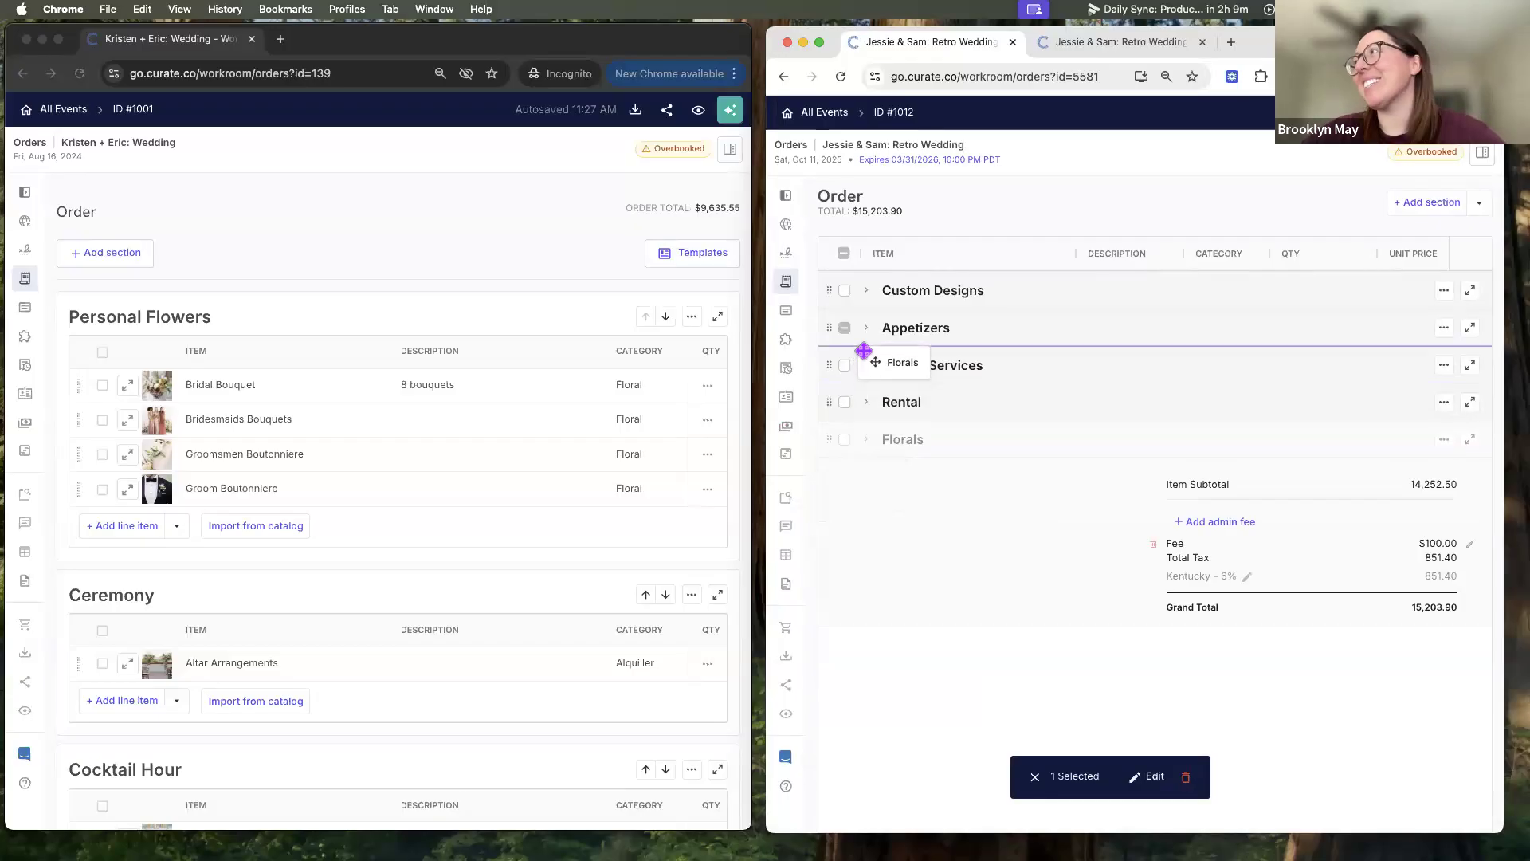
{"action": "left_click_drag", "start_coordinate": [864, 351], "coordinate": [877, 294]}
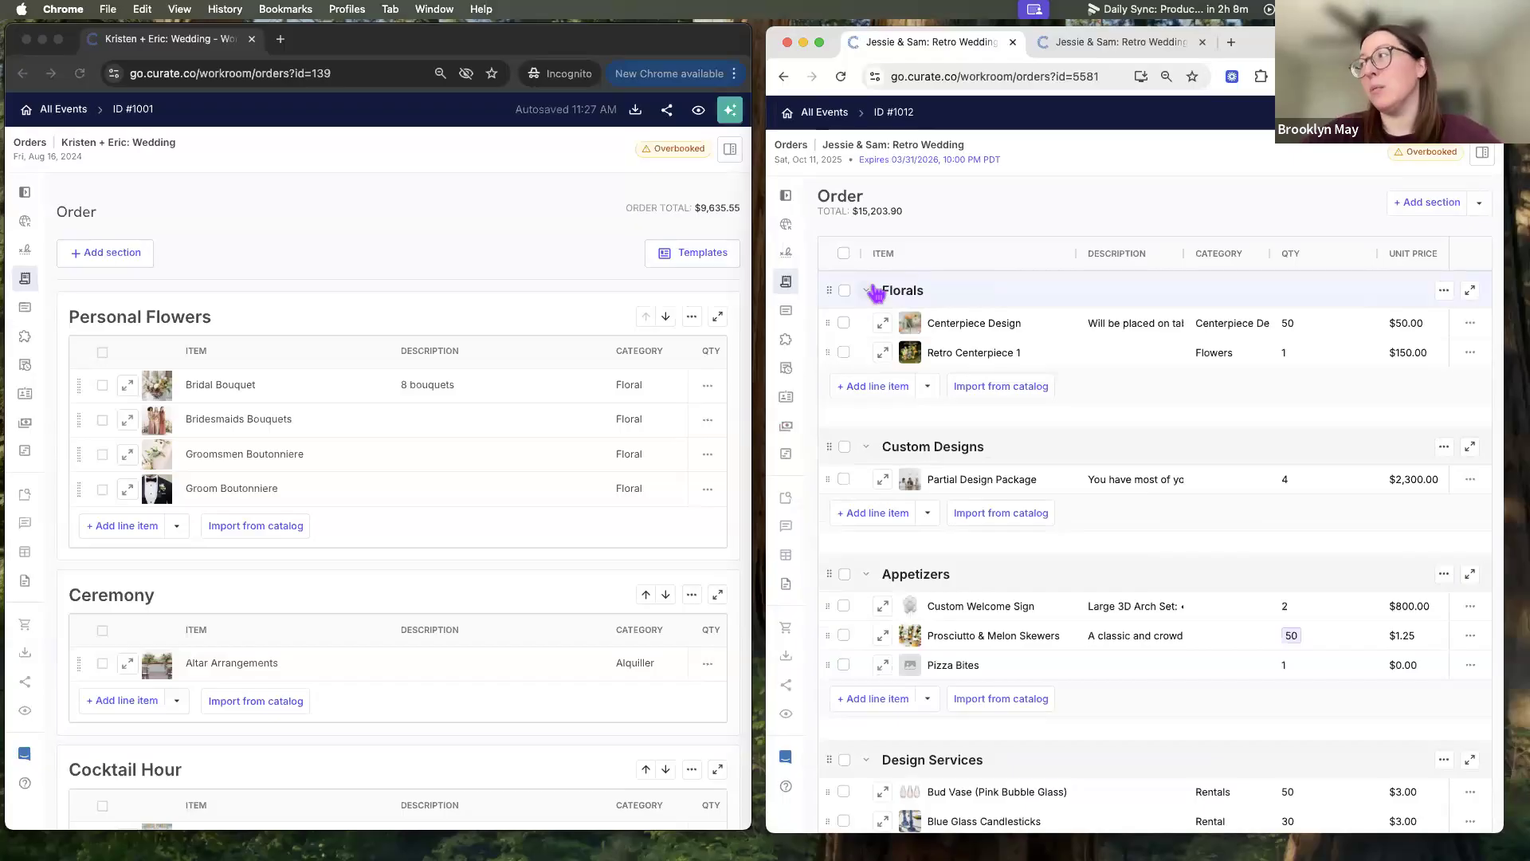
Move all three Design Services line items together to the start of the Rental section, and clear the selection.
{"action": "scroll", "coordinate": [951, 608], "scroll_direction": "down", "scroll_amount": 3}
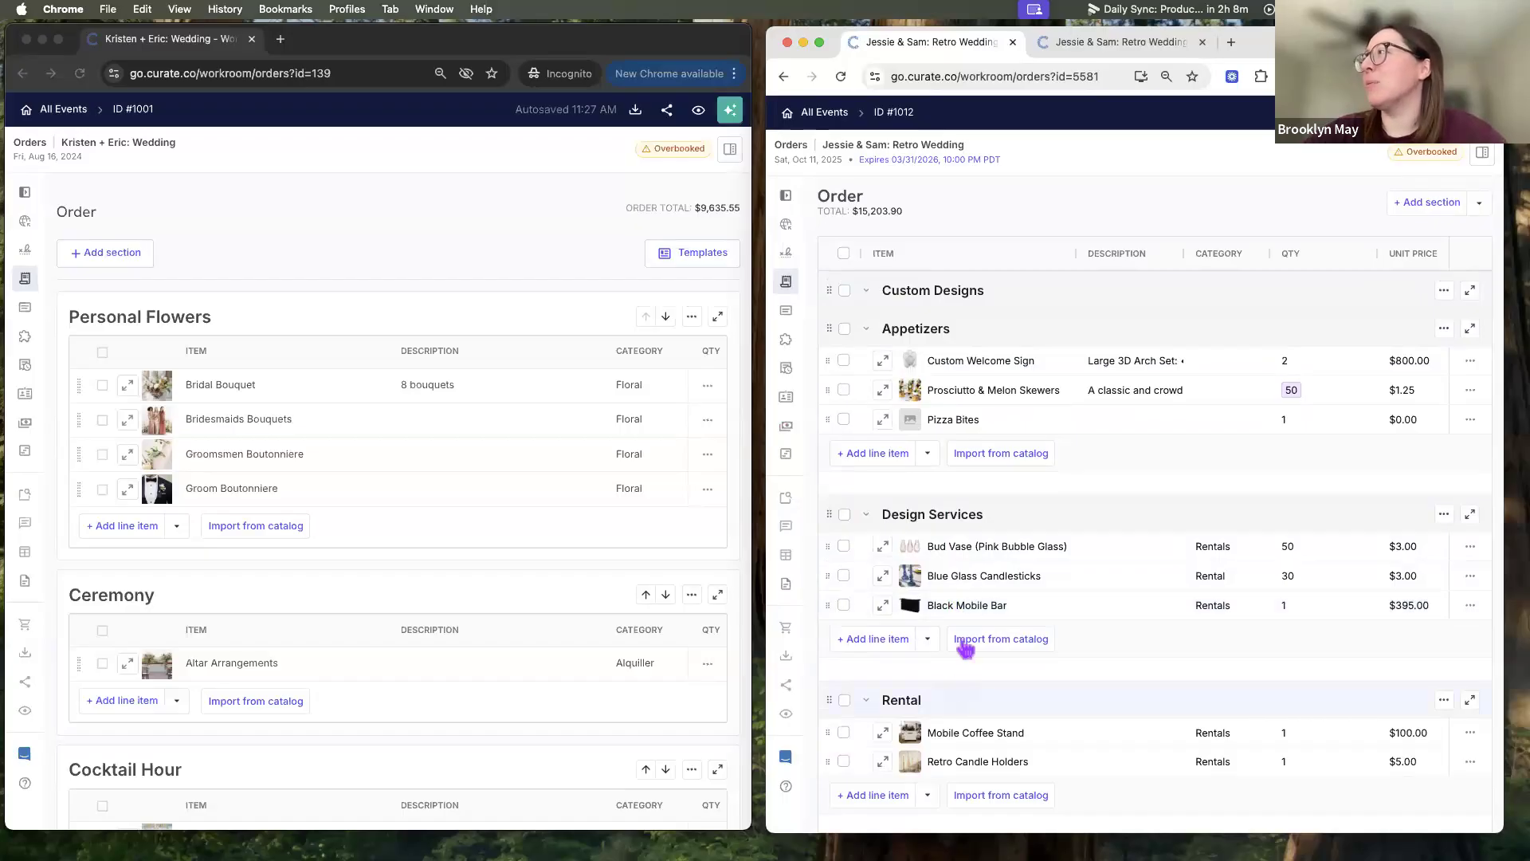
{"action": "scroll", "coordinate": [948, 689], "scroll_direction": "down", "scroll_amount": 2}
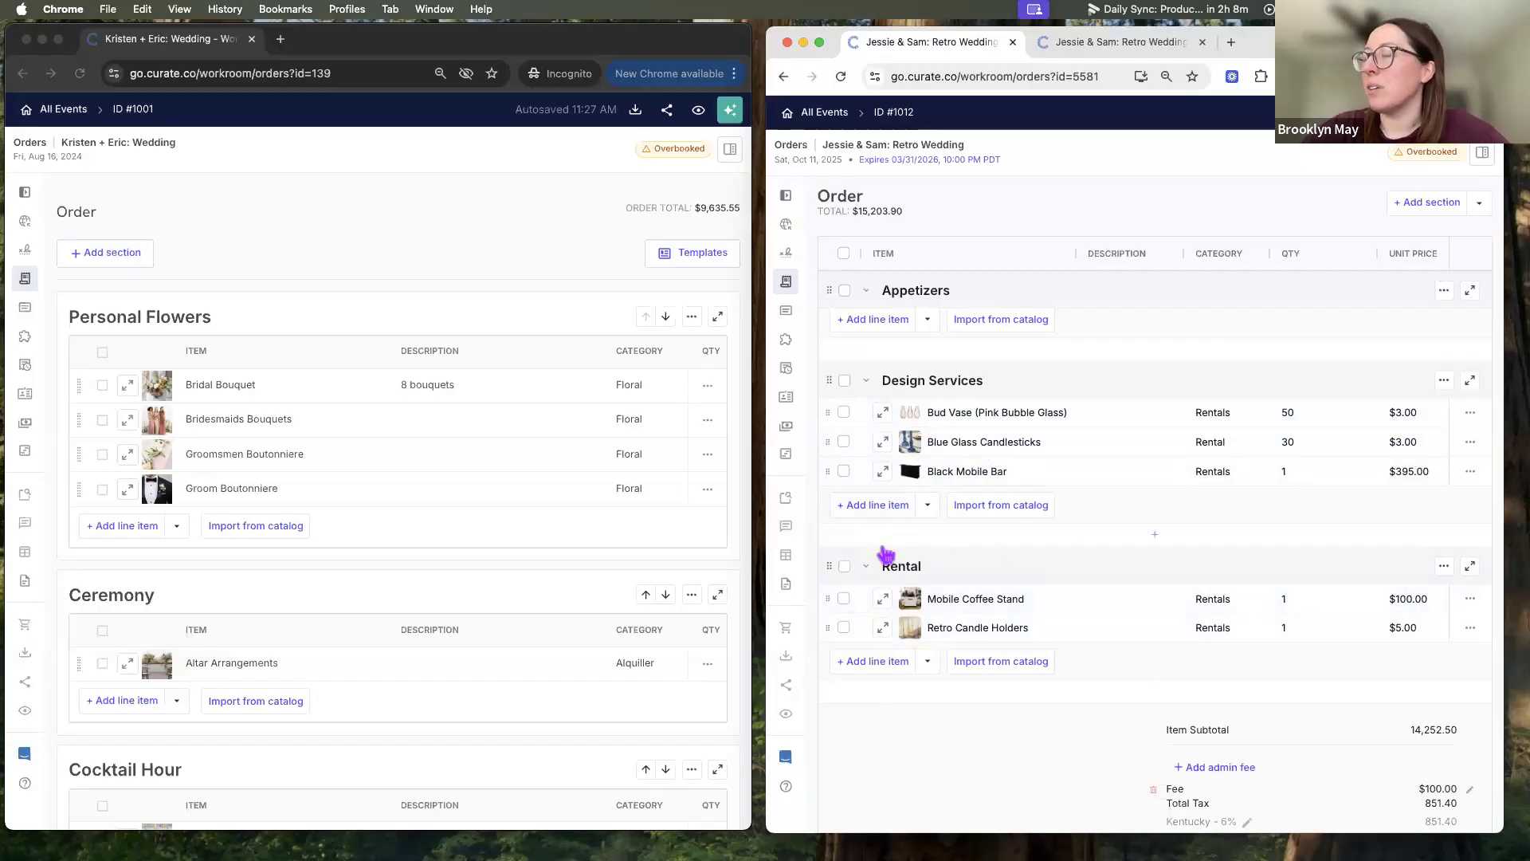
{"action": "left_click", "coordinate": [843, 412]}
{"action": "left_click", "coordinate": [843, 441]}
{"action": "left_click", "coordinate": [846, 474]}
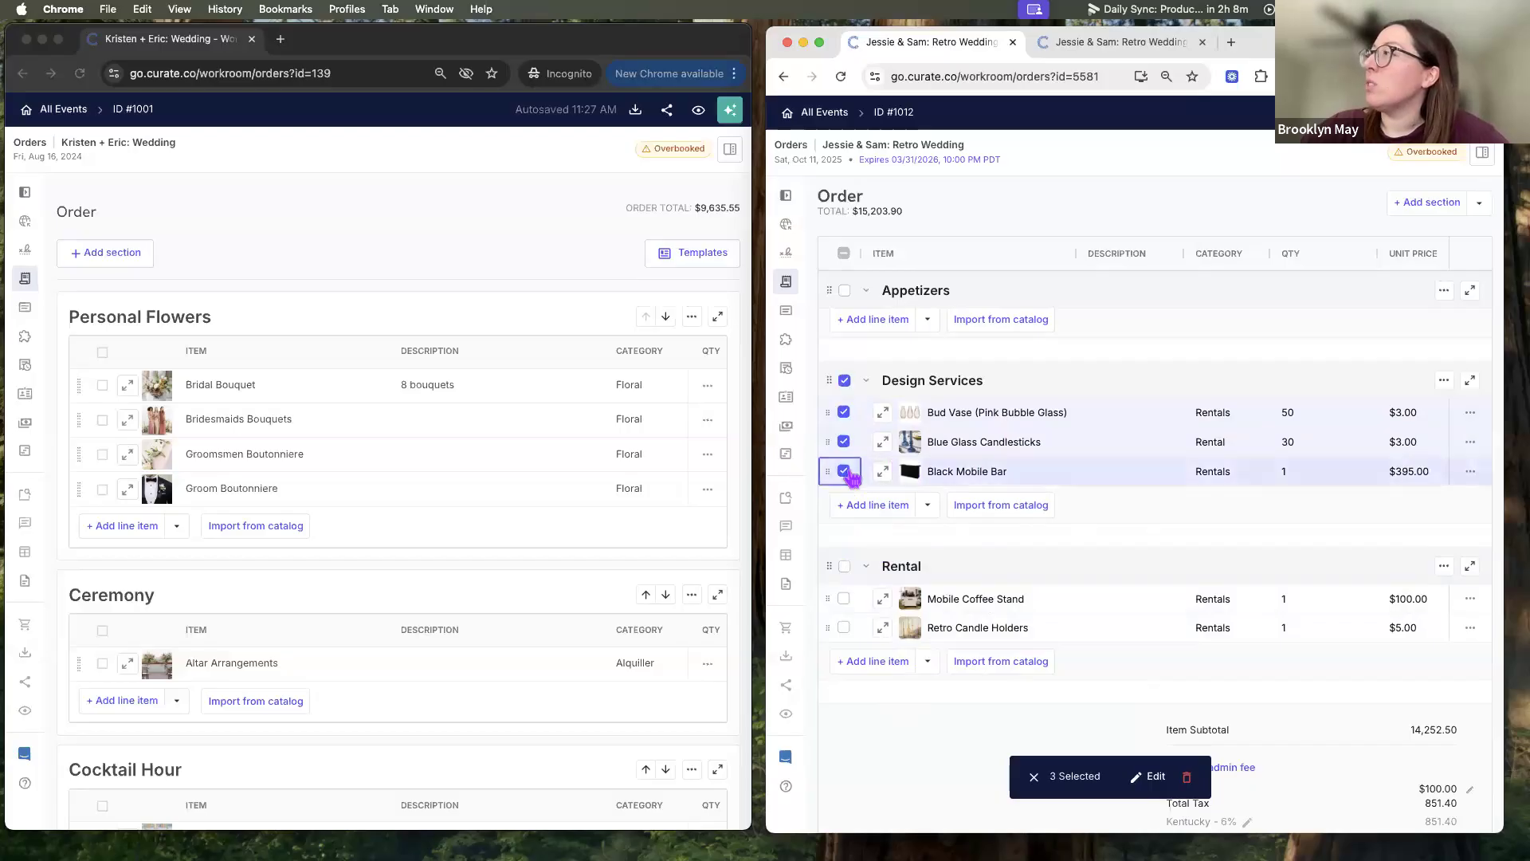
{"action": "left_click", "coordinate": [844, 380]}
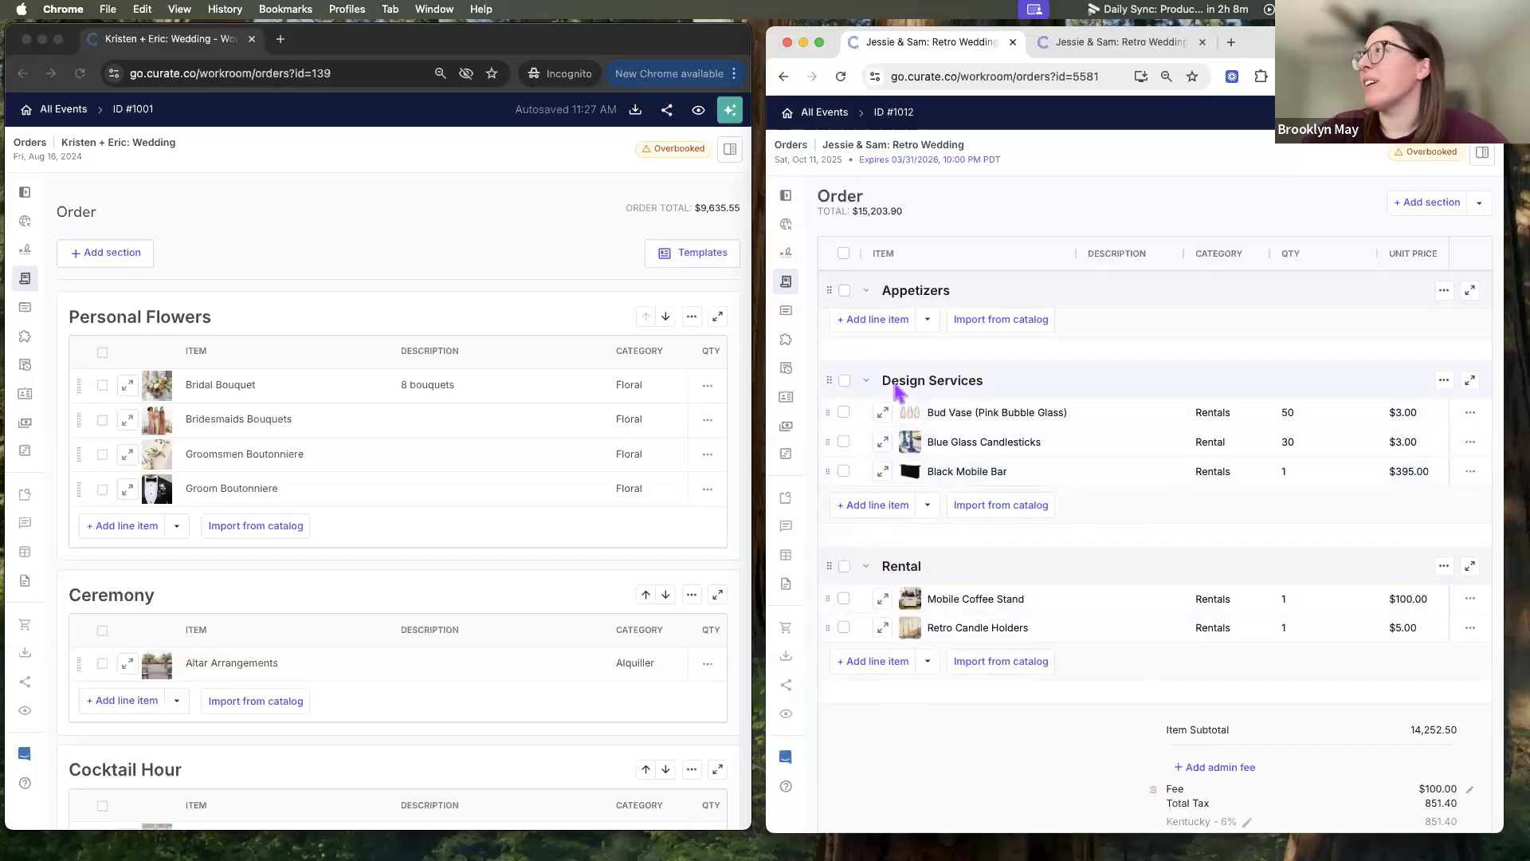
{"action": "left_click", "coordinate": [845, 382]}
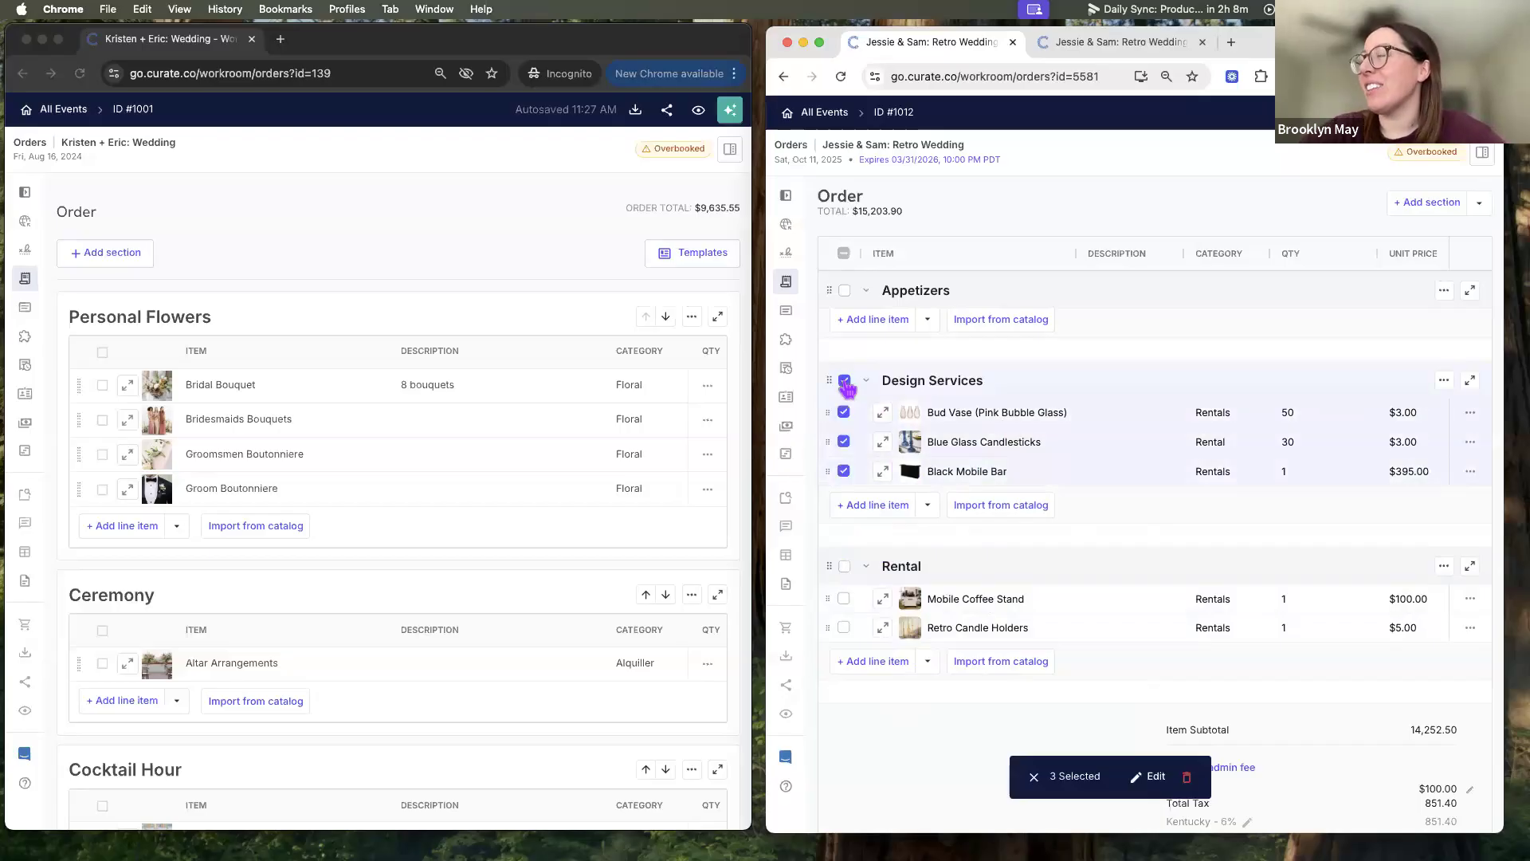
{"action": "left_click_drag", "start_coordinate": [826, 413], "coordinate": [915, 422]}
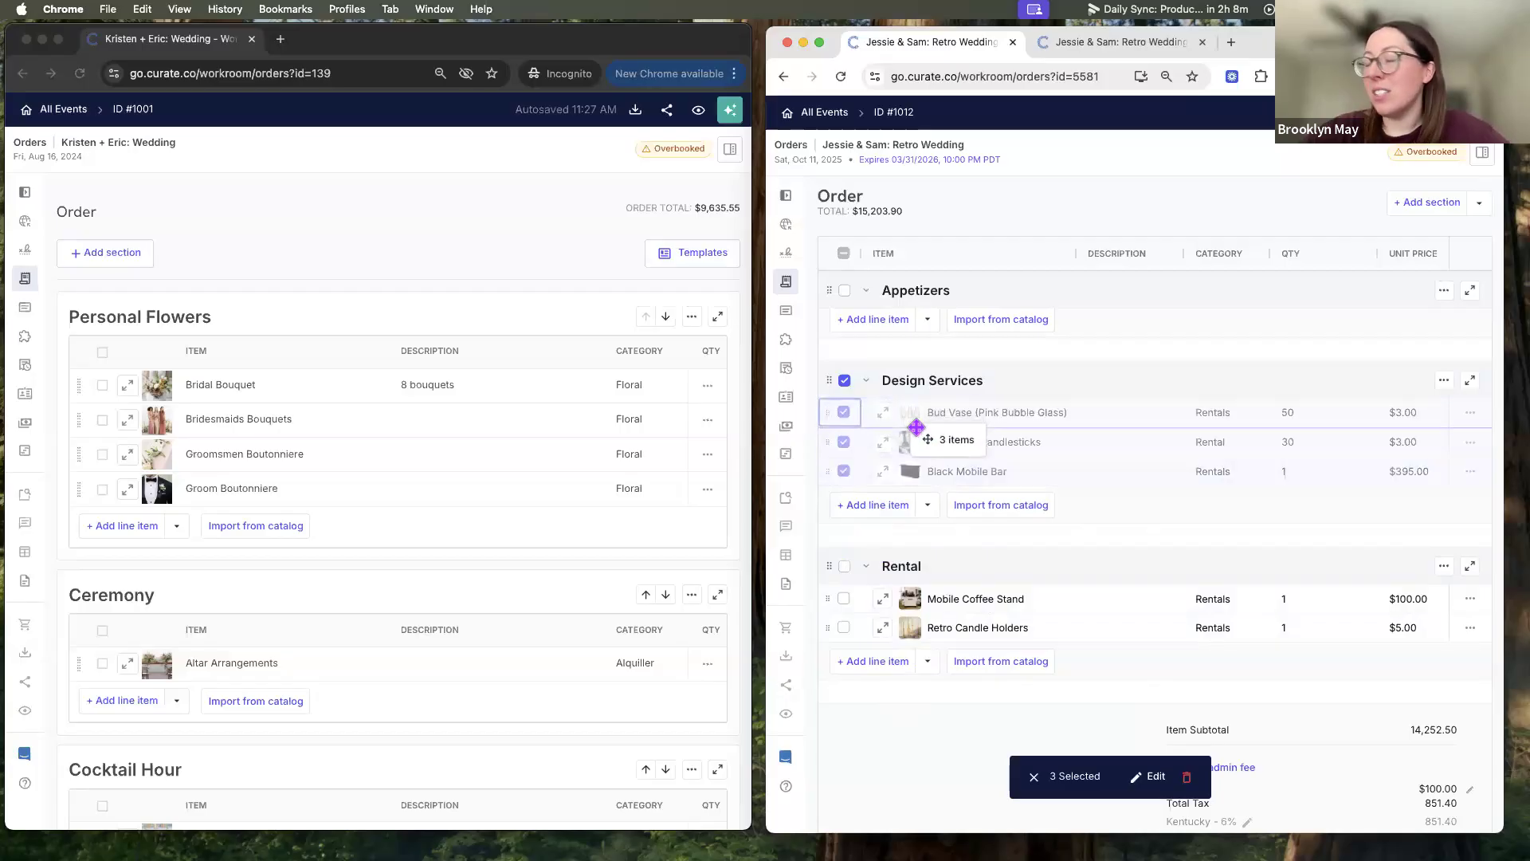
{"action": "left_click_drag", "start_coordinate": [916, 428], "coordinate": [896, 584]}
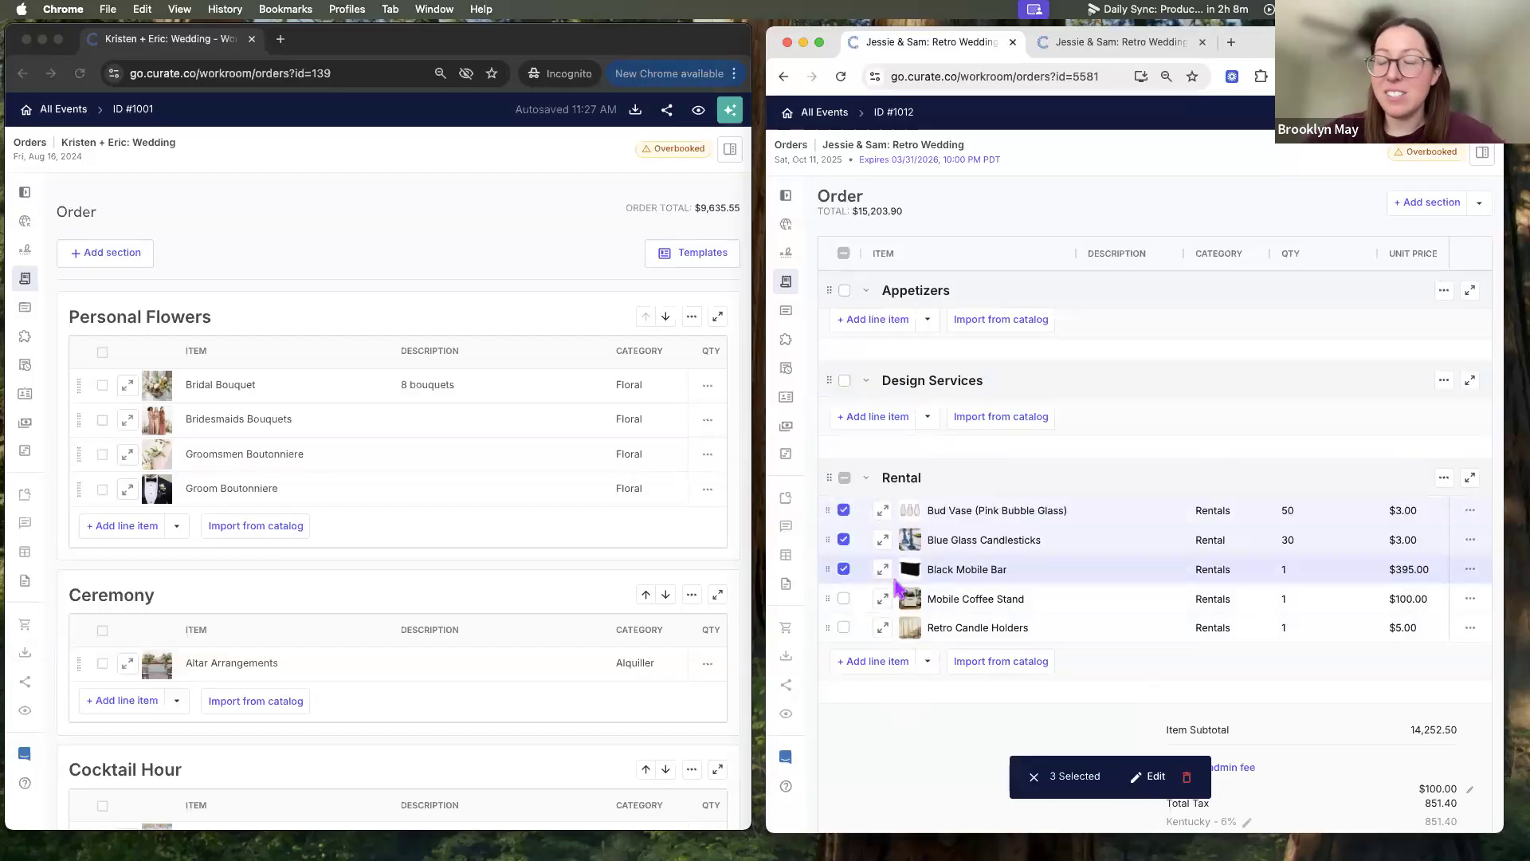
{"action": "left_click", "coordinate": [844, 511]}
{"action": "left_click", "coordinate": [844, 539]}
{"action": "left_click", "coordinate": [844, 569]}
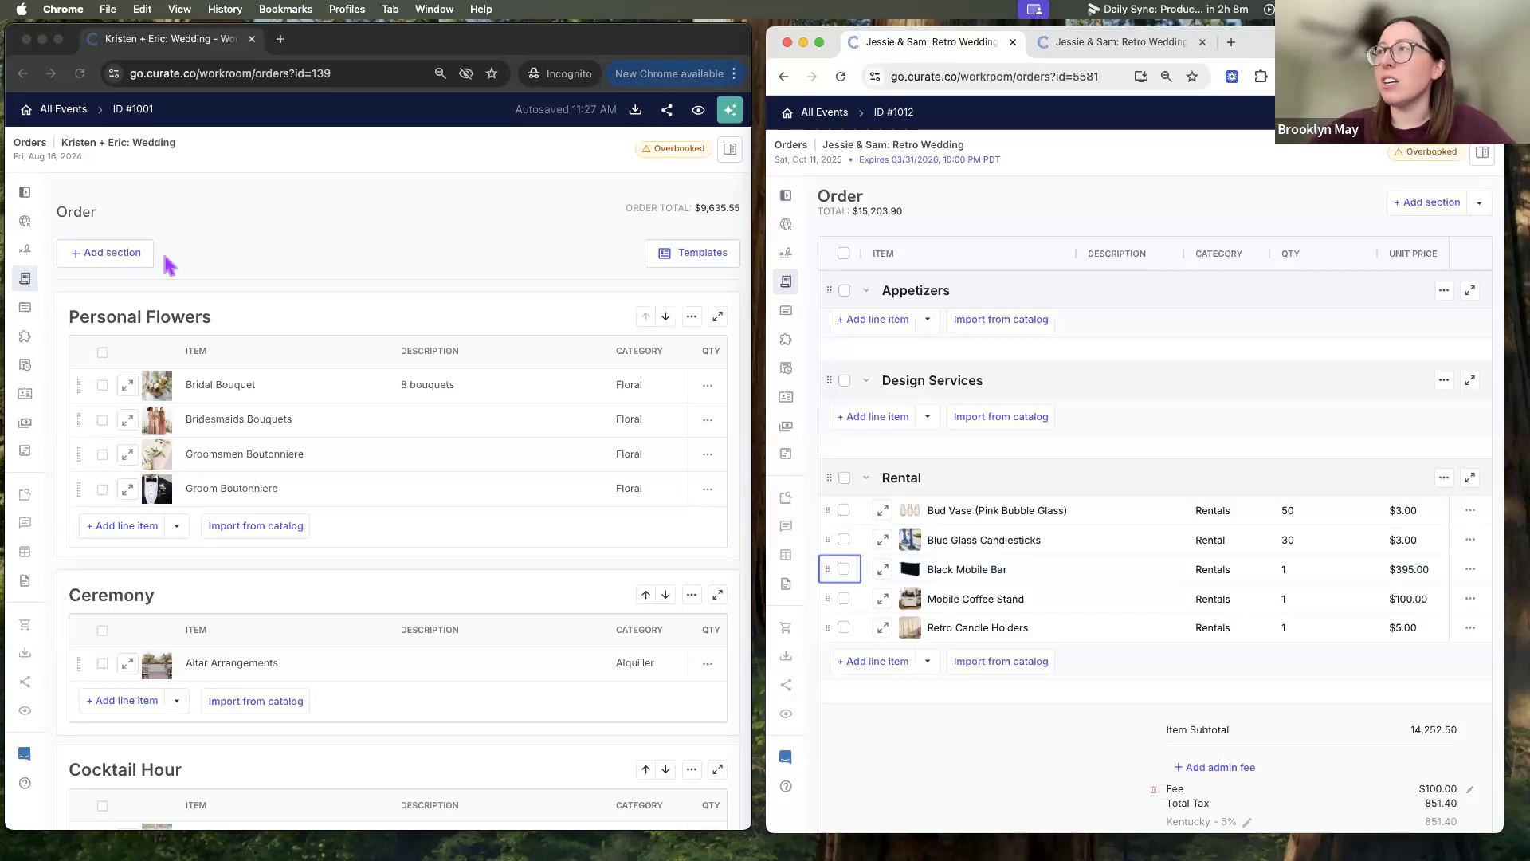
Try to move Bridal Bouquet from Personal Flowers to Ceremony in the older order, and return it to the start of Personal Flowers.
{"action": "left_click", "coordinate": [289, 245]}
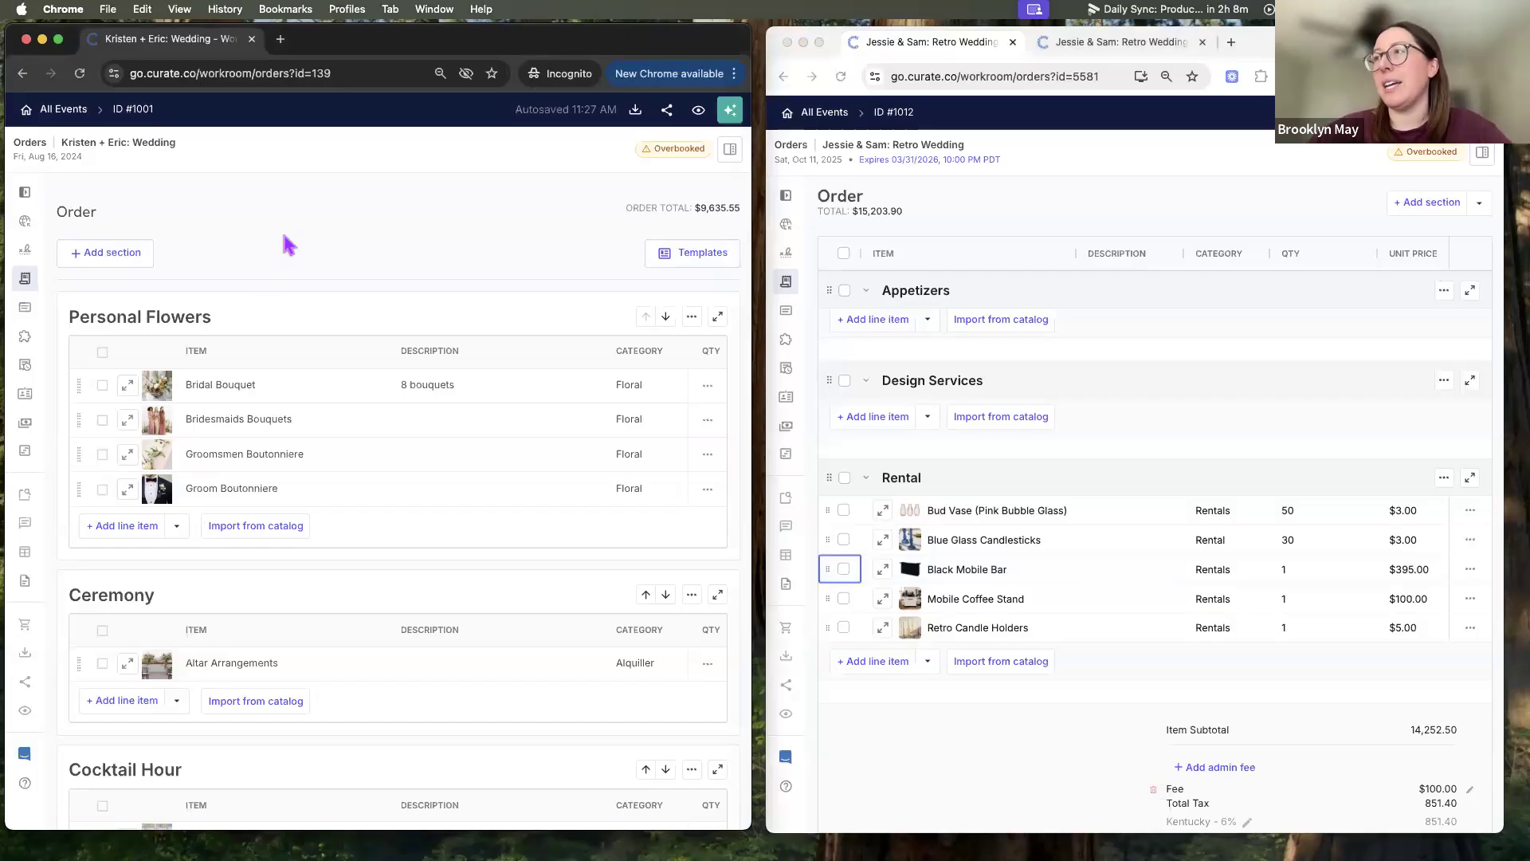
{"action": "left_click", "coordinate": [102, 386]}
{"action": "left_click_drag", "start_coordinate": [83, 384], "coordinate": [89, 676]}
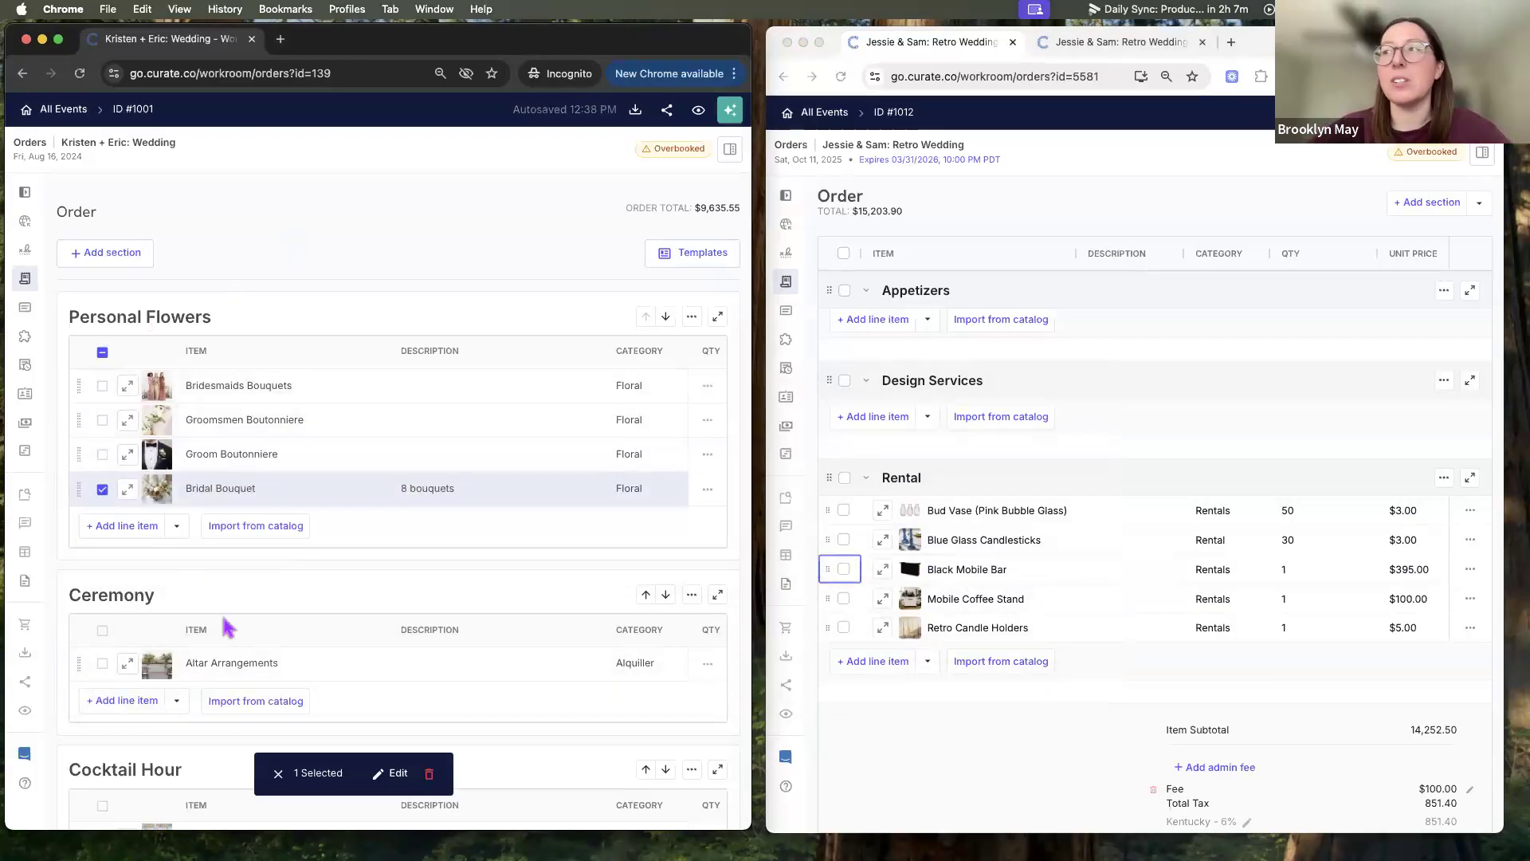
{"action": "left_click_drag", "start_coordinate": [78, 488], "coordinate": [85, 385]}
{"action": "left_click", "coordinate": [103, 387]}
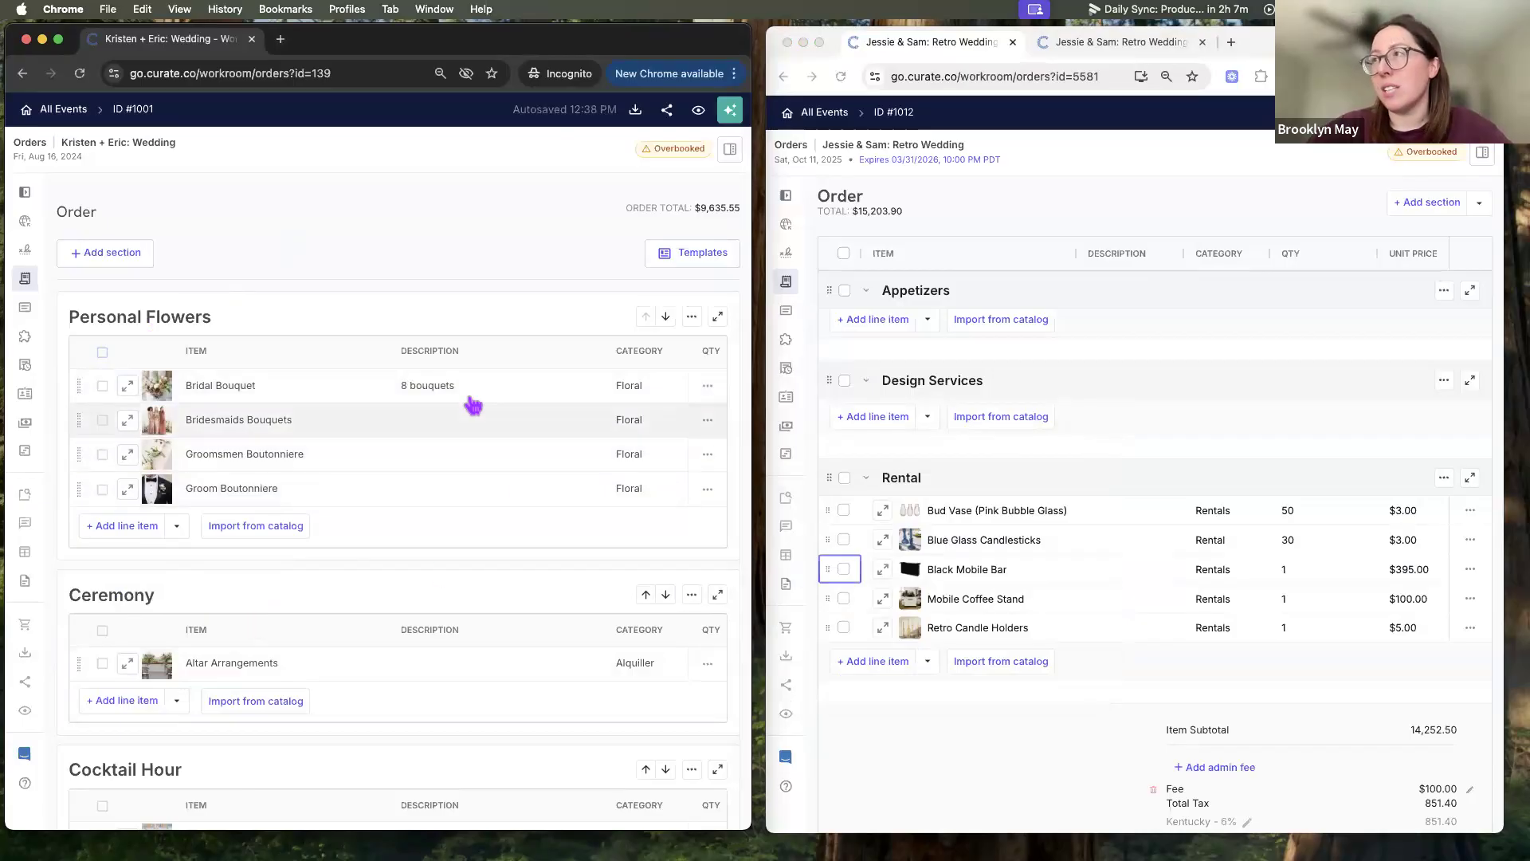
Move the older order's Ceremony section above Personal Flowers, and move it back below.
{"action": "scroll", "coordinate": [260, 614], "scroll_direction": "down", "scroll_amount": 6}
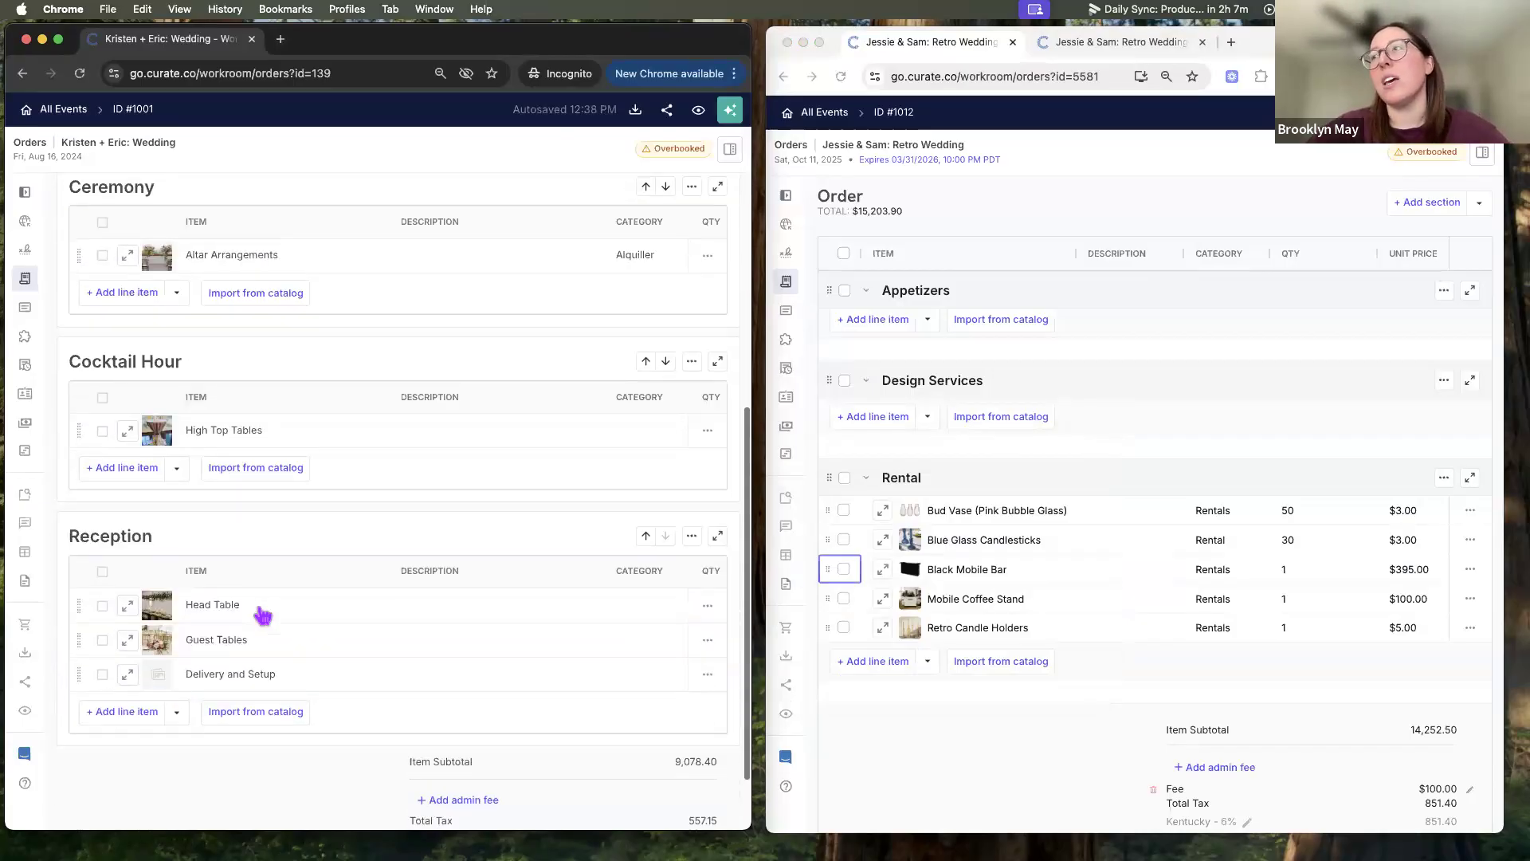
{"action": "scroll", "coordinate": [696, 423], "scroll_direction": "up", "scroll_amount": 4}
{"action": "scroll", "coordinate": [696, 423], "scroll_direction": "up", "scroll_amount": 1}
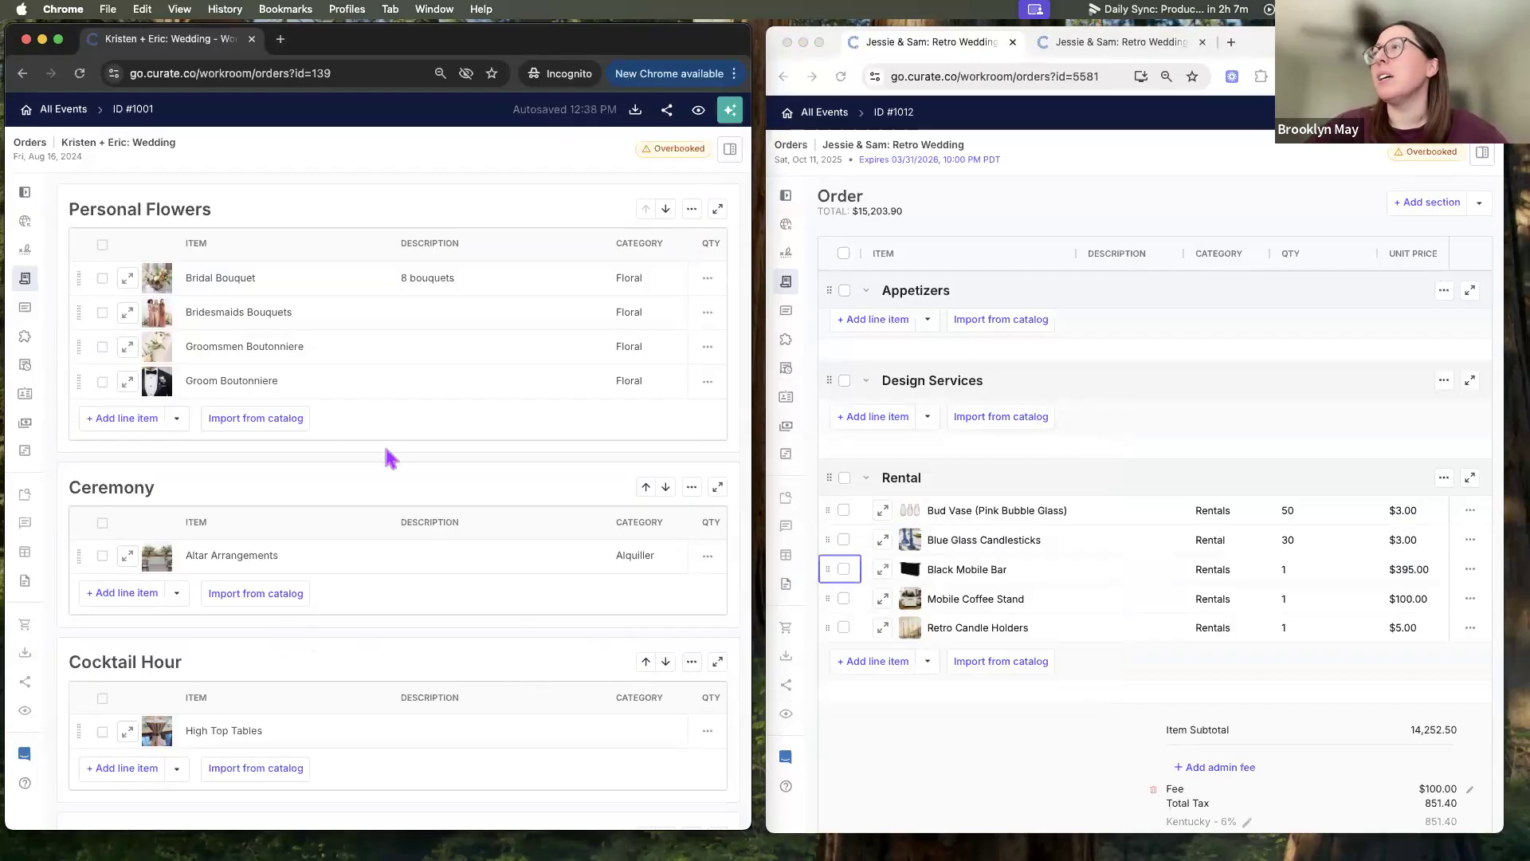
{"action": "scroll", "coordinate": [573, 607], "scroll_direction": "down", "scroll_amount": 5}
{"action": "scroll", "coordinate": [570, 558], "scroll_direction": "up", "scroll_amount": 6}
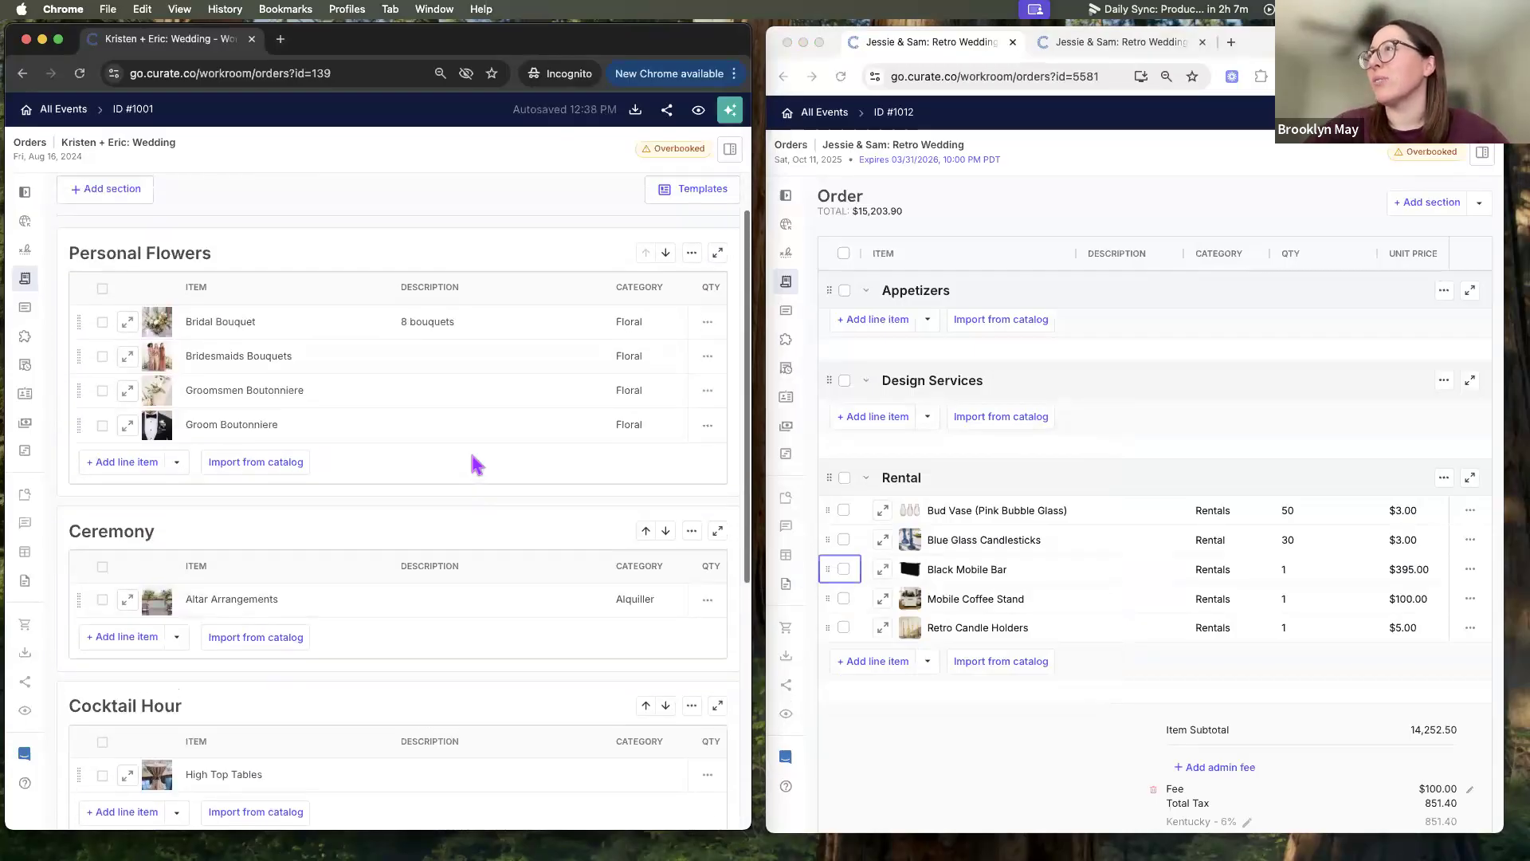
{"action": "scroll", "coordinate": [477, 465], "scroll_direction": "up", "scroll_amount": 2}
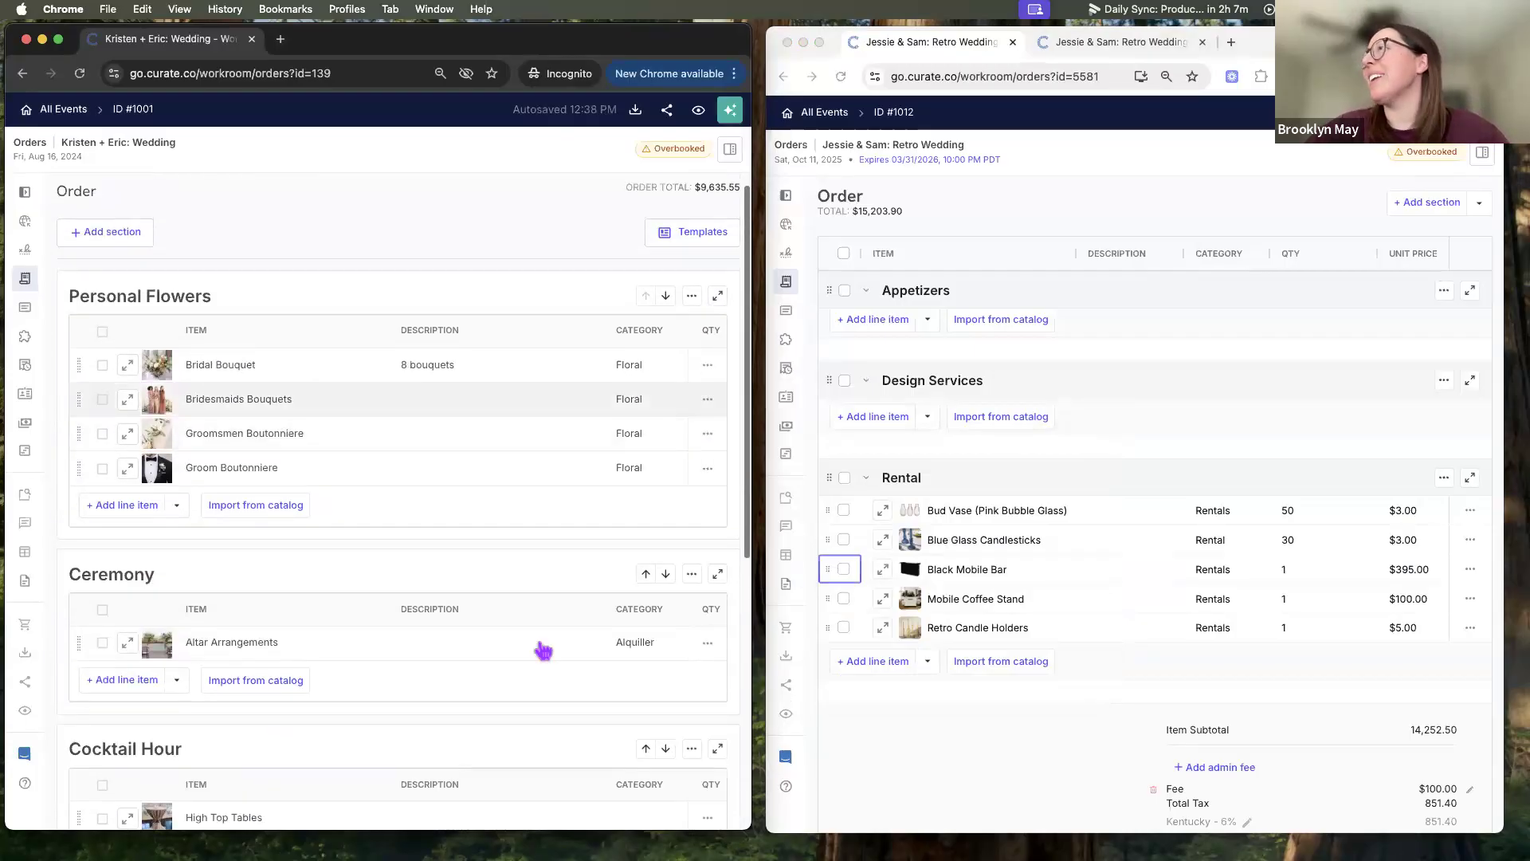
{"action": "left_click", "coordinate": [646, 574]}
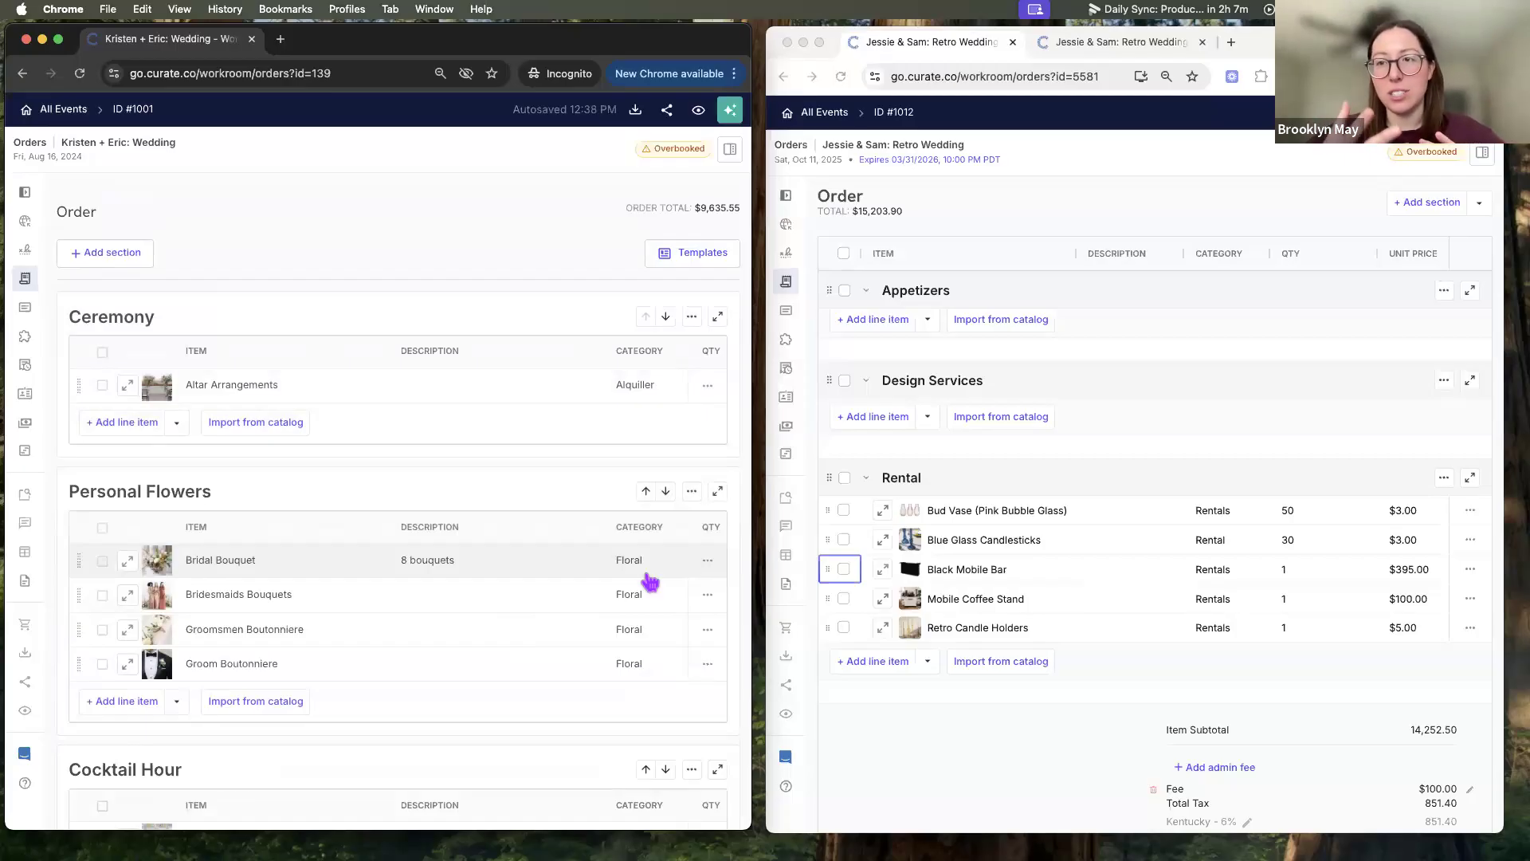
{"action": "left_click", "coordinate": [665, 317]}
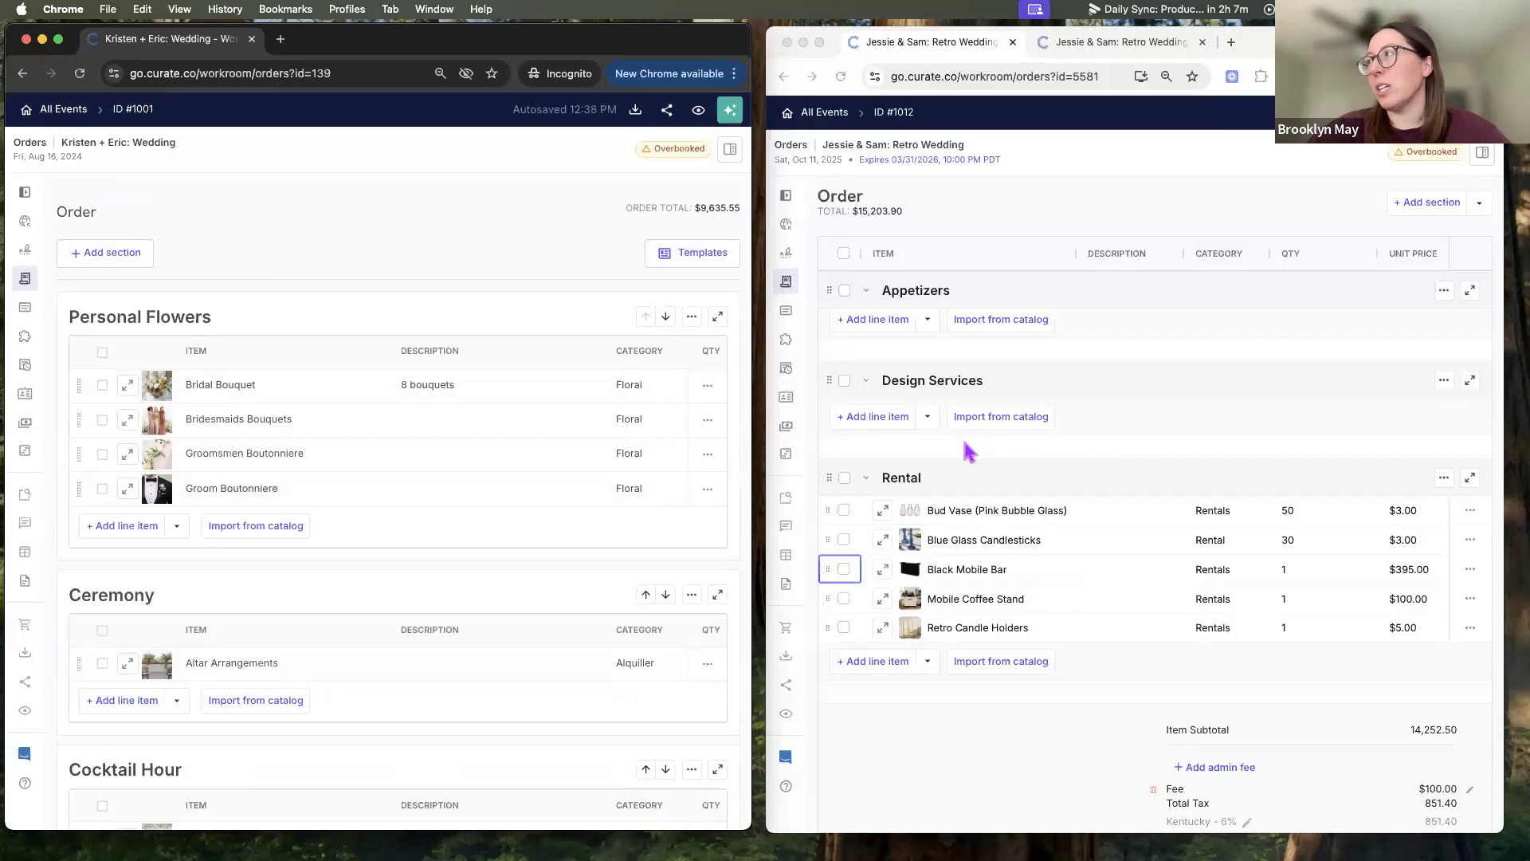
Move the Retro Wedding order's Rental section directly below Florals, and view the bulk edit options for its line items without saving changes.
{"action": "left_click_drag", "start_coordinate": [827, 477], "coordinate": [844, 324]}
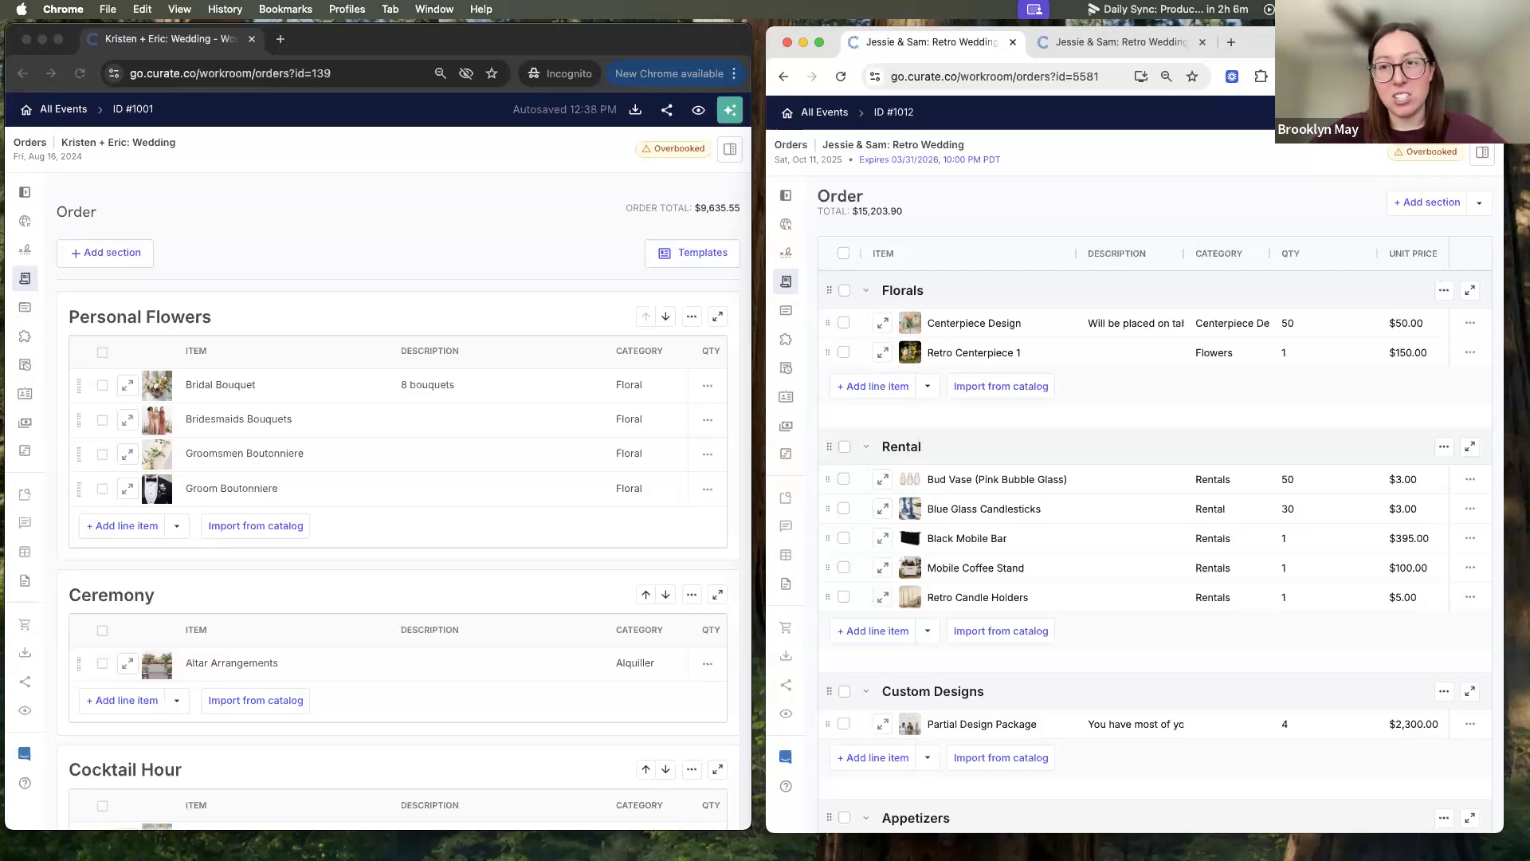
{"action": "left_click", "coordinate": [844, 446]}
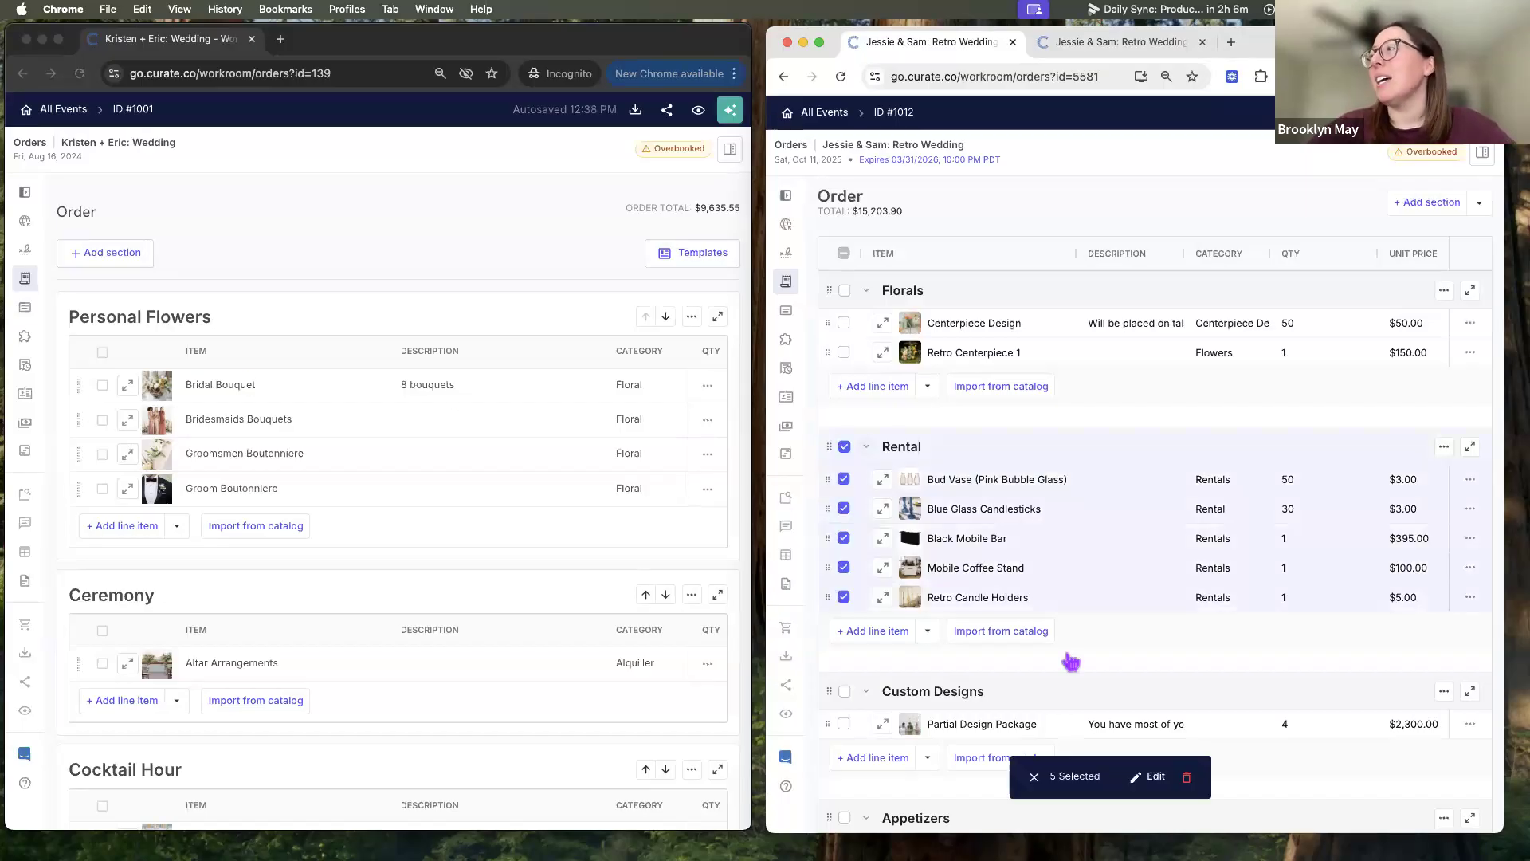
{"action": "left_click", "coordinate": [1152, 777]}
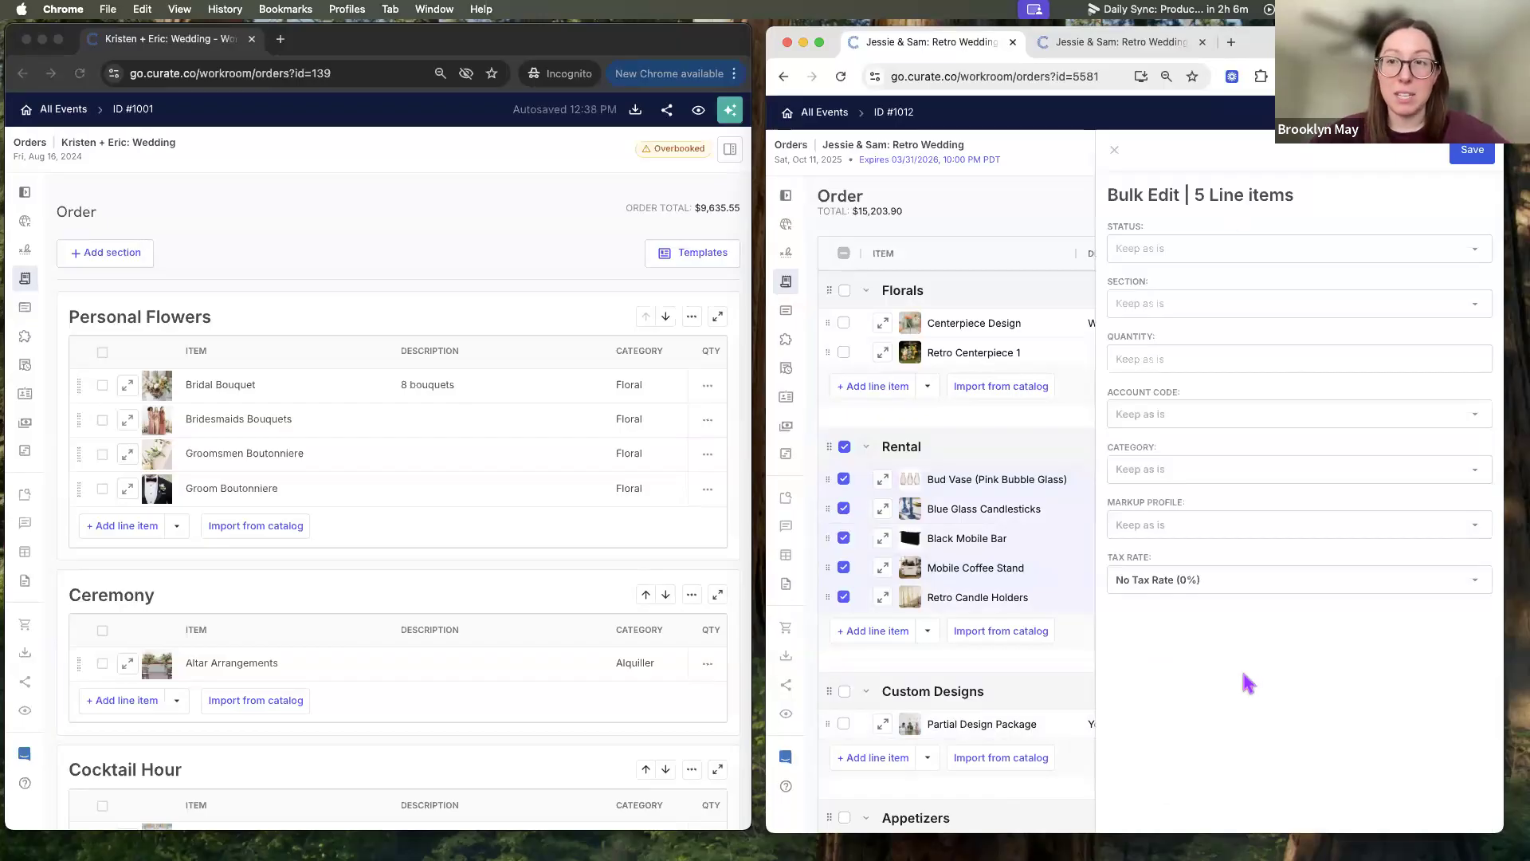
{"action": "left_click", "coordinate": [1114, 150]}
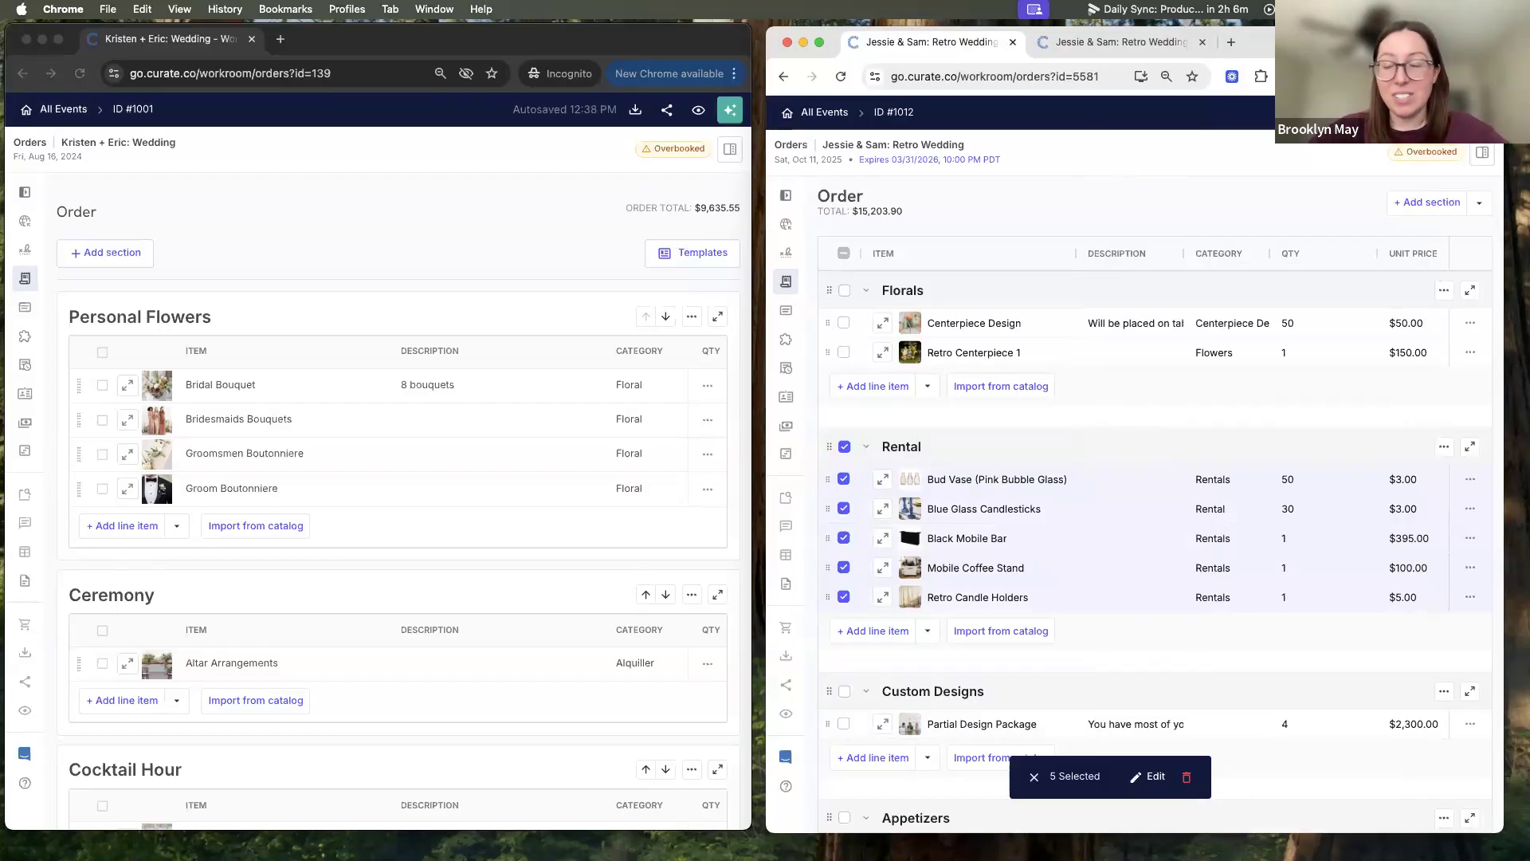
{"action": "left_click", "coordinate": [844, 451]}
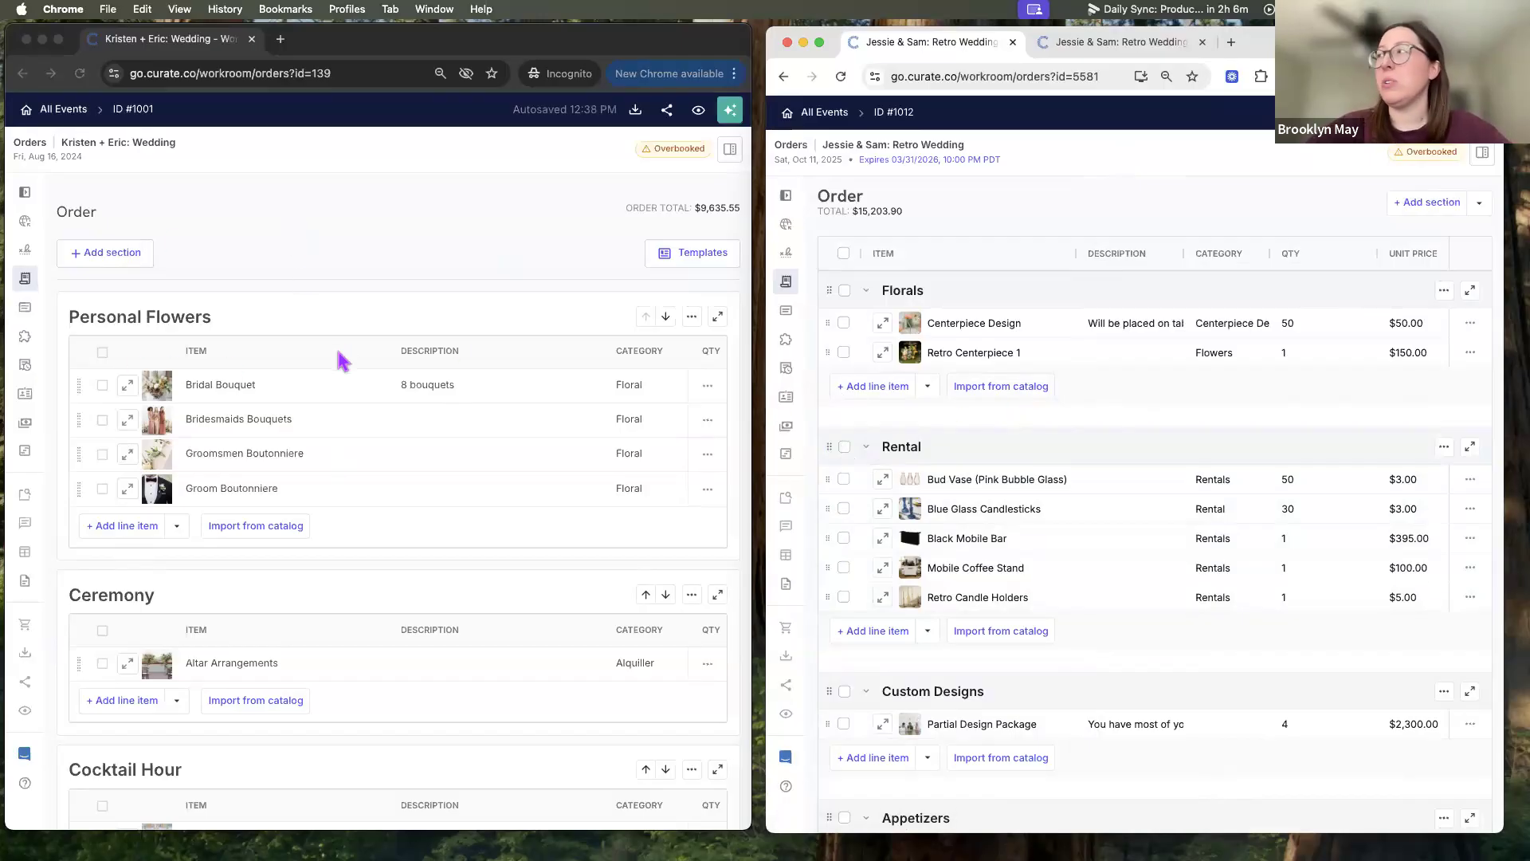
Add a new untitled section to the older order and move it up one place, above Reception.
{"action": "left_click", "coordinate": [257, 252]}
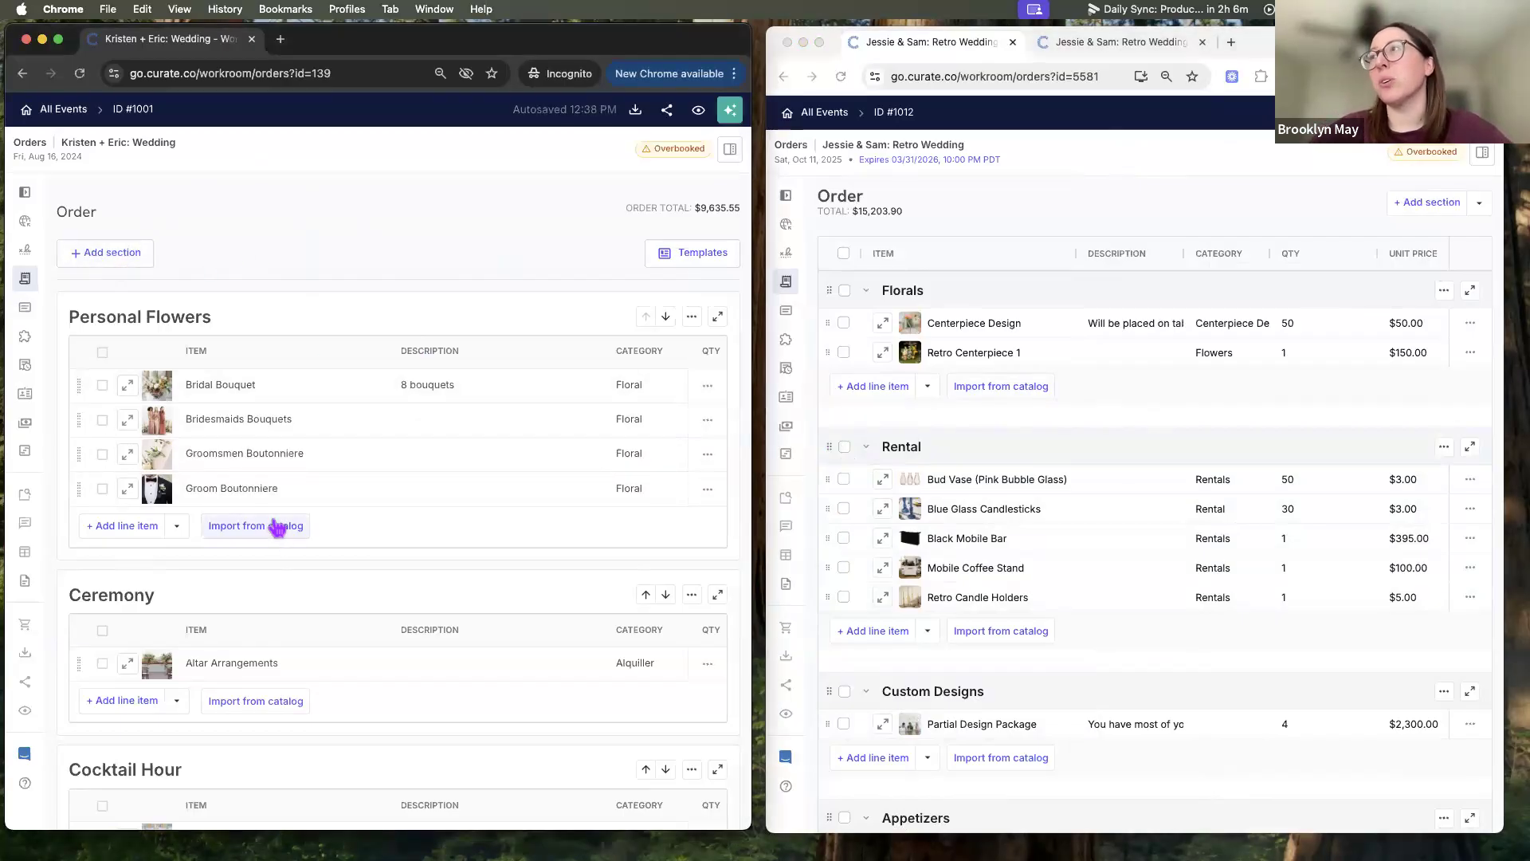
{"action": "scroll", "coordinate": [279, 510], "scroll_direction": "down", "scroll_amount": 10}
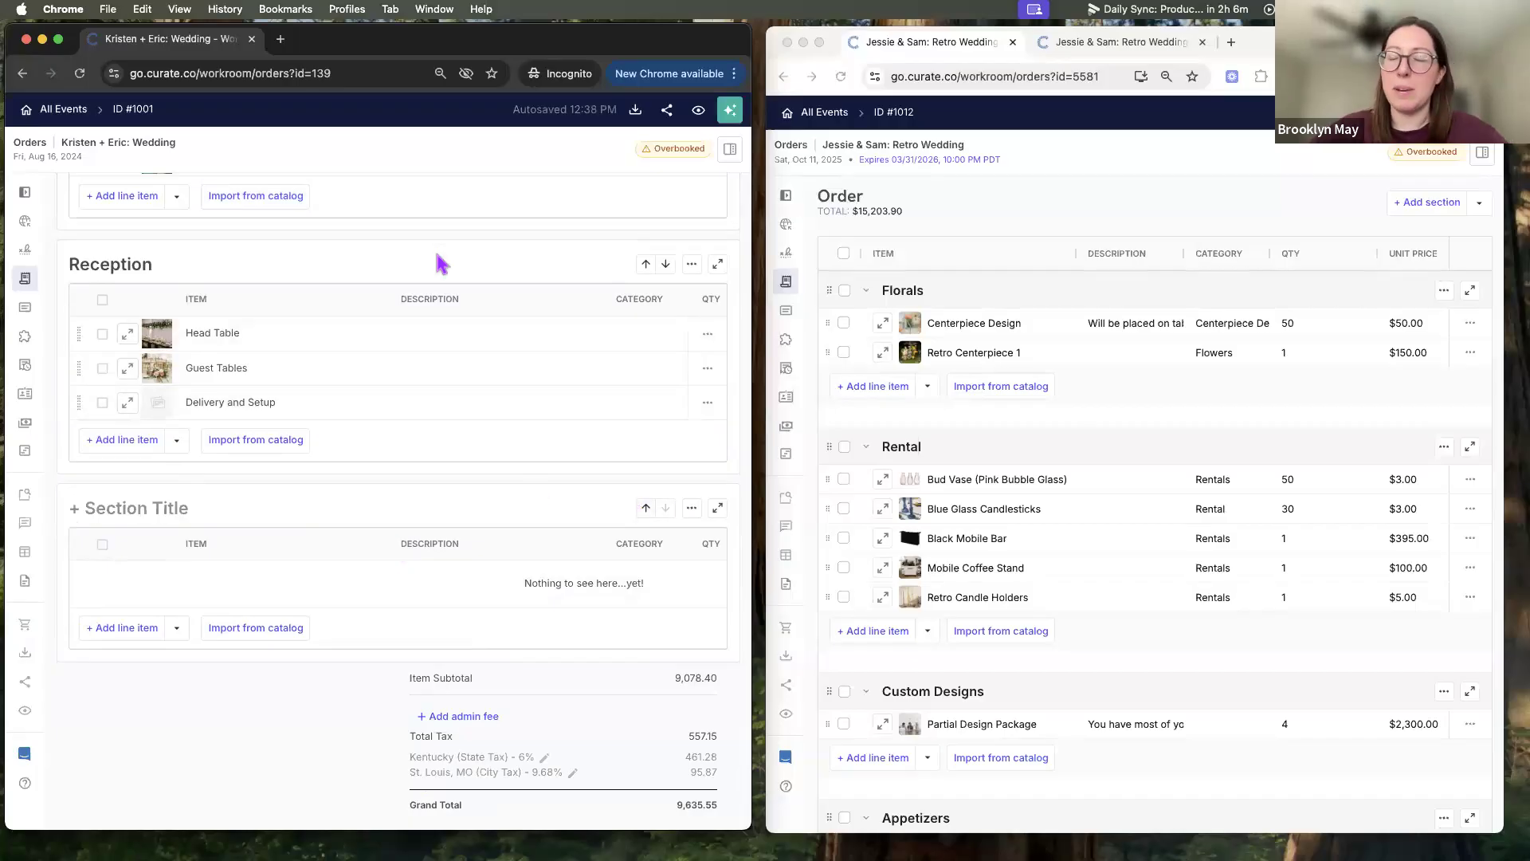
{"action": "left_click", "coordinate": [647, 512]}
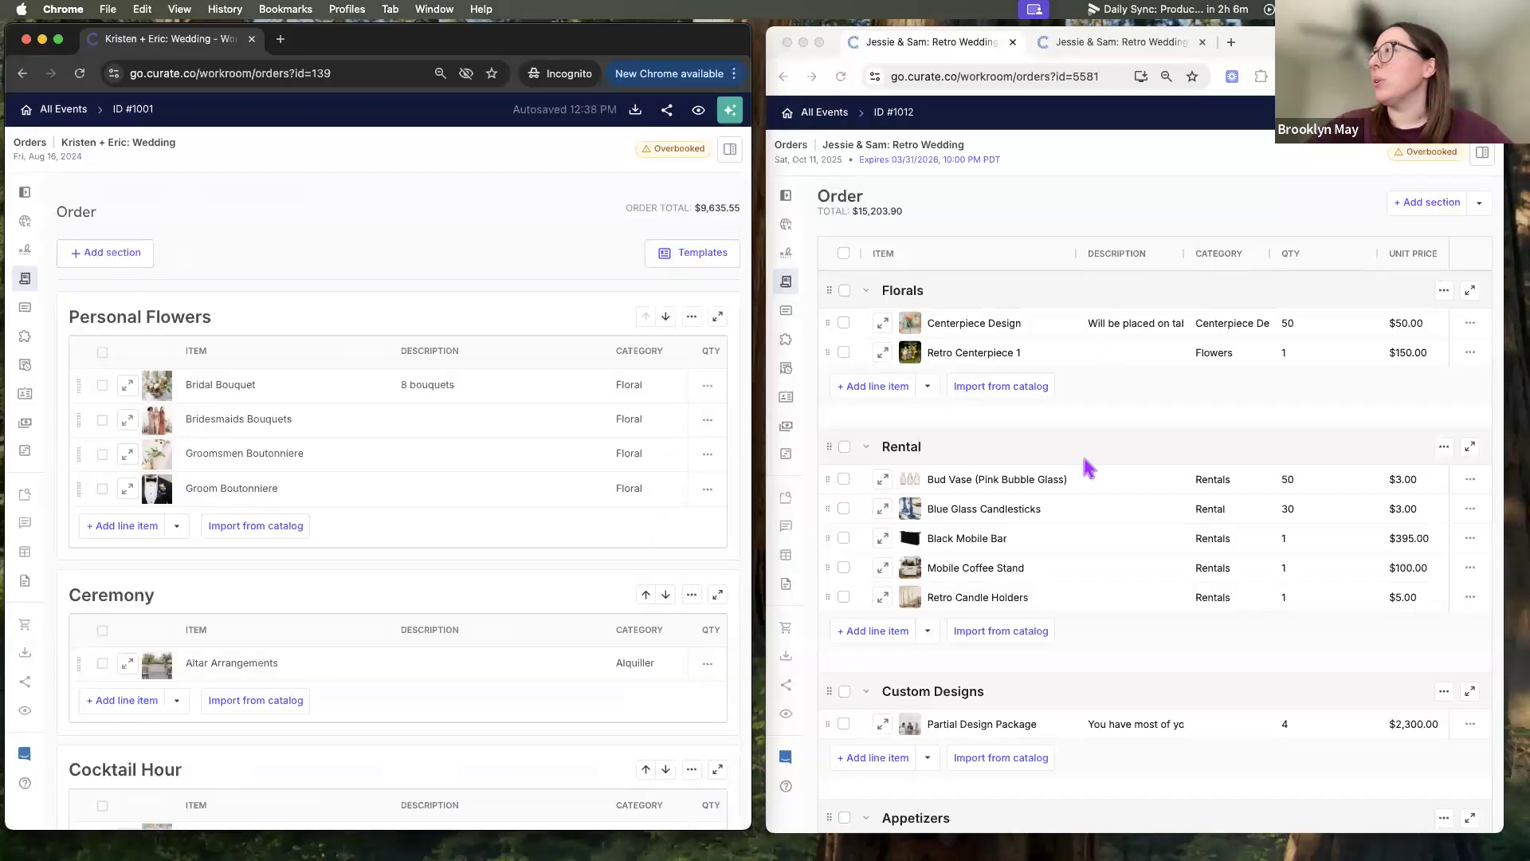
Insert a new section between Rental and Custom Designs in the Retro Wedding order.
{"action": "scroll", "coordinate": [1088, 468], "scroll_direction": "down", "scroll_amount": 4}
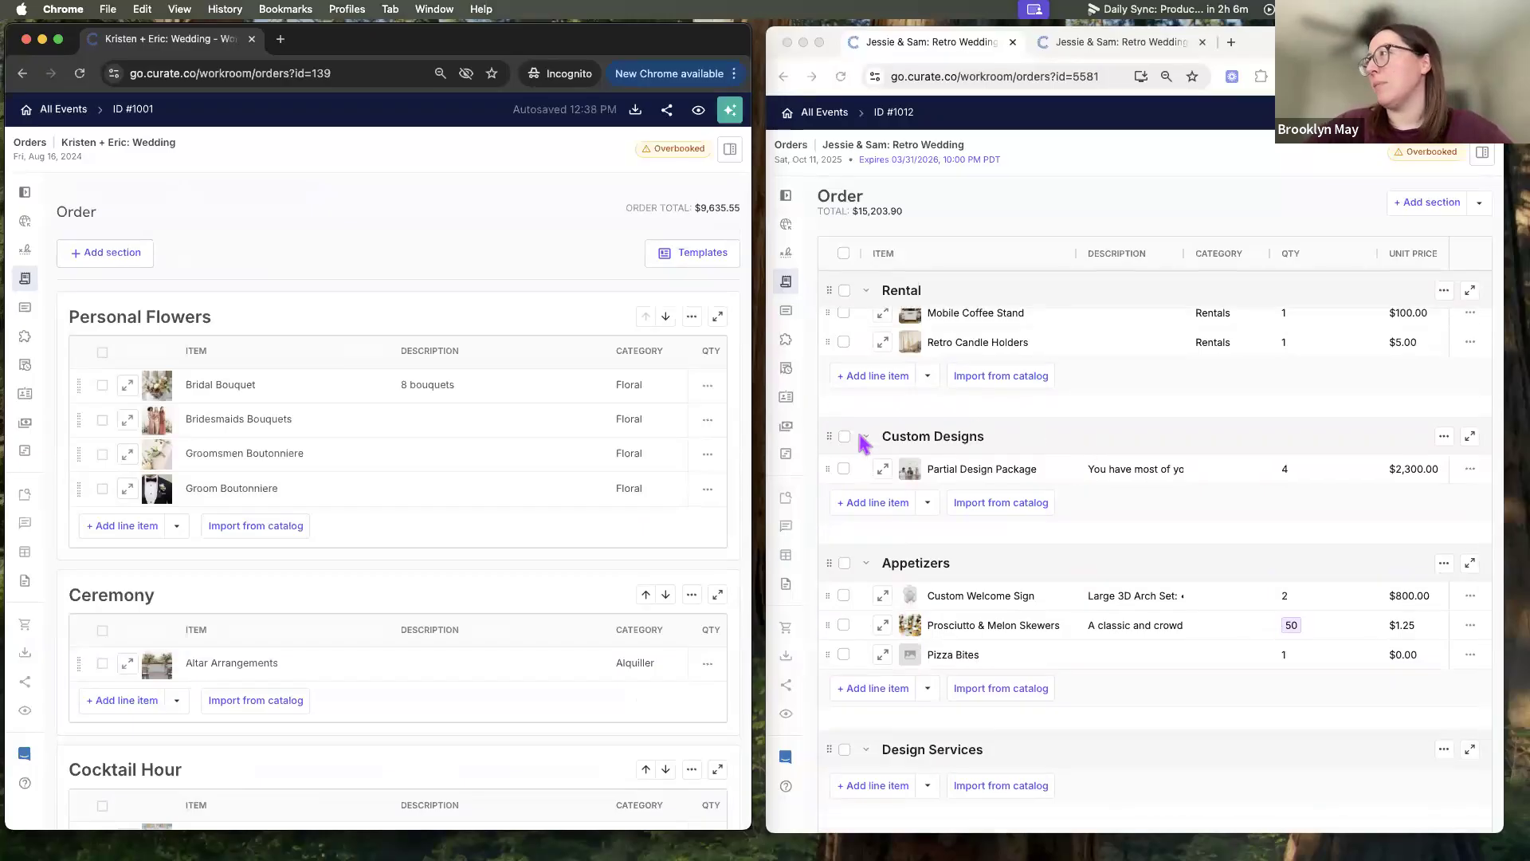
{"action": "scroll", "coordinate": [1005, 581], "scroll_direction": "down", "scroll_amount": 4}
{"action": "scroll", "coordinate": [988, 542], "scroll_direction": "up", "scroll_amount": 3}
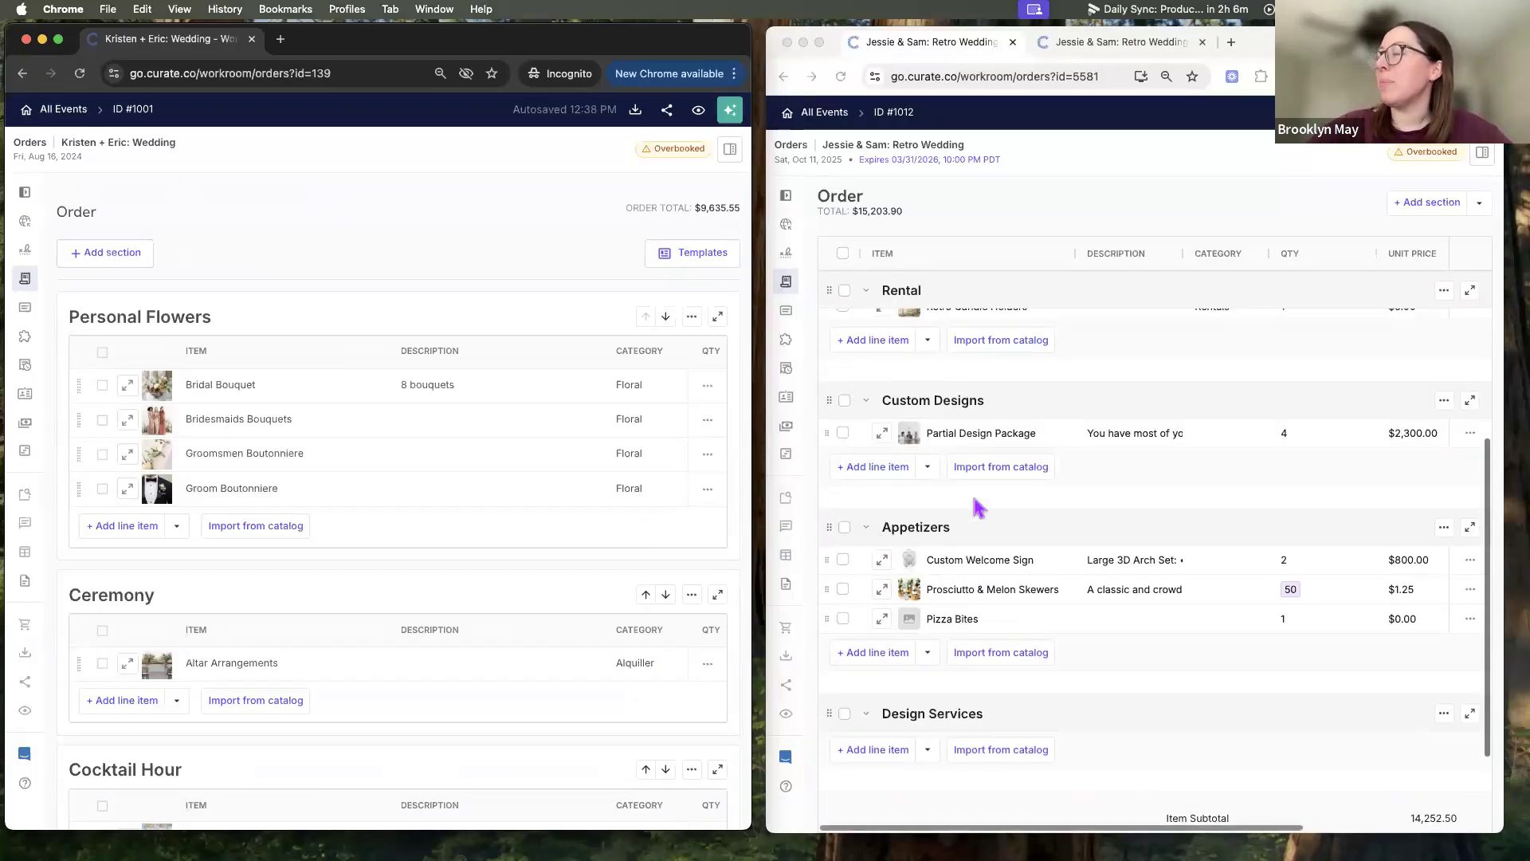
{"action": "scroll", "coordinate": [979, 407], "scroll_direction": "up", "scroll_amount": 1}
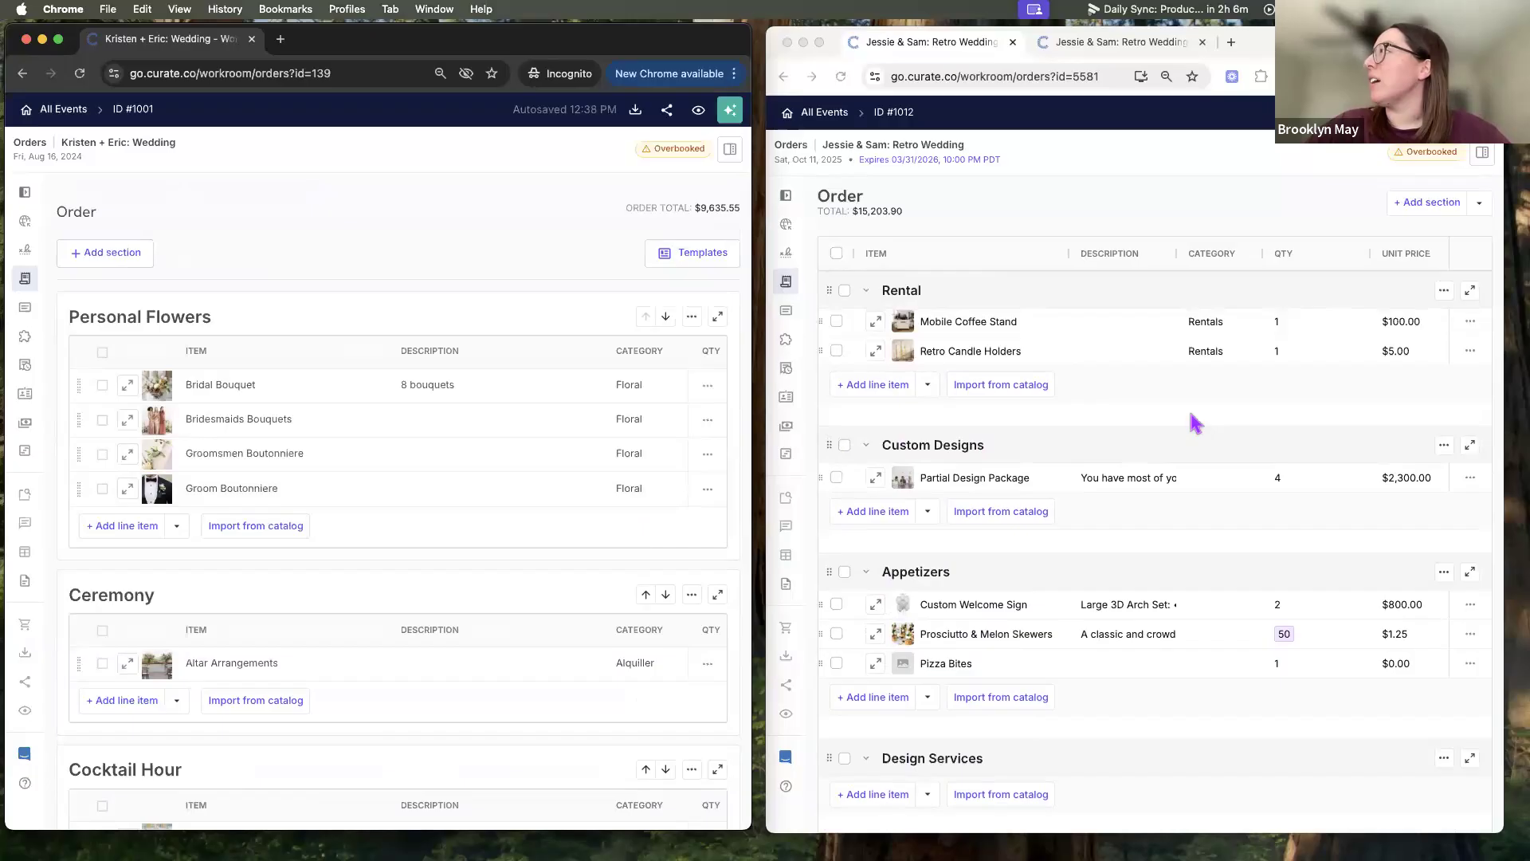
{"action": "left_click", "coordinate": [1156, 437]}
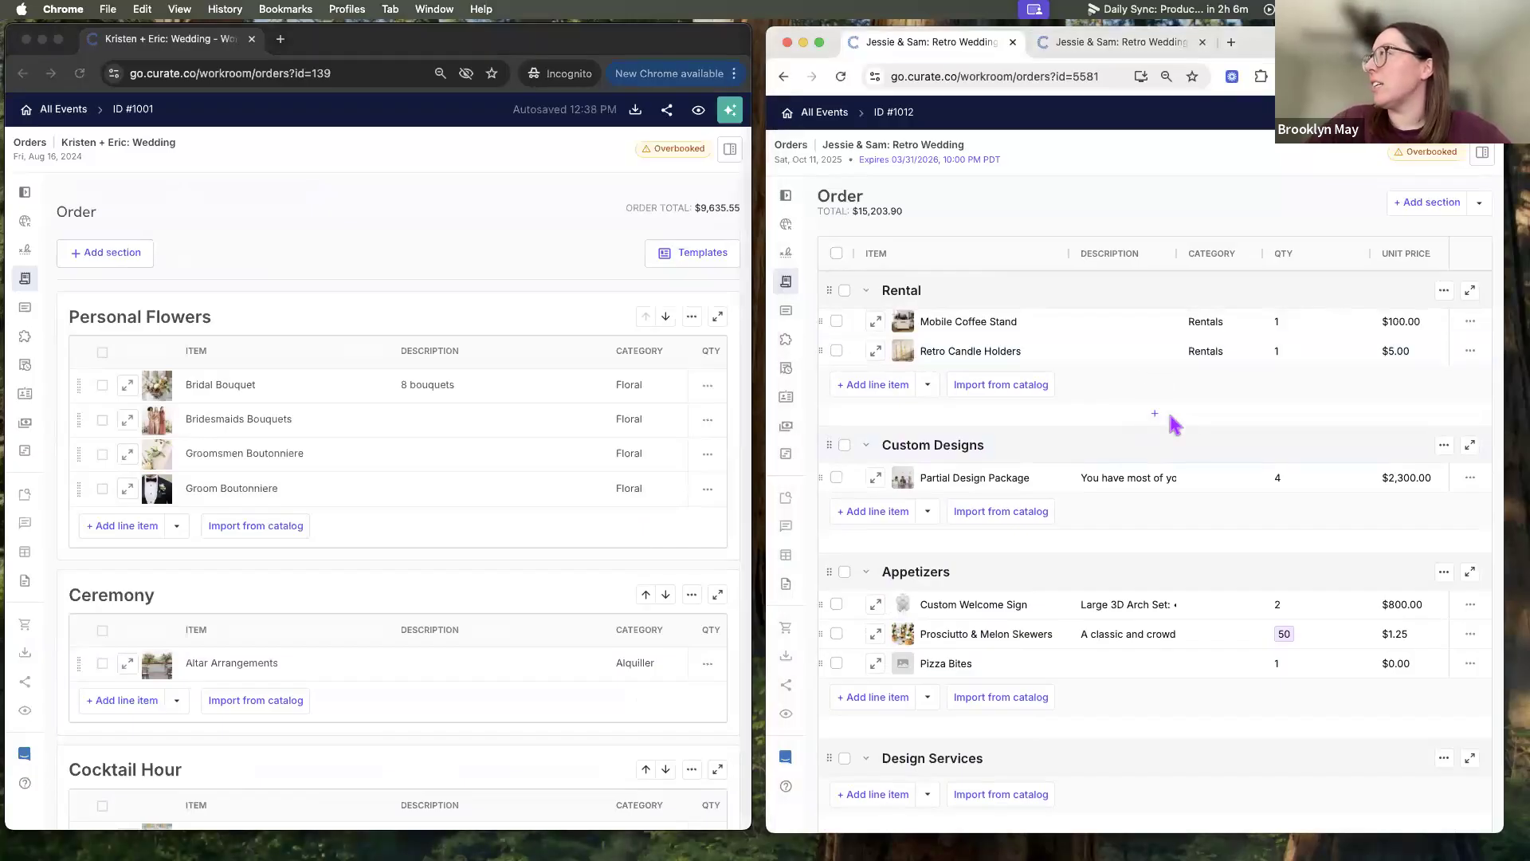
{"action": "scroll", "coordinate": [1172, 422], "scroll_direction": "up", "scroll_amount": 5}
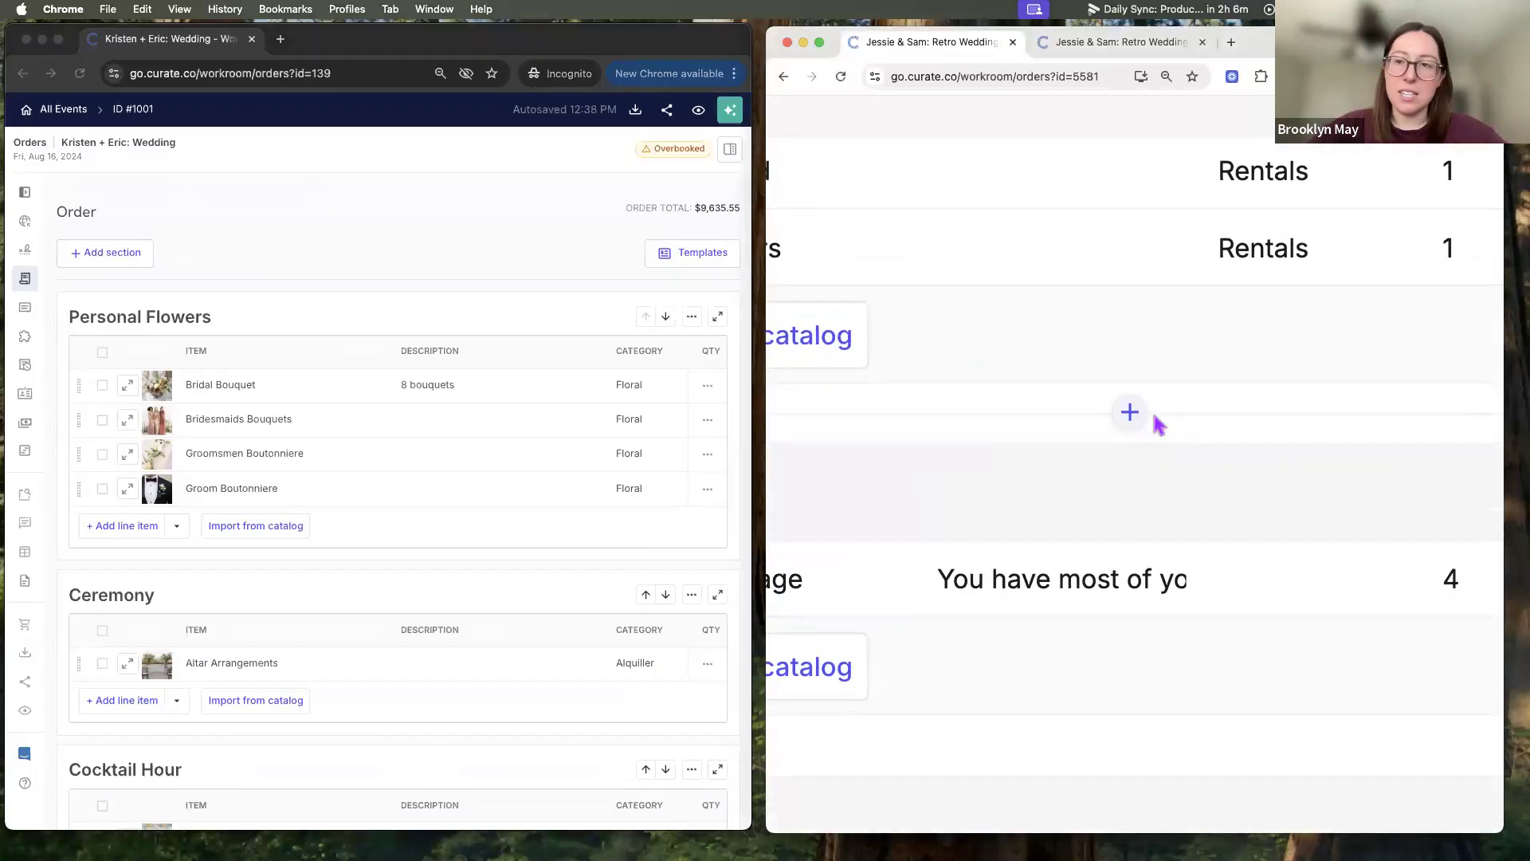
{"action": "scroll", "coordinate": [1158, 425], "scroll_direction": "down", "scroll_amount": 5}
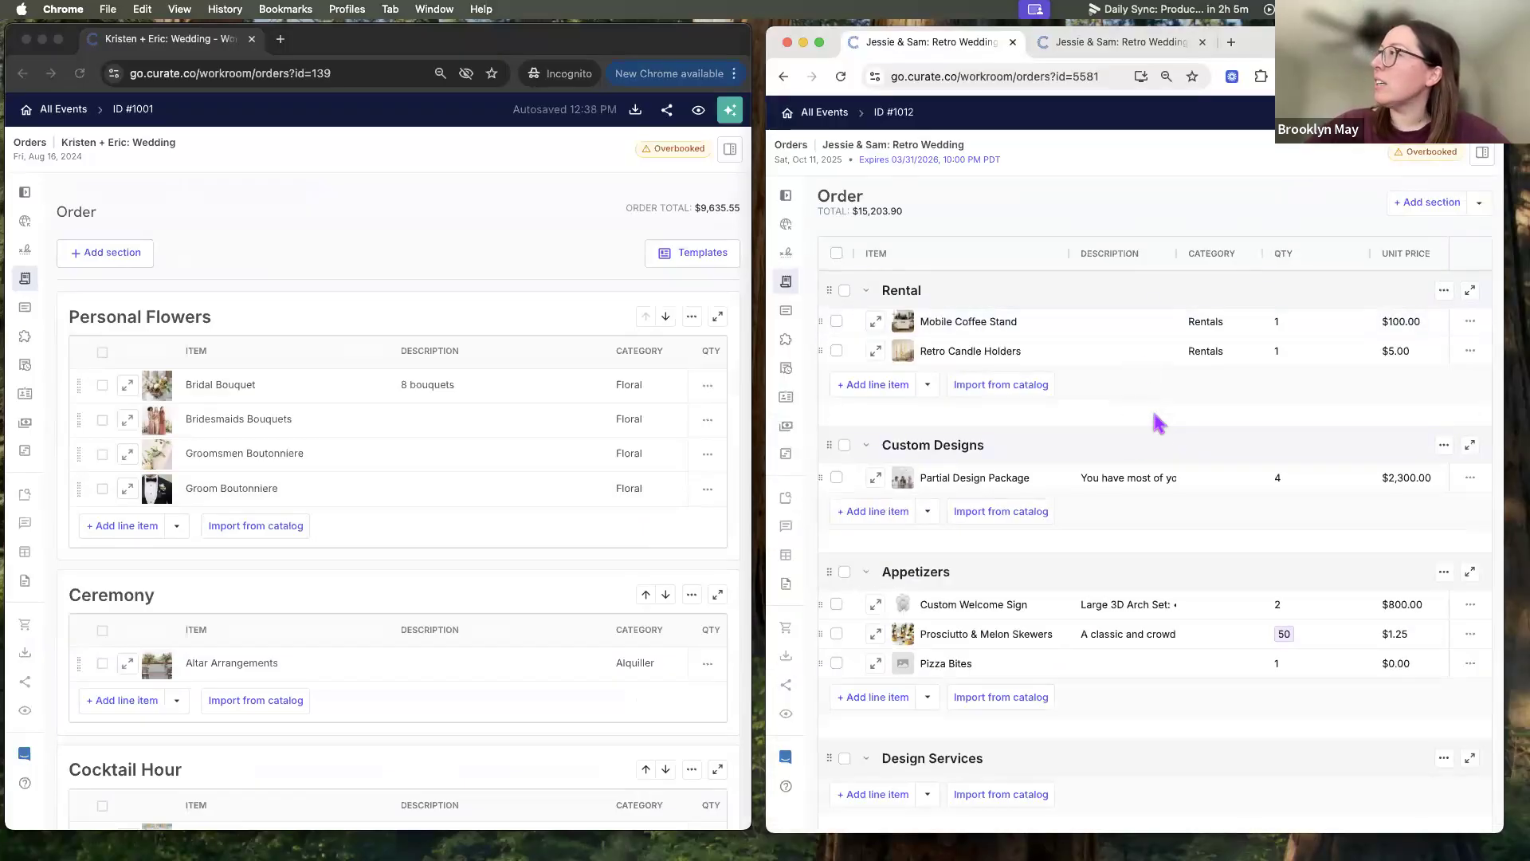
{"action": "left_click", "coordinate": [1156, 420]}
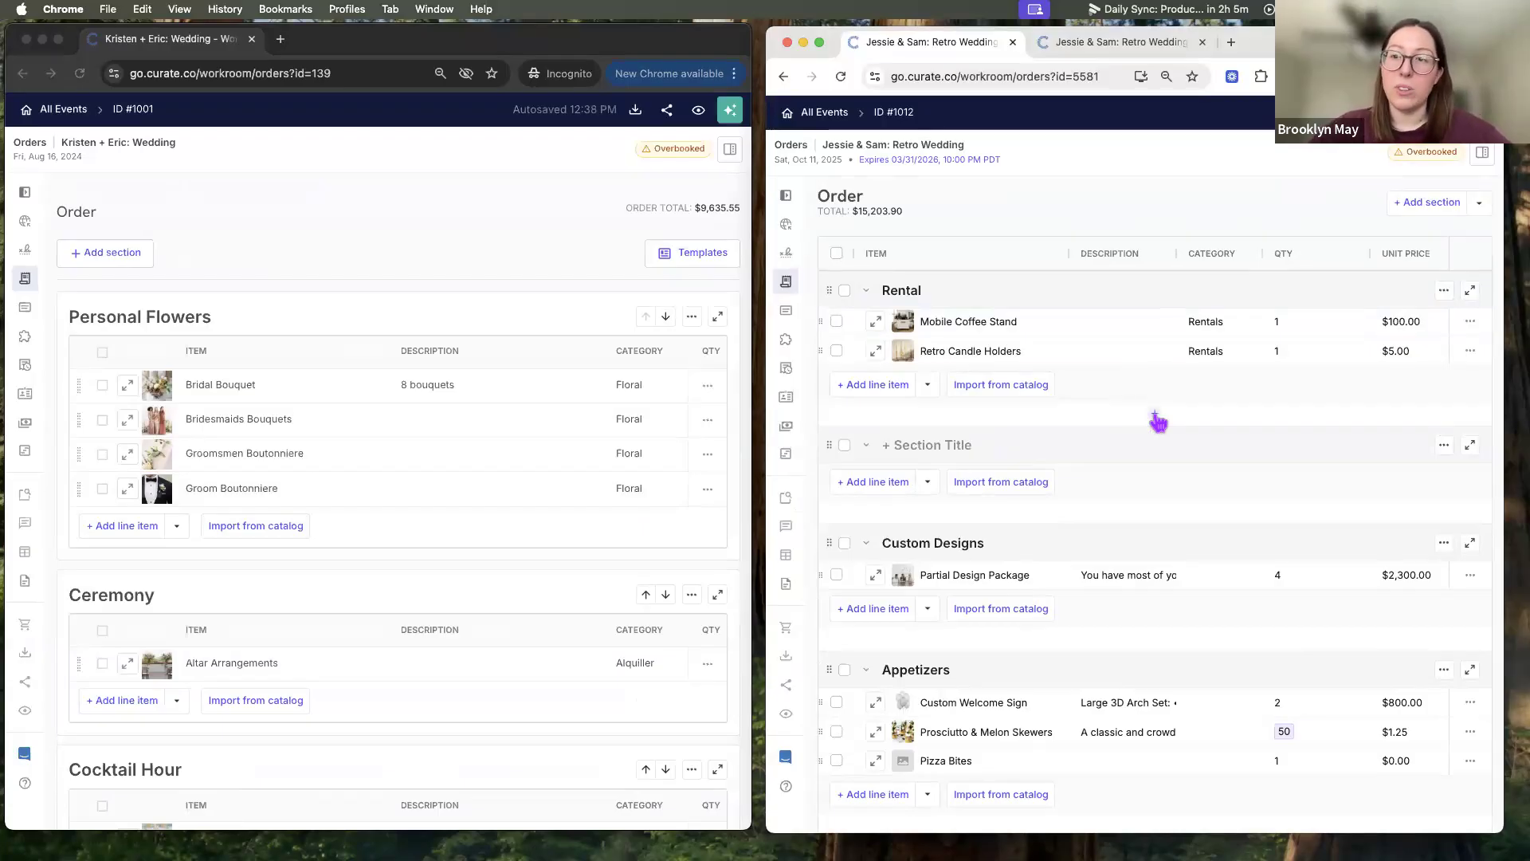
Name the new section below Rental "Floral Designs" and close its details.
{"action": "left_click", "coordinate": [929, 448]}
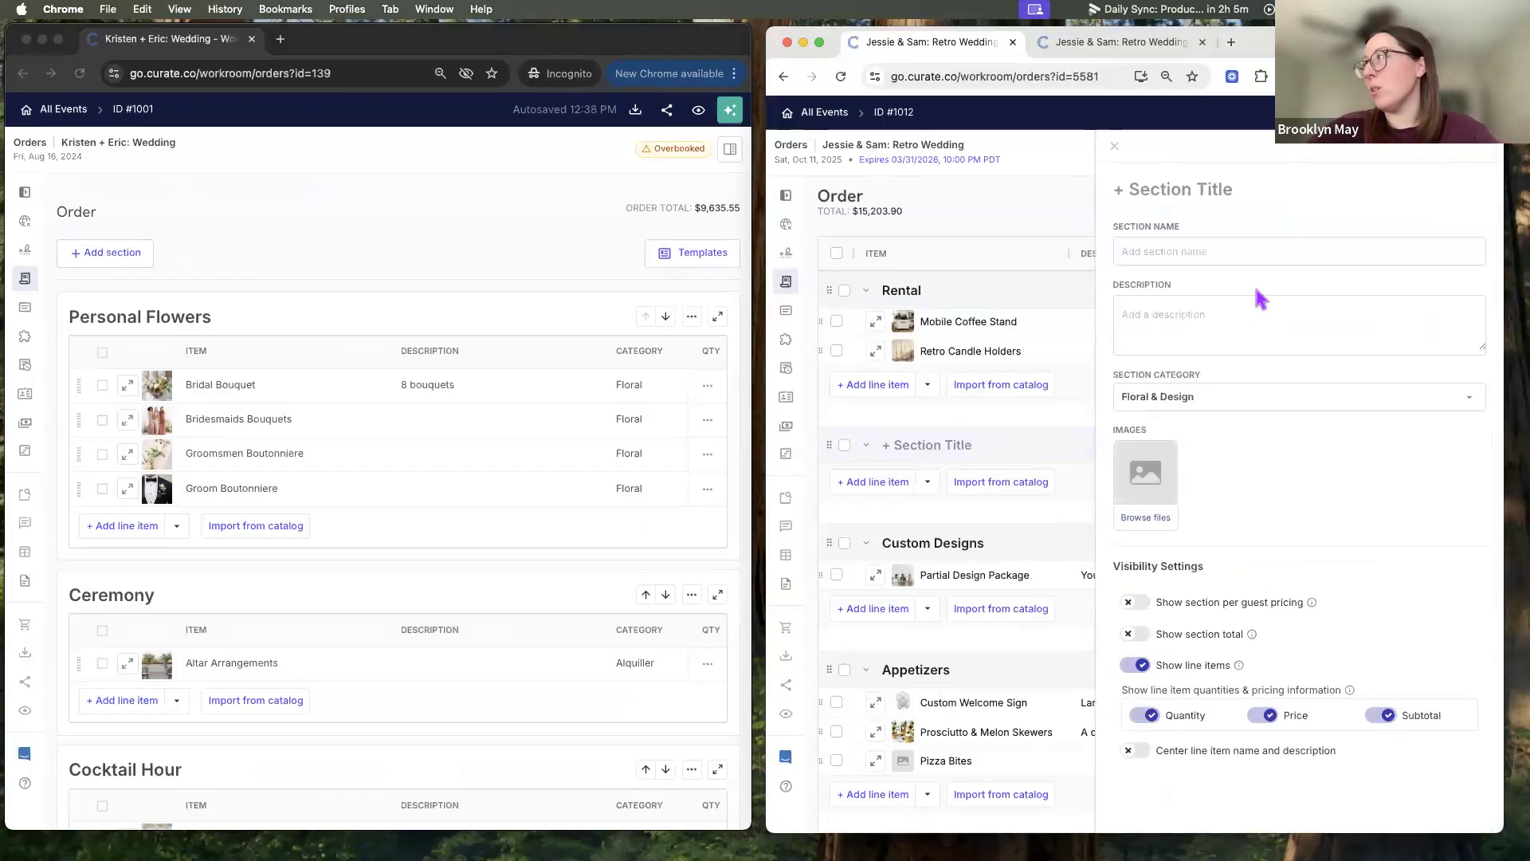
{"action": "left_click", "coordinate": [1191, 251]}
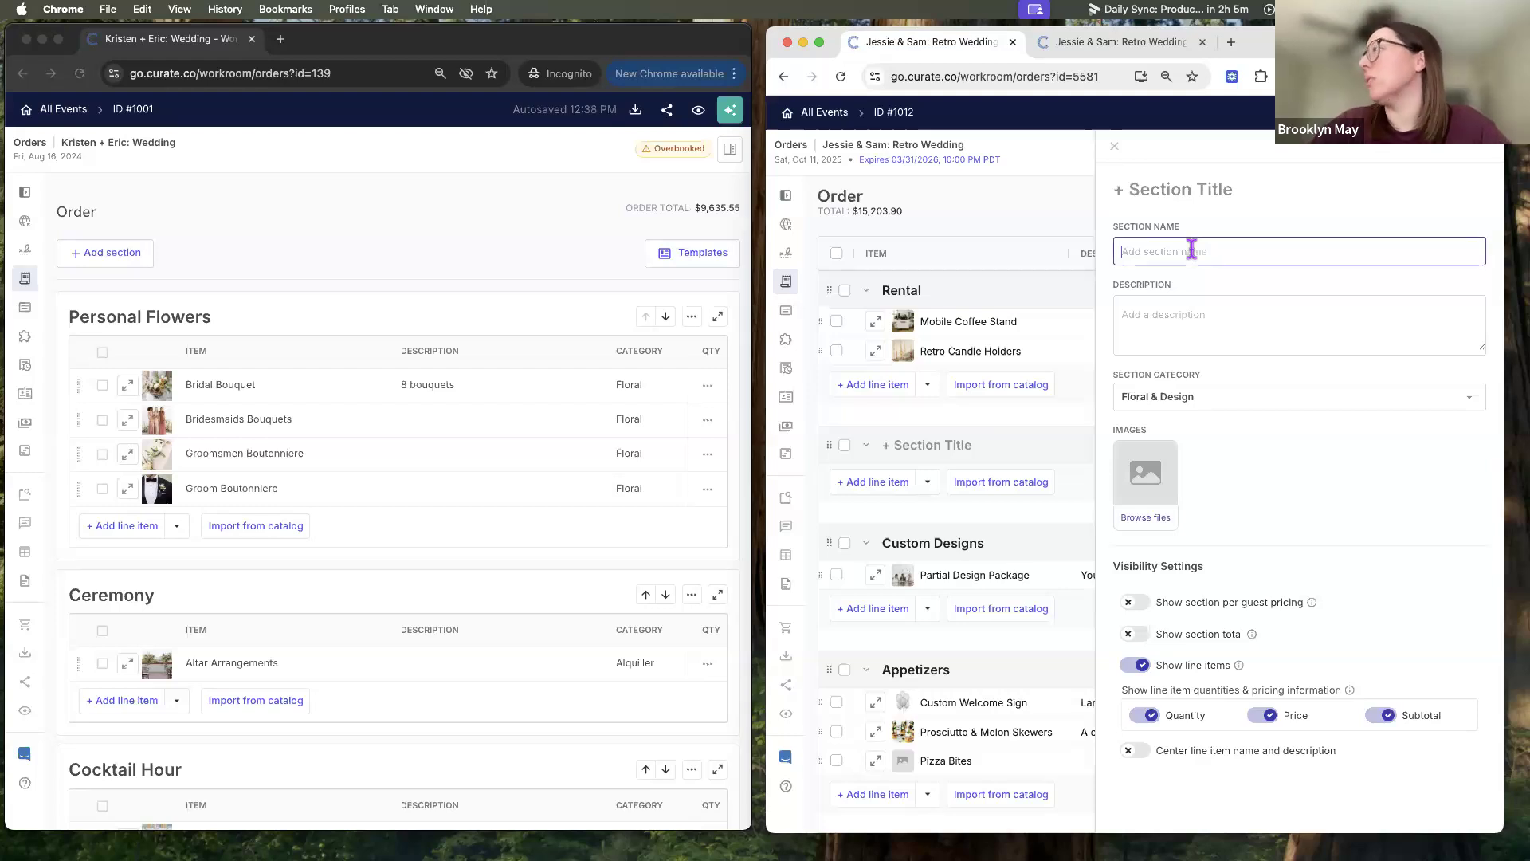
{"action": "type", "text": "Flor"}
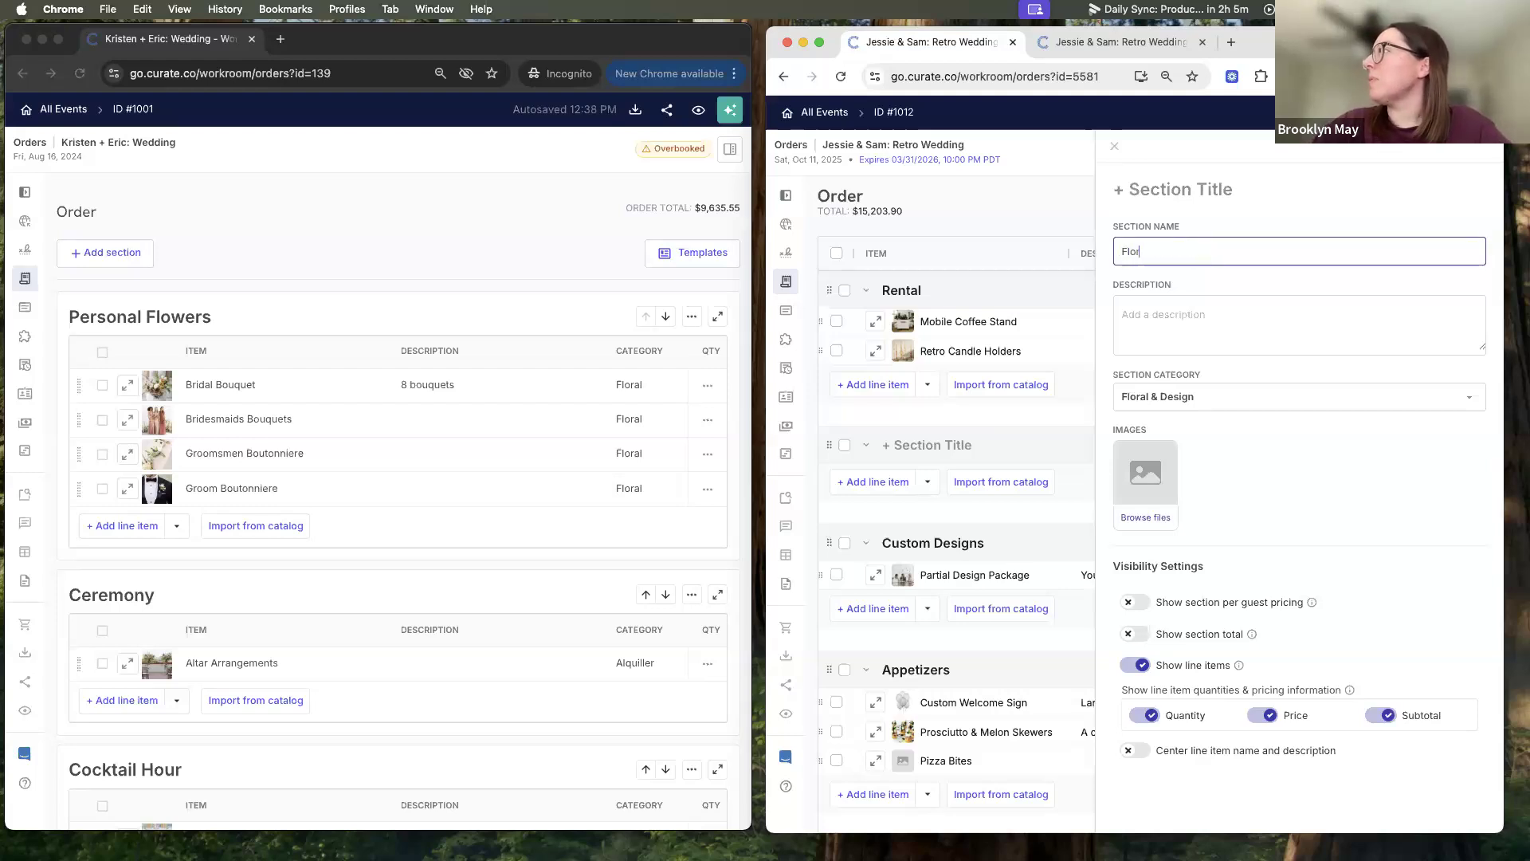
{"action": "type", "text": "al Designs"}
{"action": "key", "text": "Return"}
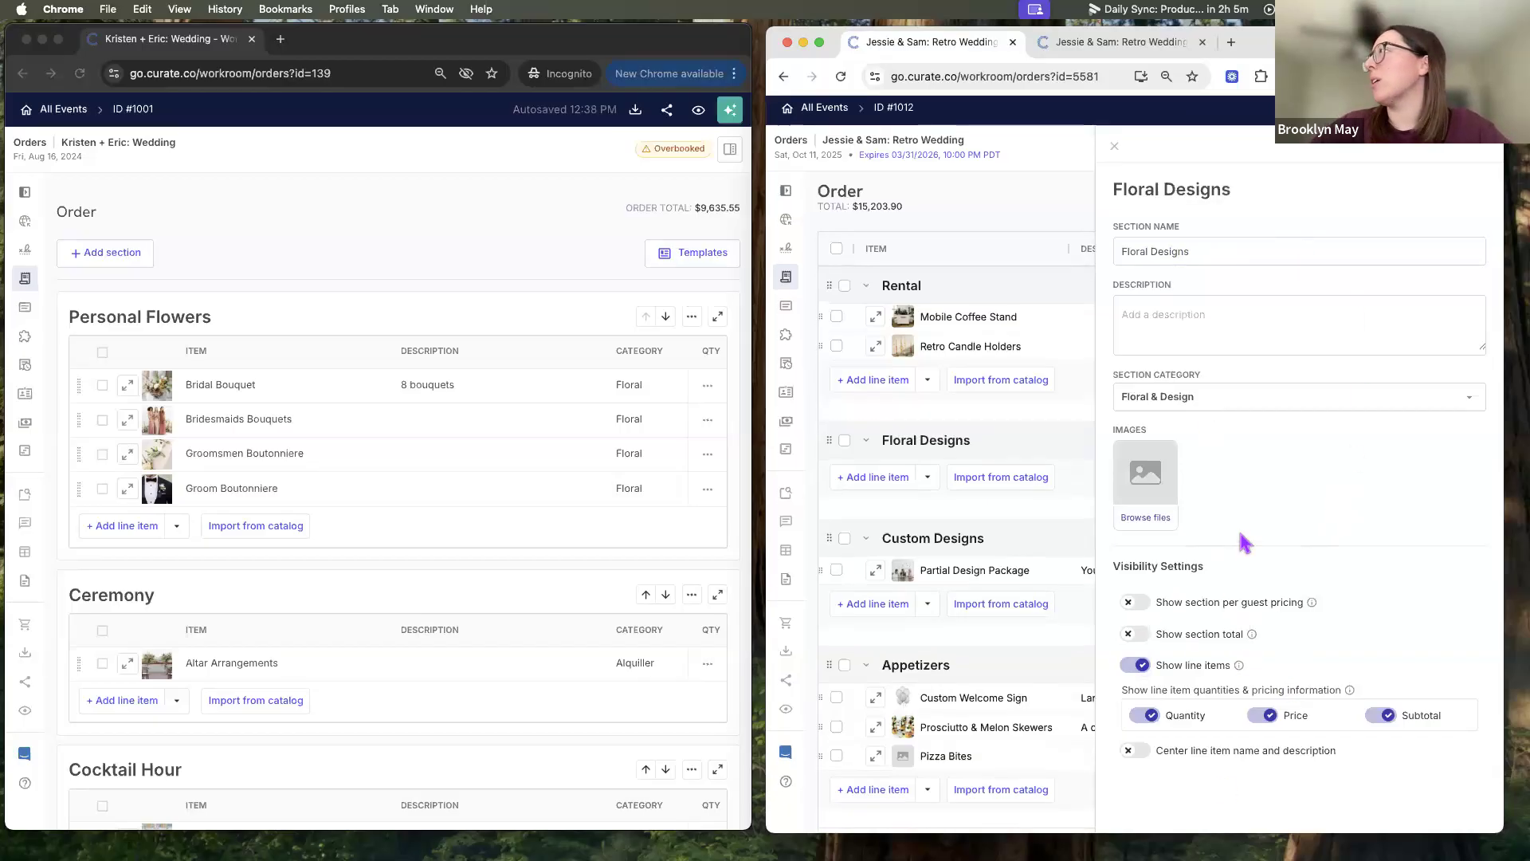
{"action": "left_click", "coordinate": [1116, 148]}
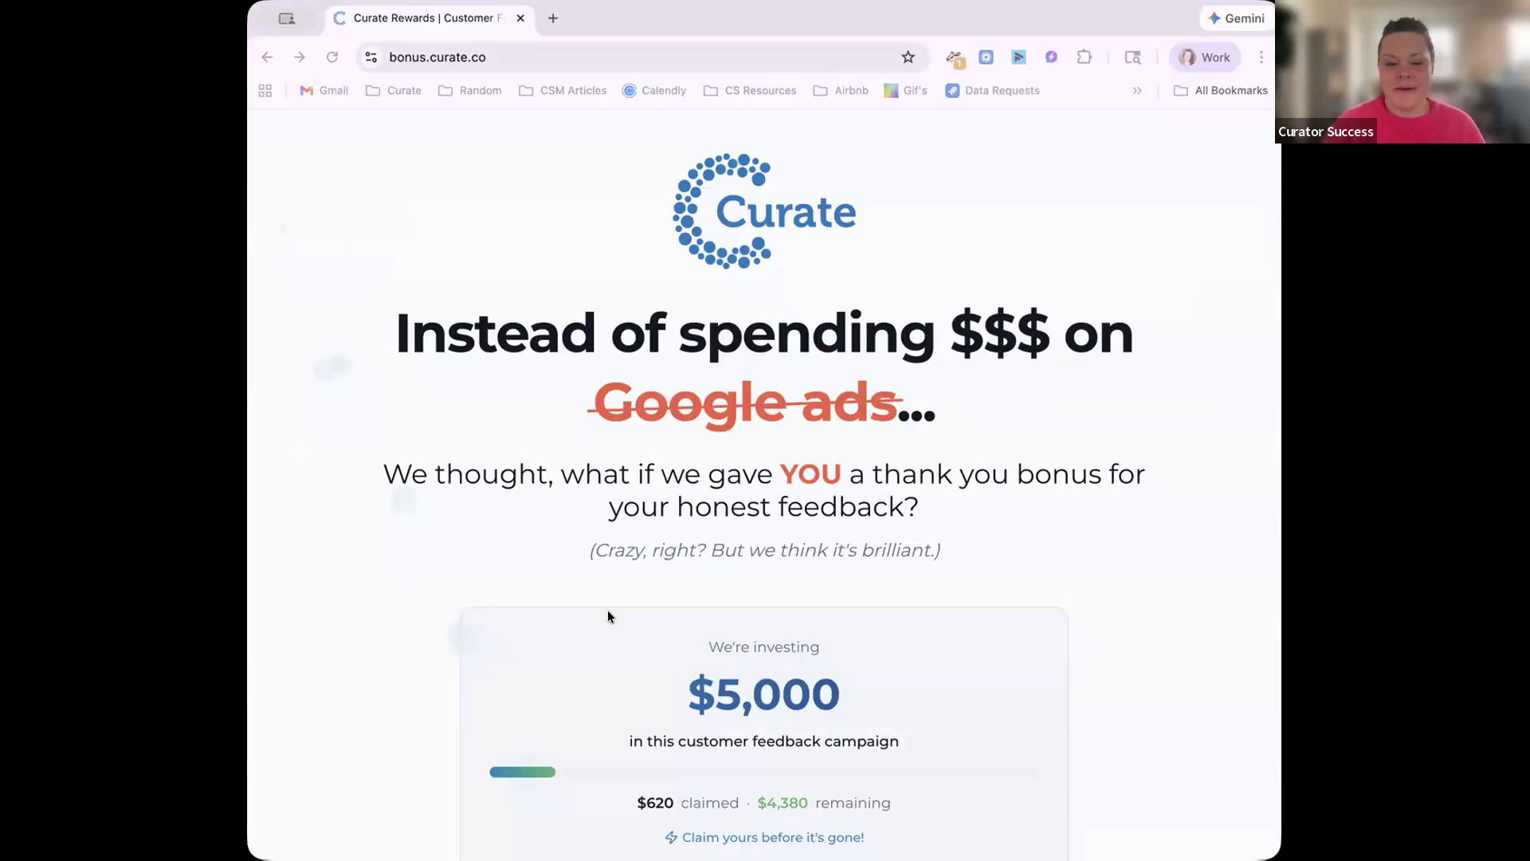
Review the Curate Rewards page's feedback campaign funding and the payouts offered for each testimonial, review and video task.
{"action": "scroll", "coordinate": [608, 615], "scroll_direction": "down", "scroll_amount": 3}
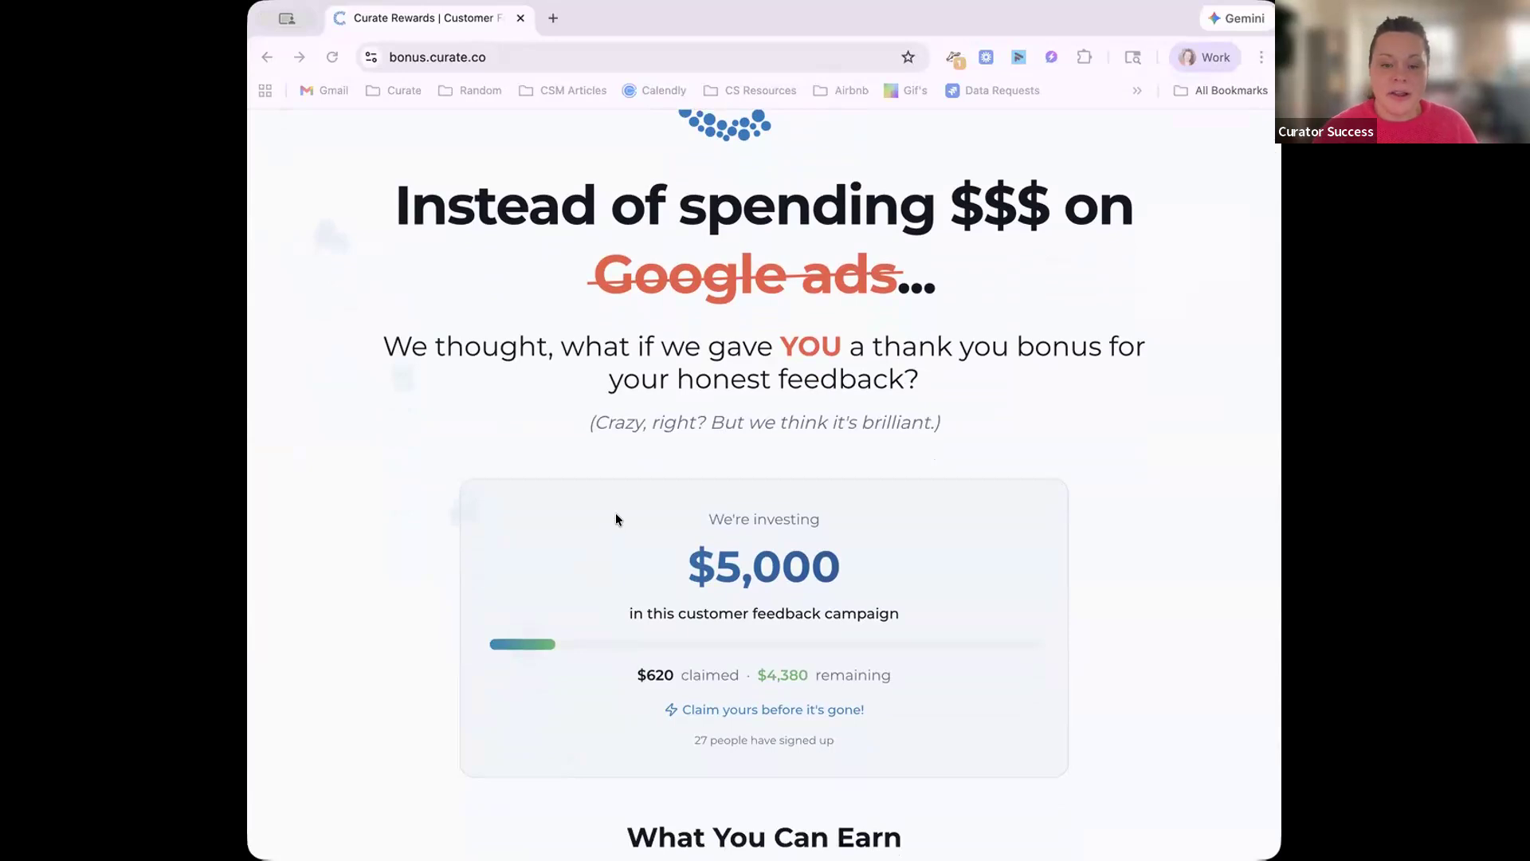
{"action": "scroll", "coordinate": [616, 519], "scroll_direction": "down", "scroll_amount": 1}
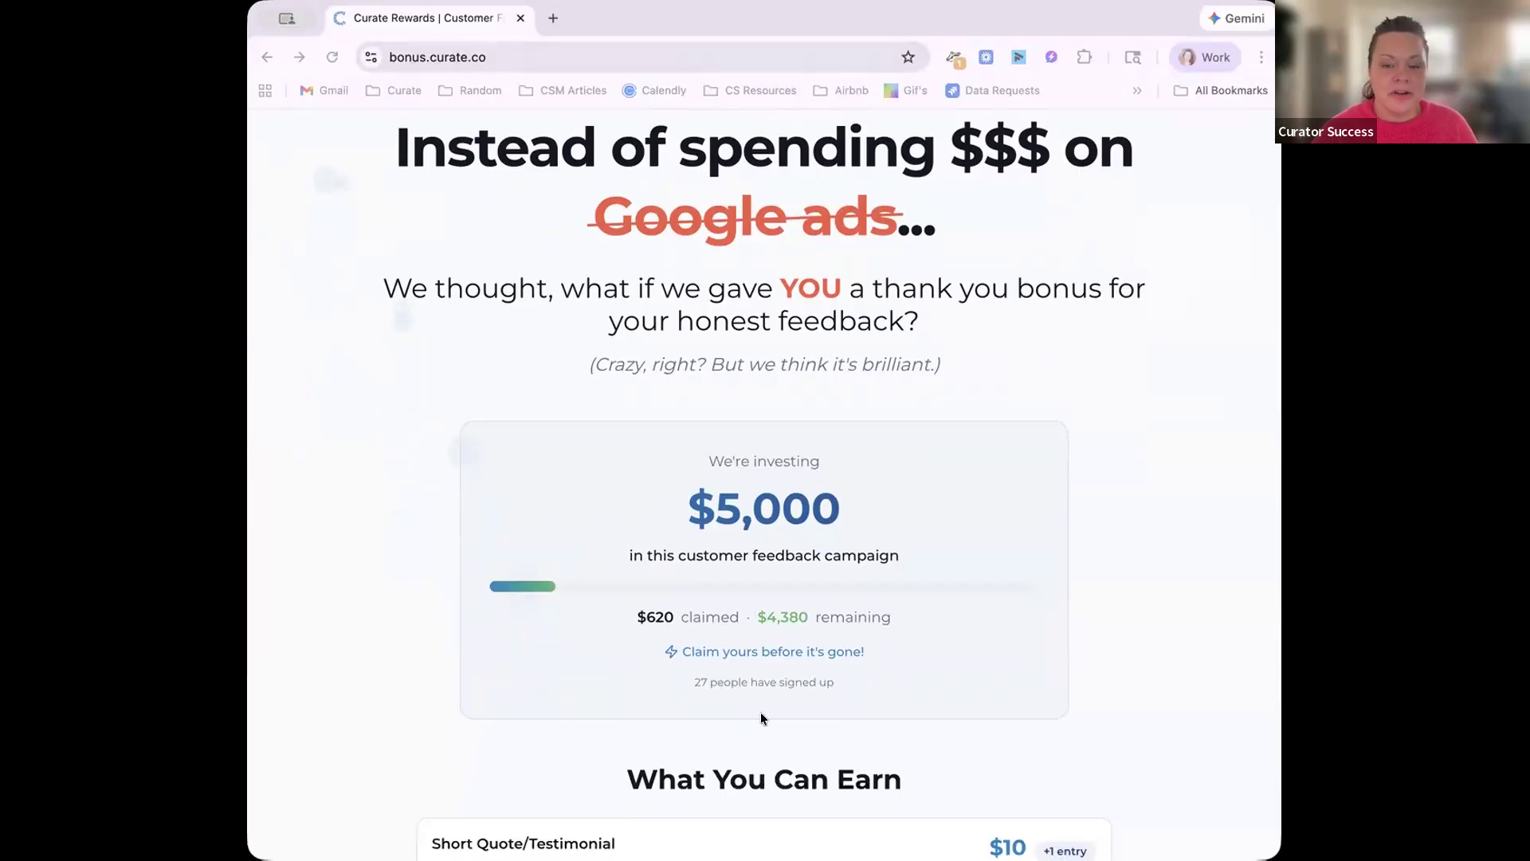
{"action": "scroll", "coordinate": [760, 711], "scroll_direction": "down", "scroll_amount": 1}
{"action": "scroll", "coordinate": [761, 711], "scroll_direction": "down", "scroll_amount": 4}
{"action": "scroll", "coordinate": [752, 526], "scroll_direction": "down", "scroll_amount": 2}
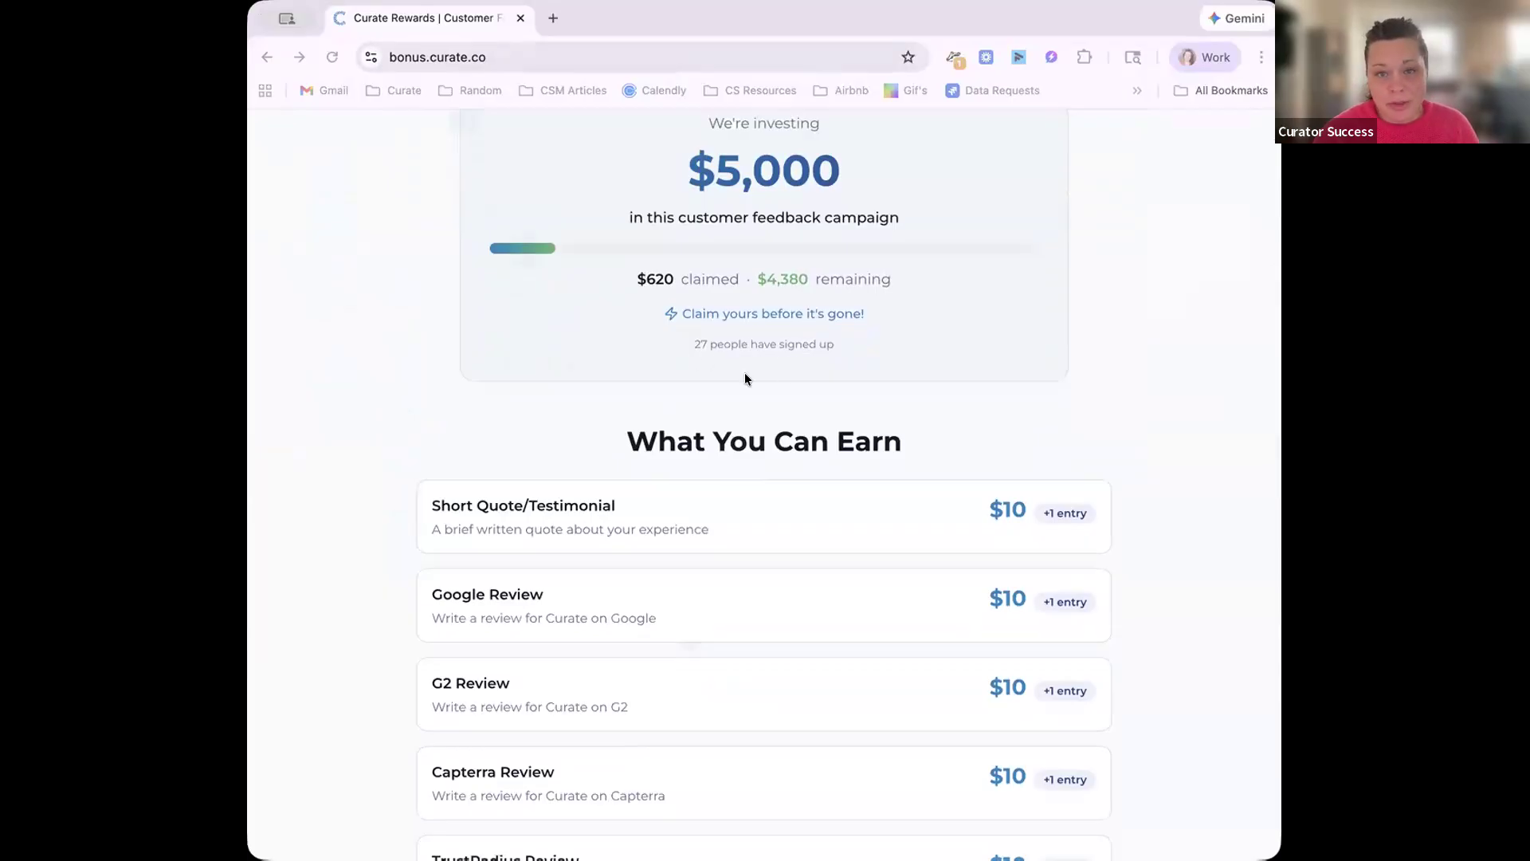
{"action": "scroll", "coordinate": [747, 377], "scroll_direction": "down", "scroll_amount": 3}
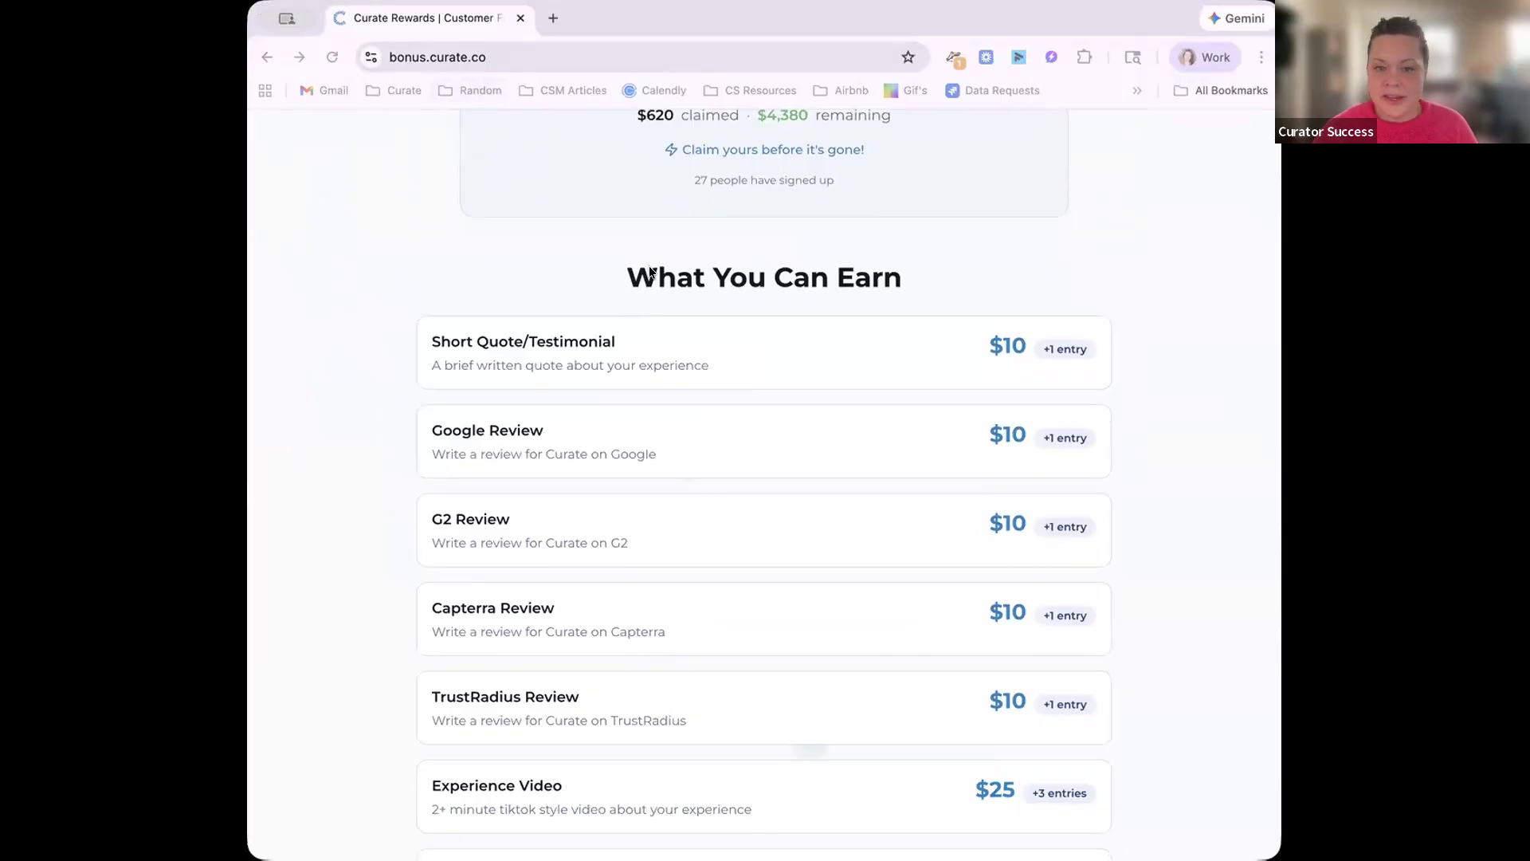
{"action": "scroll", "coordinate": [772, 429], "scroll_direction": "down", "scroll_amount": 3}
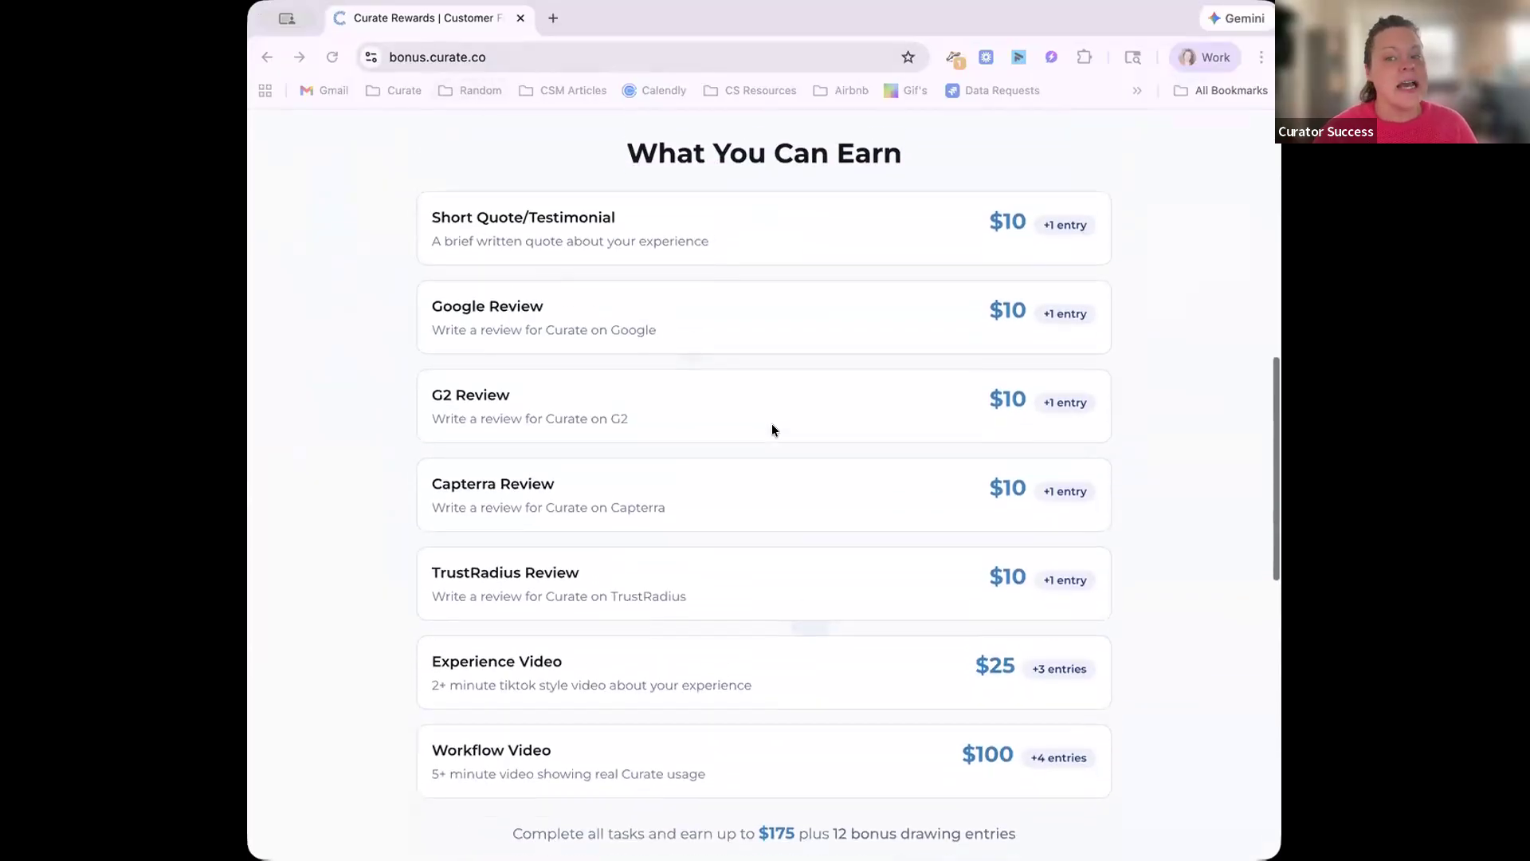
{"action": "scroll", "coordinate": [772, 430], "scroll_direction": "up", "scroll_amount": 1}
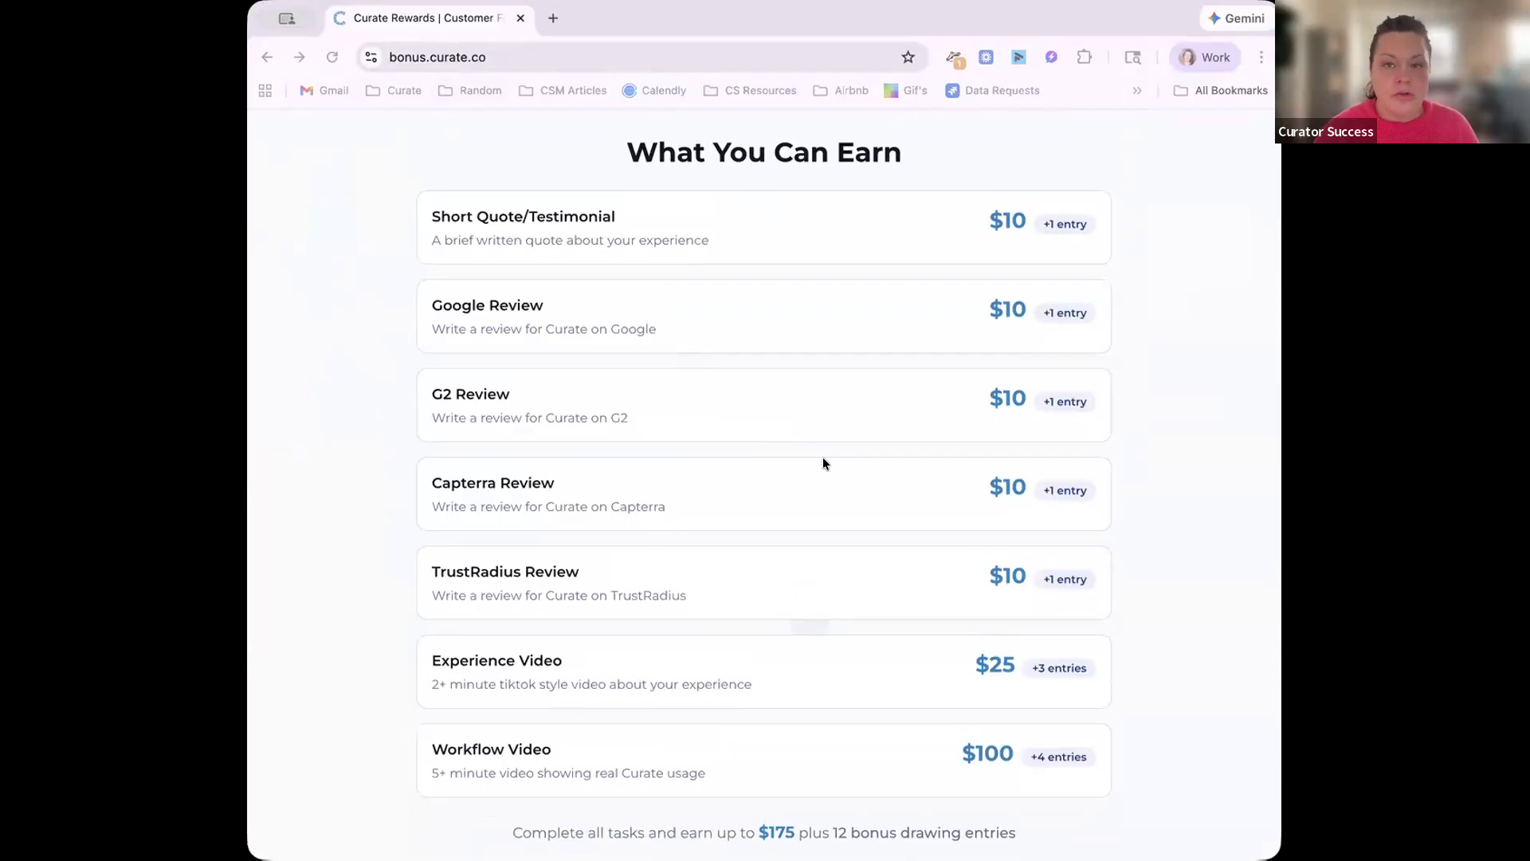
{"action": "scroll", "coordinate": [824, 463], "scroll_direction": "down", "scroll_amount": 1}
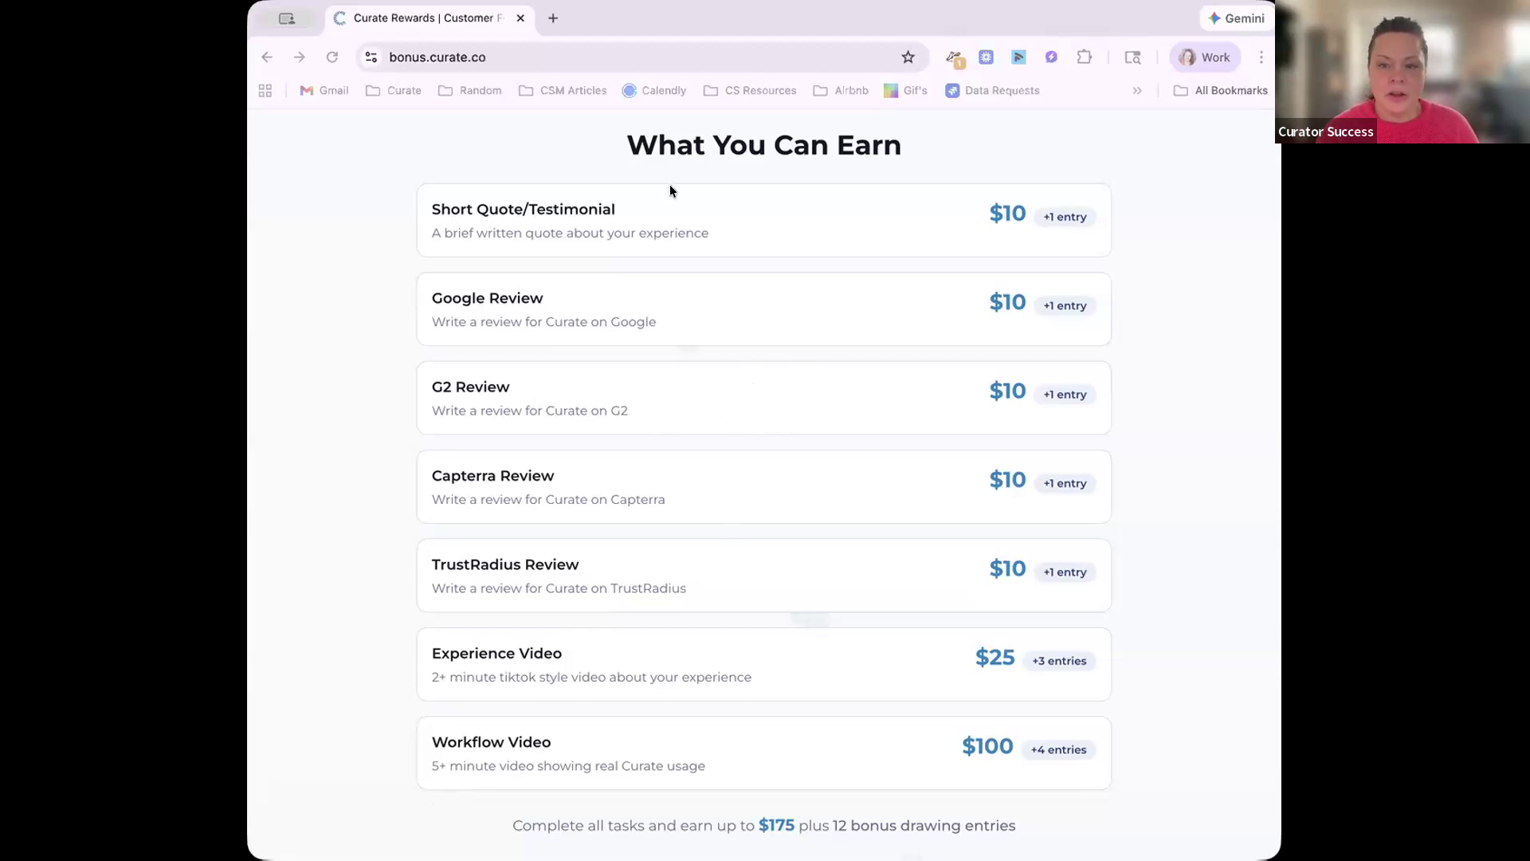
Examine the rewards page's bonus drawing and Get Started sign-in form, and return to the page's beginning.
{"action": "scroll", "coordinate": [745, 630], "scroll_direction": "down", "scroll_amount": 5}
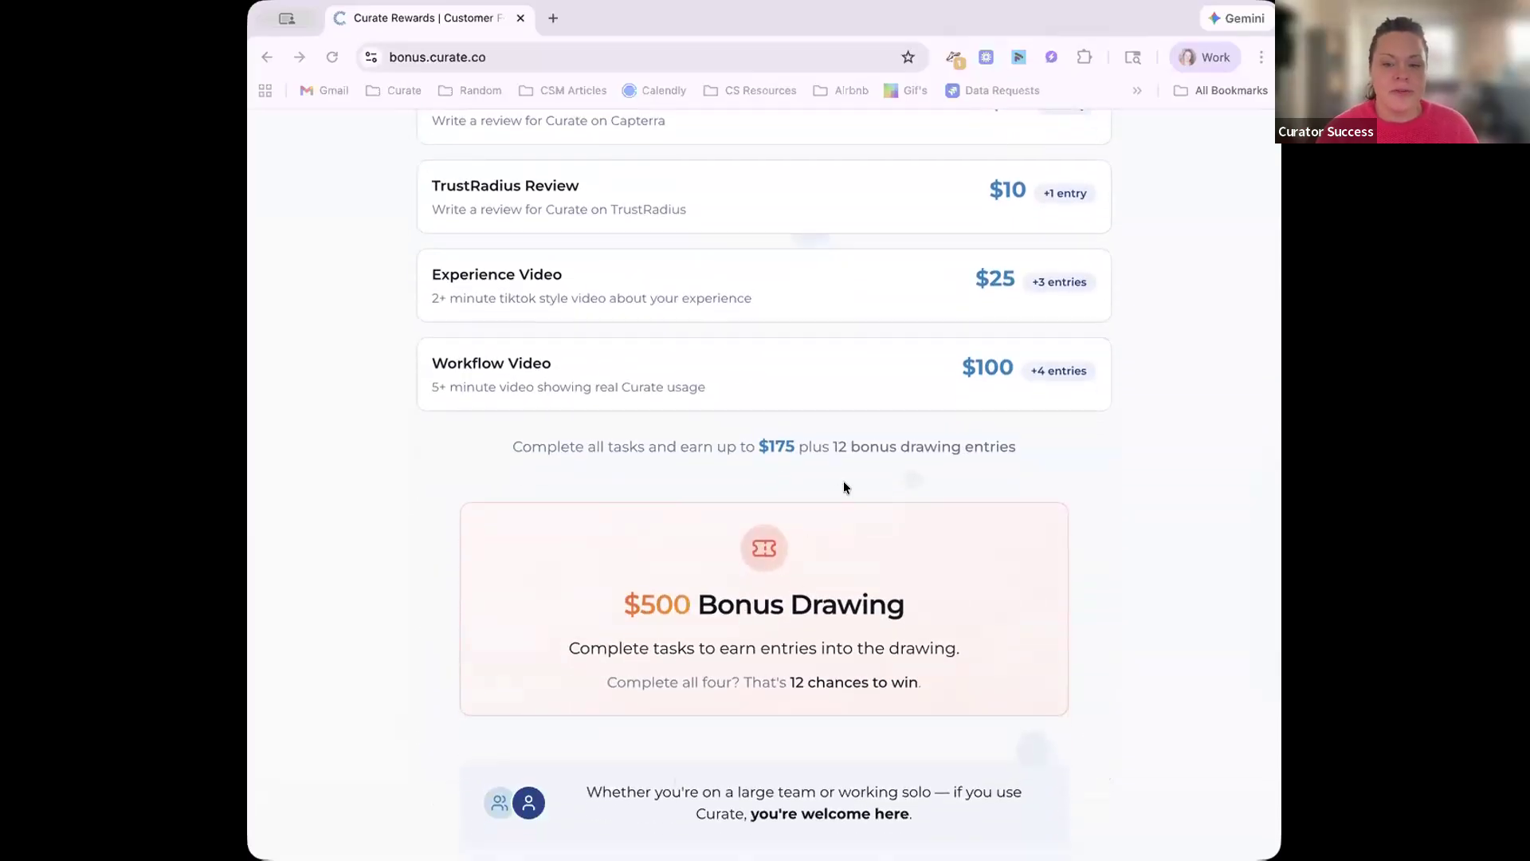
{"action": "scroll", "coordinate": [780, 449], "scroll_direction": "up", "scroll_amount": 4}
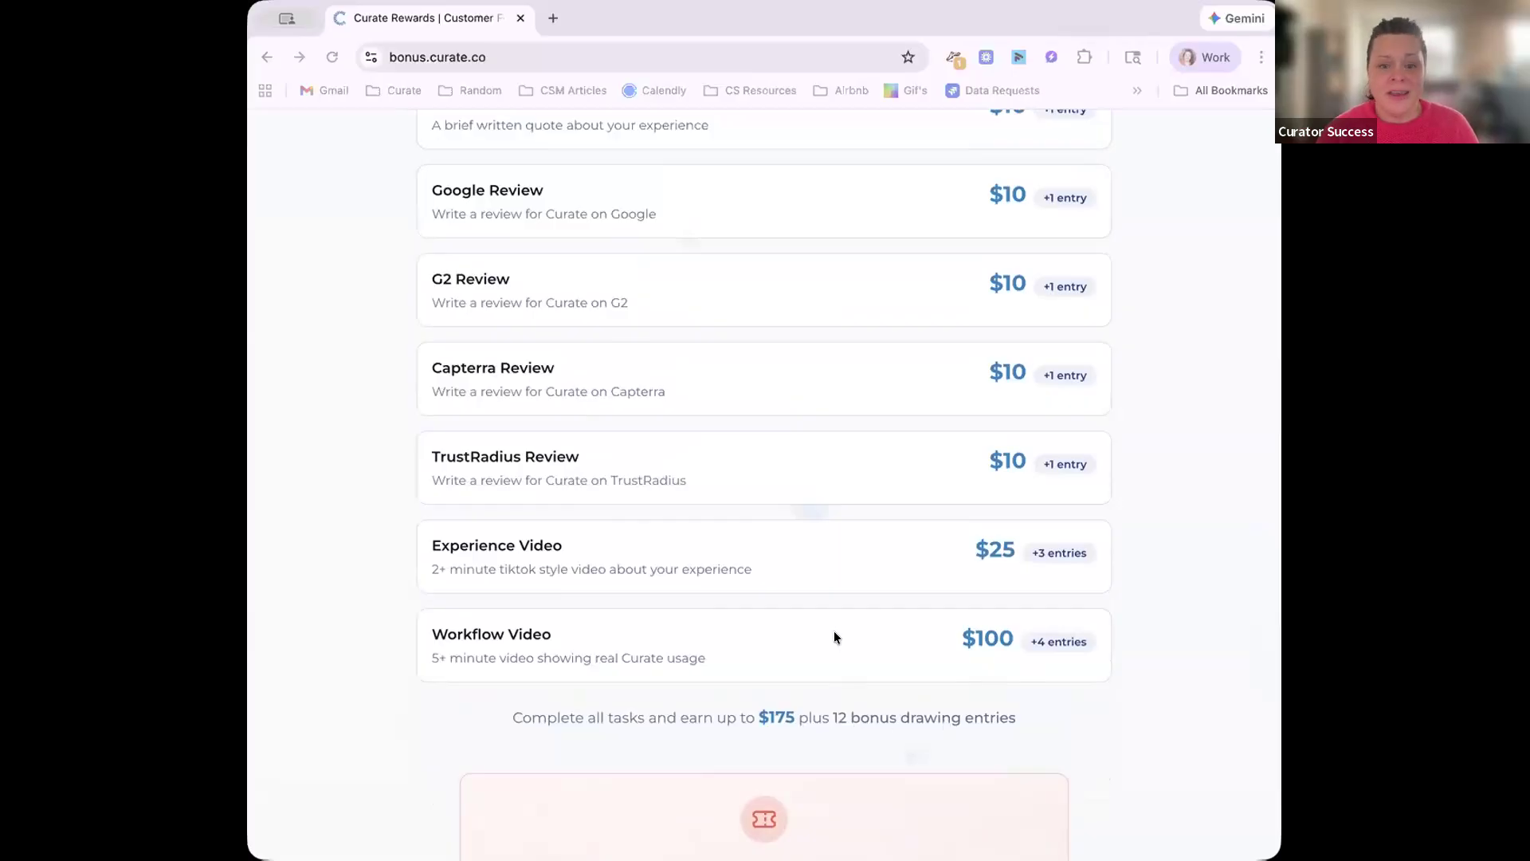
{"action": "scroll", "coordinate": [822, 604], "scroll_direction": "down", "scroll_amount": 5}
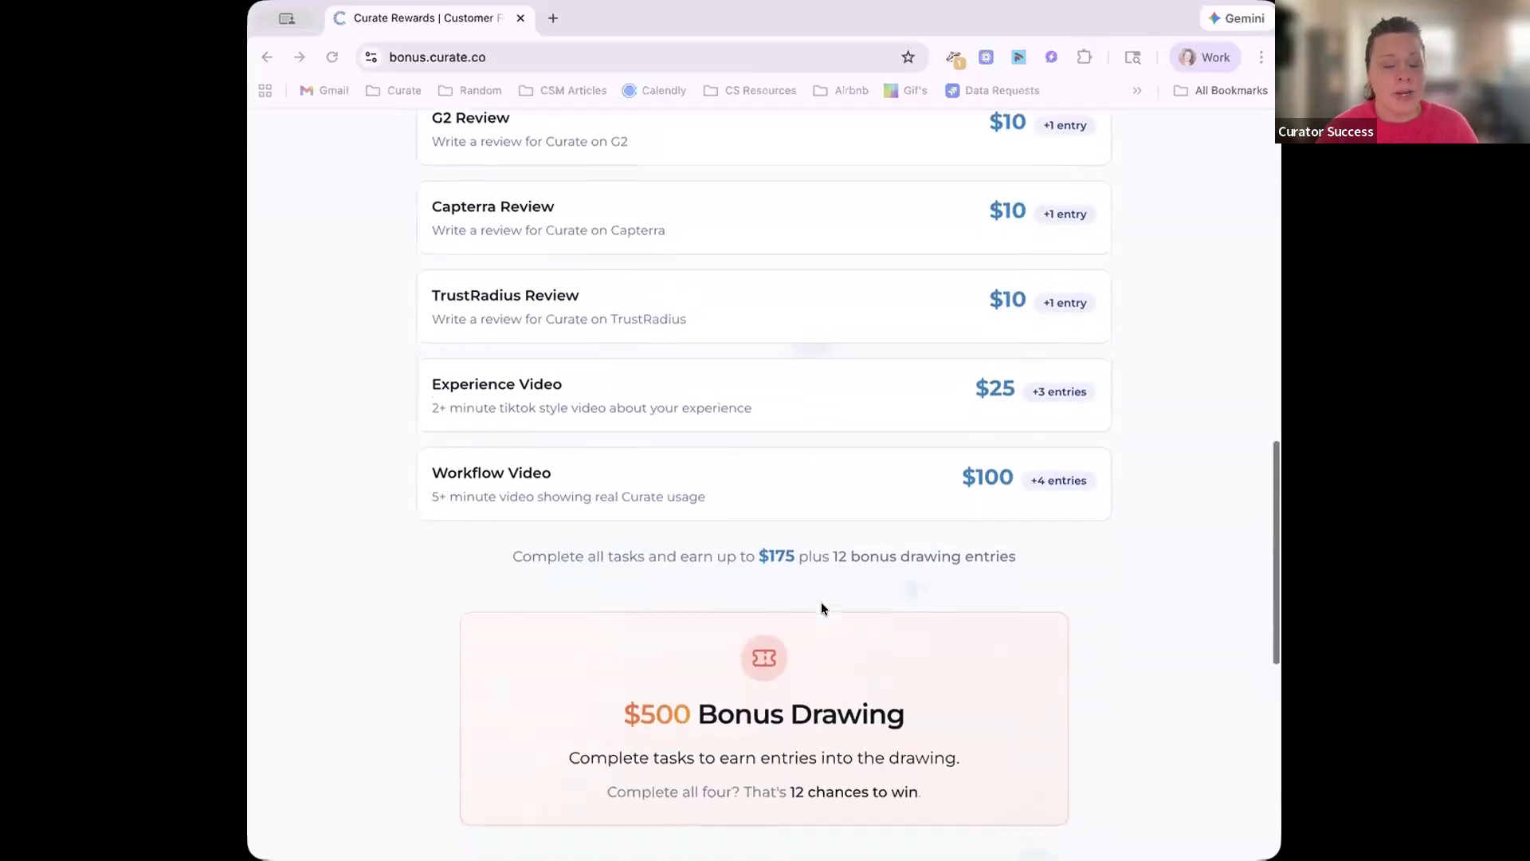
{"action": "scroll", "coordinate": [821, 604], "scroll_direction": "down", "scroll_amount": 7}
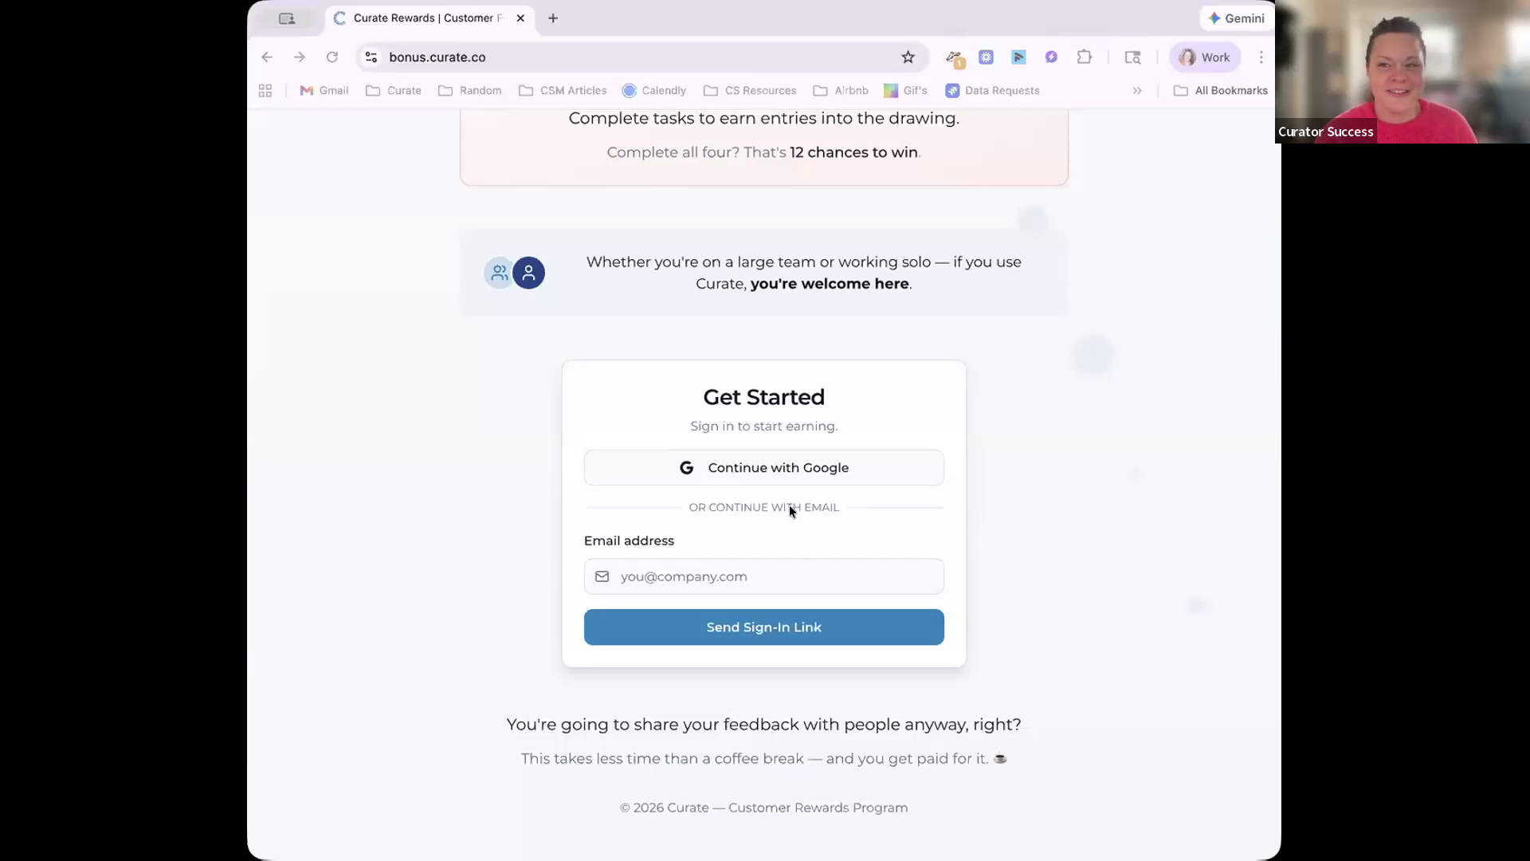
{"action": "scroll", "coordinate": [792, 511], "scroll_direction": "up", "scroll_amount": 10}
{"action": "scroll", "coordinate": [789, 511], "scroll_direction": "up", "scroll_amount": 4}
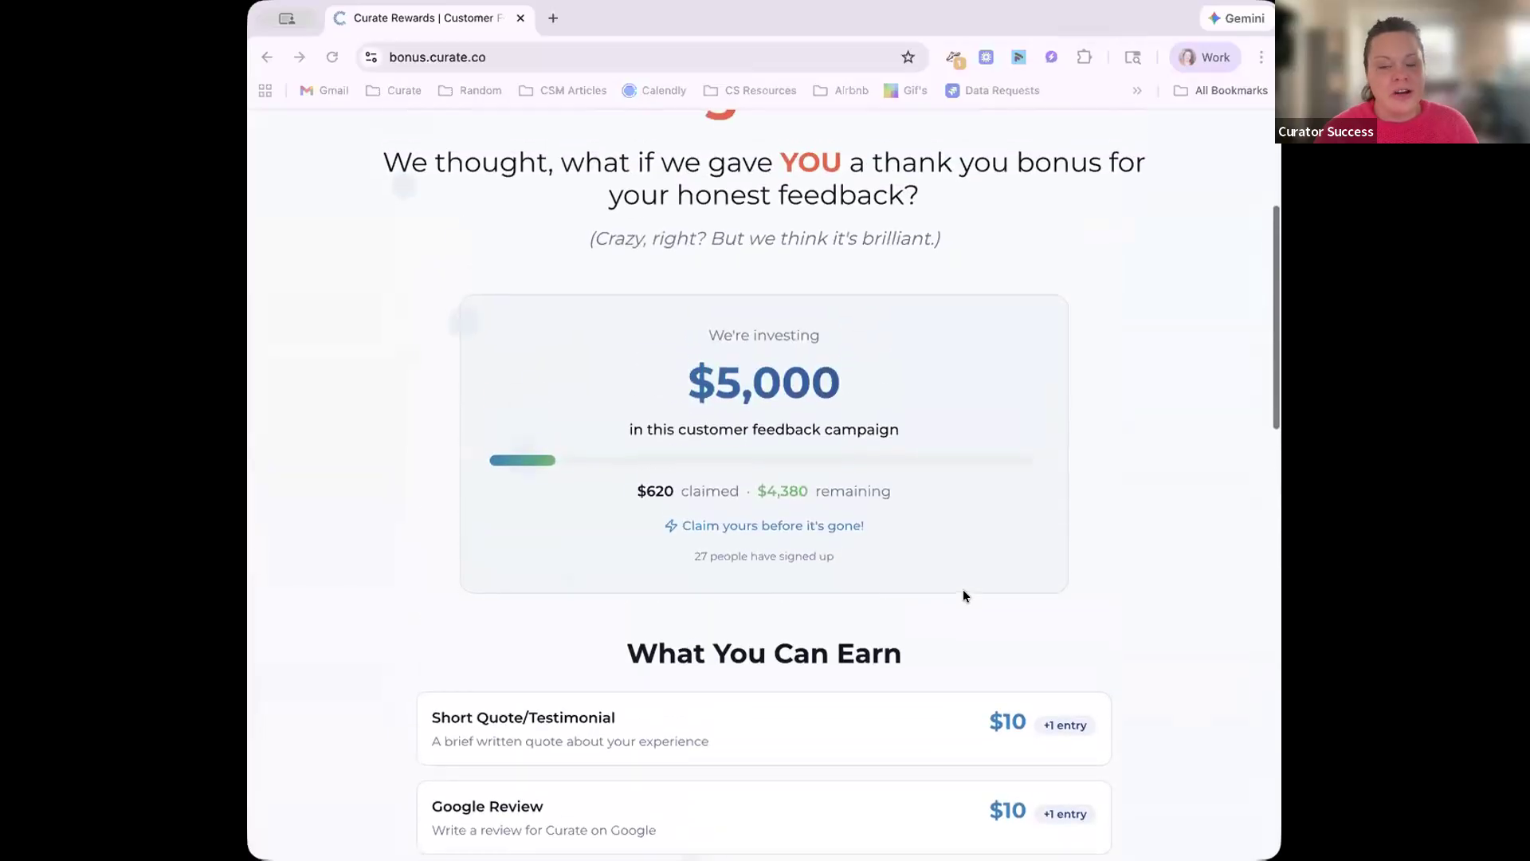
{"action": "scroll", "coordinate": [953, 407], "scroll_direction": "up", "scroll_amount": 1}
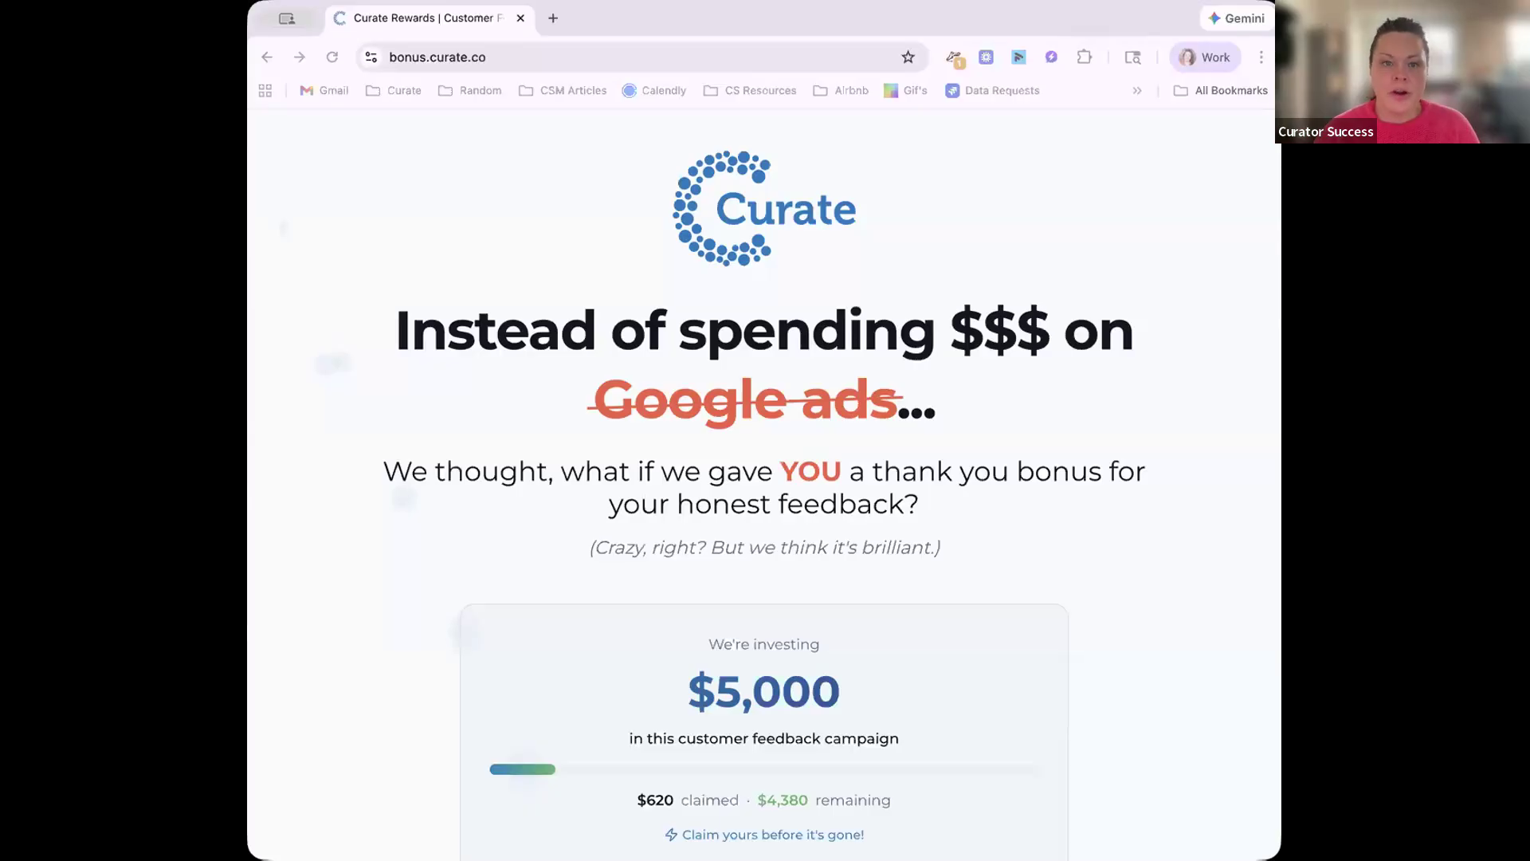
Open the Curate Events page at go.curate.co in a new browser tab.
{"action": "left_click", "coordinate": [553, 18]}
{"action": "type", "text": "go"}
{"action": "key", "text": "Return"}
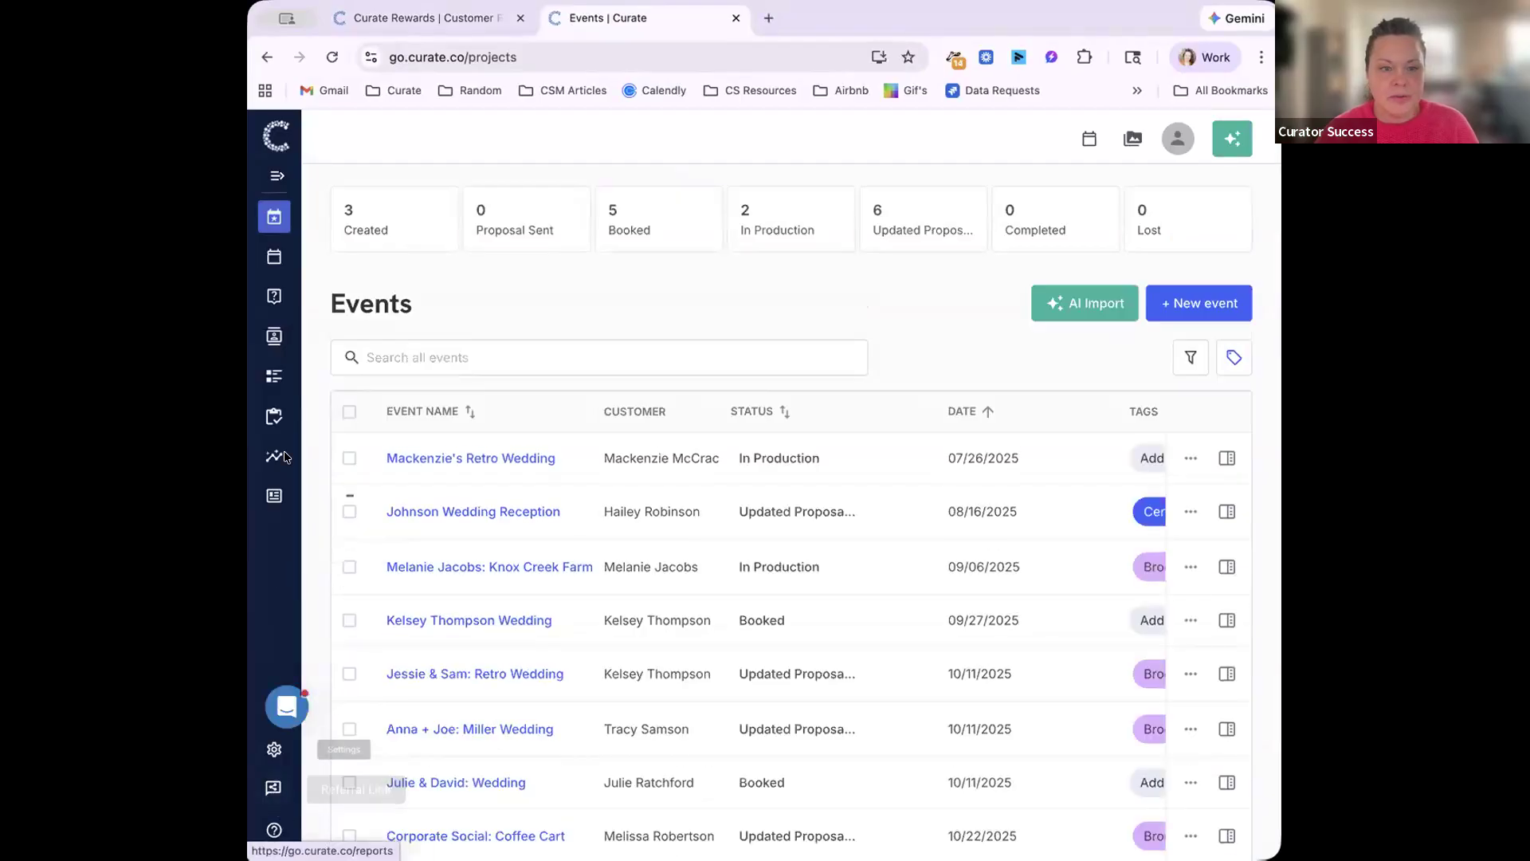
Locate the Referral Link entry in the main navigation, and view the support messenger's home screen before closing it.
{"action": "mouse_move", "coordinate": [363, 766]}
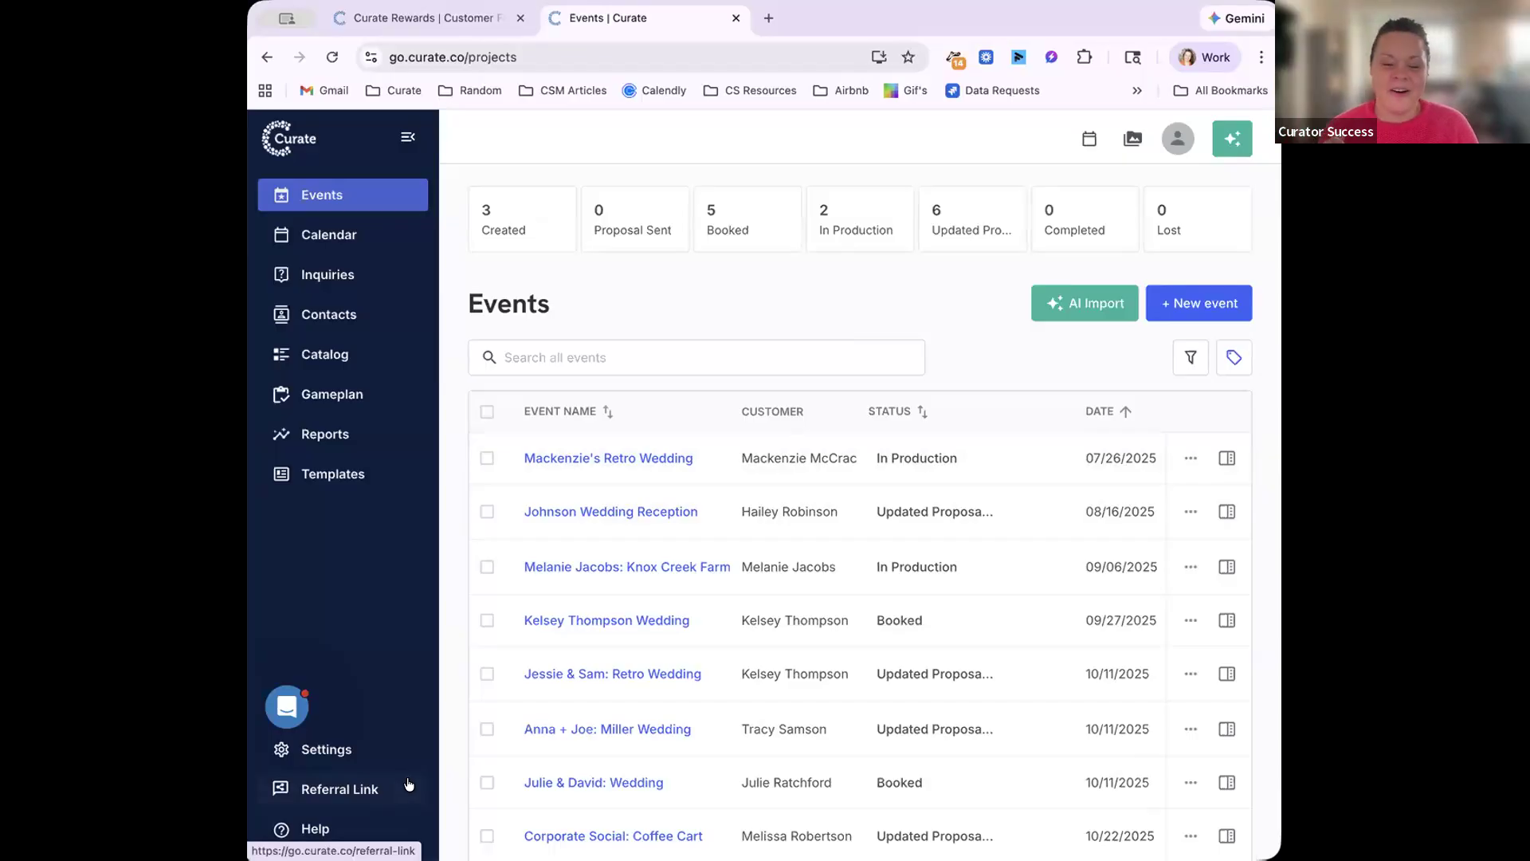
{"action": "left_click", "coordinate": [287, 707]}
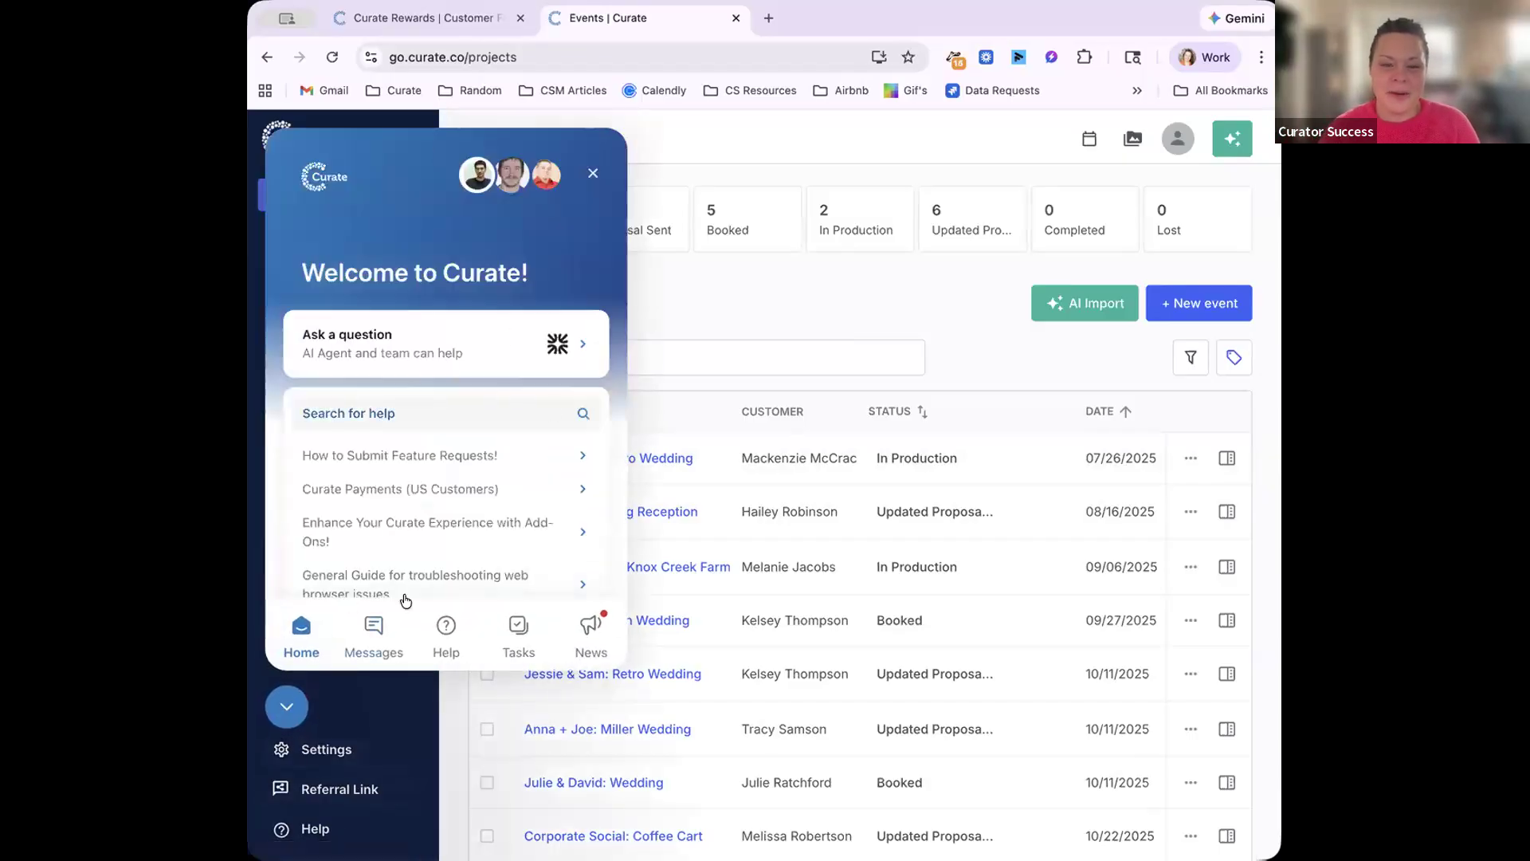
{"action": "left_click", "coordinate": [289, 711]}
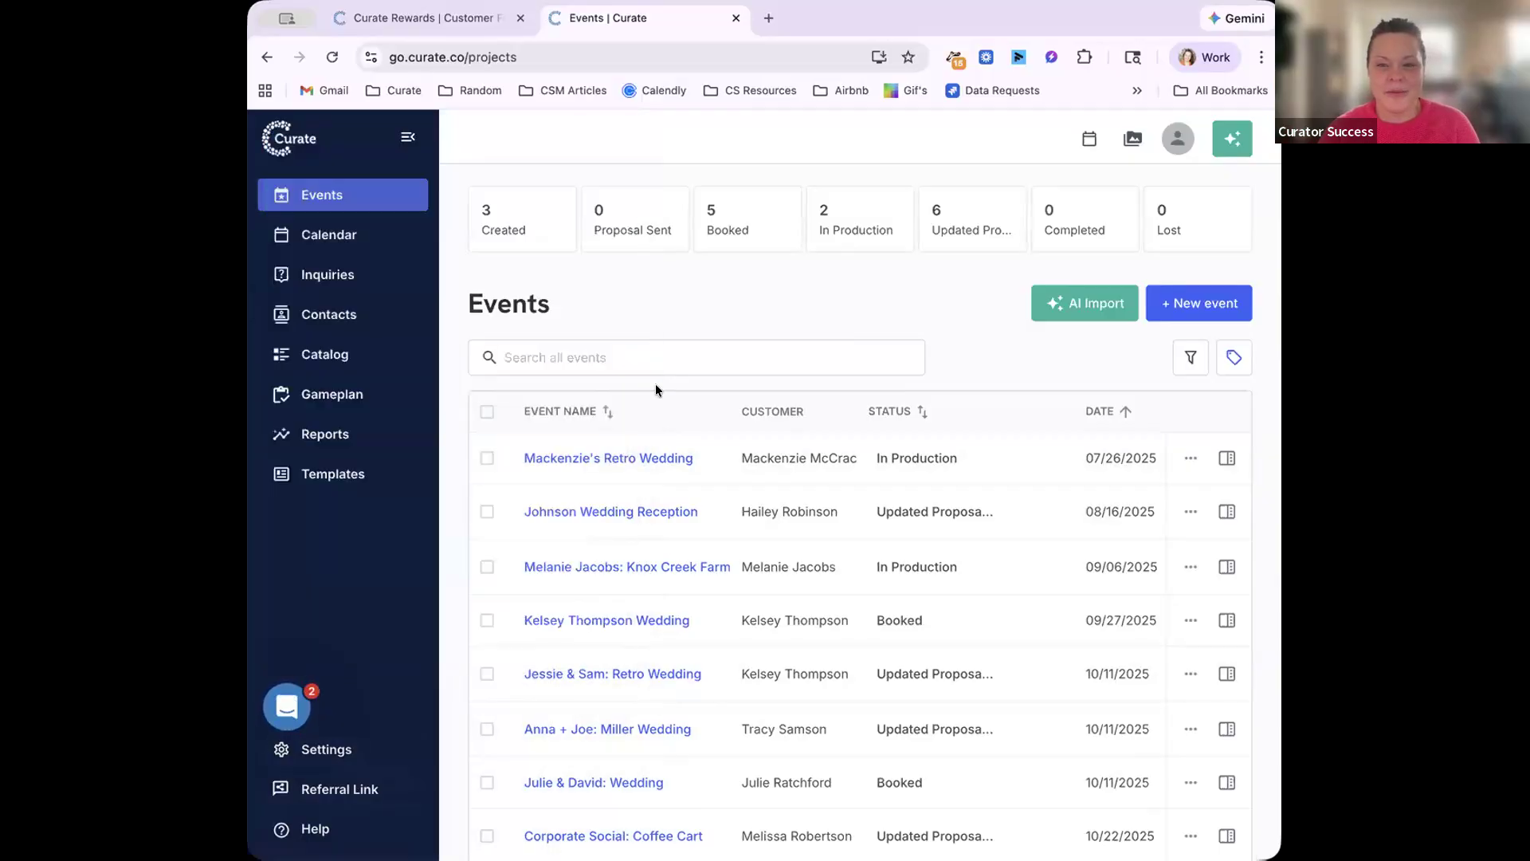